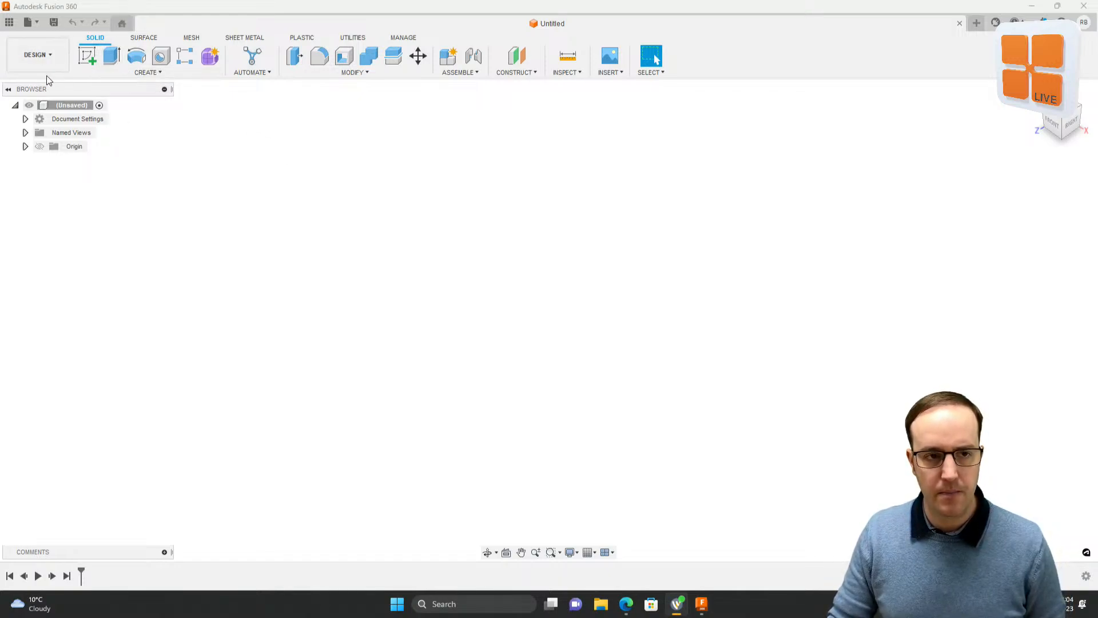
Step: Create a new T-spline form in the empty design
{"action": "left_click", "coordinate": [210, 57]}
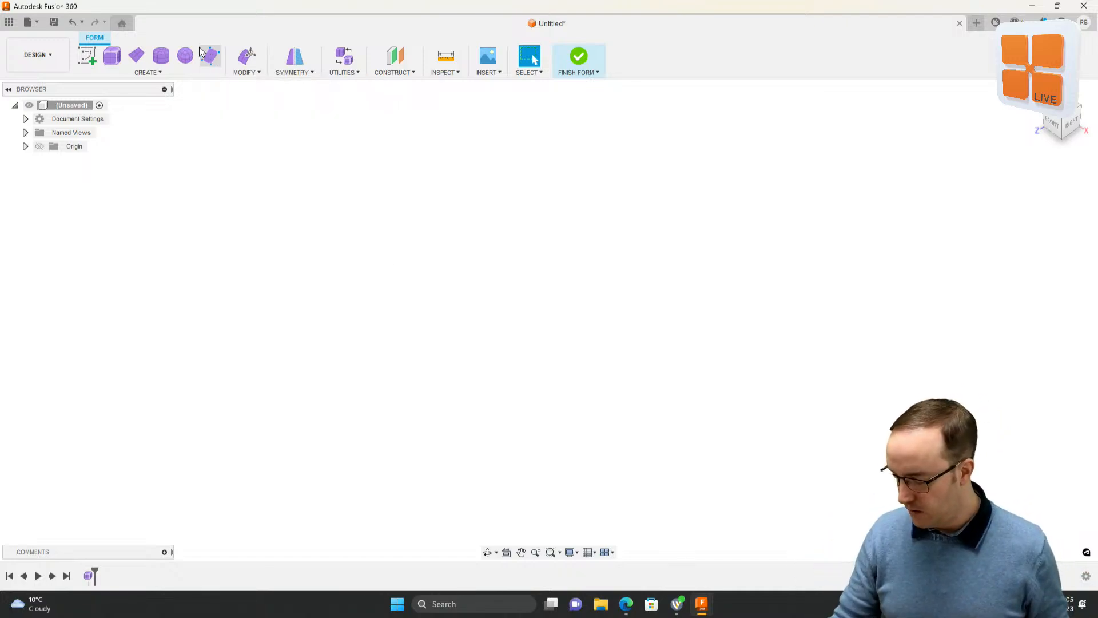
{"action": "left_click", "coordinate": [185, 54]}
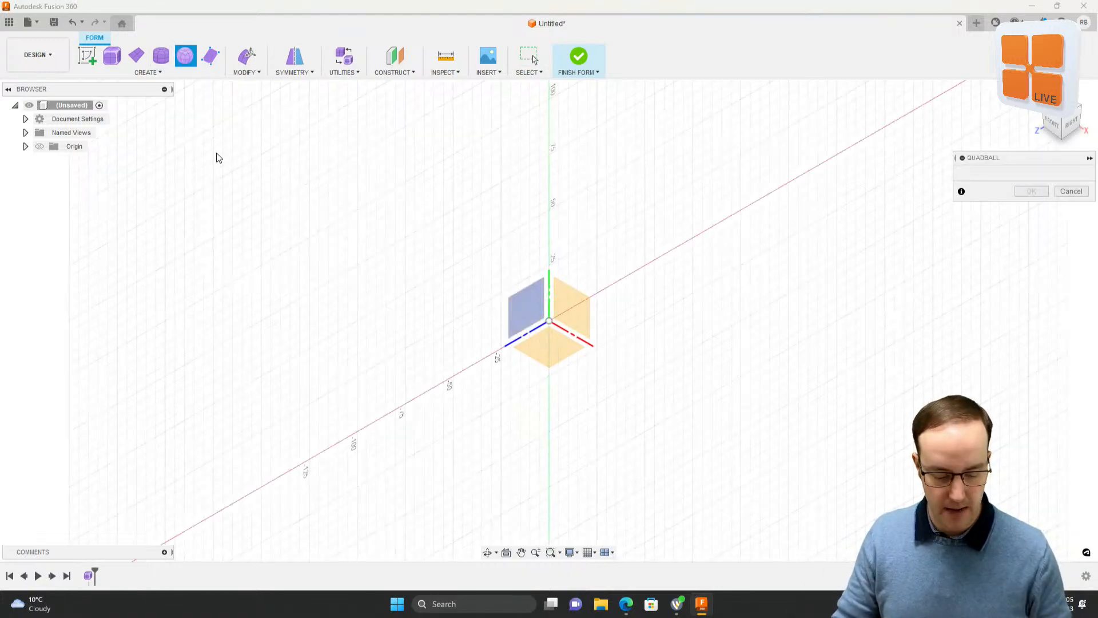
{"action": "key", "text": "Escape"}
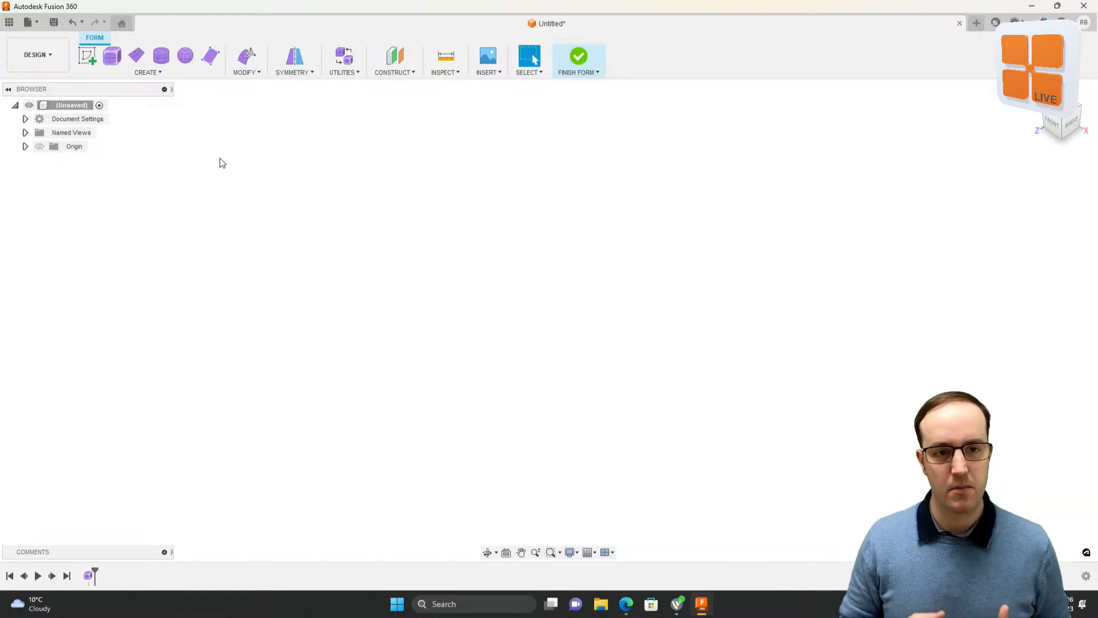
Step: Try a 100 mm diameter form cylinder centred at the origin on the horizontal plane, and undo it
{"action": "left_click", "coordinate": [161, 57]}
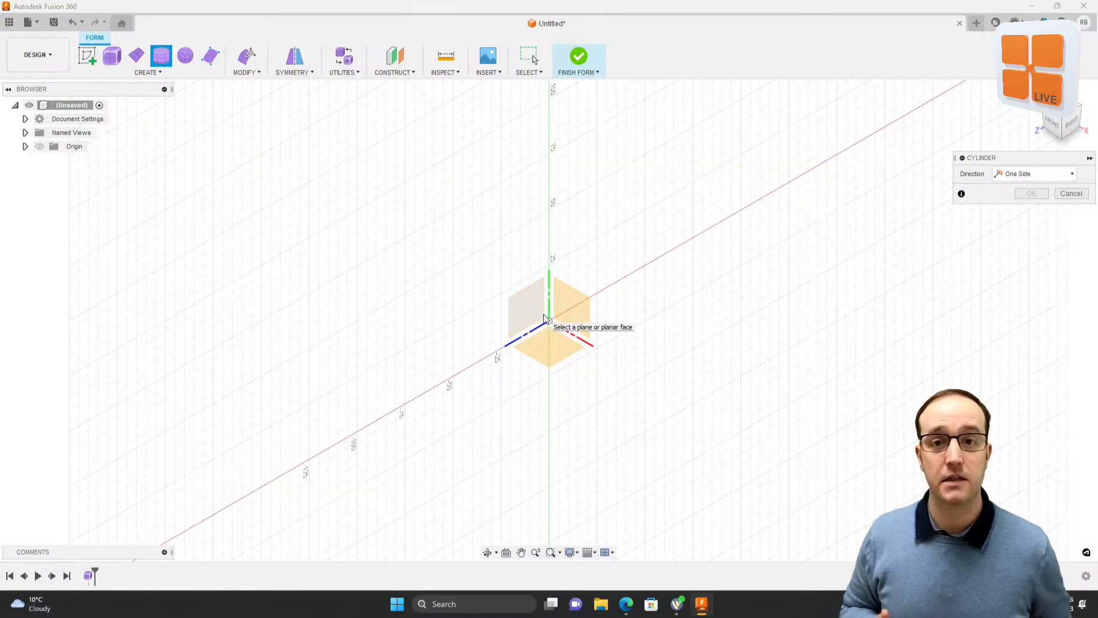
{"action": "left_click", "coordinate": [559, 346]}
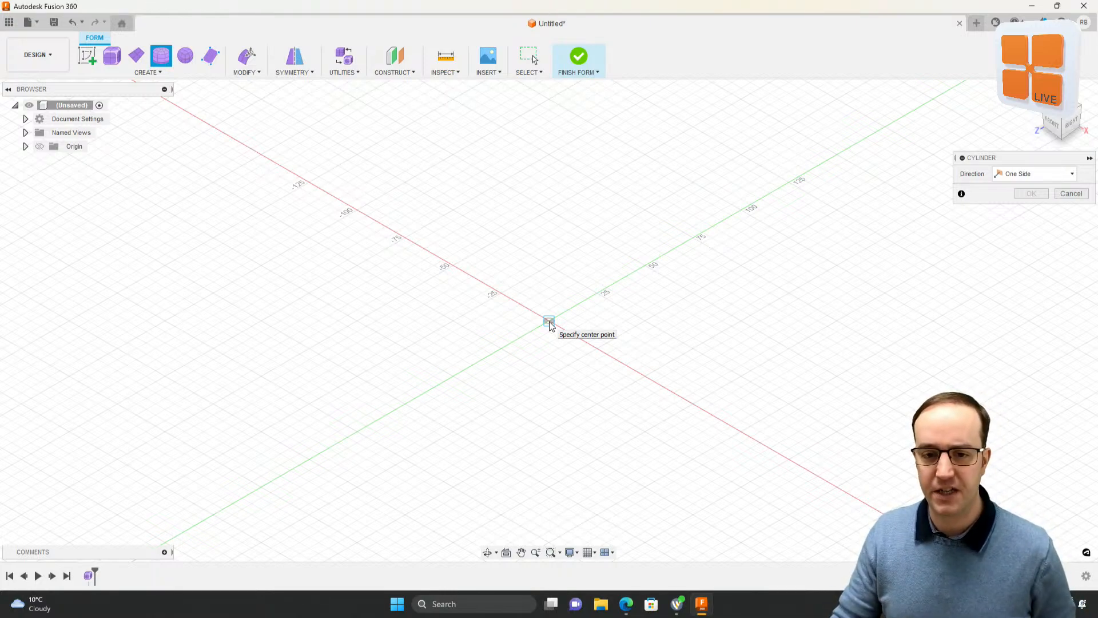
{"action": "left_click", "coordinate": [549, 324]}
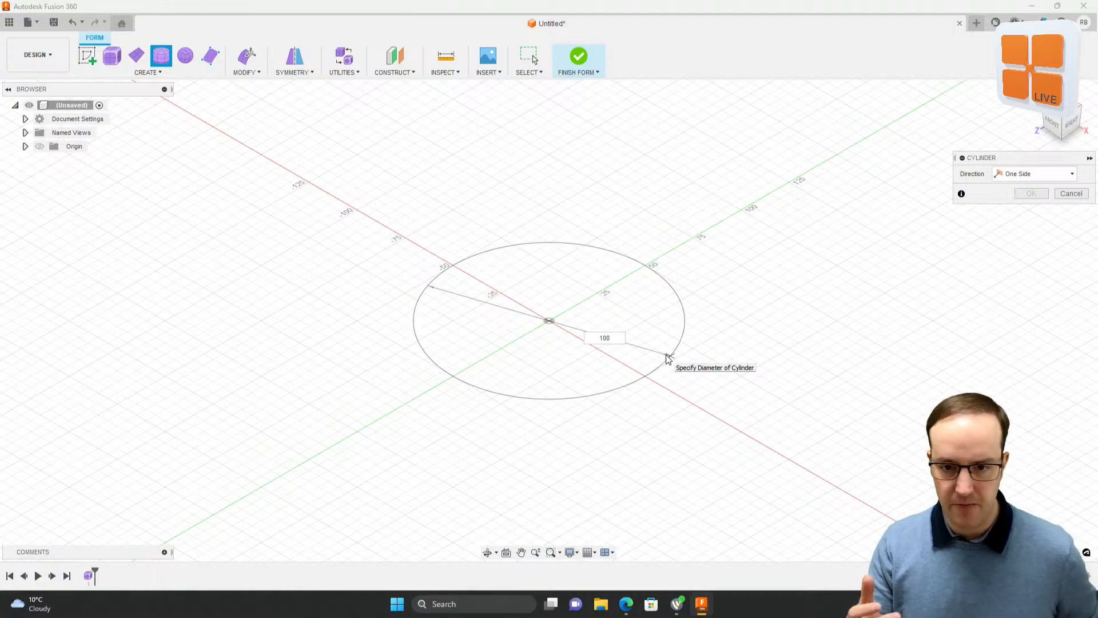
{"action": "key", "text": "Return"}
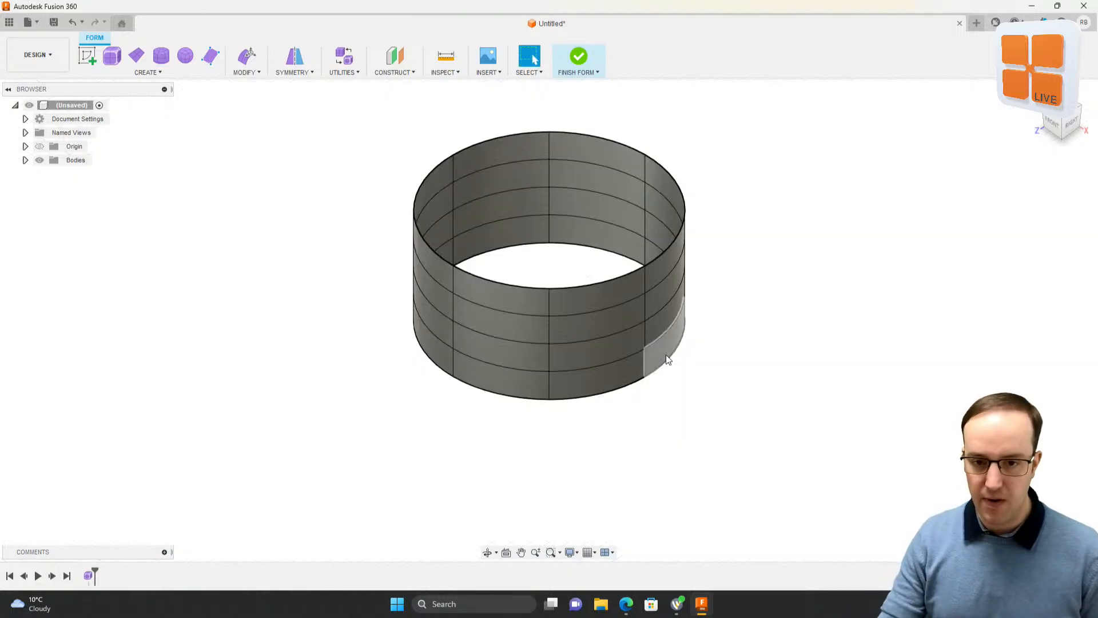
{"action": "mouse_move", "coordinate": [693, 380]}
{"action": "middle_mouse_down", "text": "shift"}
{"action": "mouse_move", "coordinate": [706, 341]}
{"action": "mouse_move", "coordinate": [635, 315]}
{"action": "mouse_move", "coordinate": [715, 345]}
{"action": "mouse_move", "coordinate": [675, 368]}
{"action": "mouse_move", "coordinate": [681, 379]}
{"action": "mouse_move", "coordinate": [699, 366]}
{"action": "middle_mouse_up", "text": "shift"}
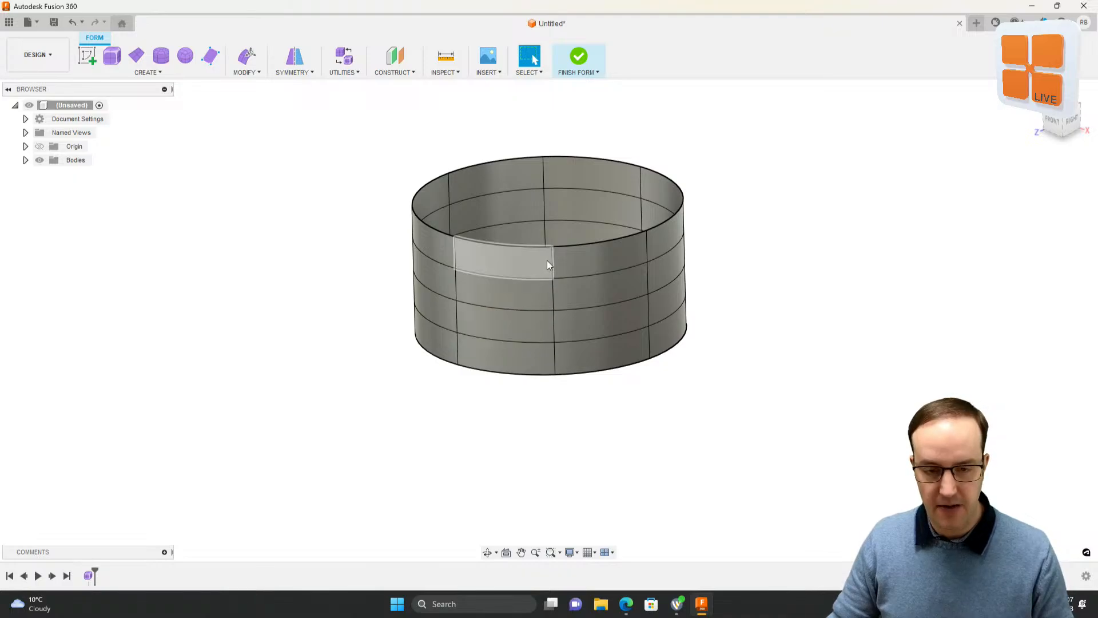
{"action": "middle_click_drag", "start_coordinate": [549, 253], "coordinate": [543, 284], "text": "shift"}
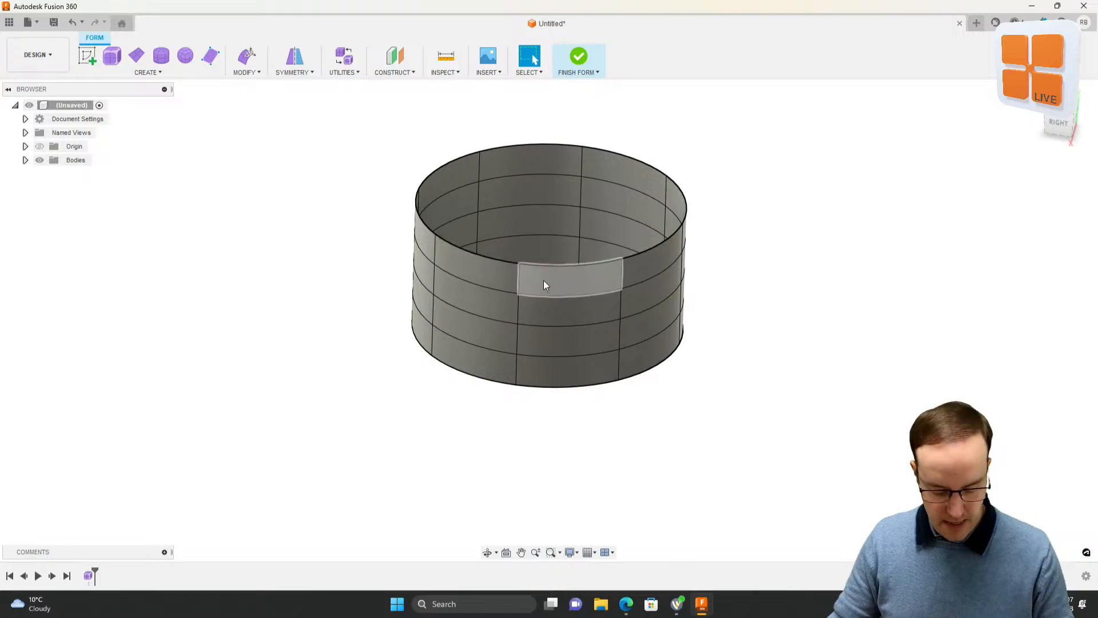
{"action": "key", "text": "ctrl+z"}
Step: Place a form cylinder about 107 mm in diameter on the horizontal plane, centred at the origin
{"action": "left_click", "coordinate": [162, 56]}
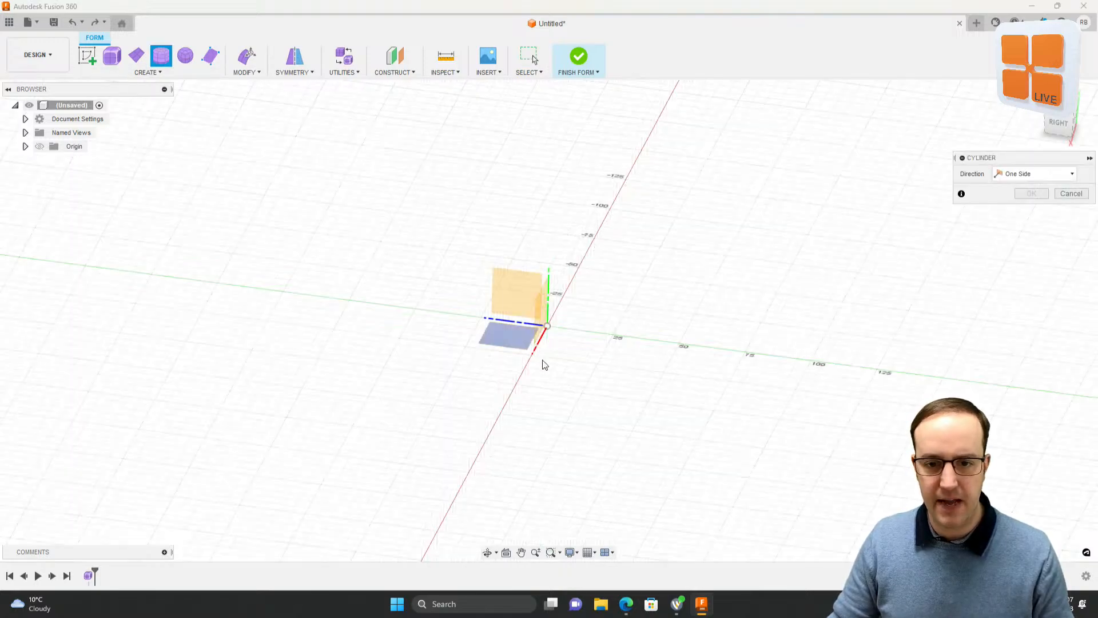
{"action": "left_click", "coordinate": [502, 330]}
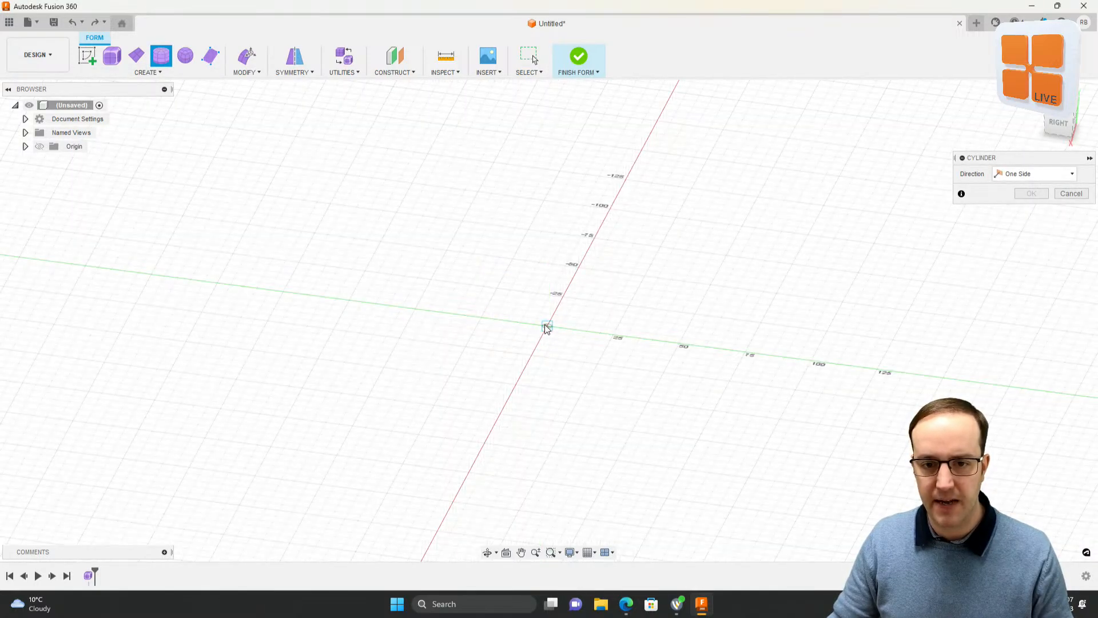
{"action": "left_click", "coordinate": [548, 326]}
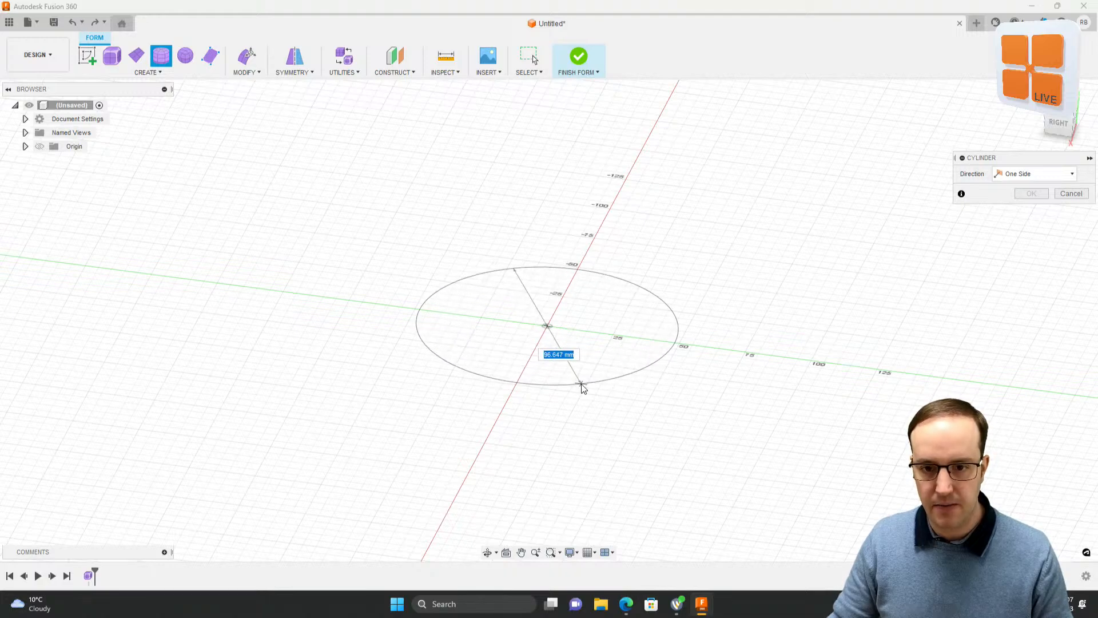
{"action": "left_click", "coordinate": [585, 393]}
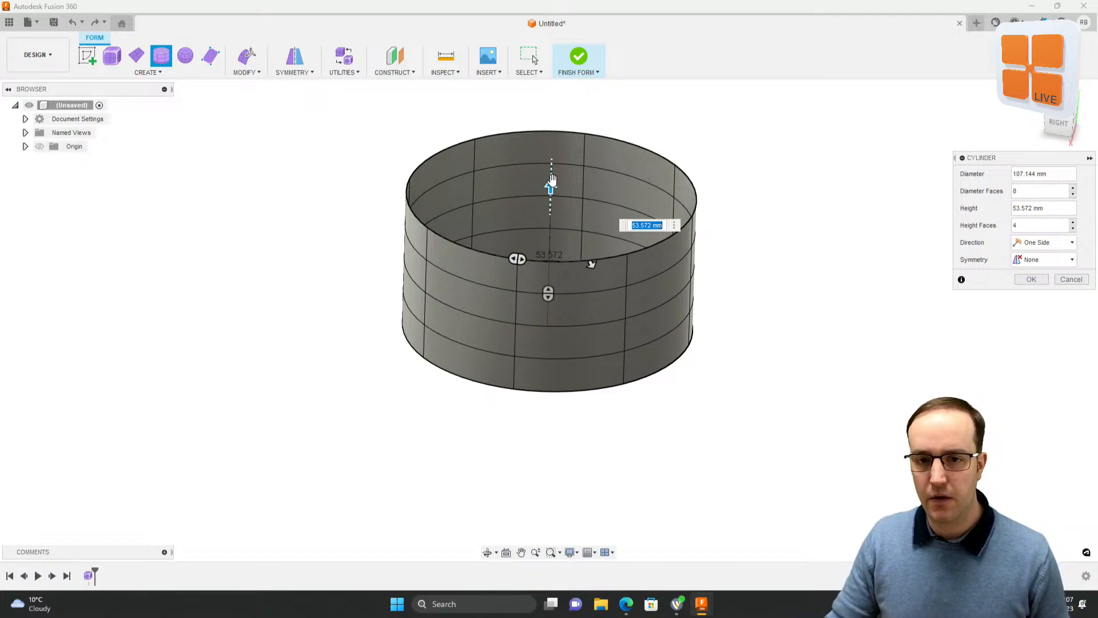
Step: Resize the cylinder preview to about 98.5 mm diameter and 65 mm height, with 16 diameter faces
{"action": "mouse_move", "coordinate": [552, 182]}
{"action": "left_mouse_down"}
{"action": "mouse_move", "coordinate": [555, 122]}
{"action": "mouse_move", "coordinate": [563, 179]}
{"action": "left_mouse_up"}
{"action": "left_click_drag", "start_coordinate": [584, 231], "coordinate": [482, 212]}
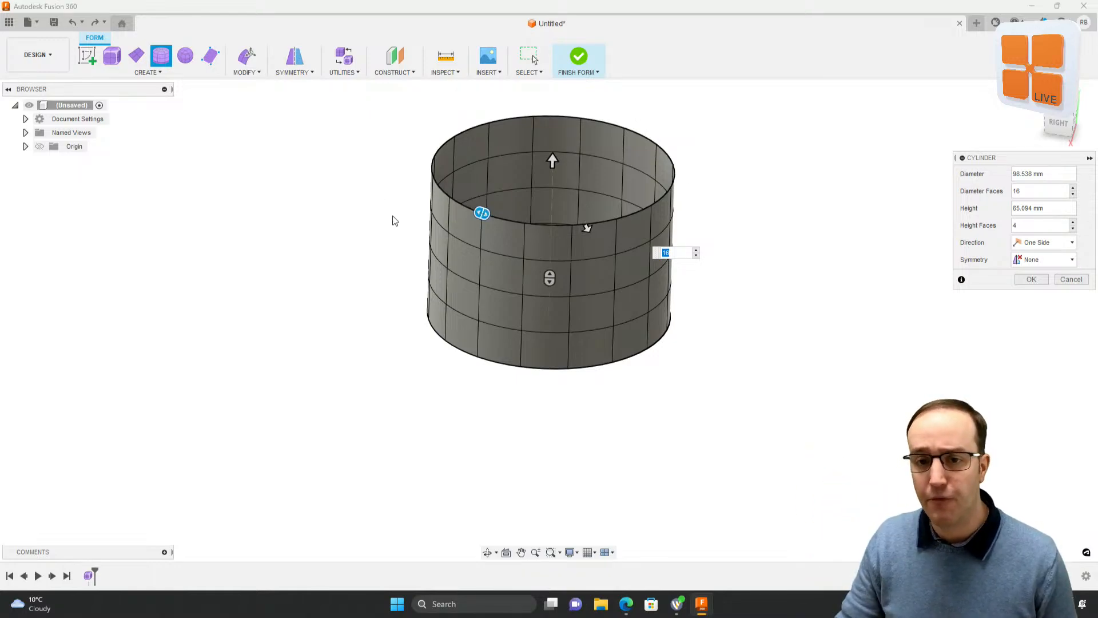
{"action": "left_click_drag", "start_coordinate": [550, 278], "coordinate": [565, 298]}
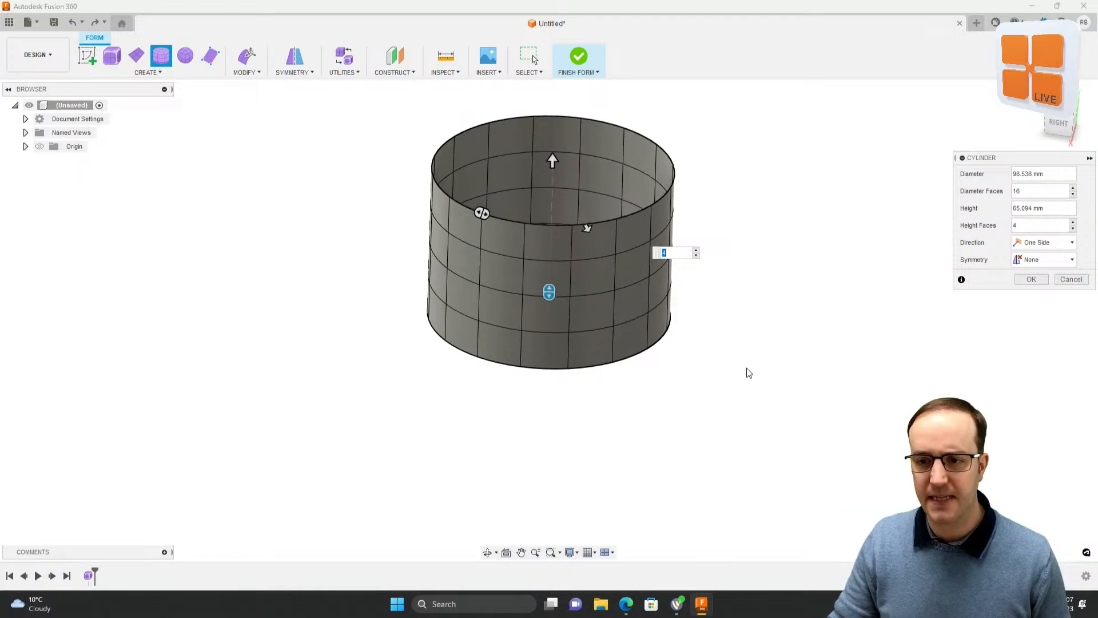
Step: Set the cylinder's height to 200 mm
{"action": "triple_click", "coordinate": [1028, 209]}
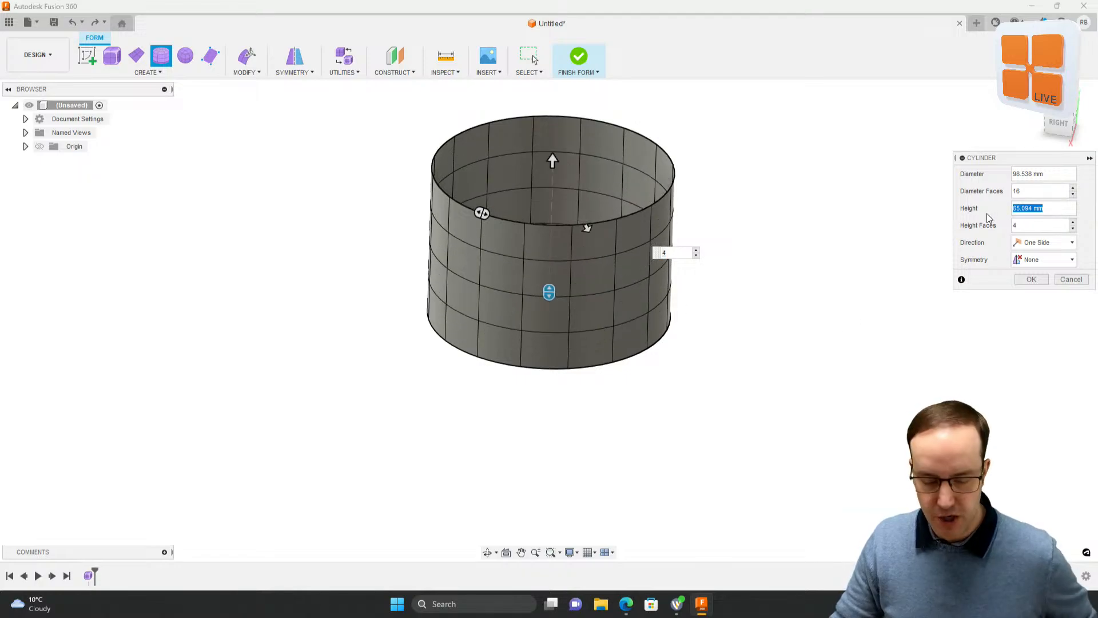
{"action": "type", "text": "100"}
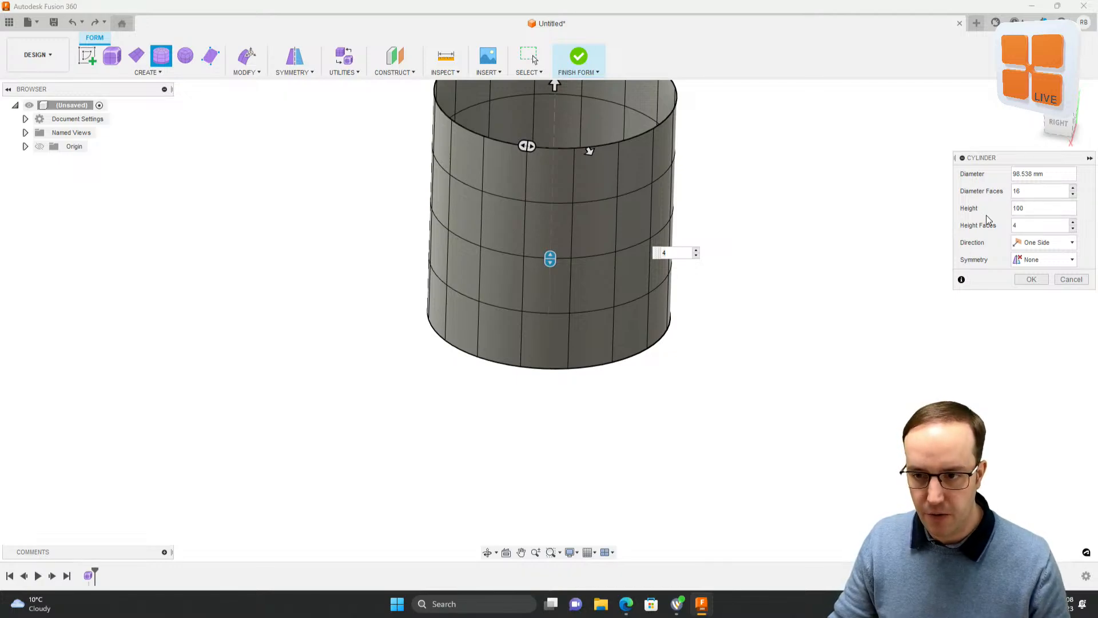
{"action": "type", "text": "200"}
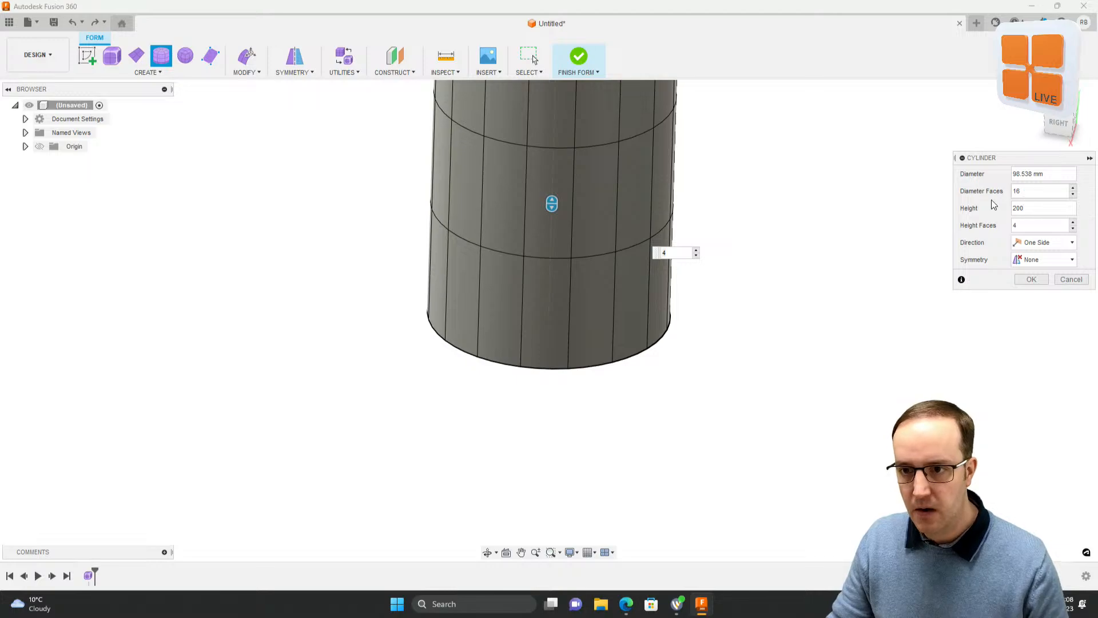
{"action": "key", "text": "Tab"}
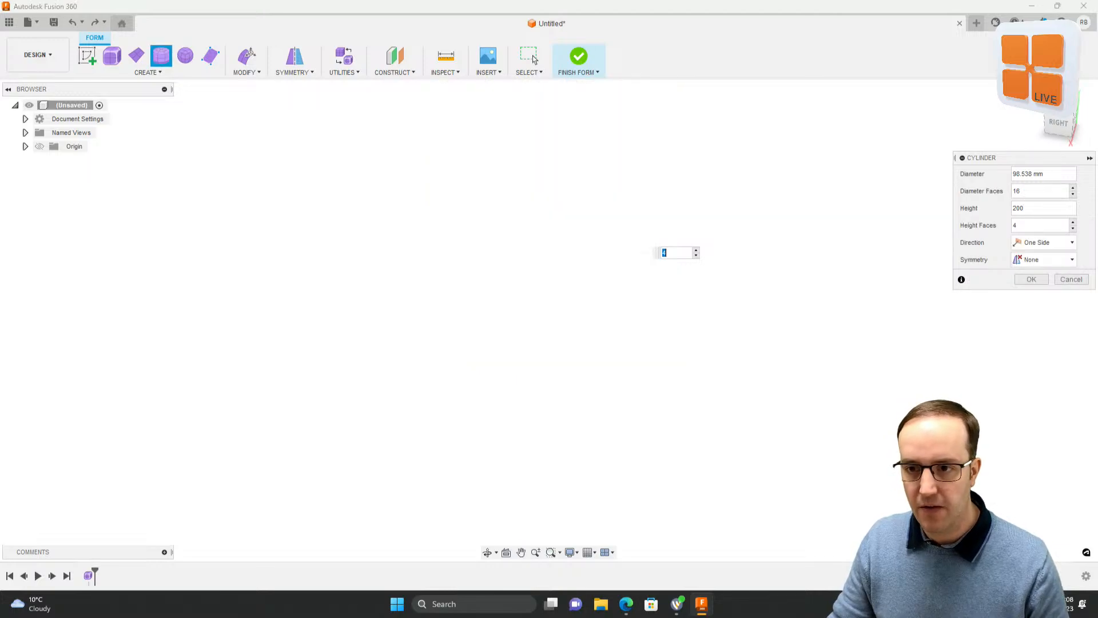
{"action": "left_click", "coordinate": [1070, 407]}
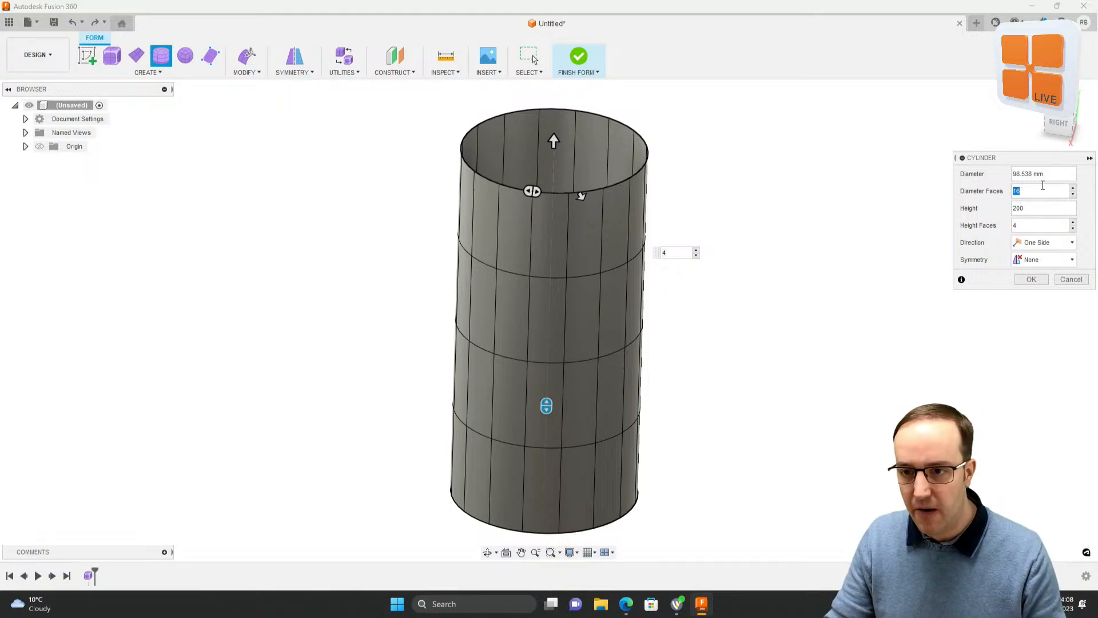
Step: Set the cylinder's diameter to 100 mm with 5 height faces, keep symmetry at None, and create it
{"action": "key", "text": "shift+Tab"}
{"action": "type", "text": "100"}
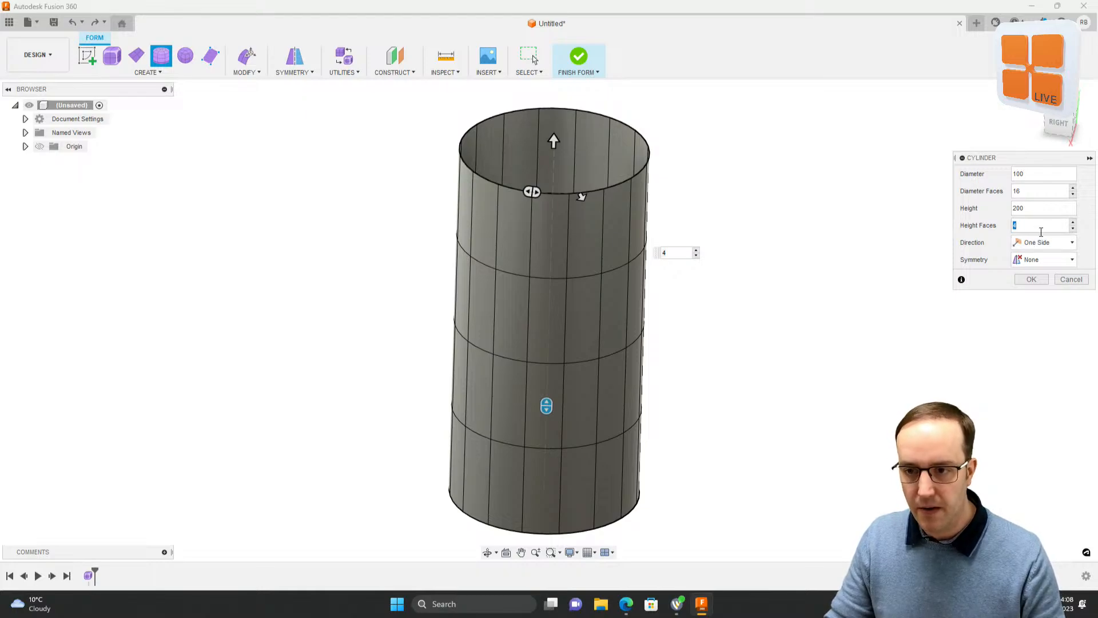
{"action": "type", "text": "5"}
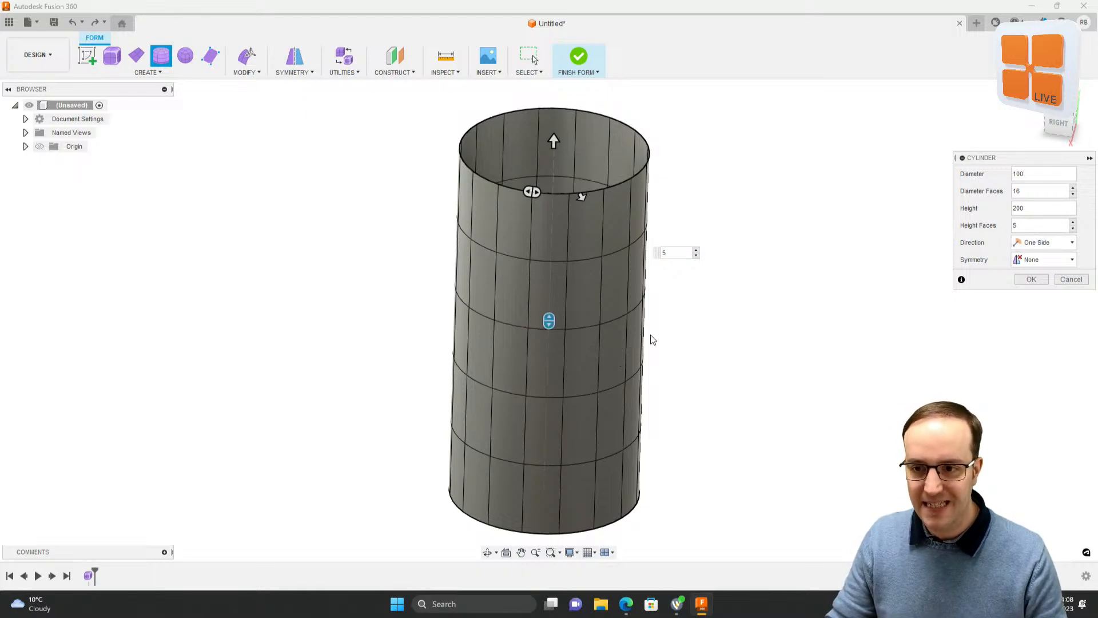
{"action": "left_click", "coordinate": [1068, 262]}
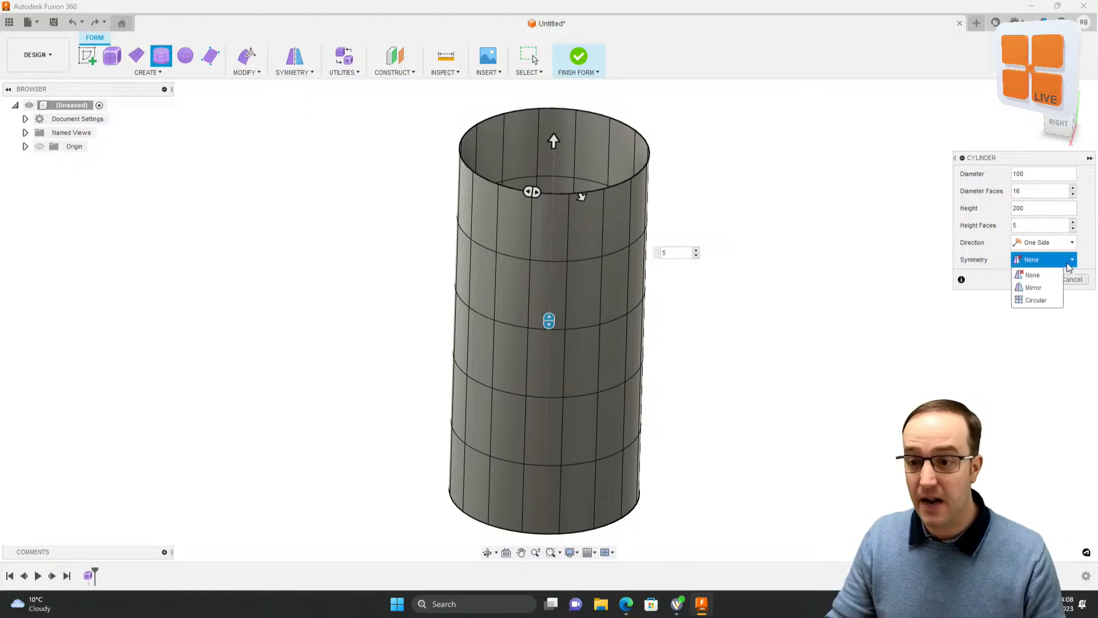
{"action": "left_click", "coordinate": [1069, 264]}
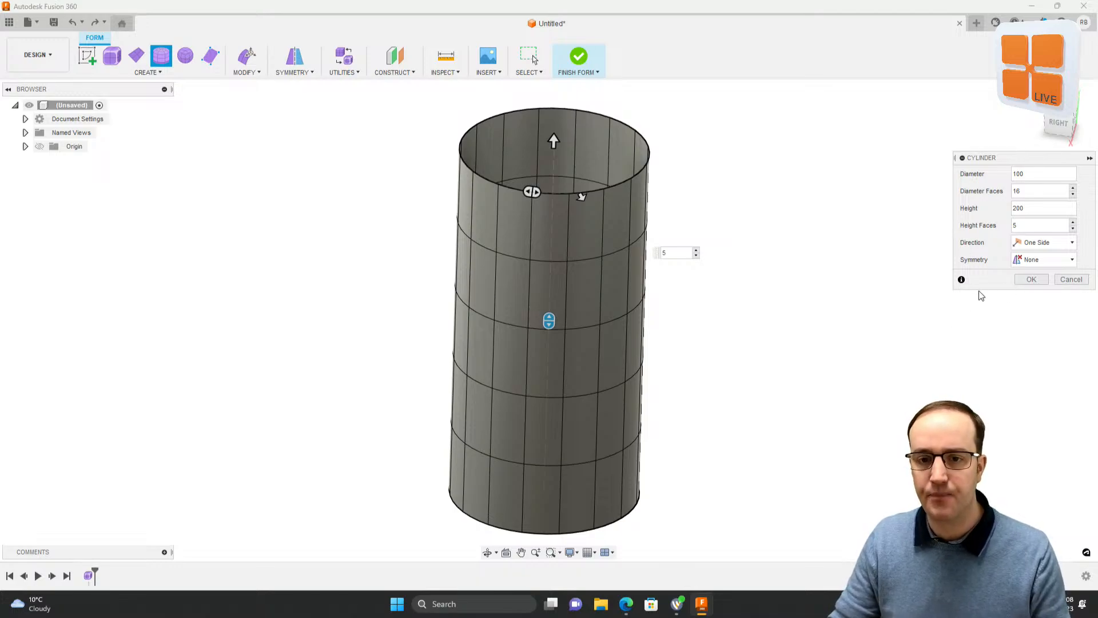
{"action": "left_click", "coordinate": [1032, 279]}
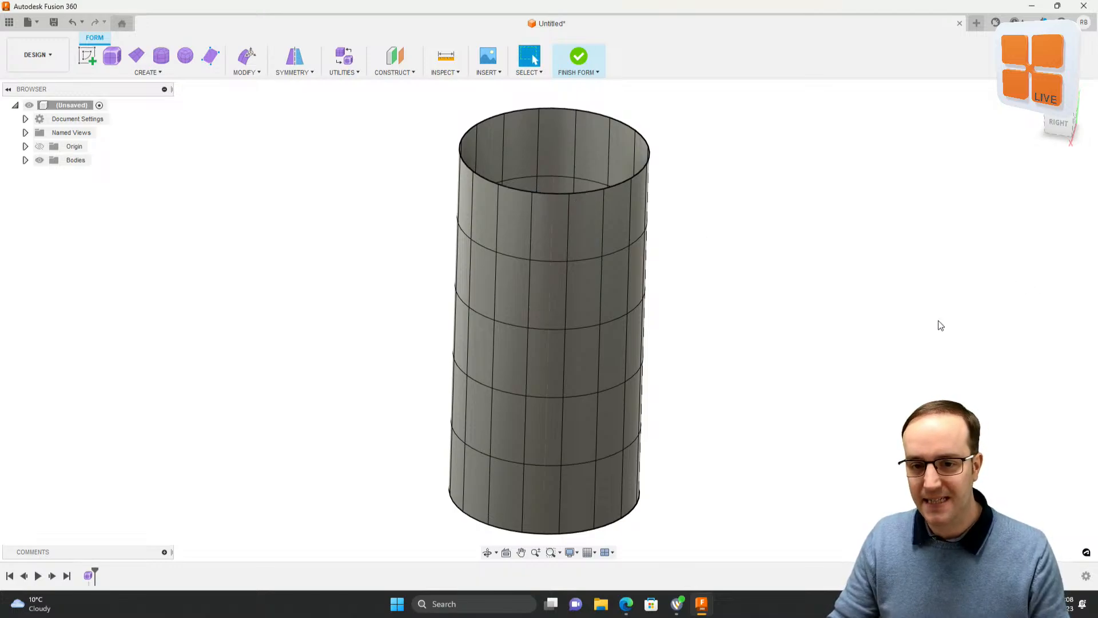
Step: Examine the cylinder's wall, open ends and face grid from several angles
{"action": "middle_click_drag", "start_coordinate": [720, 430], "coordinate": [693, 389], "text": "shift"}
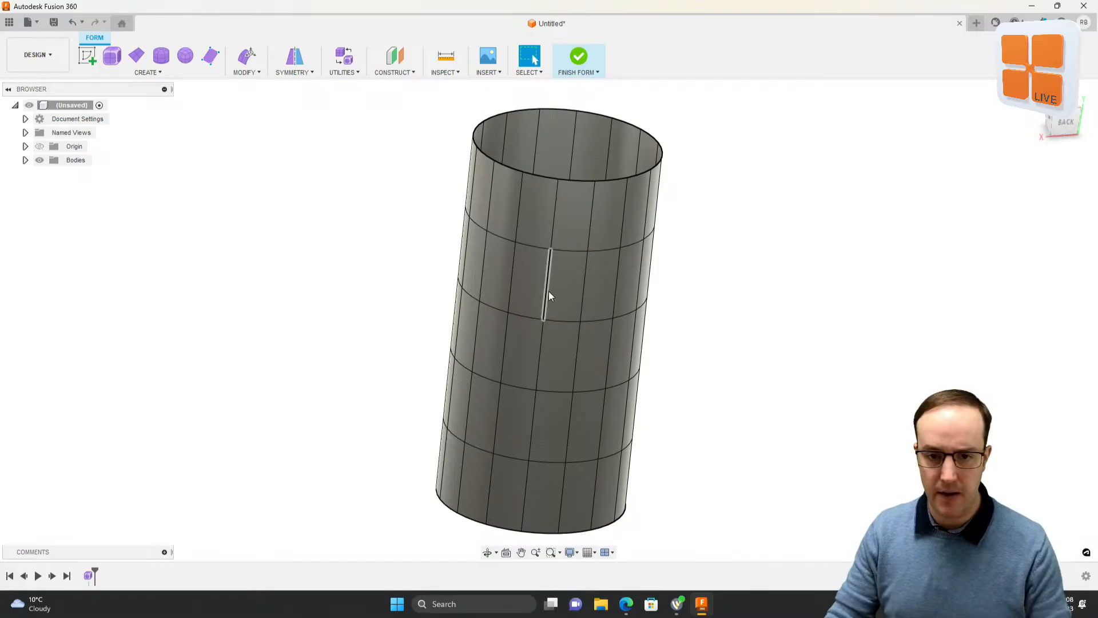
{"action": "middle_click_drag", "start_coordinate": [578, 286], "coordinate": [577, 265], "text": "shift"}
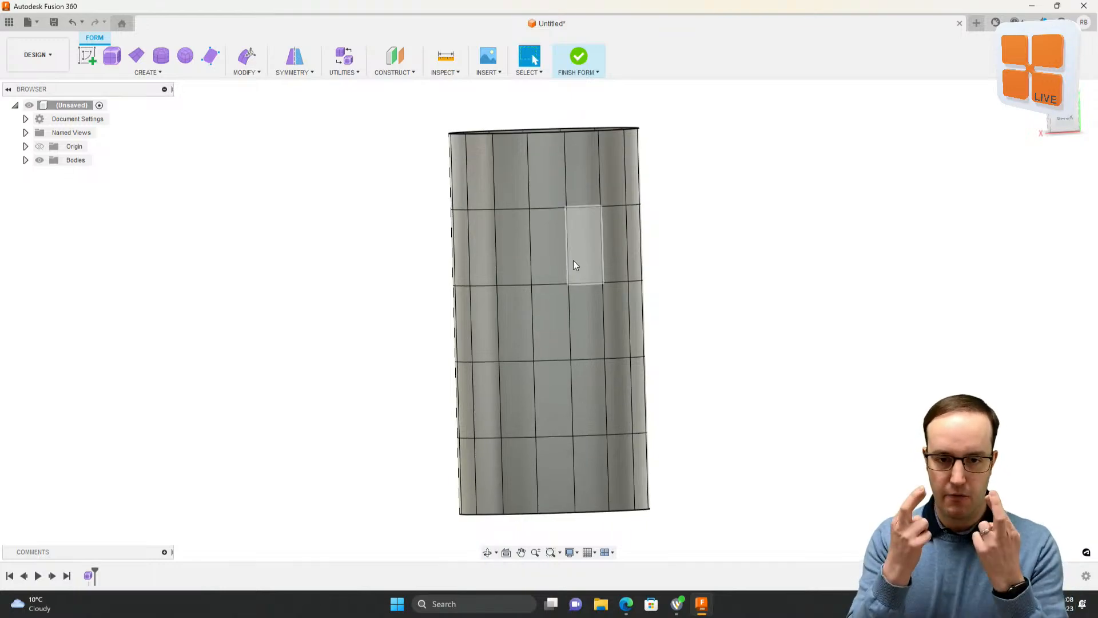
{"action": "middle_click_drag", "start_coordinate": [635, 240], "coordinate": [632, 267], "text": "shift"}
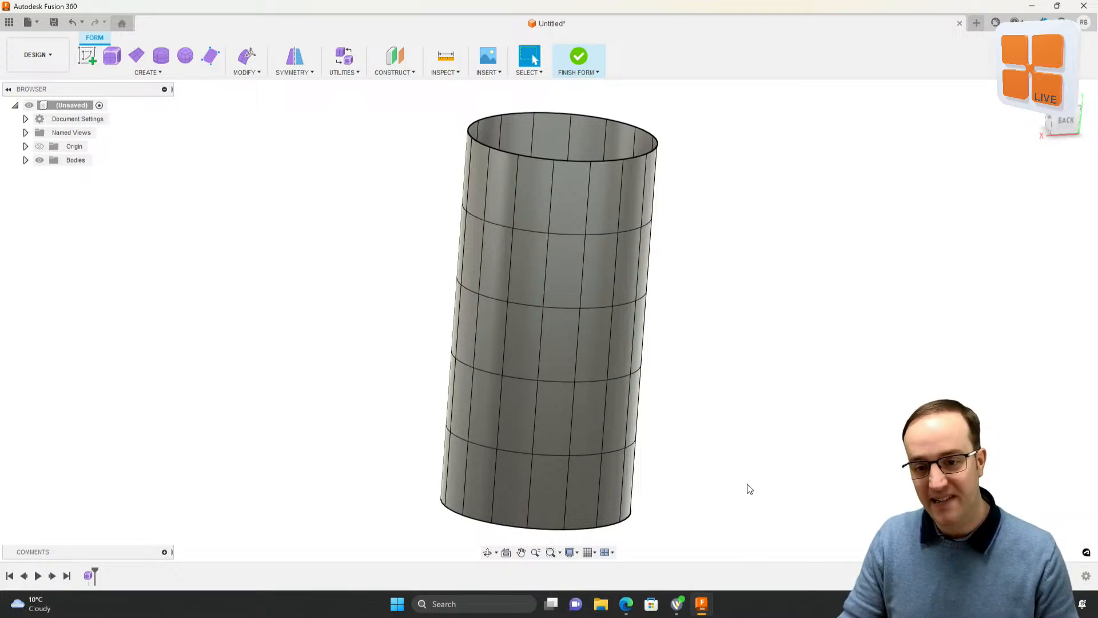
{"action": "middle_click_drag", "start_coordinate": [552, 427], "coordinate": [623, 382], "text": "shift"}
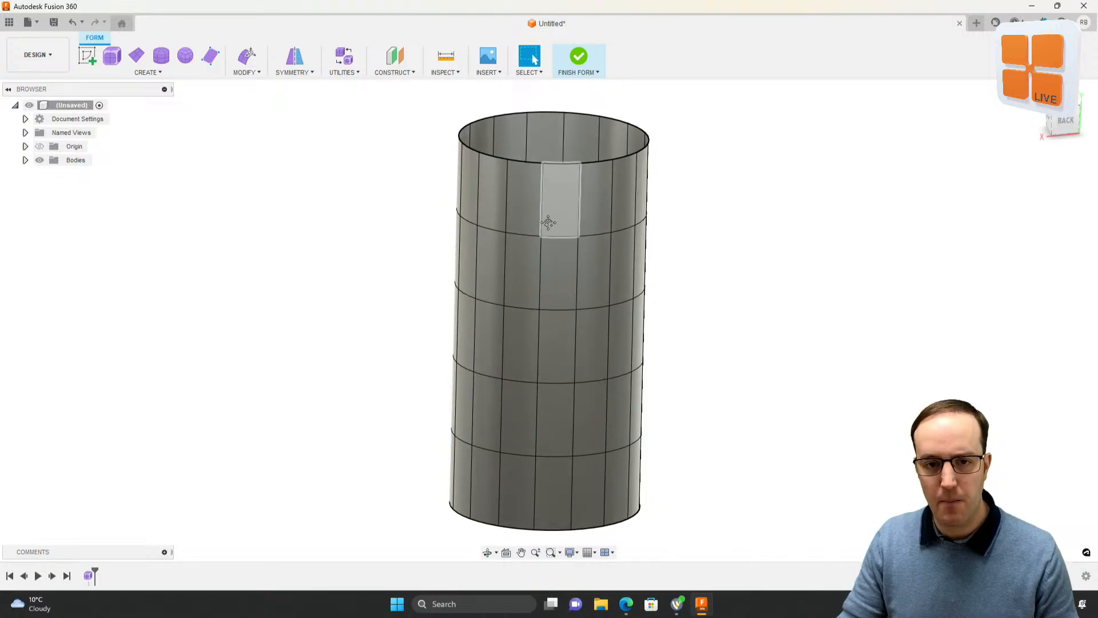
{"action": "middle_click_drag", "start_coordinate": [548, 222], "coordinate": [551, 262]}
{"action": "scroll", "coordinate": [525, 285], "scroll_direction": "down", "scroll_amount": 2}
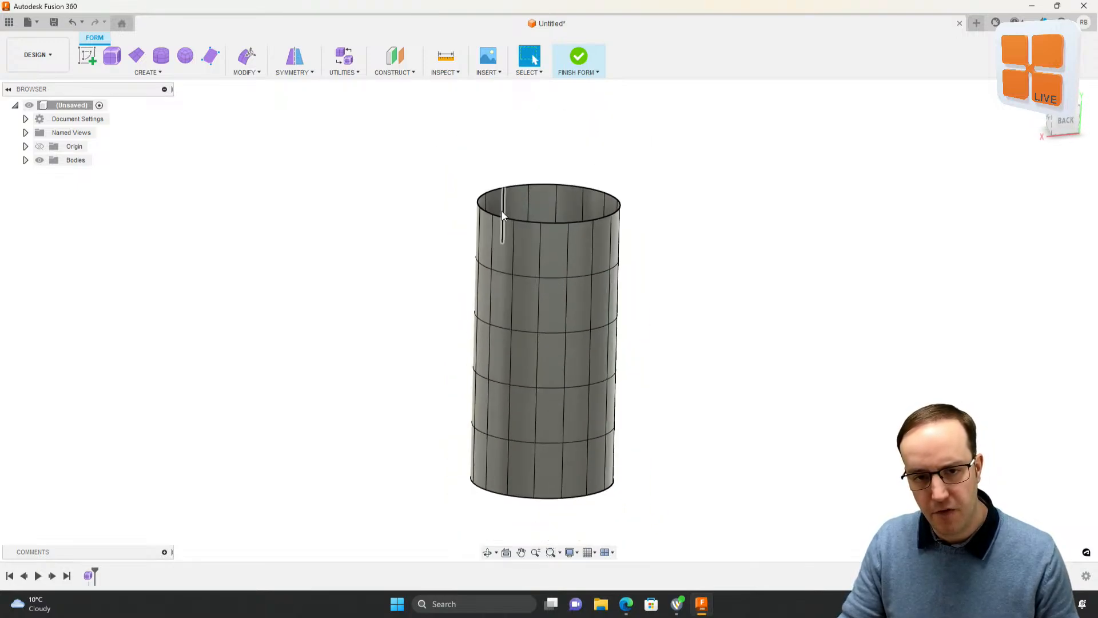
{"action": "mouse_move", "coordinate": [397, 253]}
{"action": "middle_mouse_down", "text": "shift"}
{"action": "mouse_move", "coordinate": [404, 225]}
{"action": "mouse_move", "coordinate": [400, 252]}
{"action": "mouse_move", "coordinate": [419, 264]}
{"action": "mouse_move", "coordinate": [409, 317]}
{"action": "mouse_move", "coordinate": [402, 258]}
{"action": "mouse_move", "coordinate": [439, 243]}
{"action": "mouse_move", "coordinate": [426, 266]}
{"action": "mouse_move", "coordinate": [441, 282]}
{"action": "mouse_move", "coordinate": [412, 264]}
{"action": "middle_mouse_up", "text": "shift"}
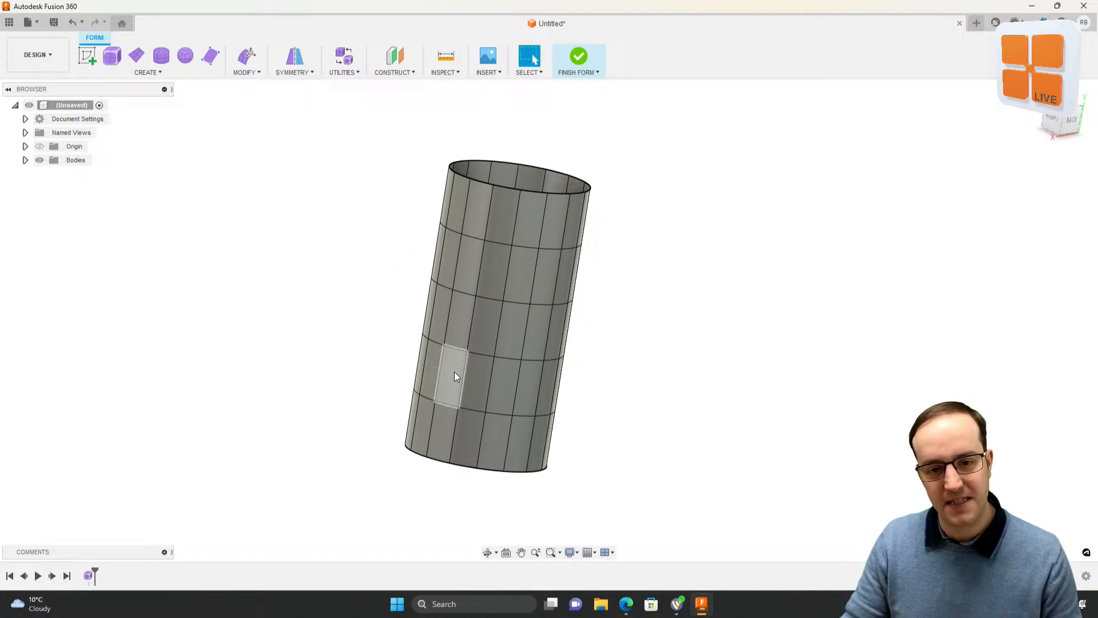
Step: Try pulling a single face in the cylinder's second row from the base outward with Edit Form, and undo the change
{"action": "left_click", "coordinate": [454, 372]}
{"action": "middle_click_drag", "start_coordinate": [606, 388], "coordinate": [537, 380], "text": "shift"}
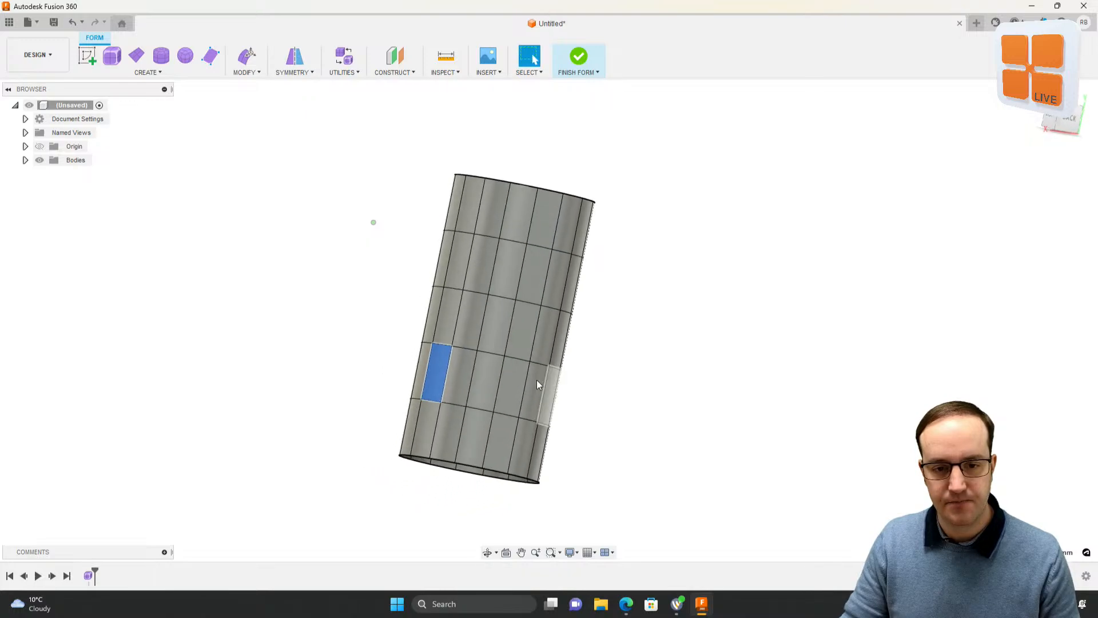
{"action": "middle_click_drag", "start_coordinate": [450, 373], "coordinate": [410, 373], "text": "shift"}
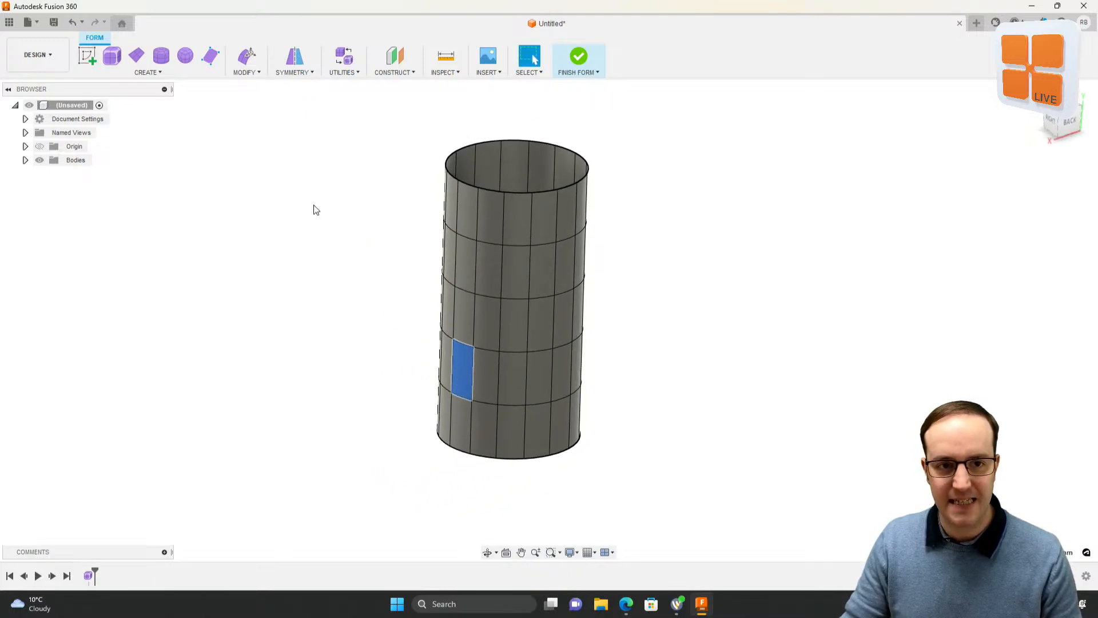
{"action": "left_click", "coordinate": [248, 72]}
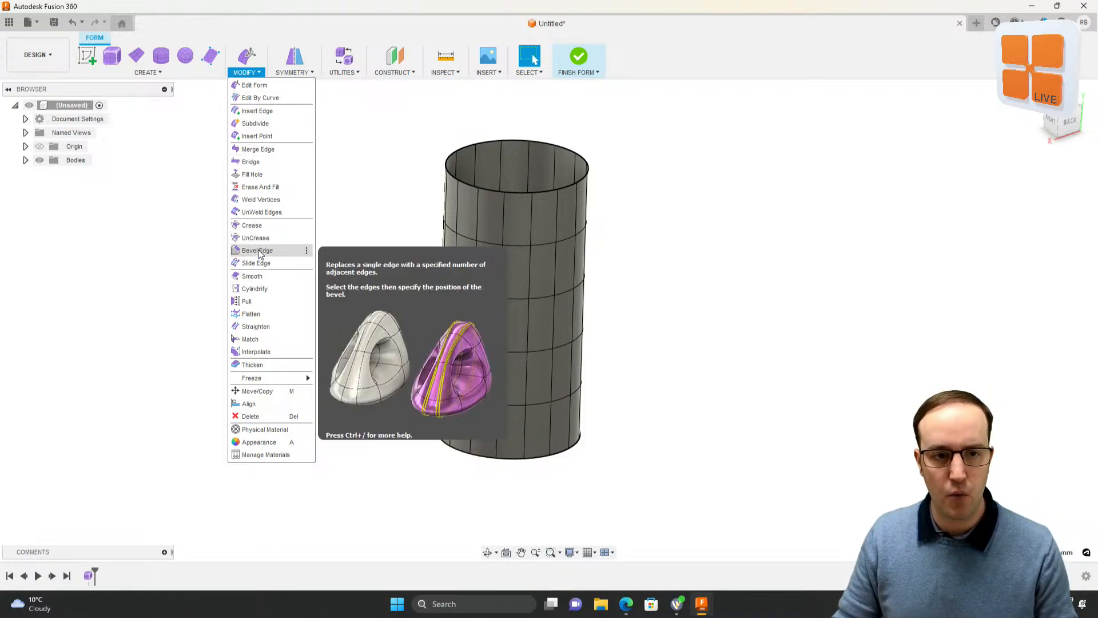
{"action": "left_click", "coordinate": [252, 87]}
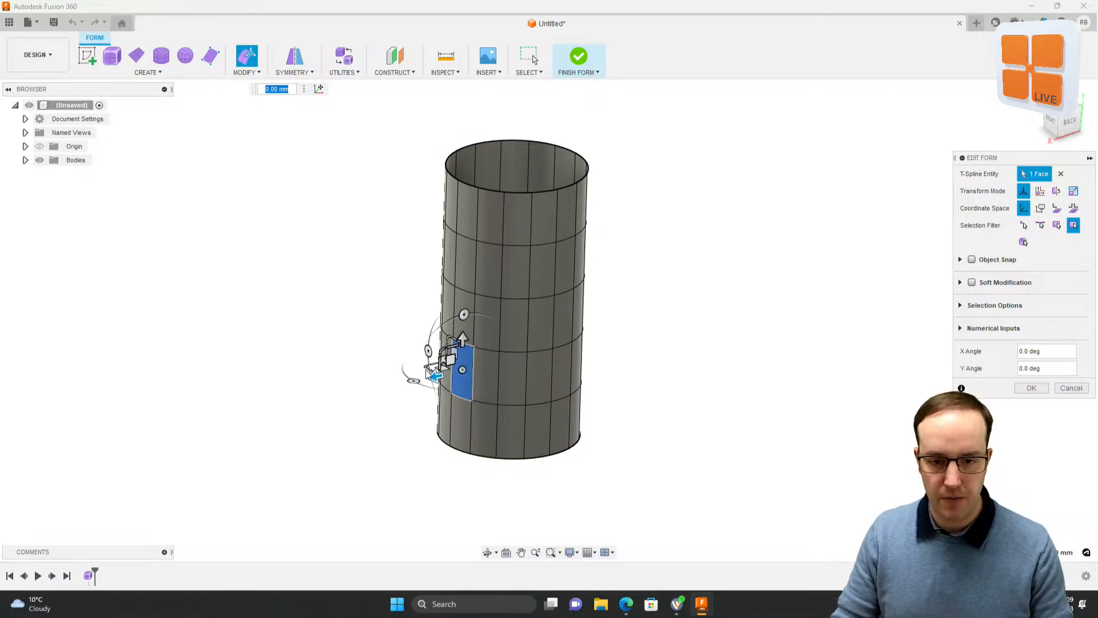
{"action": "left_click_drag", "start_coordinate": [438, 375], "coordinate": [385, 387]}
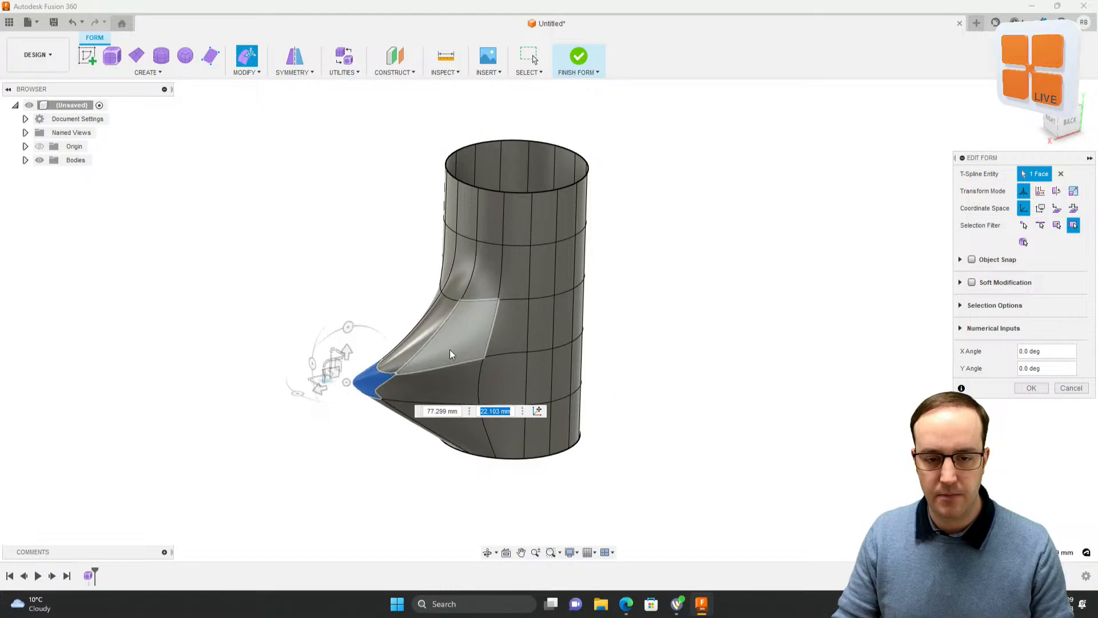
{"action": "middle_click_drag", "start_coordinate": [385, 388], "coordinate": [433, 317], "text": "shift"}
{"action": "key", "text": "Escape"}
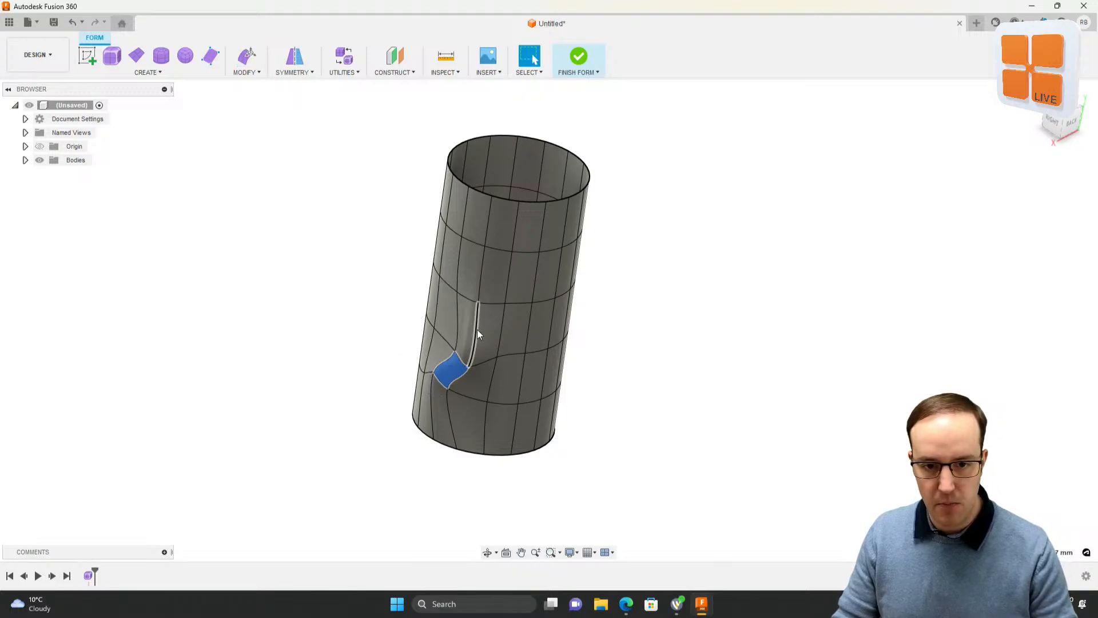
{"action": "left_click", "coordinate": [672, 368]}
{"action": "key", "text": "ctrl+z"}
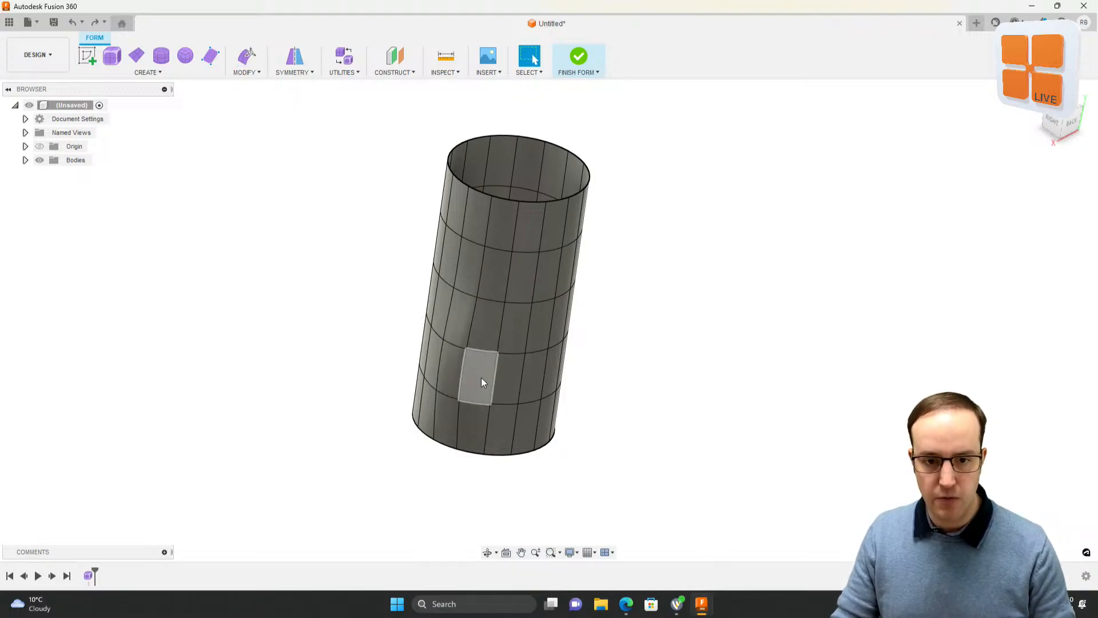
Step: Move one face in the second row from the cylinder's base outward by about 10 mm with Edit Form
{"action": "left_click", "coordinate": [462, 350]}
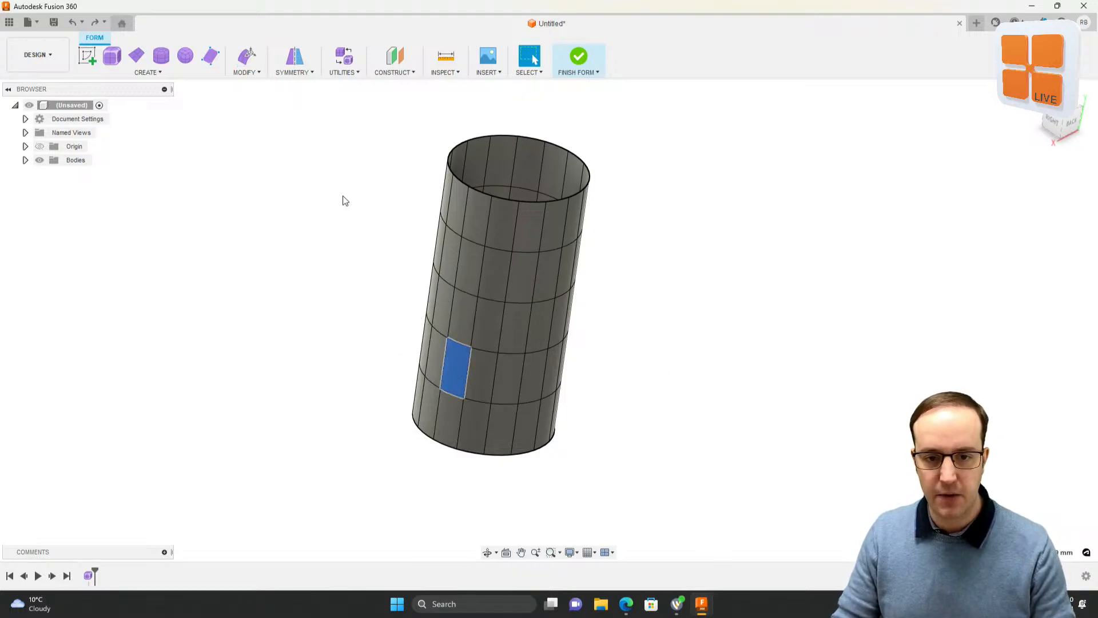
{"action": "left_click", "coordinate": [251, 57]}
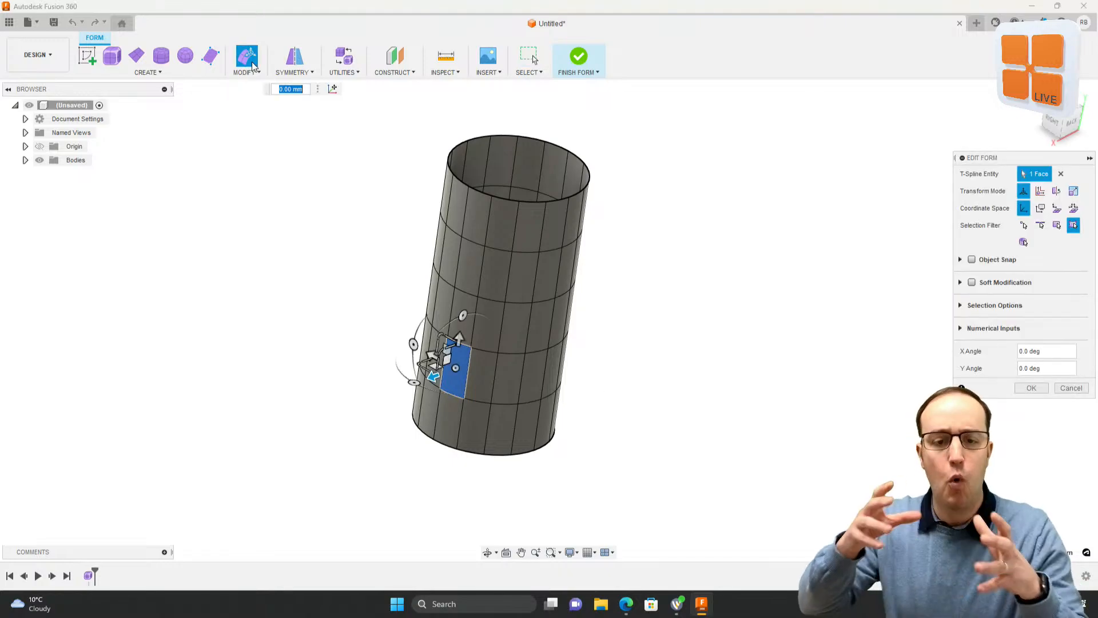
{"action": "middle_click_drag", "start_coordinate": [491, 271], "coordinate": [491, 238], "text": "shift"}
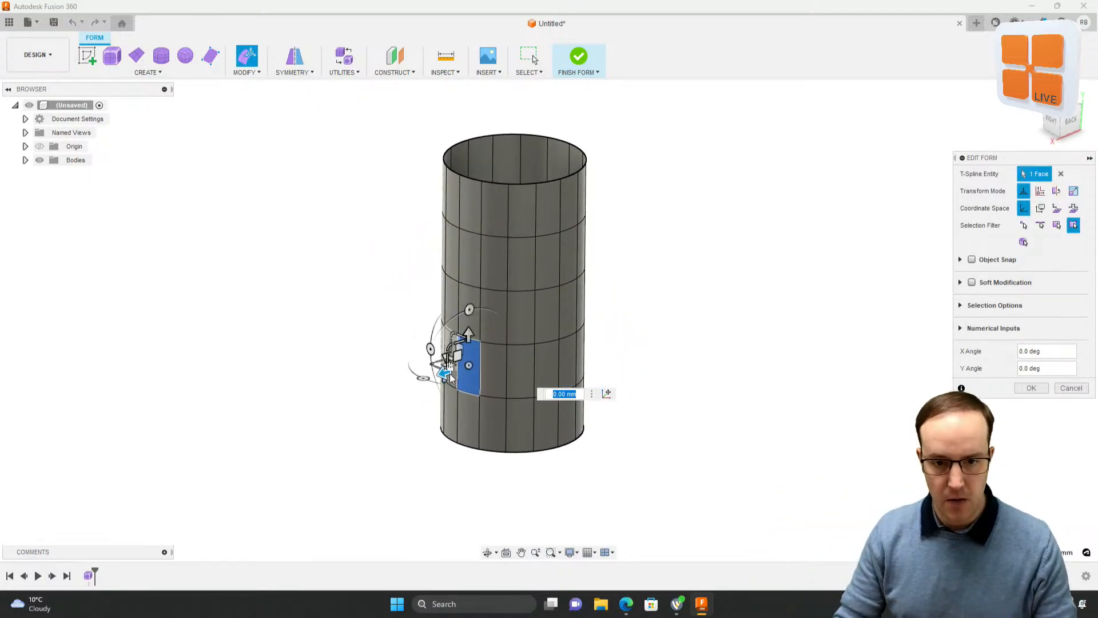
{"action": "mouse_move", "coordinate": [442, 377]}
{"action": "left_mouse_down"}
{"action": "mouse_move", "coordinate": [417, 376]}
{"action": "mouse_move", "coordinate": [436, 390]}
{"action": "left_mouse_up"}
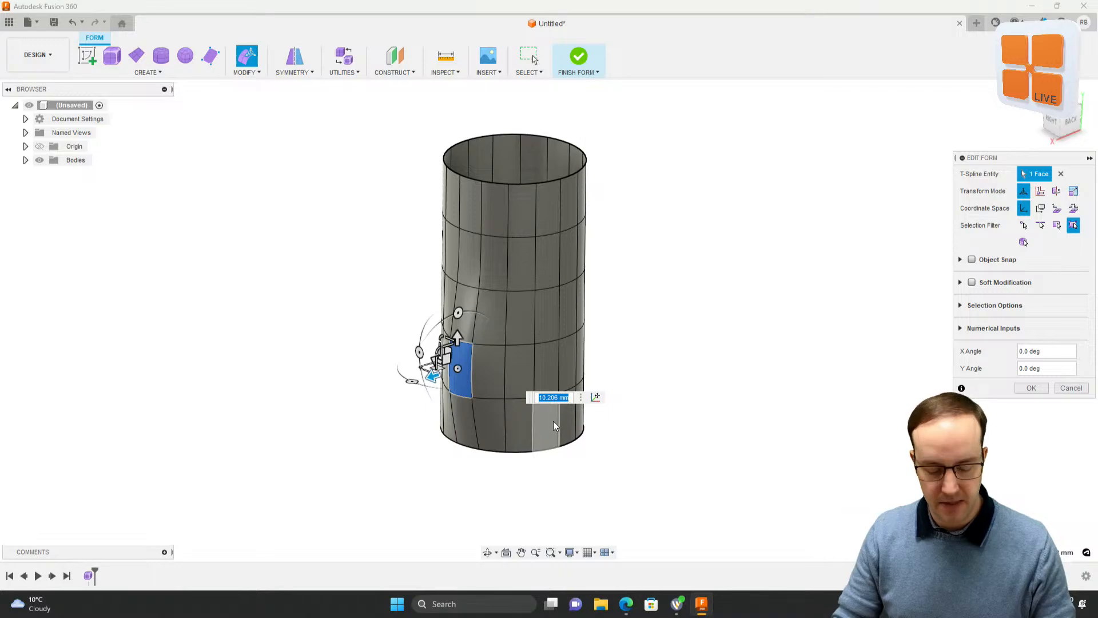
{"action": "type", "text": "1"}
{"action": "key", "text": "Return"}
{"action": "key", "text": "Return"}
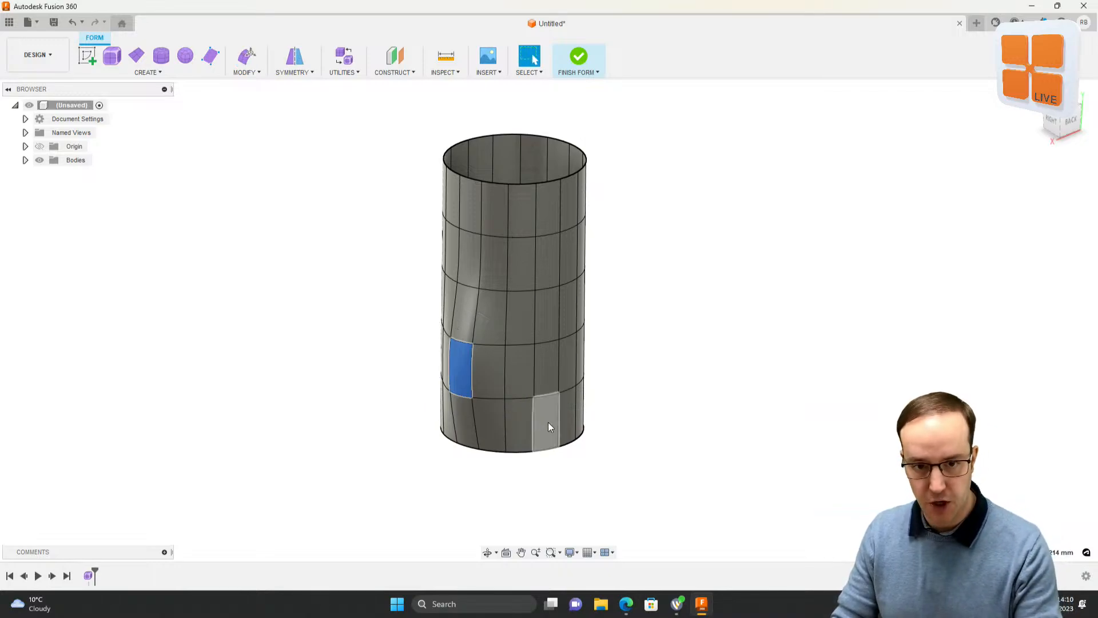
Step: Extrude the raised face outward by 50 mm with Edit Form to start a branch from the cylinder wall
{"action": "left_click", "coordinate": [251, 70]}
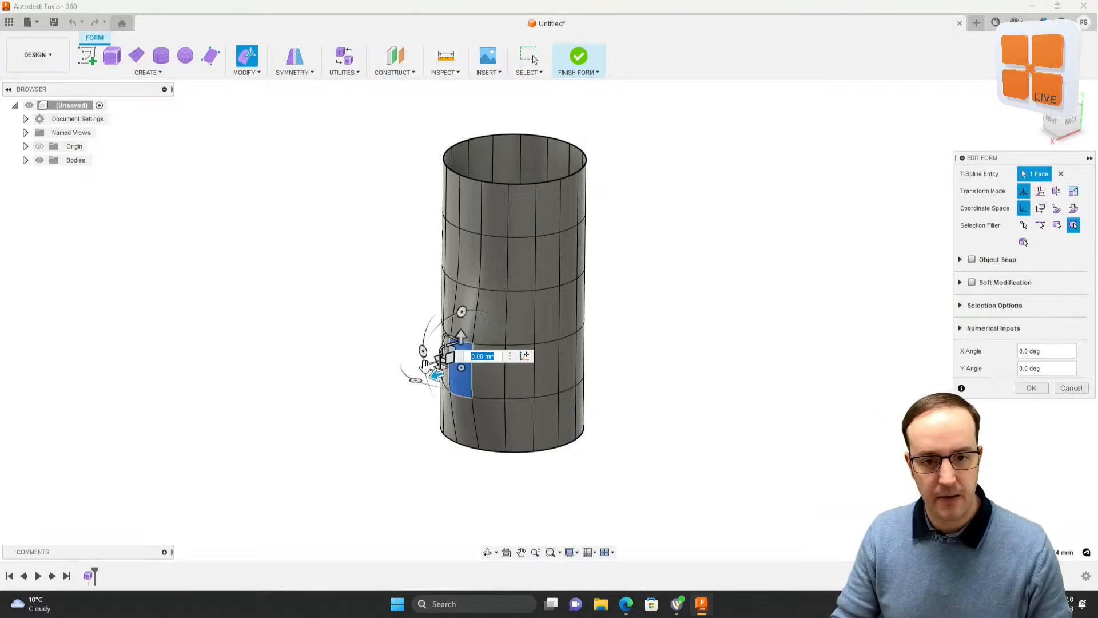
{"action": "left_click_drag", "start_coordinate": [436, 375], "coordinate": [391, 378]}
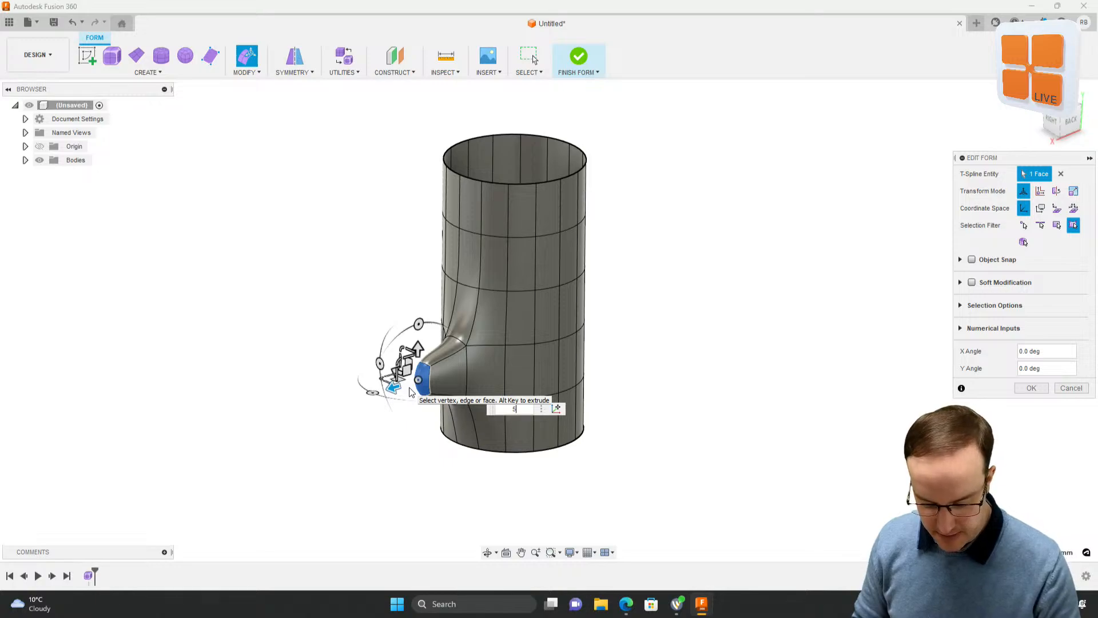
{"action": "type", "text": "0"}
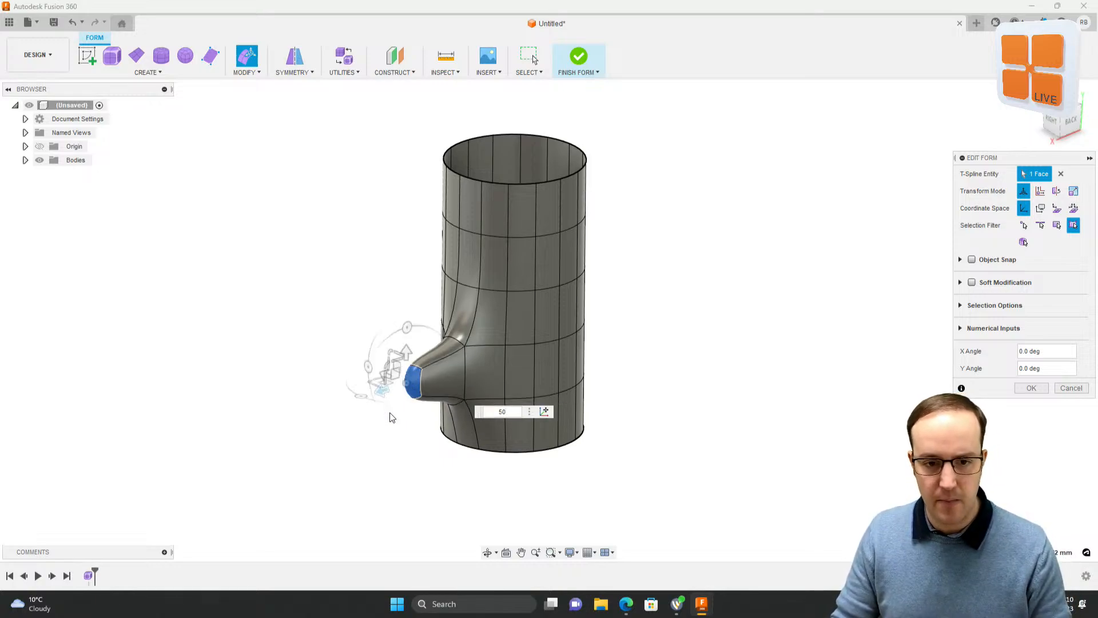
Step: Rotate the branch's end face by about -37.5 degrees so that it tilts
{"action": "middle_click_drag", "start_coordinate": [390, 413], "coordinate": [397, 355], "text": "shift"}
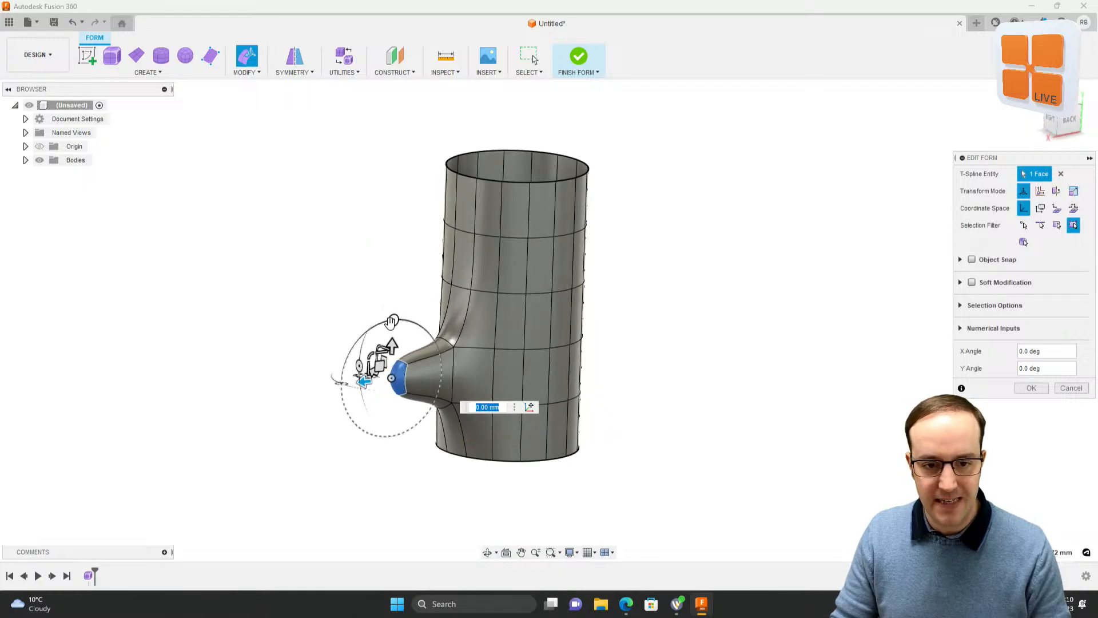
{"action": "left_click_drag", "start_coordinate": [392, 321], "coordinate": [365, 342]}
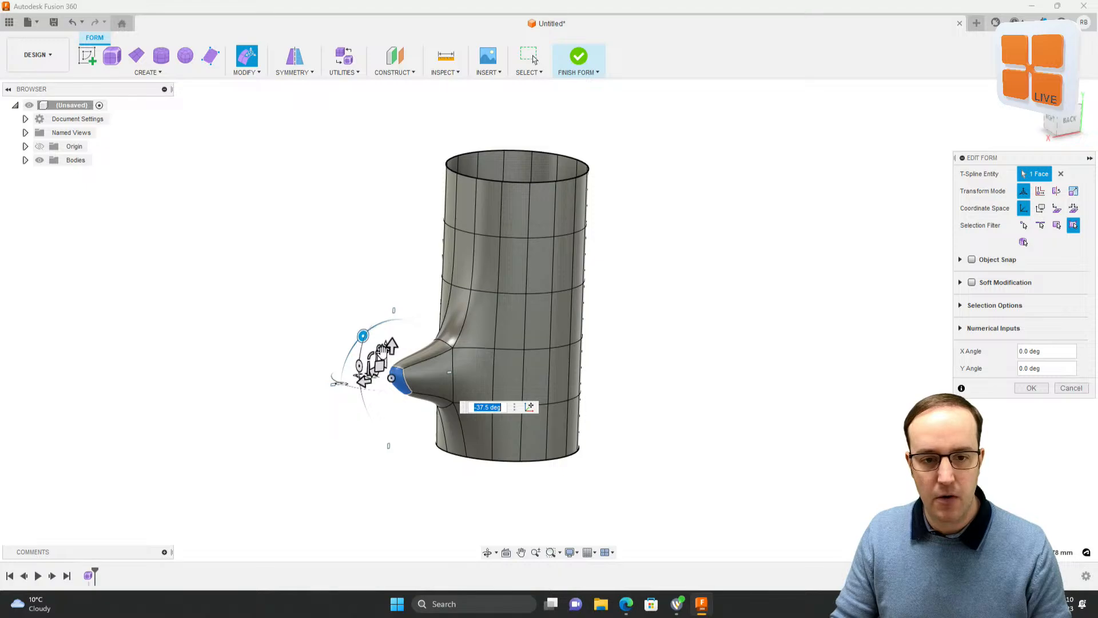
{"action": "middle_click_drag", "start_coordinate": [382, 351], "coordinate": [393, 392], "text": "shift"}
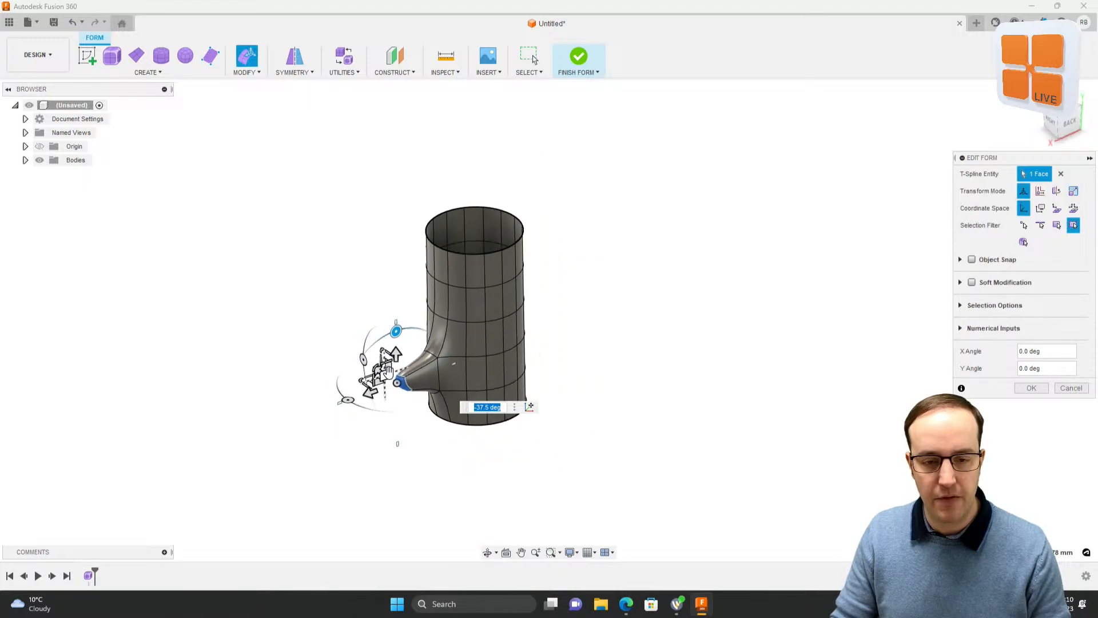
{"action": "scroll", "coordinate": [389, 369], "scroll_direction": "up", "scroll_amount": 2}
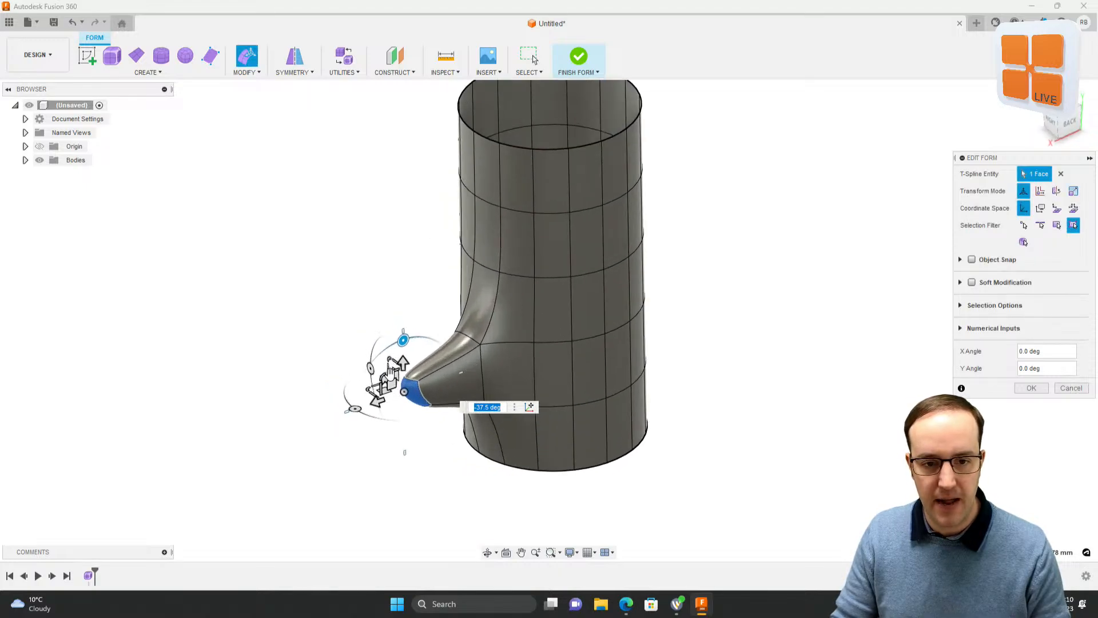
{"action": "middle_click_drag", "start_coordinate": [391, 370], "coordinate": [416, 378], "text": "shift"}
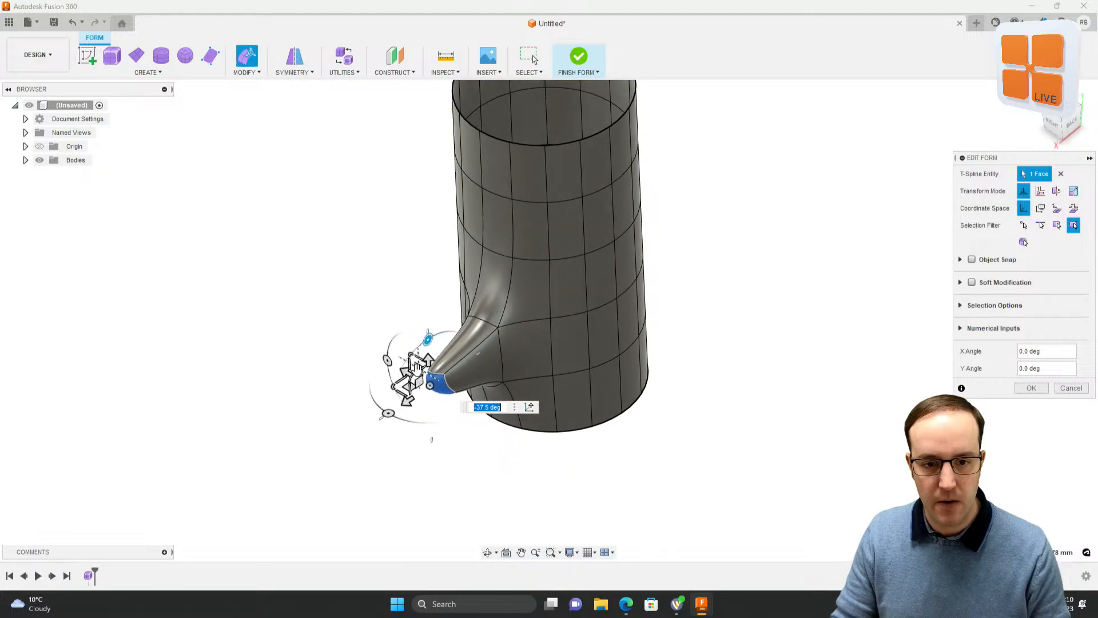
Step: Reposition the tilted end face and extrude it about 53 mm further away from the cylinder
{"action": "left_click_drag", "start_coordinate": [416, 369], "coordinate": [424, 325]}
{"action": "middle_click_drag", "start_coordinate": [423, 324], "coordinate": [384, 366], "text": "shift"}
{"action": "left_click_drag", "start_coordinate": [371, 360], "coordinate": [276, 382]}
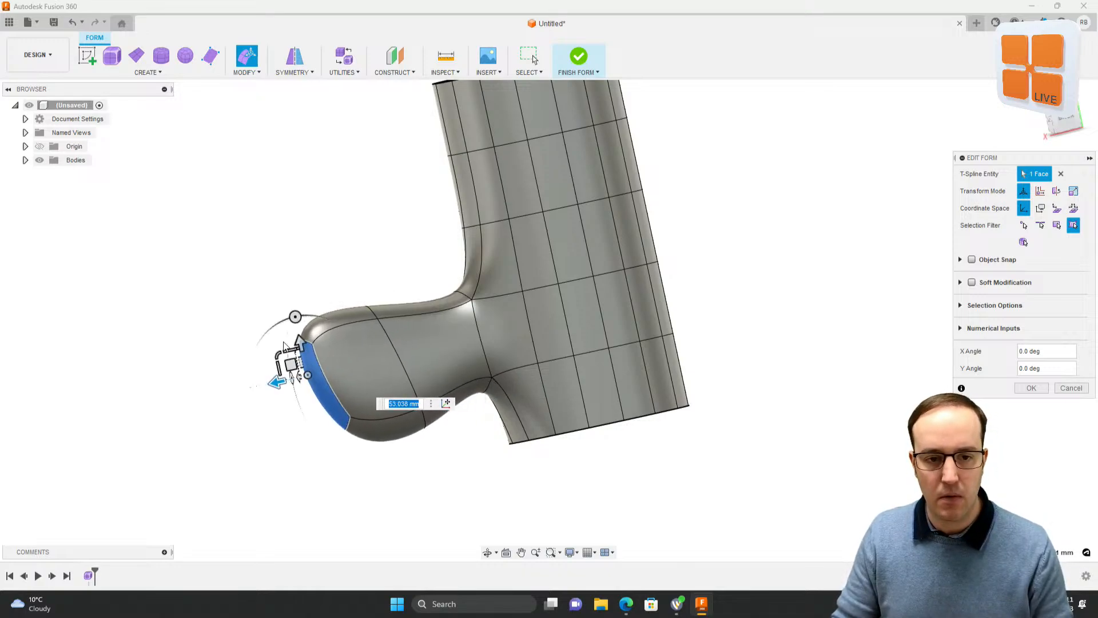
Step: Rotate the branch's end face and shift it vertically to round off the tip
{"action": "left_click_drag", "start_coordinate": [296, 316], "coordinate": [315, 363]}
{"action": "left_click_drag", "start_coordinate": [296, 317], "coordinate": [251, 372]}
{"action": "left_click_drag", "start_coordinate": [302, 342], "coordinate": [316, 408]}
{"action": "middle_click_drag", "start_coordinate": [467, 418], "coordinate": [480, 352]}
Step: Move the face on the underside of the branch's tip upward by about 21 mm
{"action": "left_click", "coordinate": [330, 323]}
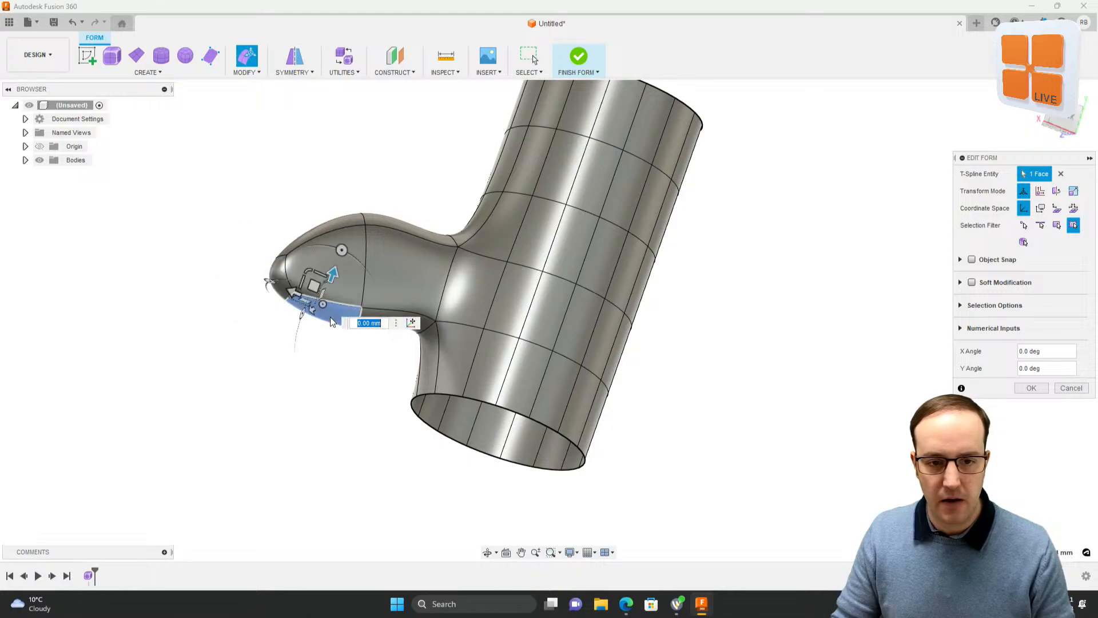
{"action": "left_click_drag", "start_coordinate": [336, 283], "coordinate": [346, 240]}
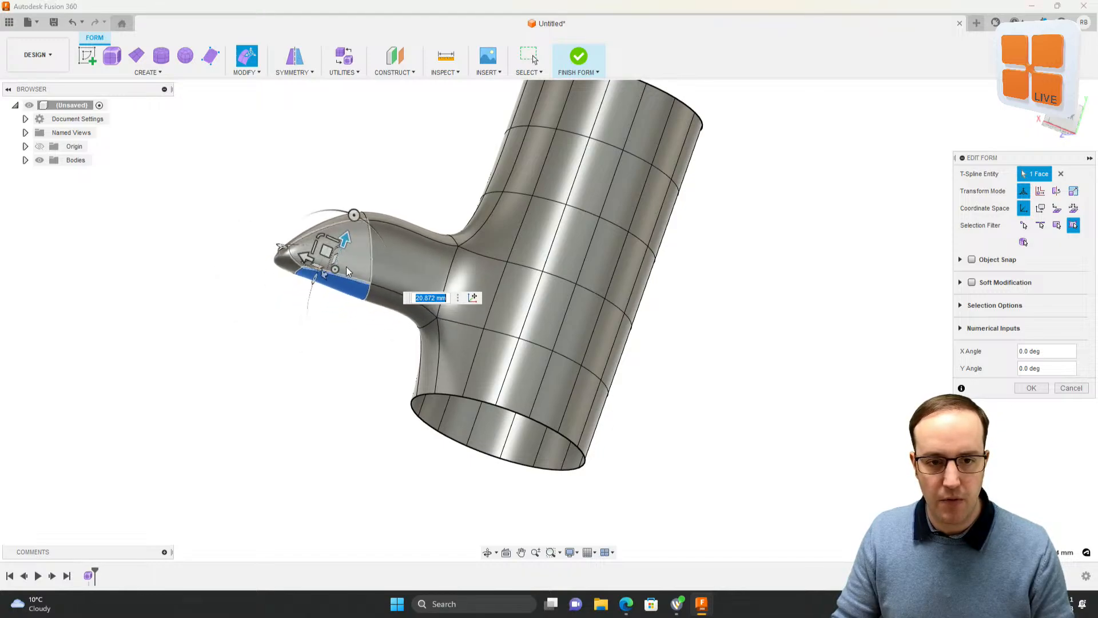
{"action": "mouse_move", "coordinate": [338, 275]}
{"action": "middle_mouse_down", "text": "shift"}
{"action": "mouse_move", "coordinate": [355, 311]}
{"action": "mouse_move", "coordinate": [318, 324]}
{"action": "mouse_move", "coordinate": [329, 282]}
{"action": "middle_mouse_up", "text": "shift"}
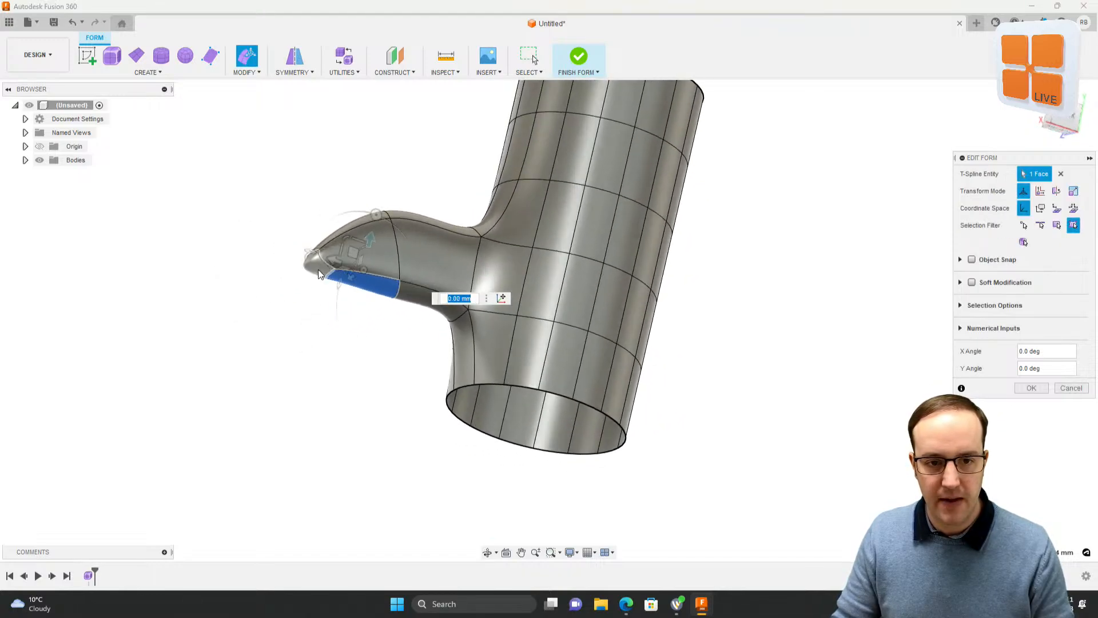
Step: Add the adjacent tip face to the selection and extrude both faces downward by about 53 mm
{"action": "left_click", "coordinate": [318, 269], "text": "ctrl"}
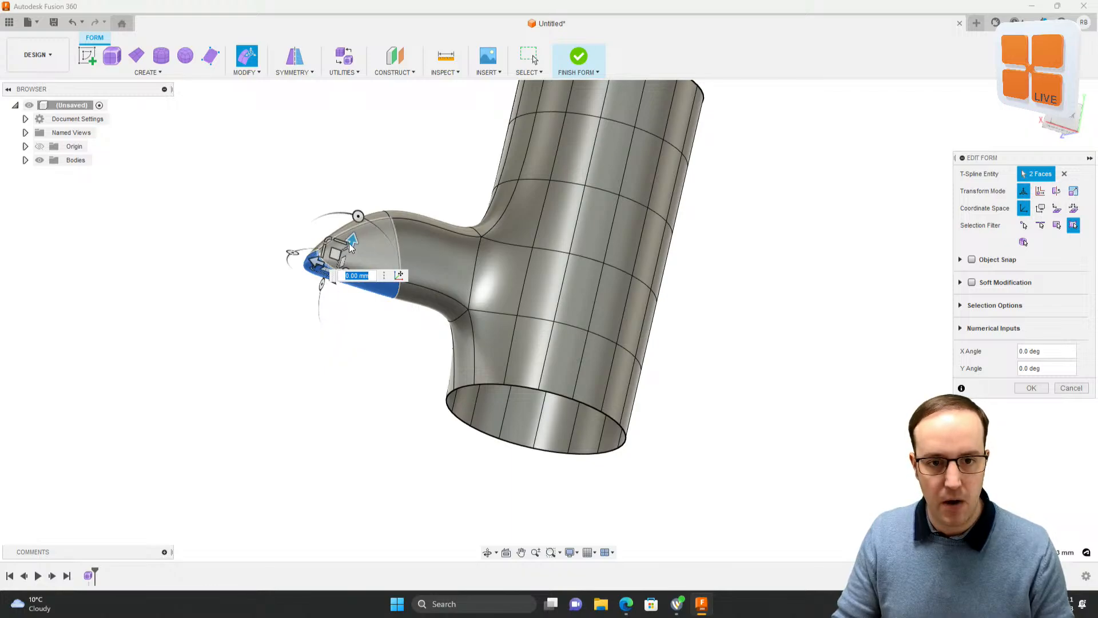
{"action": "left_click_drag", "start_coordinate": [353, 256], "coordinate": [326, 333]}
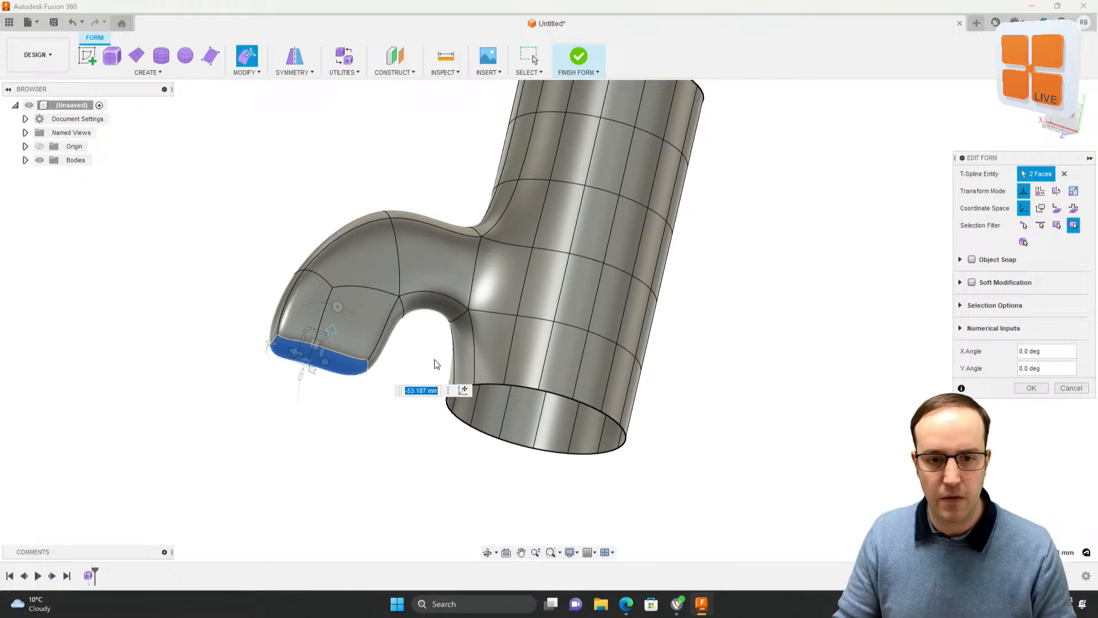
{"action": "middle_click_drag", "start_coordinate": [434, 359], "coordinate": [547, 310], "text": "shift"}
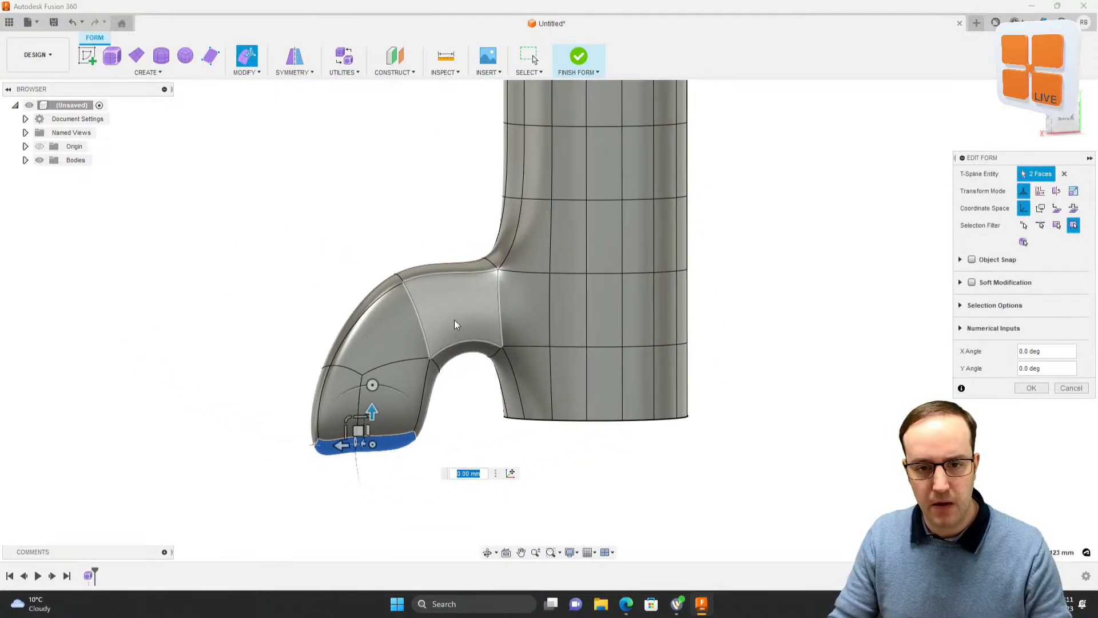
{"action": "mouse_move", "coordinate": [426, 446]}
{"action": "middle_mouse_down", "text": "shift"}
{"action": "mouse_move", "coordinate": [449, 434]}
{"action": "mouse_move", "coordinate": [440, 438]}
{"action": "middle_mouse_up", "text": "shift"}
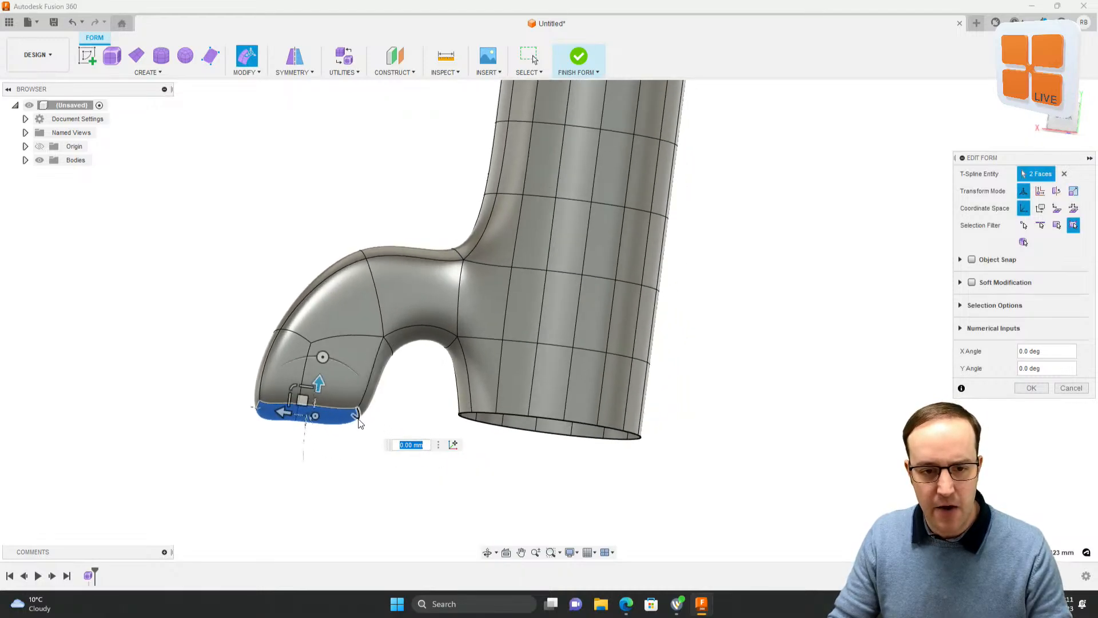
Step: Move the inner edge at the branch's lower end about 33 mm away from the cylinder to taper the tip
{"action": "left_click", "coordinate": [357, 403]}
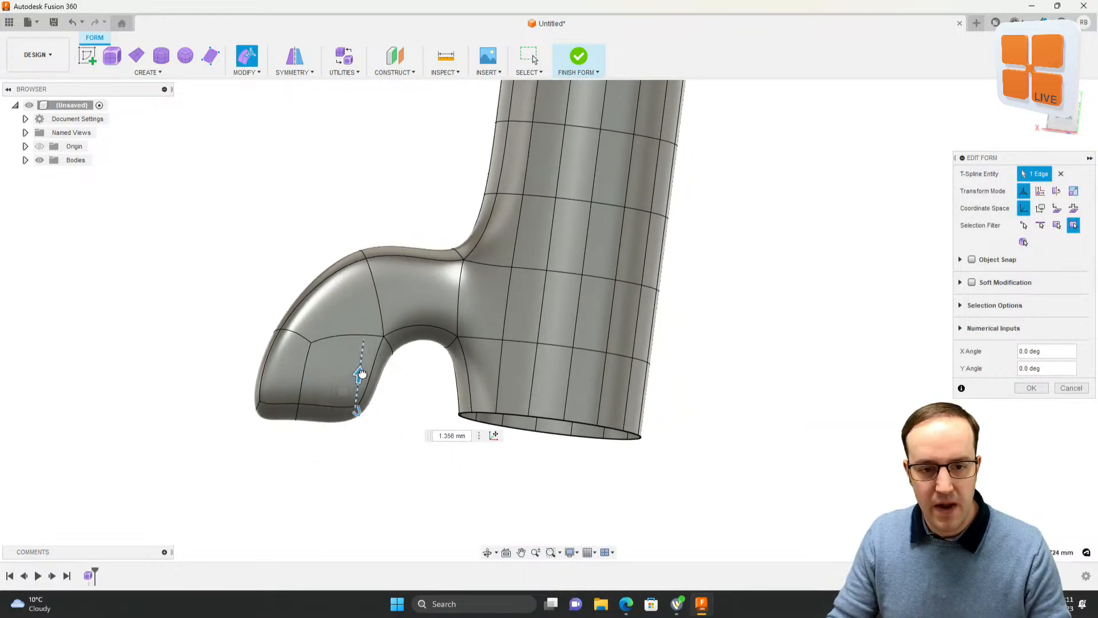
{"action": "left_click_drag", "start_coordinate": [361, 373], "coordinate": [267, 347]}
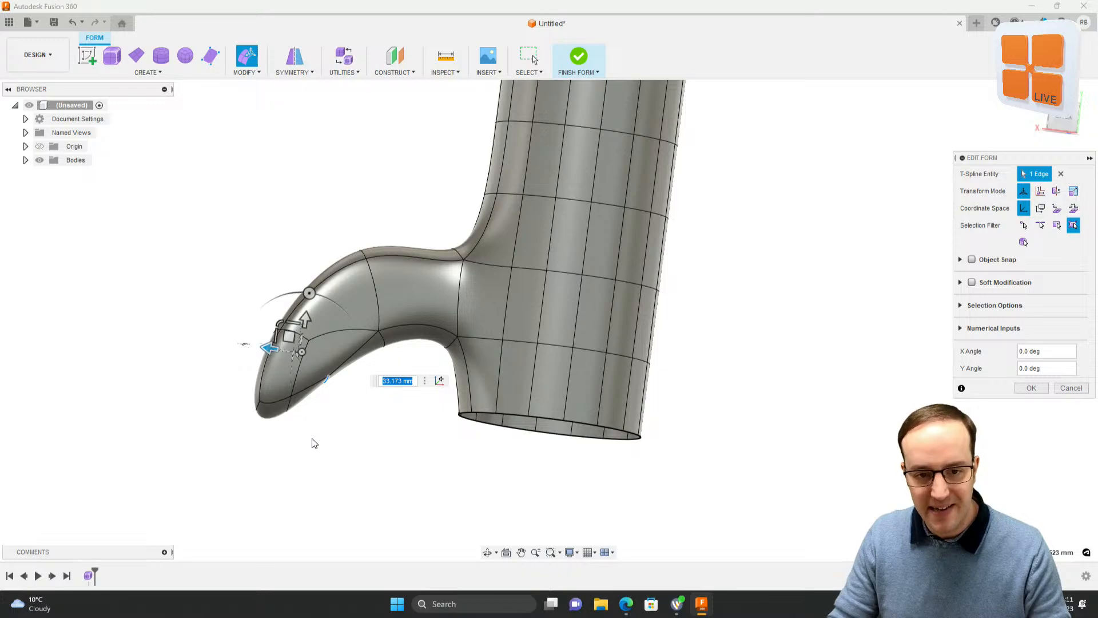
{"action": "left_click", "coordinate": [345, 437]}
Step: Move one face on the cylinder's adjacent side, level with the first branch, outward by entering a distance of -10 mm
{"action": "middle_click_drag", "start_coordinate": [325, 367], "coordinate": [406, 377], "text": "shift"}
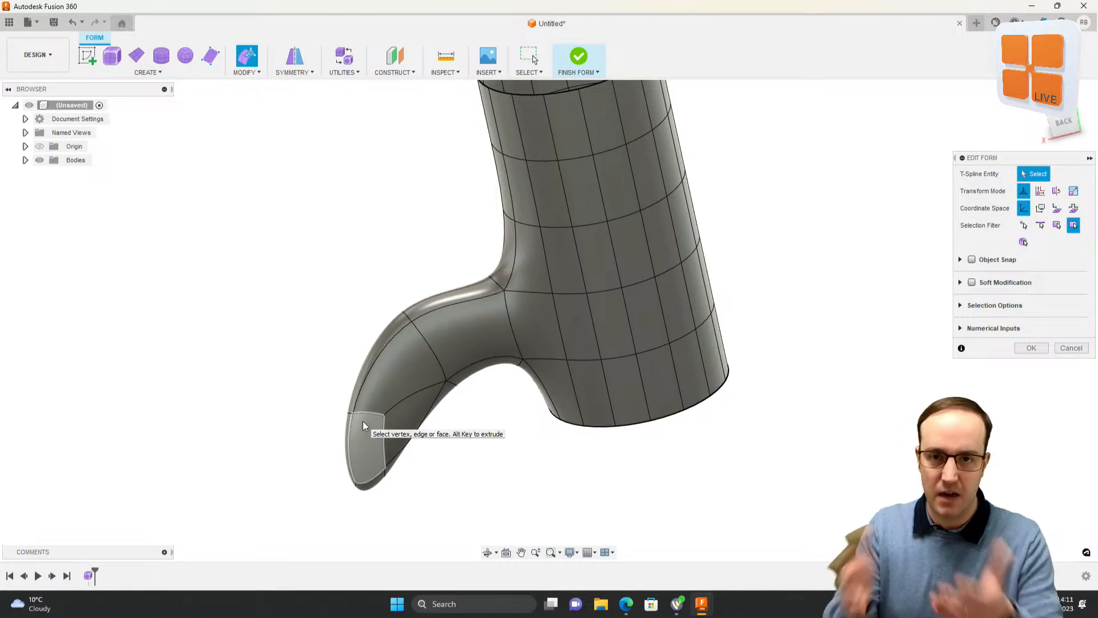
{"action": "middle_click_drag", "start_coordinate": [356, 414], "coordinate": [532, 331], "text": "shift"}
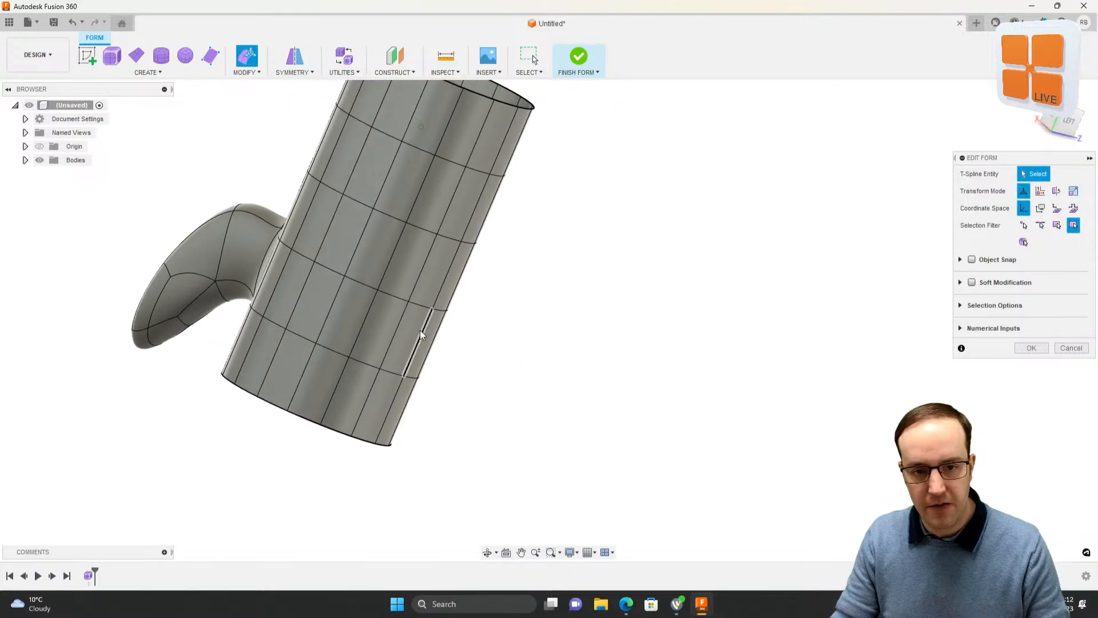
{"action": "left_click", "coordinate": [354, 313]}
{"action": "left_click", "coordinate": [315, 311]}
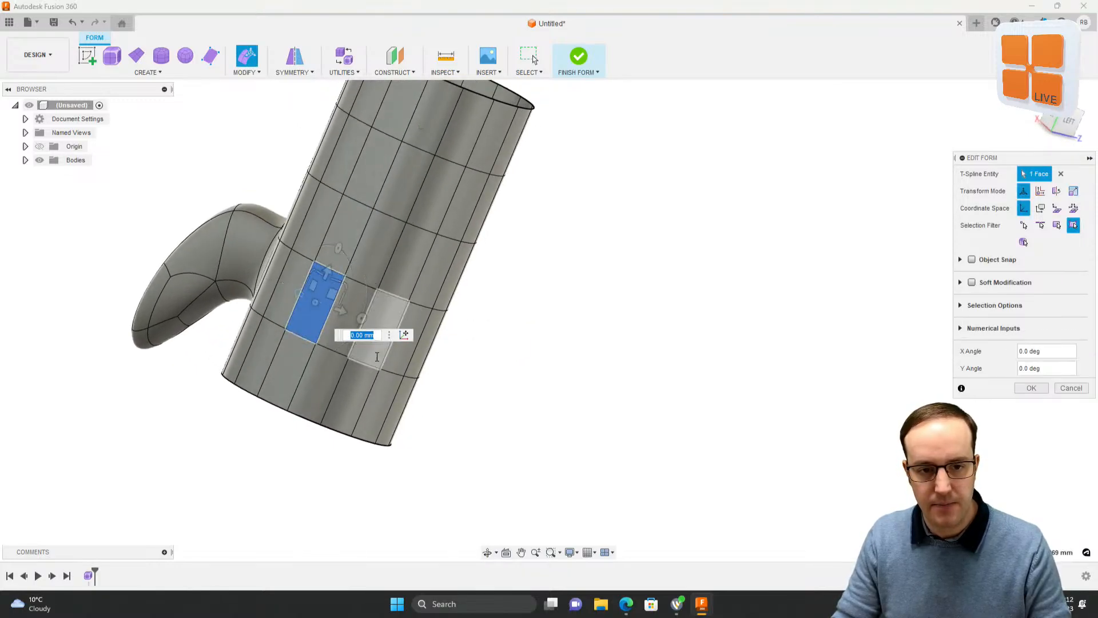
{"action": "middle_click_drag", "start_coordinate": [377, 357], "coordinate": [393, 318], "text": "shift"}
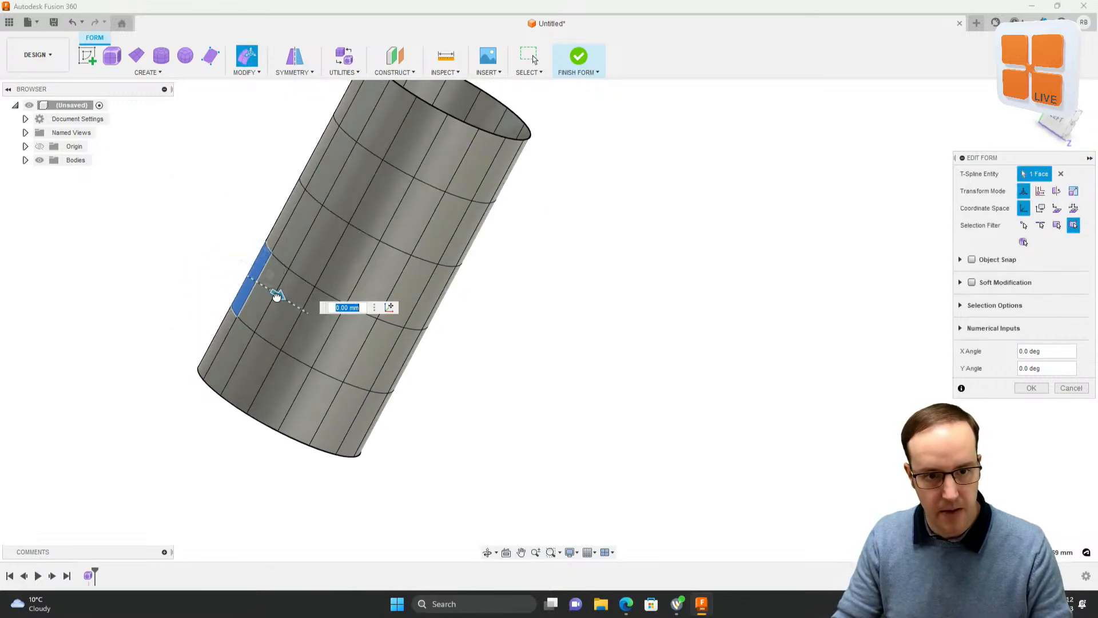
{"action": "mouse_move", "coordinate": [276, 296]}
{"action": "left_mouse_down"}
{"action": "mouse_move", "coordinate": [267, 292]}
{"action": "mouse_move", "coordinate": [272, 301]}
{"action": "left_mouse_up"}
{"action": "type", "text": "10"}
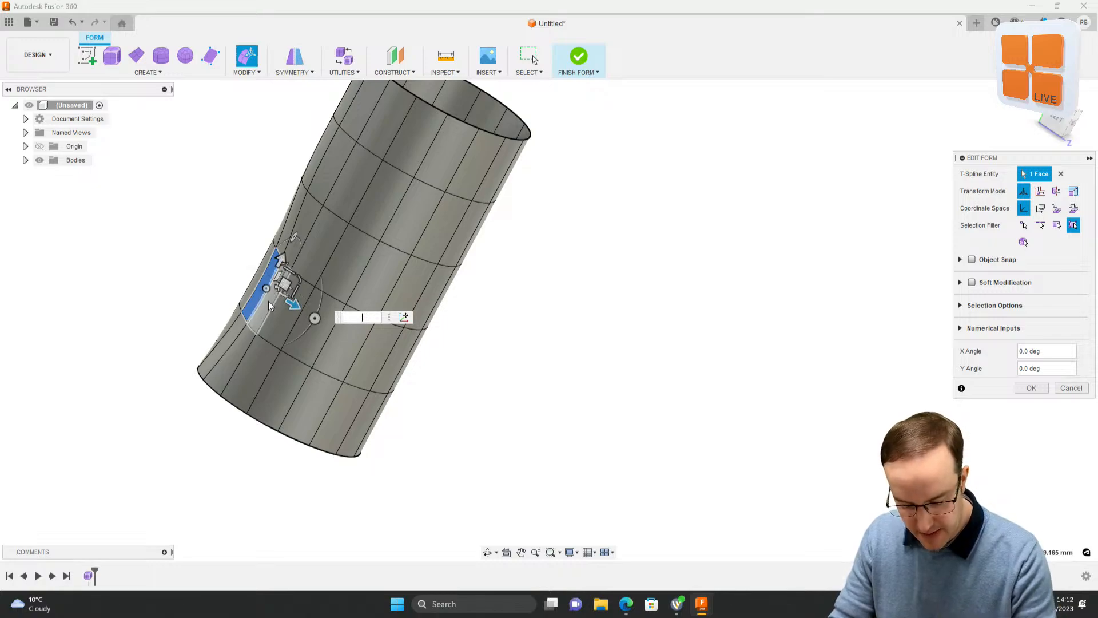
{"action": "type", "text": "-10"}
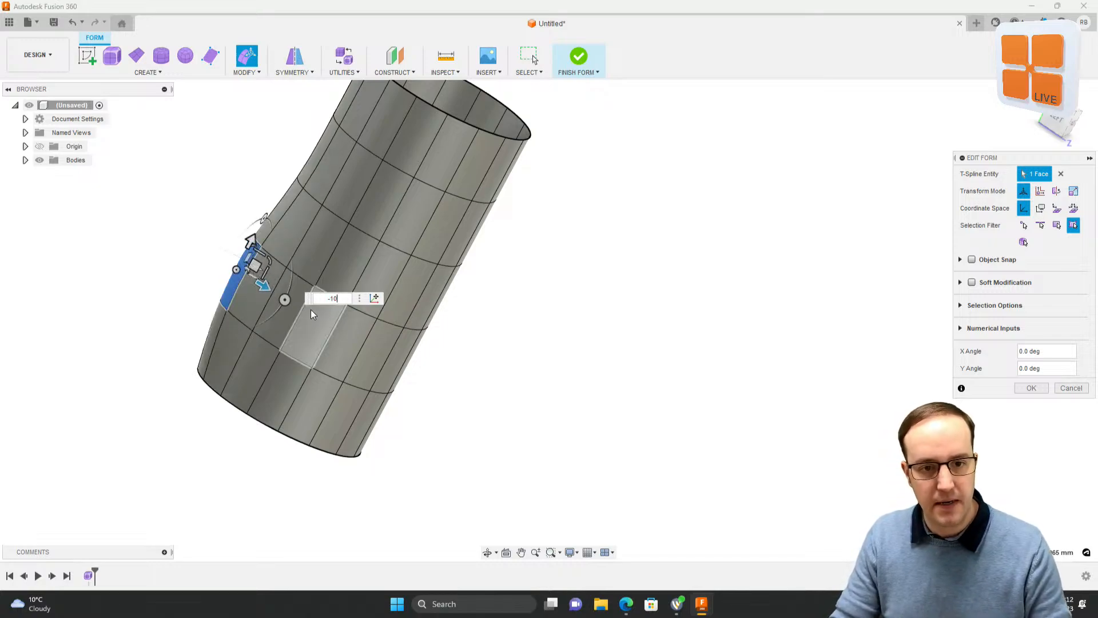
{"action": "key", "text": "Return"}
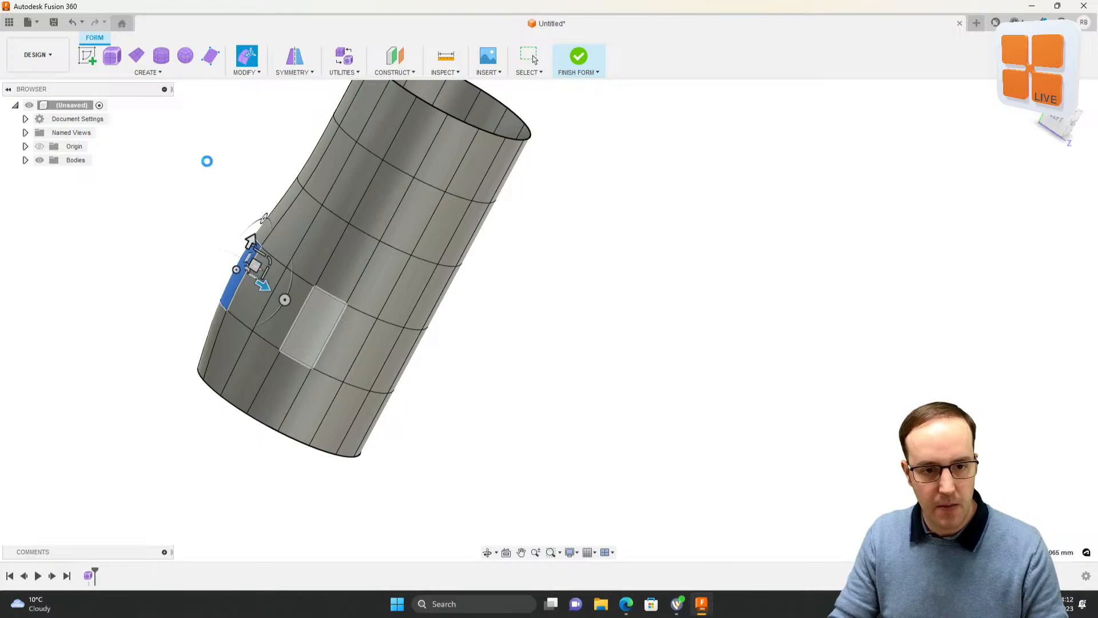
Step: Extrude the bulged face outward in two segments to form a second branch, with its end face lowered about 47 mm and rotated
{"action": "left_click", "coordinate": [243, 76]}
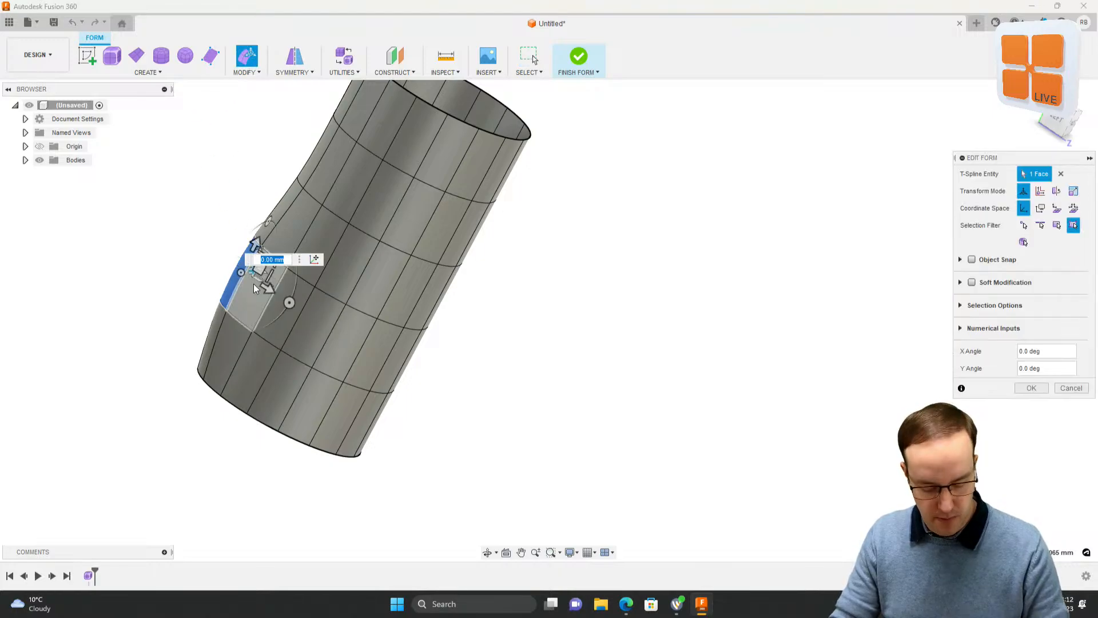
{"action": "left_click_drag", "start_coordinate": [269, 284], "coordinate": [180, 270]}
{"action": "middle_click_drag", "start_coordinate": [217, 269], "coordinate": [332, 304]}
{"action": "left_click_drag", "start_coordinate": [331, 294], "coordinate": [212, 288]}
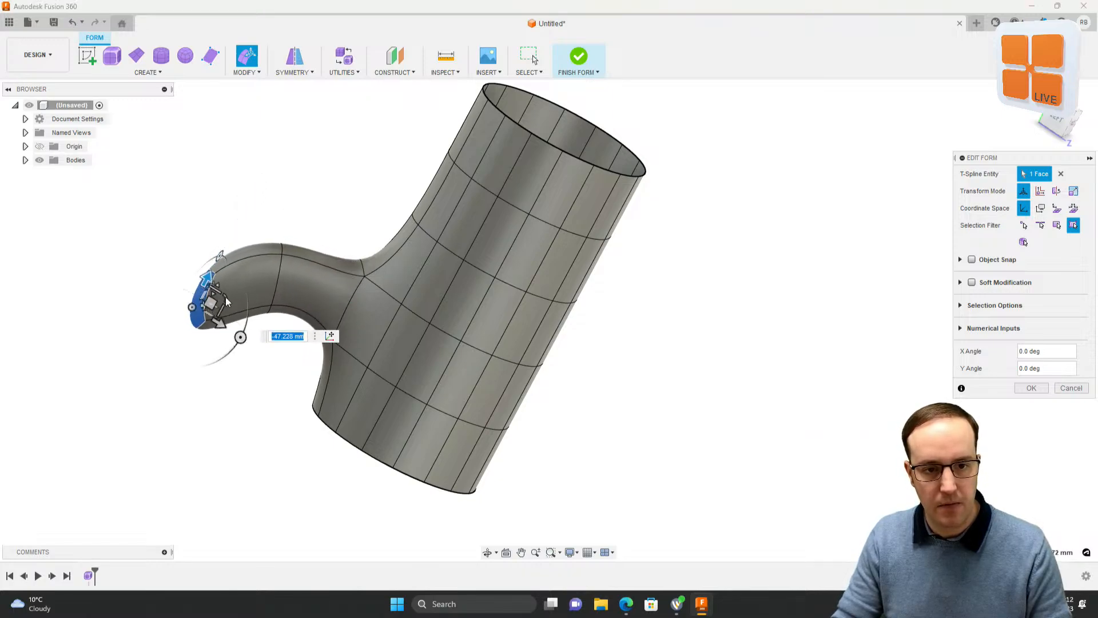
{"action": "left_click_drag", "start_coordinate": [240, 335], "coordinate": [216, 337]}
Step: Try to move the second branch's tip face further down and adjust the two faces along its outer side
{"action": "middle_click_drag", "start_coordinate": [297, 366], "coordinate": [351, 334], "text": "shift"}
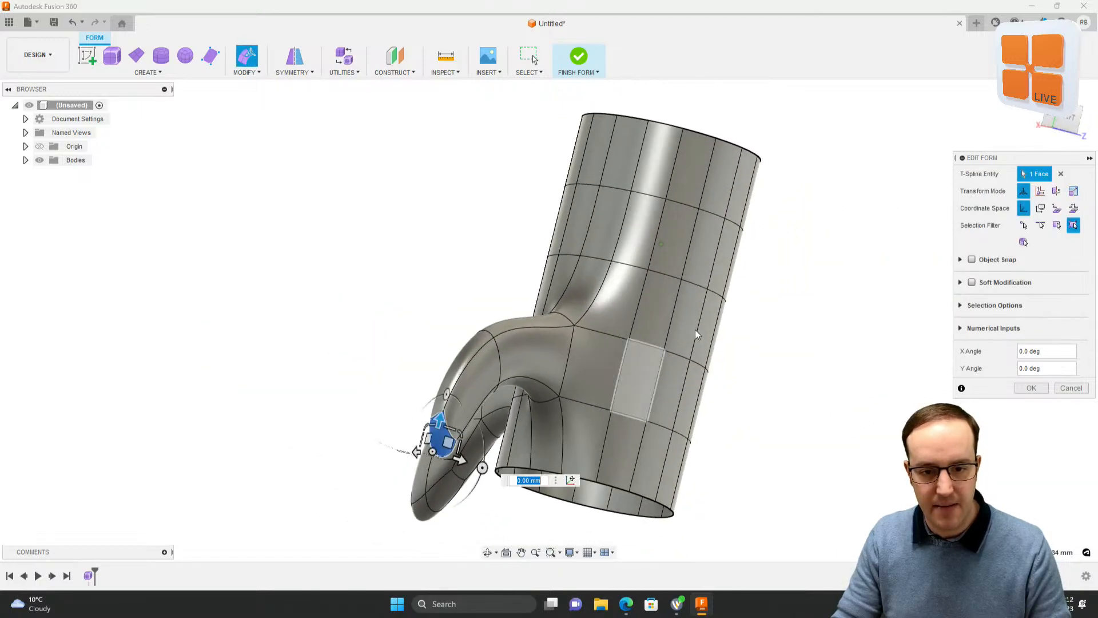
{"action": "left_click", "coordinate": [1074, 127]}
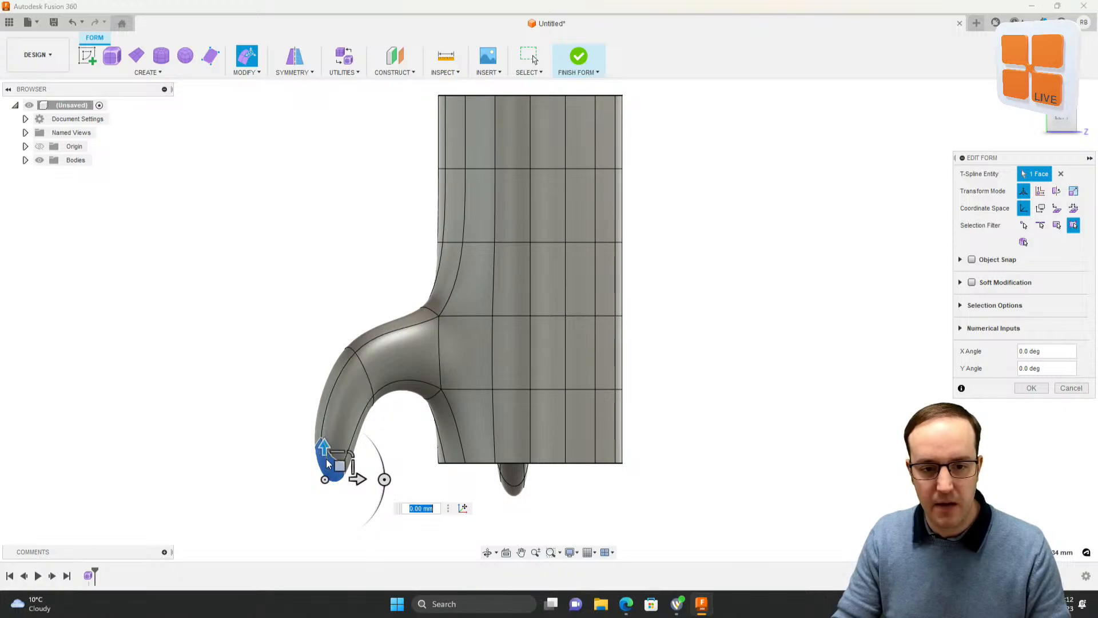
{"action": "mouse_move", "coordinate": [325, 461]}
{"action": "left_mouse_down"}
{"action": "mouse_move", "coordinate": [330, 422]}
{"action": "mouse_move", "coordinate": [328, 450]}
{"action": "left_mouse_up"}
{"action": "middle_click_drag", "start_coordinate": [370, 439], "coordinate": [701, 305], "text": "shift"}
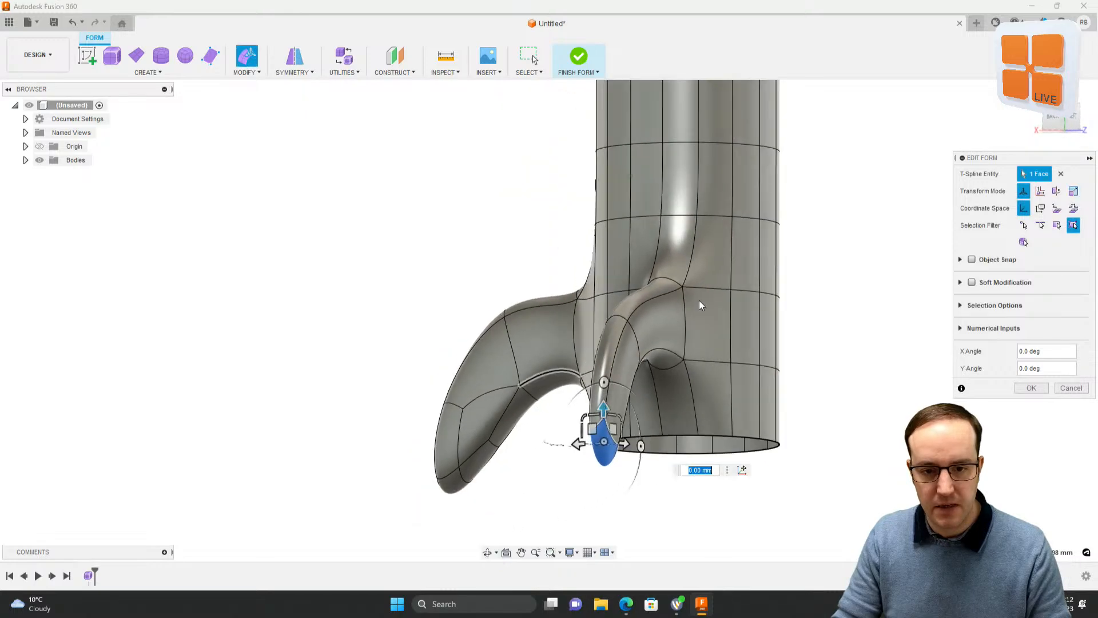
{"action": "left_click", "coordinate": [1056, 120]}
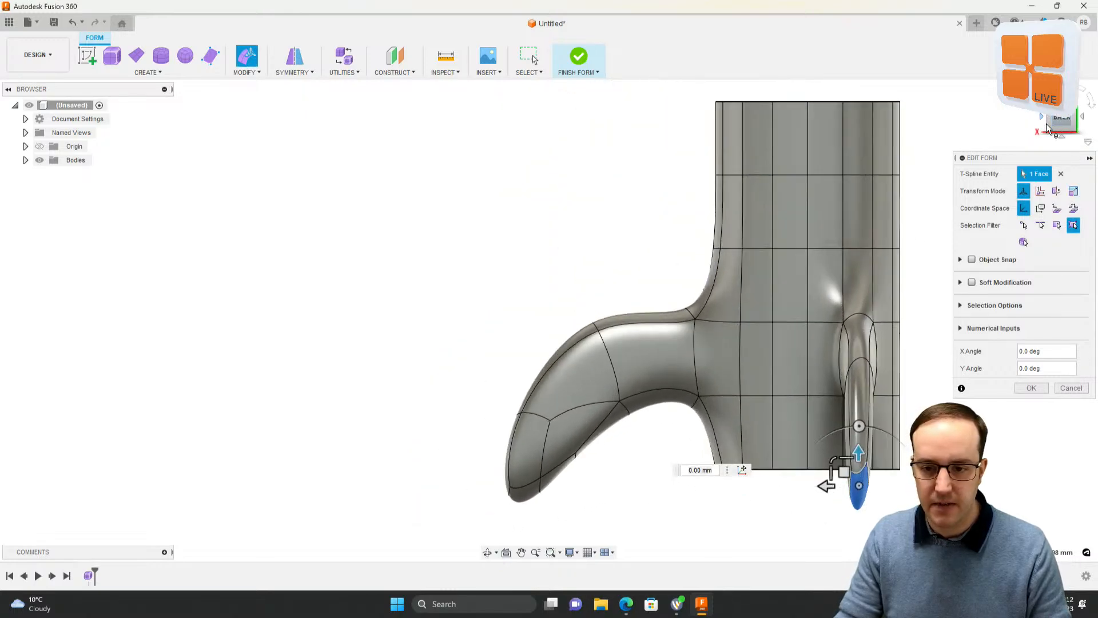
{"action": "left_click", "coordinate": [1085, 121]}
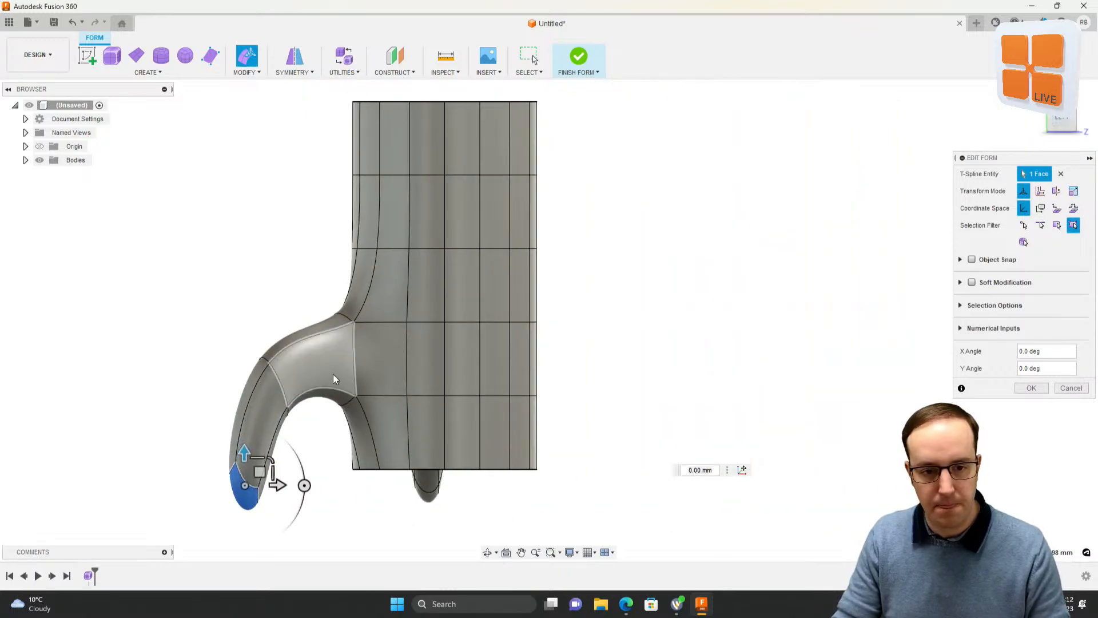
{"action": "left_click", "coordinate": [286, 338], "text": "shift"}
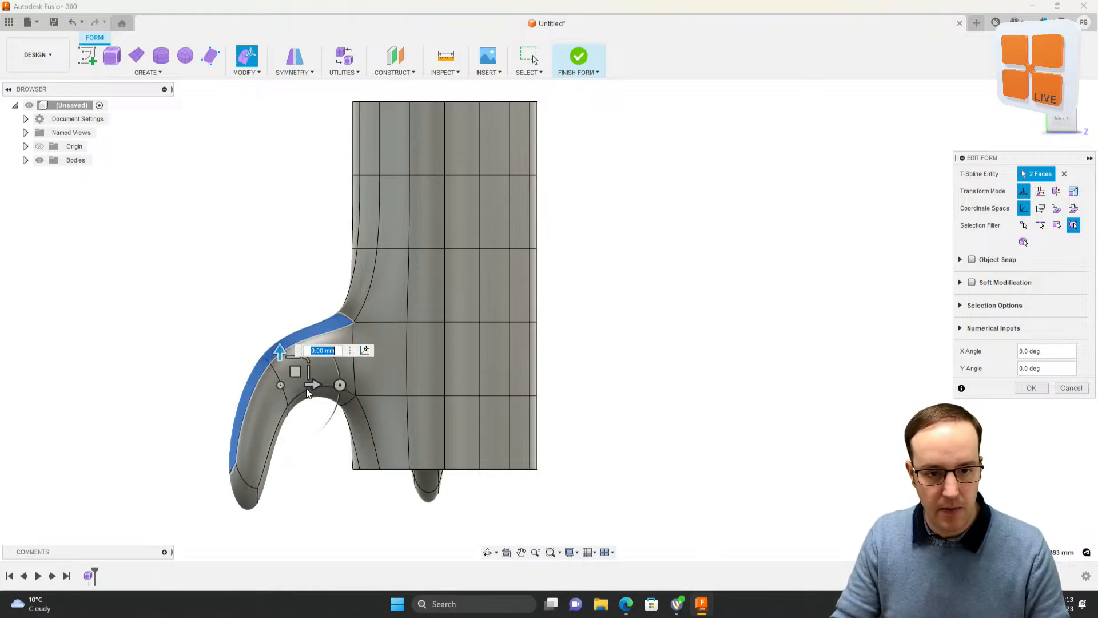
{"action": "left_click", "coordinate": [311, 380]}
{"action": "key", "text": "Escape"}
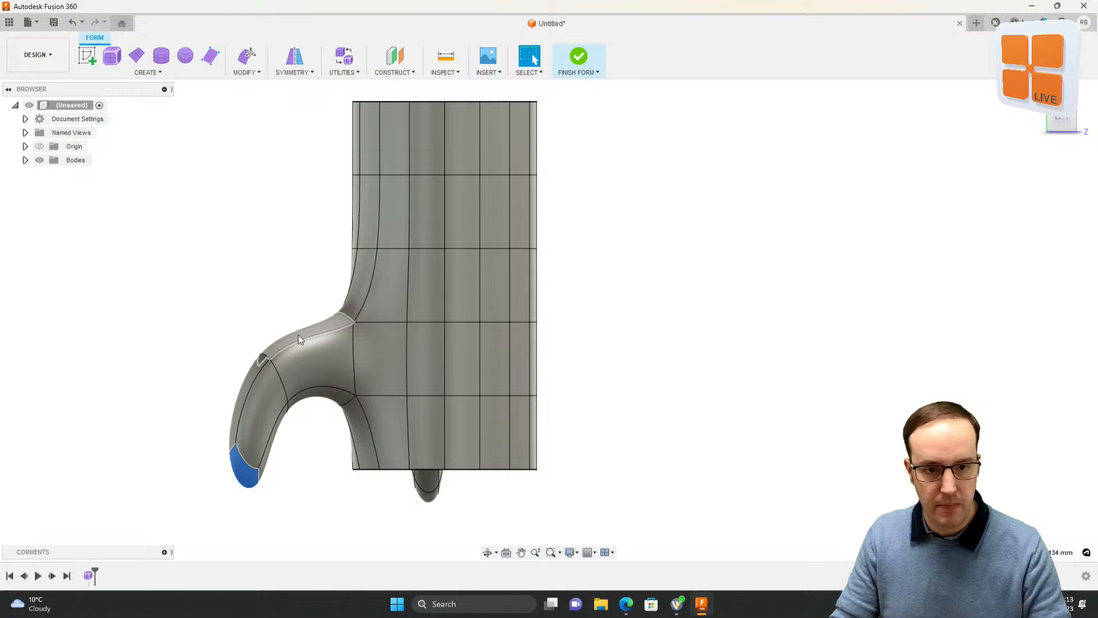
Step: Move the two faces along the second branch's outer side away from the cylinder to thicken the branch
{"action": "left_click", "coordinate": [246, 379], "text": "shift"}
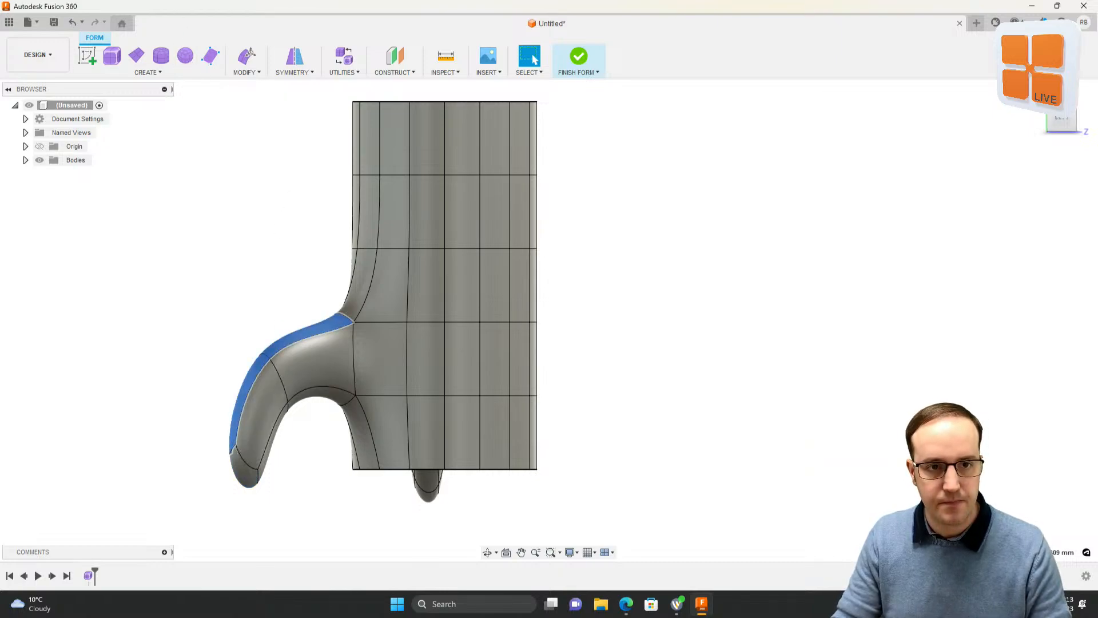
{"action": "left_click", "coordinate": [246, 57]}
{"action": "left_click_drag", "start_coordinate": [306, 376], "coordinate": [288, 375]}
{"action": "left_click", "coordinate": [581, 387]}
Step: Move one face on the side of the cylinder opposite the second branch slightly outward
{"action": "middle_click_drag", "start_coordinate": [582, 387], "coordinate": [556, 418], "text": "shift"}
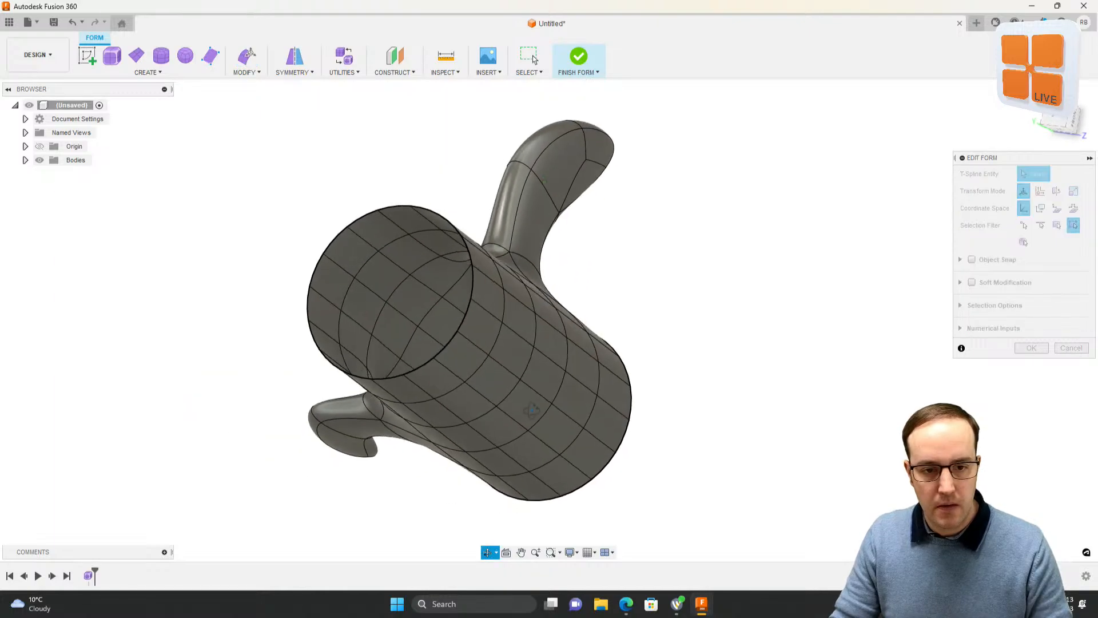
{"action": "left_click", "coordinate": [569, 412]}
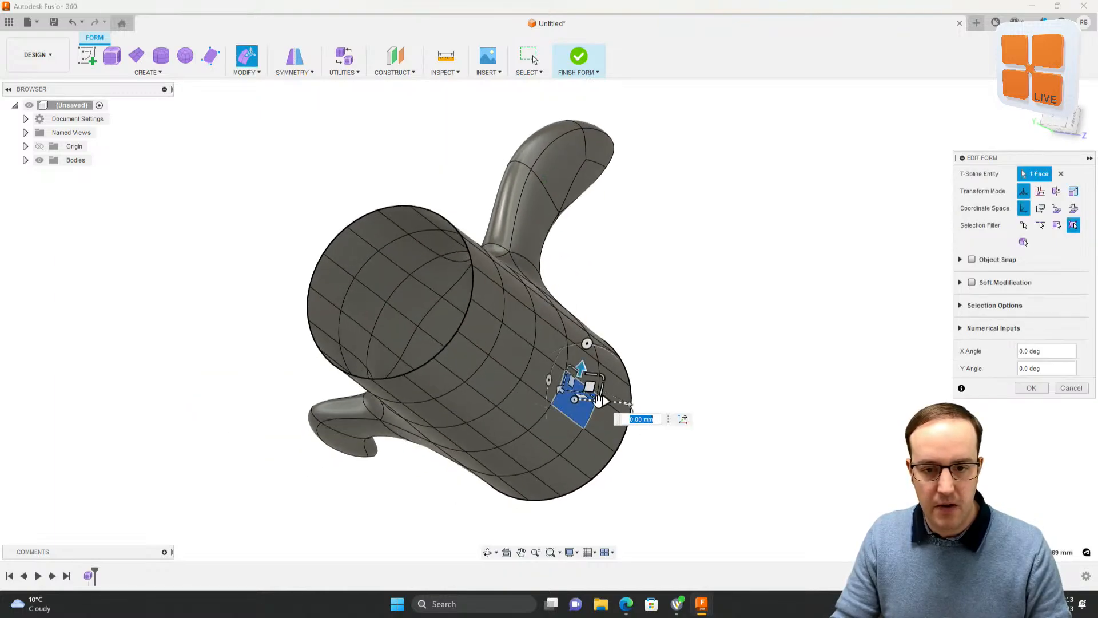
{"action": "left_click_drag", "start_coordinate": [607, 401], "coordinate": [623, 402]}
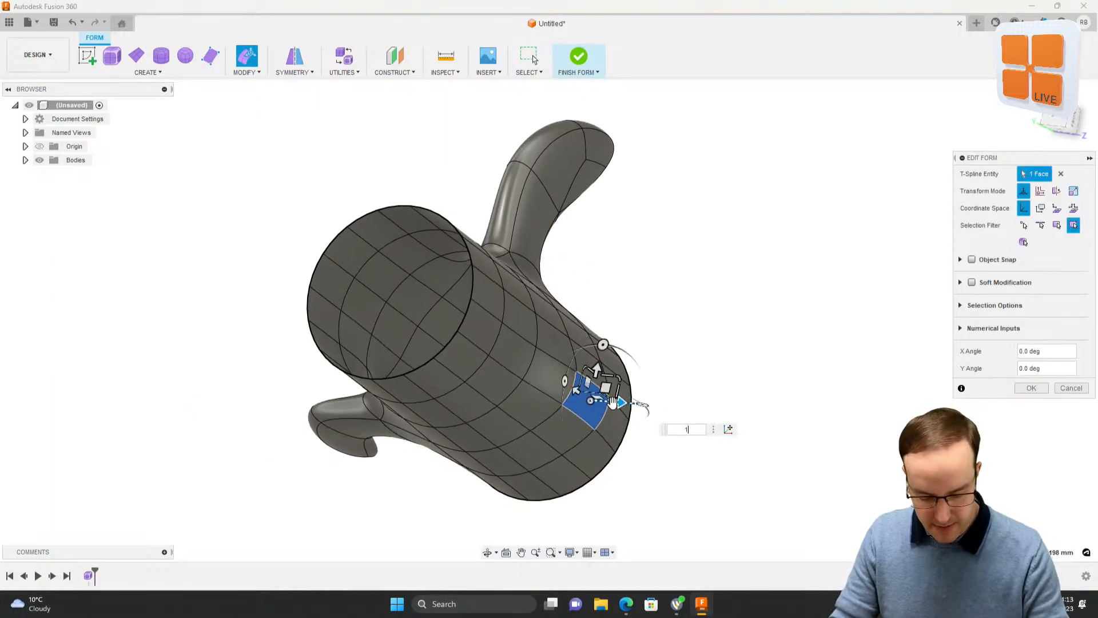
{"action": "key", "text": "Return"}
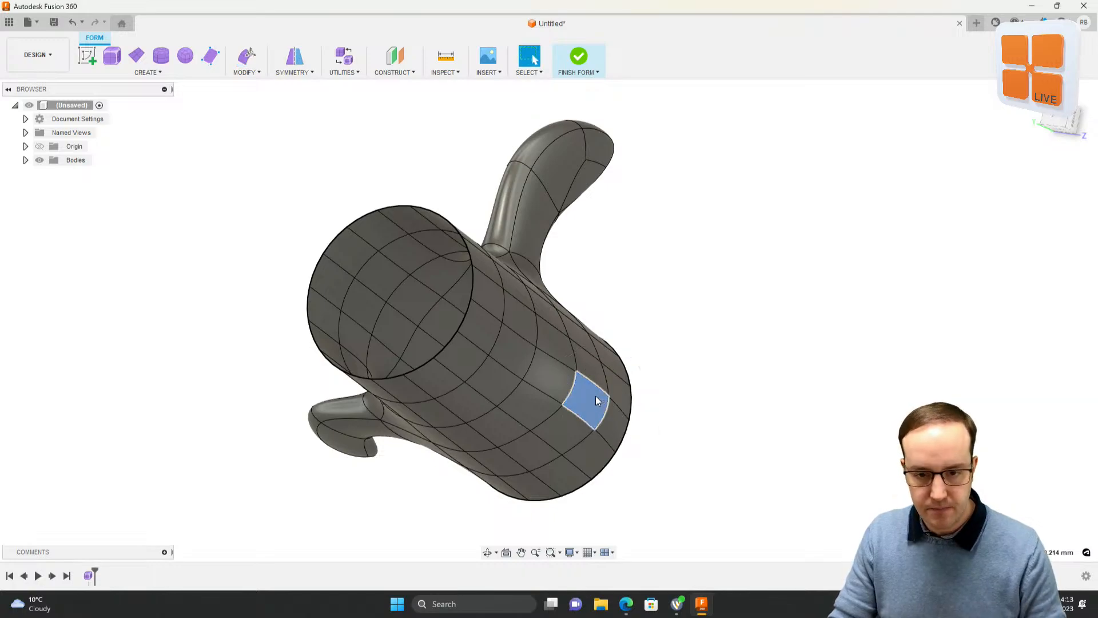
Step: Extrude the raised face outward by about 36 mm to start a third branch
{"action": "left_click", "coordinate": [245, 60]}
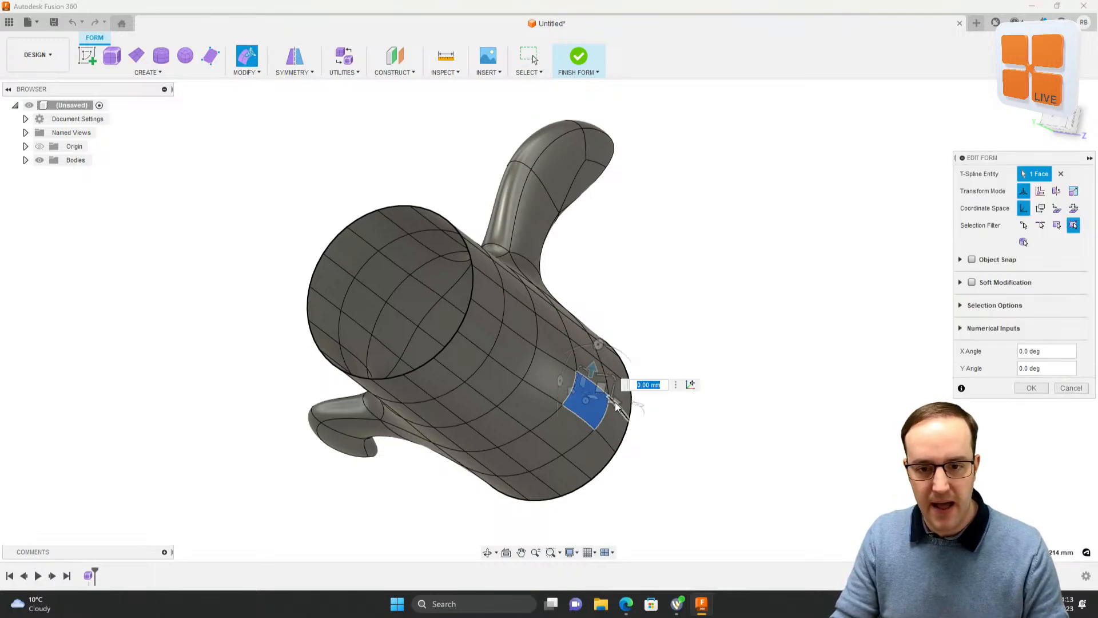
{"action": "left_click_drag", "start_coordinate": [655, 406], "coordinate": [712, 411]}
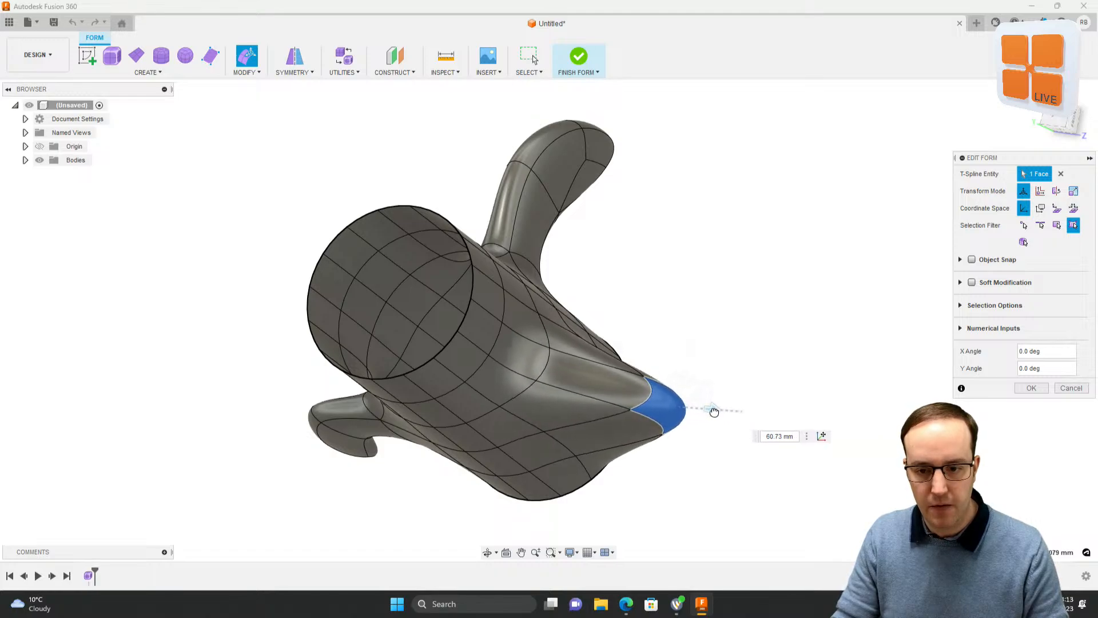
{"action": "key", "text": "ctrl+z"}
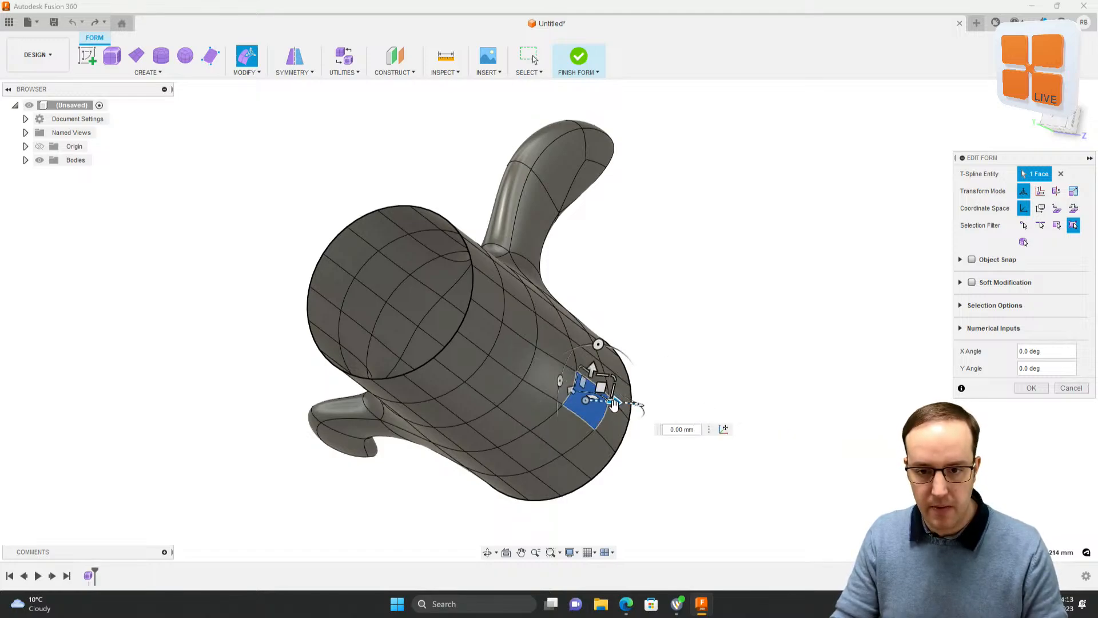
{"action": "left_click_drag", "start_coordinate": [613, 404], "coordinate": [675, 407]}
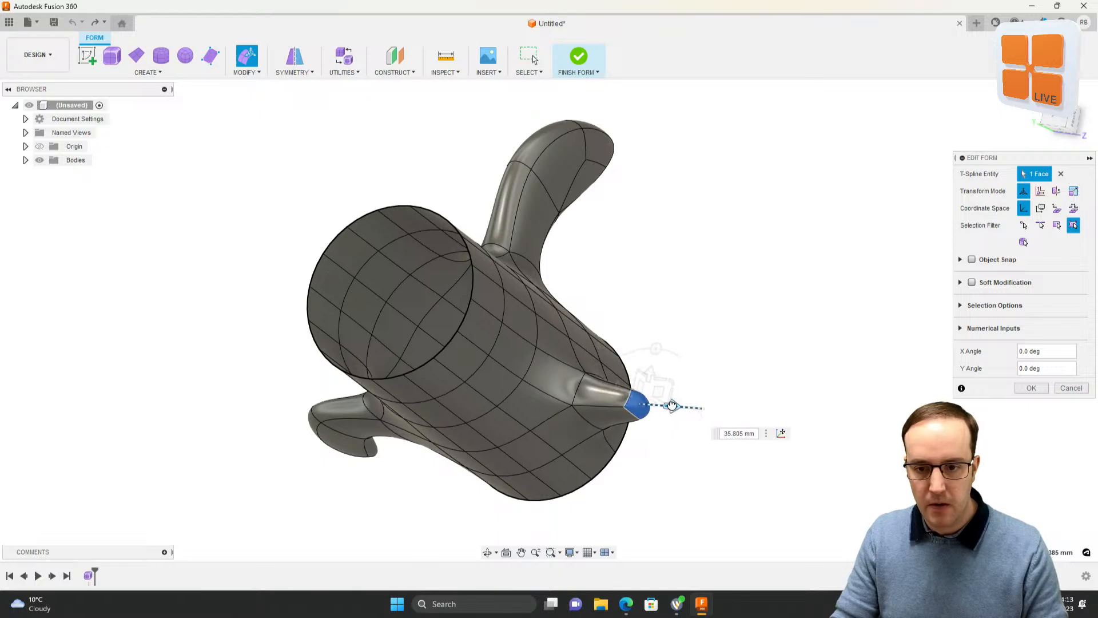
Step: Extrude the third branch's end face again, lower it about 46 mm, then rotate it and shift it about 25 mm toward the cylinder
{"action": "left_click", "coordinate": [1061, 131]}
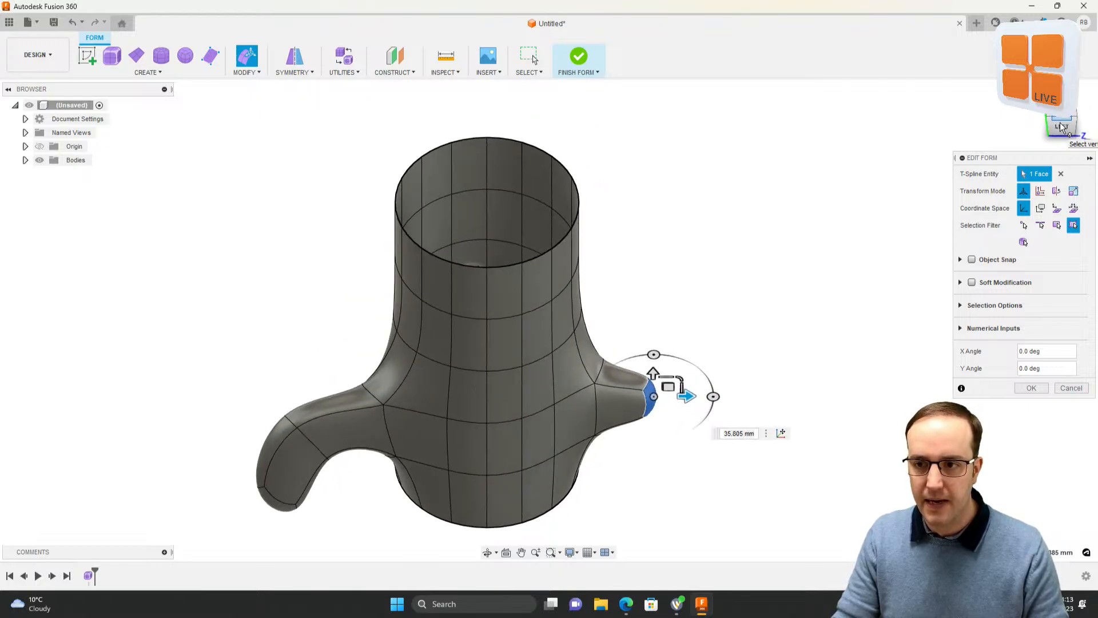
{"action": "left_click", "coordinate": [1061, 131]}
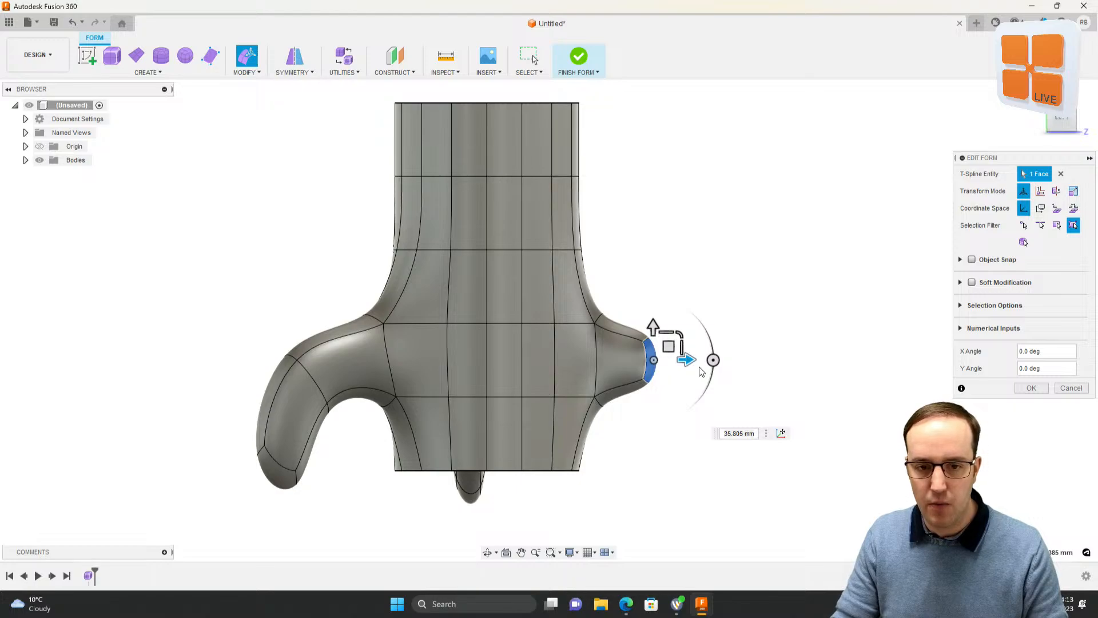
{"action": "left_click_drag", "start_coordinate": [684, 359], "coordinate": [751, 419]}
{"action": "left_click_drag", "start_coordinate": [712, 369], "coordinate": [783, 441]}
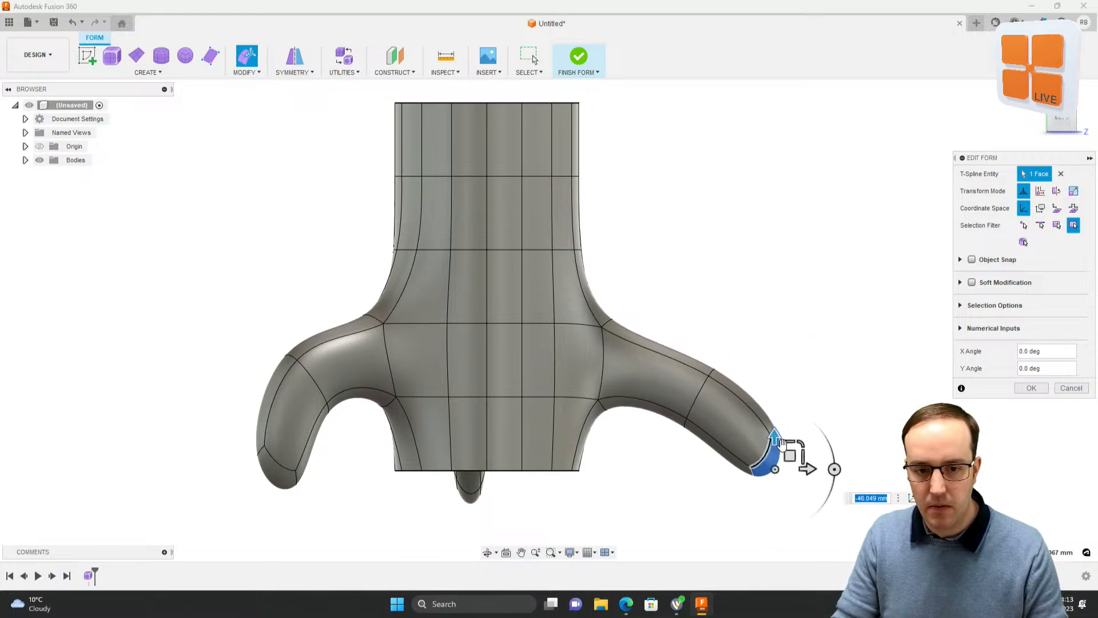
{"action": "left_click_drag", "start_coordinate": [836, 469], "coordinate": [761, 472]}
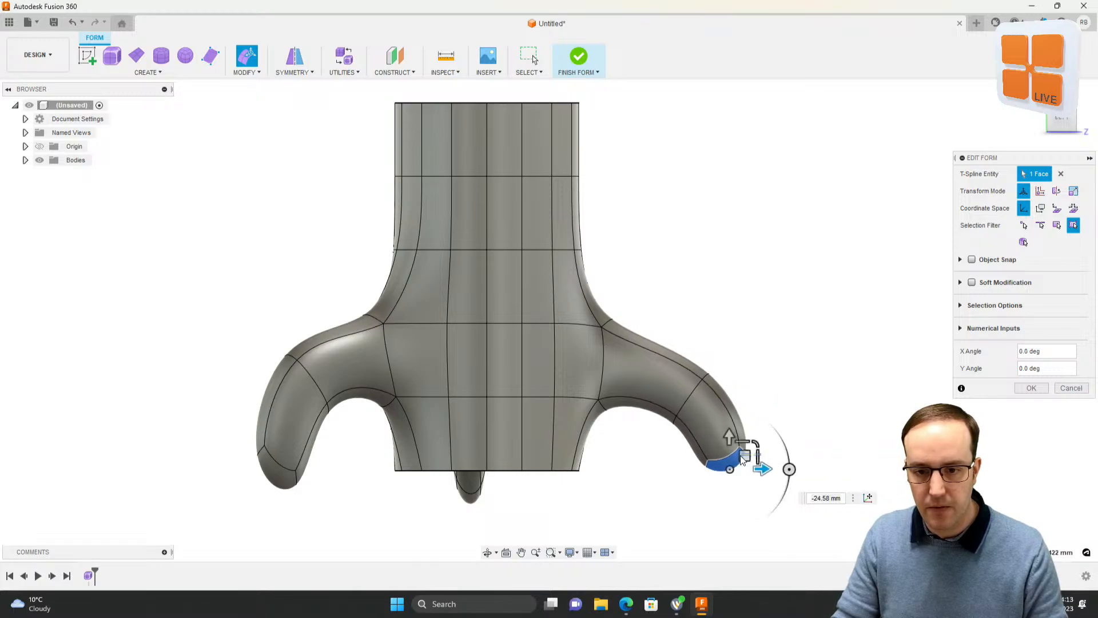
{"action": "left_click", "coordinate": [764, 458]}
Step: Extrude all 16 edges of the cylinder's open upper rim upward by about 195 mm
{"action": "middle_click_drag", "start_coordinate": [743, 422], "coordinate": [628, 238], "text": "shift"}
{"action": "scroll", "coordinate": [623, 217], "scroll_direction": "up", "scroll_amount": 5}
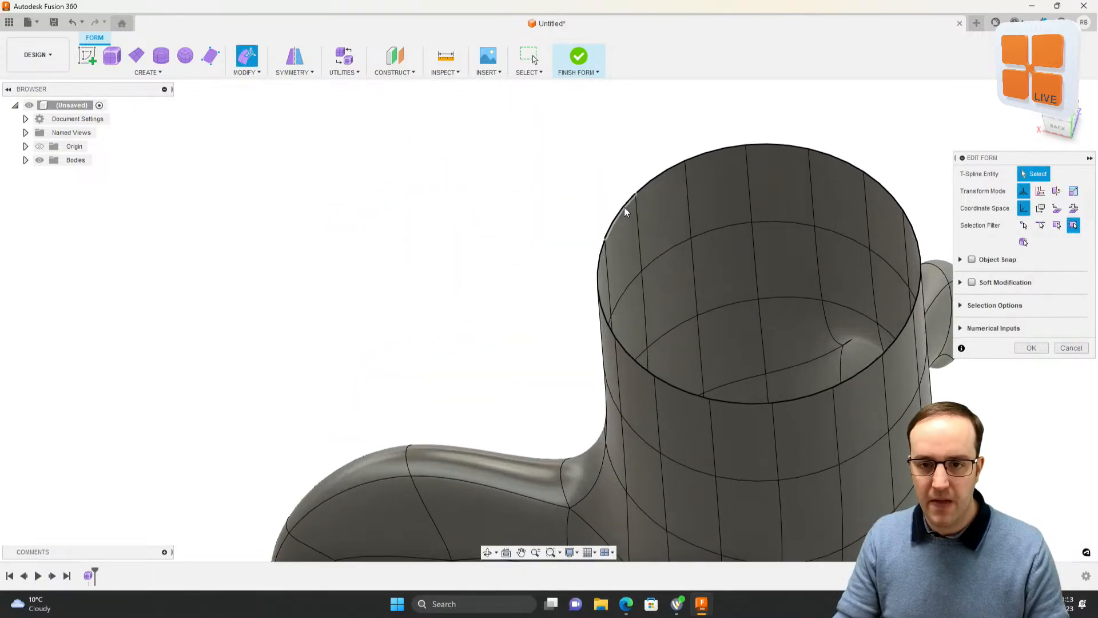
{"action": "scroll", "coordinate": [618, 218], "scroll_direction": "up", "scroll_amount": 3}
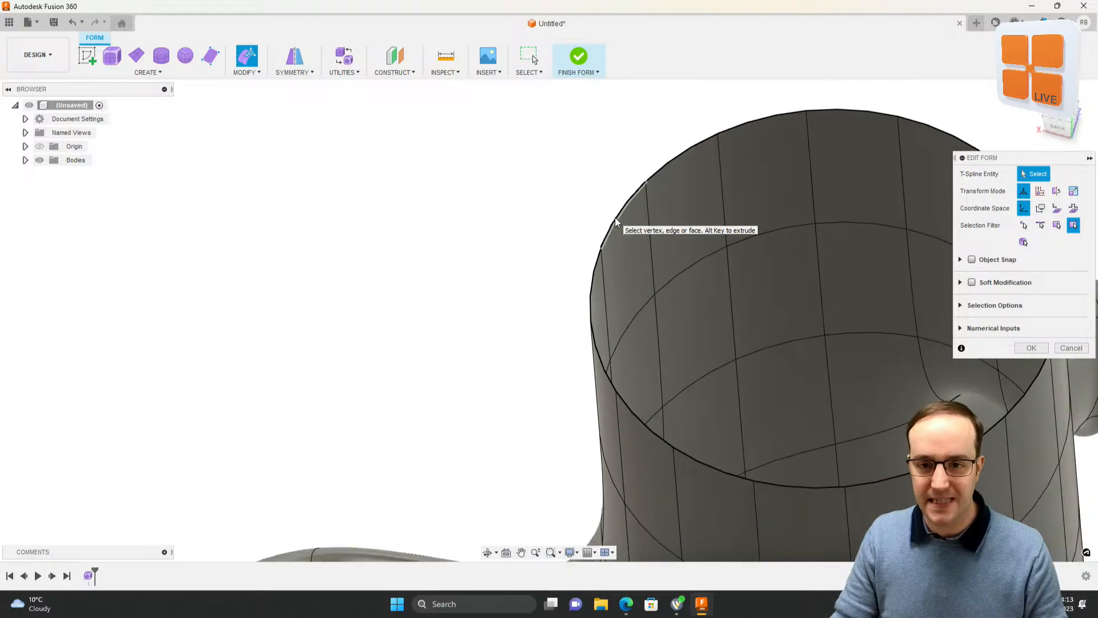
{"action": "left_click", "coordinate": [615, 218]}
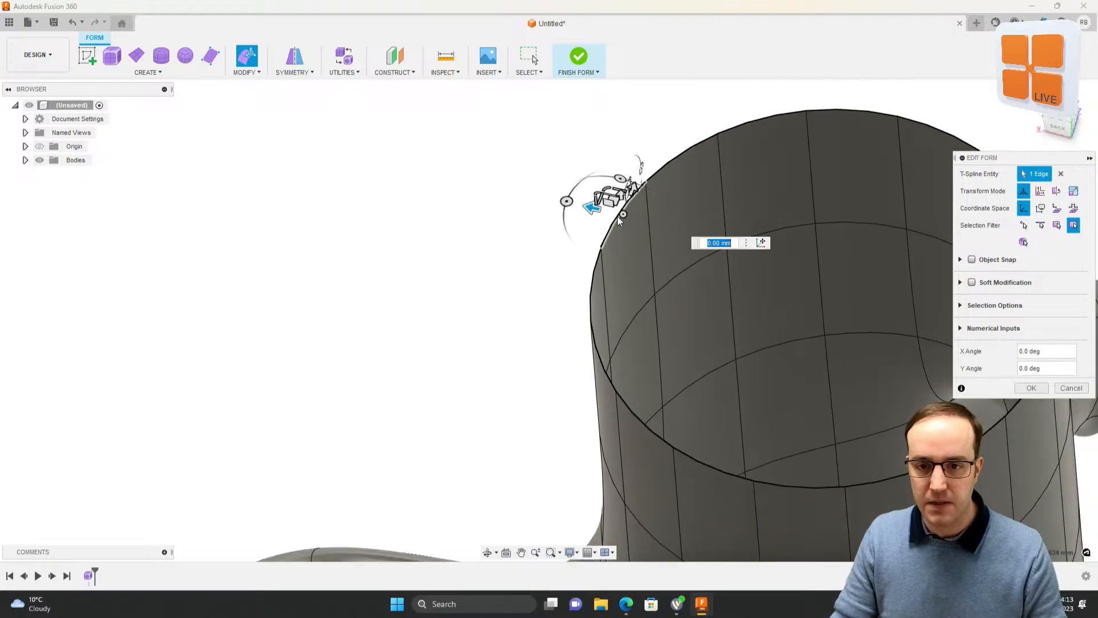
{"action": "left_click", "coordinate": [670, 160], "text": "shift"}
{"action": "left_click", "coordinate": [754, 124], "text": "shift"}
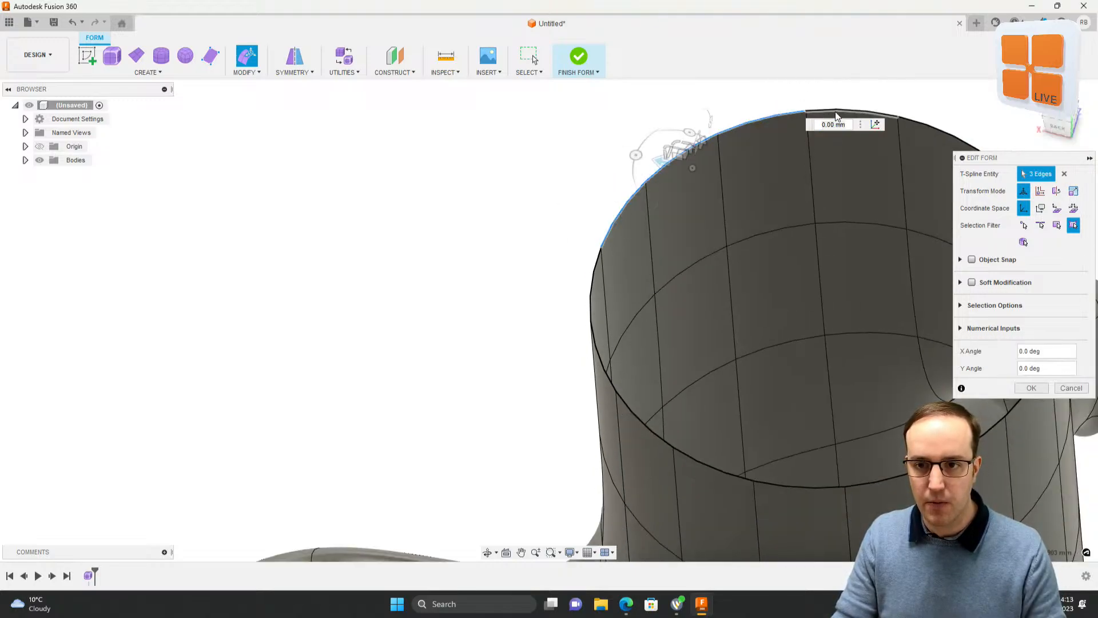
{"action": "left_click", "coordinate": [836, 112], "text": "shift"}
{"action": "middle_click_drag", "start_coordinate": [874, 204], "coordinate": [732, 207]}
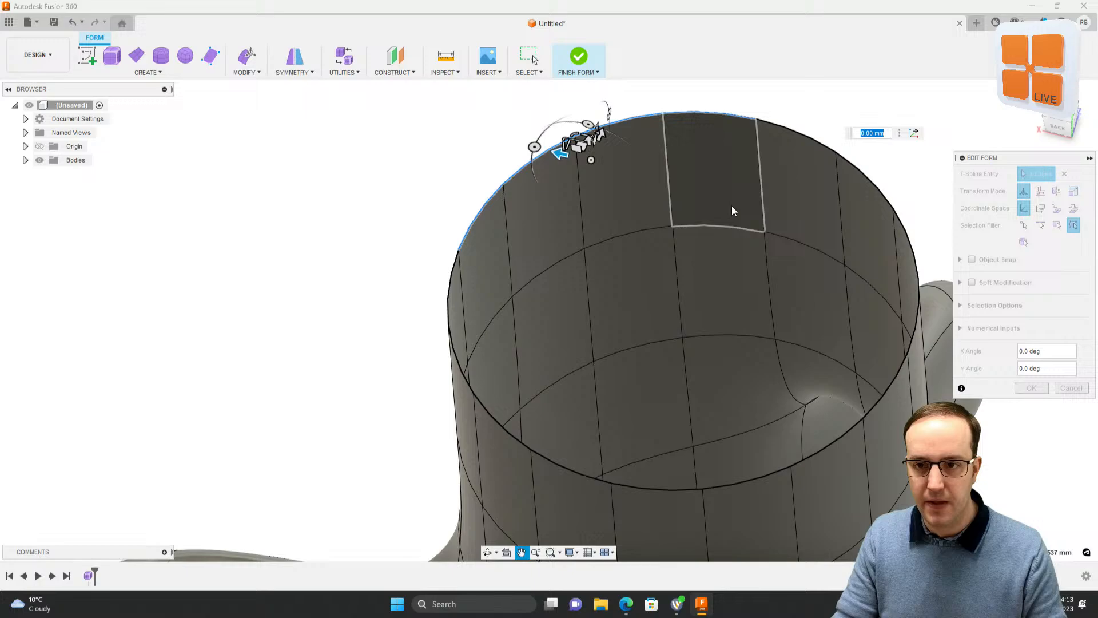
{"action": "left_click", "coordinate": [873, 183], "text": "shift"}
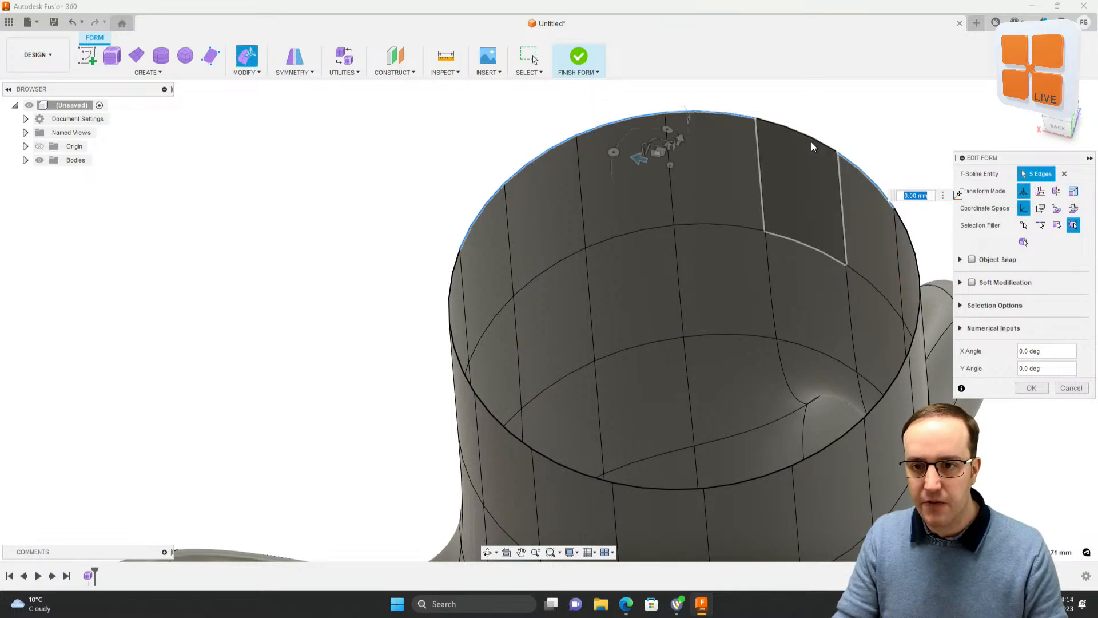
{"action": "left_click", "coordinate": [908, 240], "text": "shift"}
{"action": "left_click", "coordinate": [915, 331], "text": "shift"}
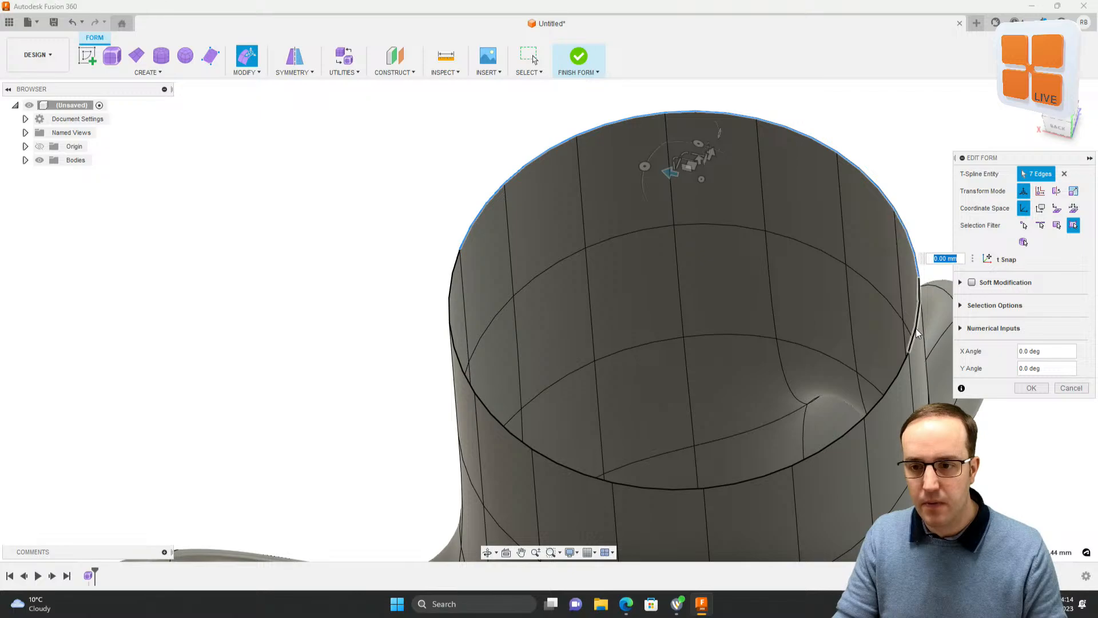
{"action": "left_click", "coordinate": [889, 388], "text": "shift"}
{"action": "left_click", "coordinate": [849, 439], "text": "shift"}
{"action": "left_click", "coordinate": [762, 473], "text": "shift"}
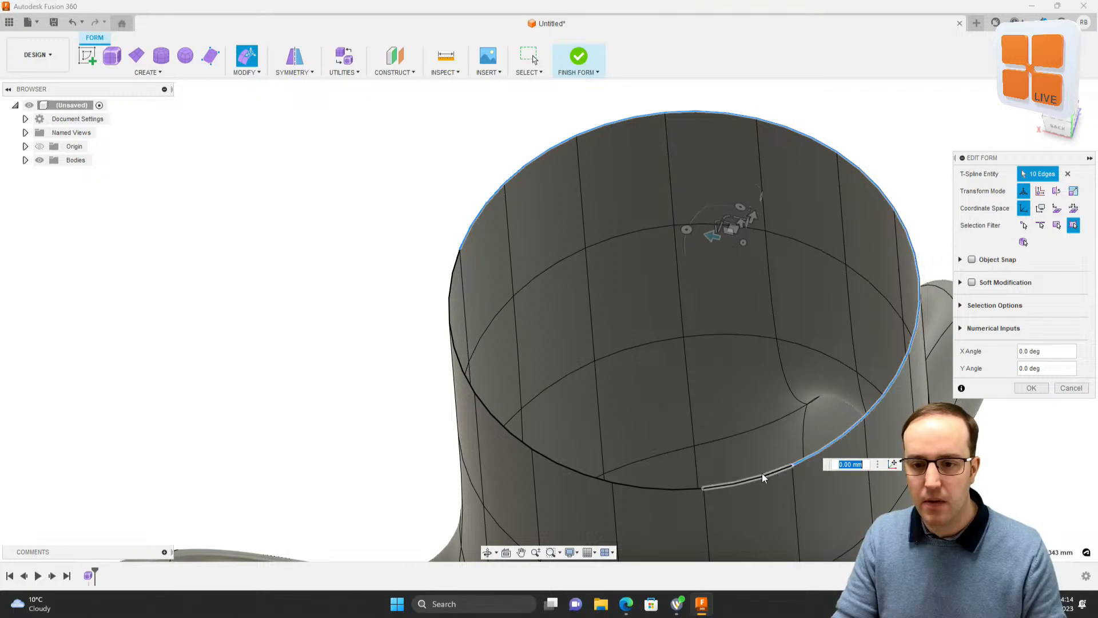
{"action": "left_click", "coordinate": [762, 472], "text": "shift"}
{"action": "left_click", "coordinate": [674, 487], "text": "shift"}
{"action": "left_click", "coordinate": [585, 471], "text": "shift"}
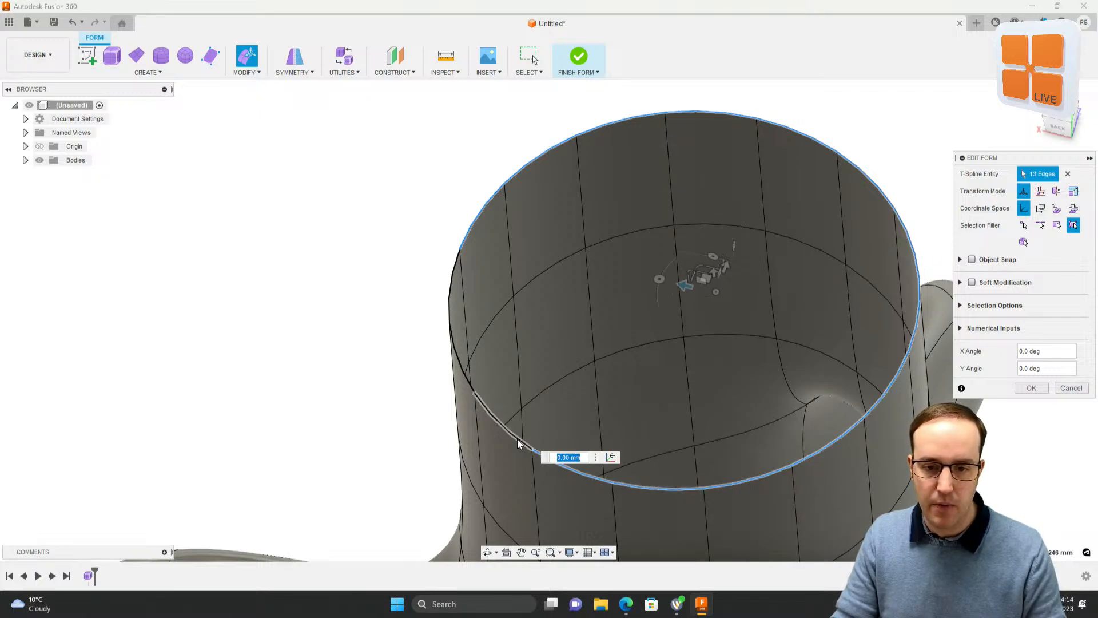
{"action": "left_click", "coordinate": [518, 443], "text": "shift"}
{"action": "left_click", "coordinate": [461, 374], "text": "shift"}
{"action": "left_click", "coordinate": [454, 277], "text": "shift"}
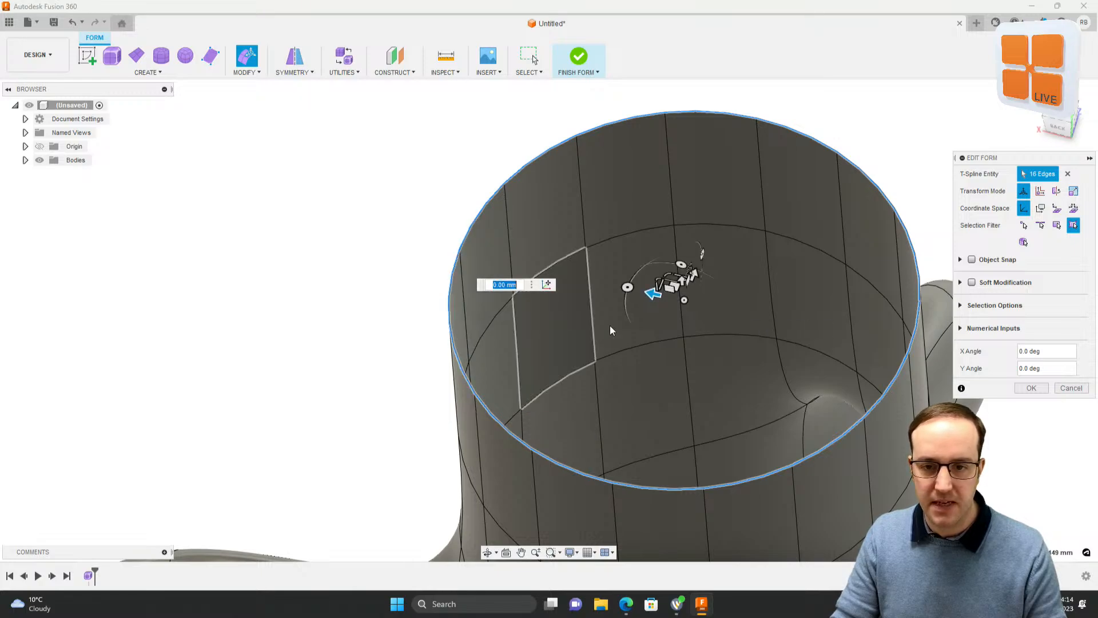
{"action": "scroll", "coordinate": [610, 331], "scroll_direction": "down", "scroll_amount": 10}
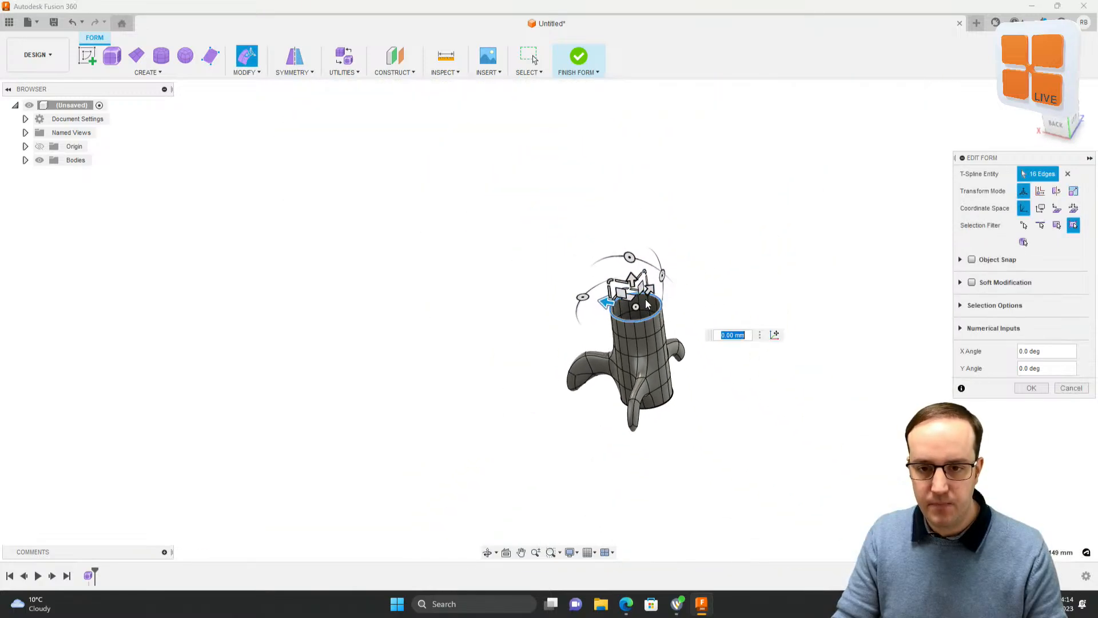
{"action": "left_click_drag", "start_coordinate": [631, 279], "coordinate": [614, 155]}
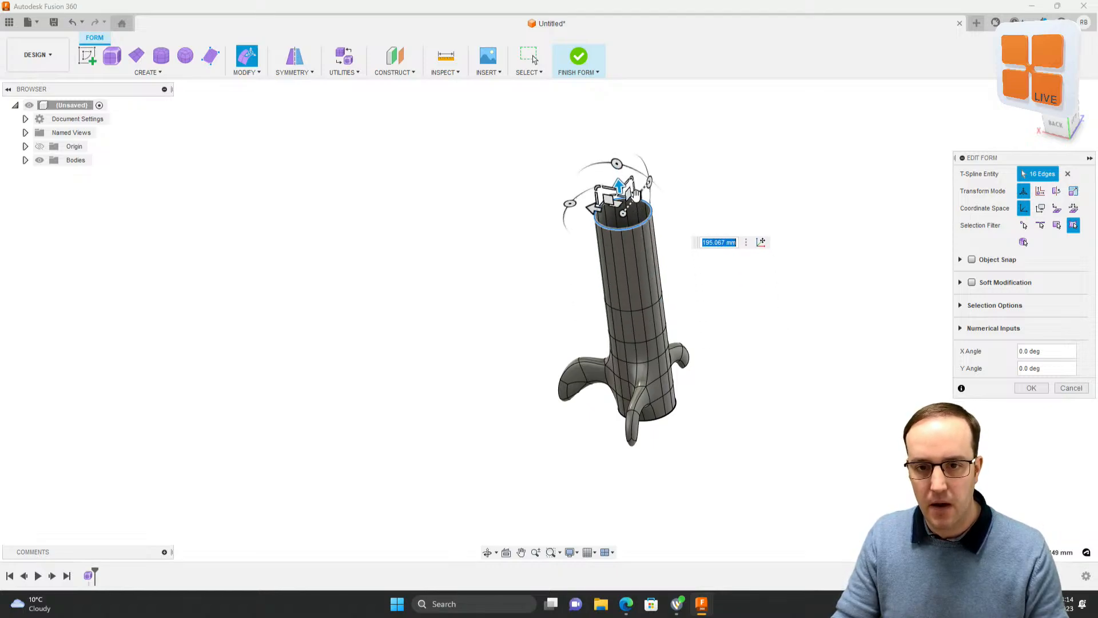
Step: Taper the extruded top section by scaling its rim edges inward, using scale factors of about 0.27 and 0.64
{"action": "left_click_drag", "start_coordinate": [635, 195], "coordinate": [627, 208]}
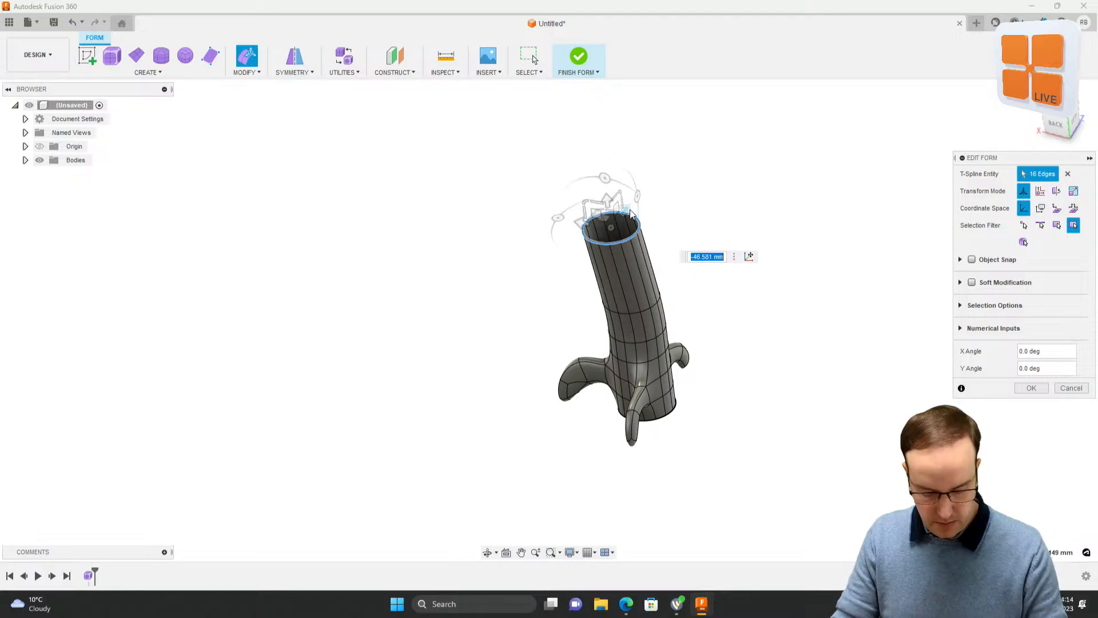
{"action": "key", "text": "ctrl+z"}
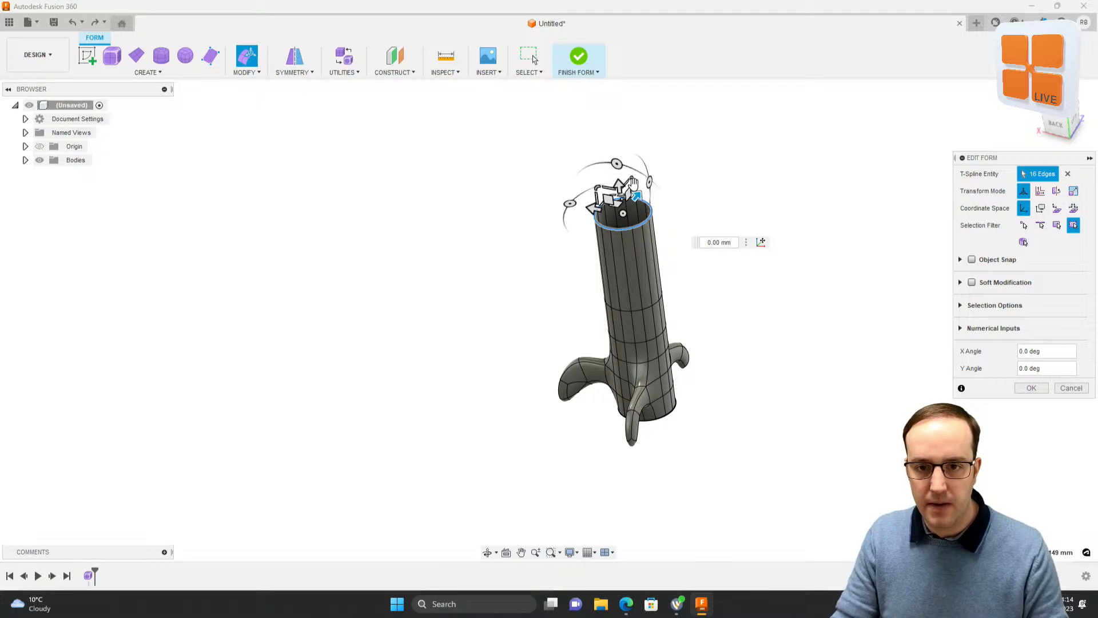
{"action": "scroll", "coordinate": [631, 188], "scroll_direction": "up", "scroll_amount": 3}
{"action": "scroll", "coordinate": [630, 194], "scroll_direction": "up", "scroll_amount": 1}
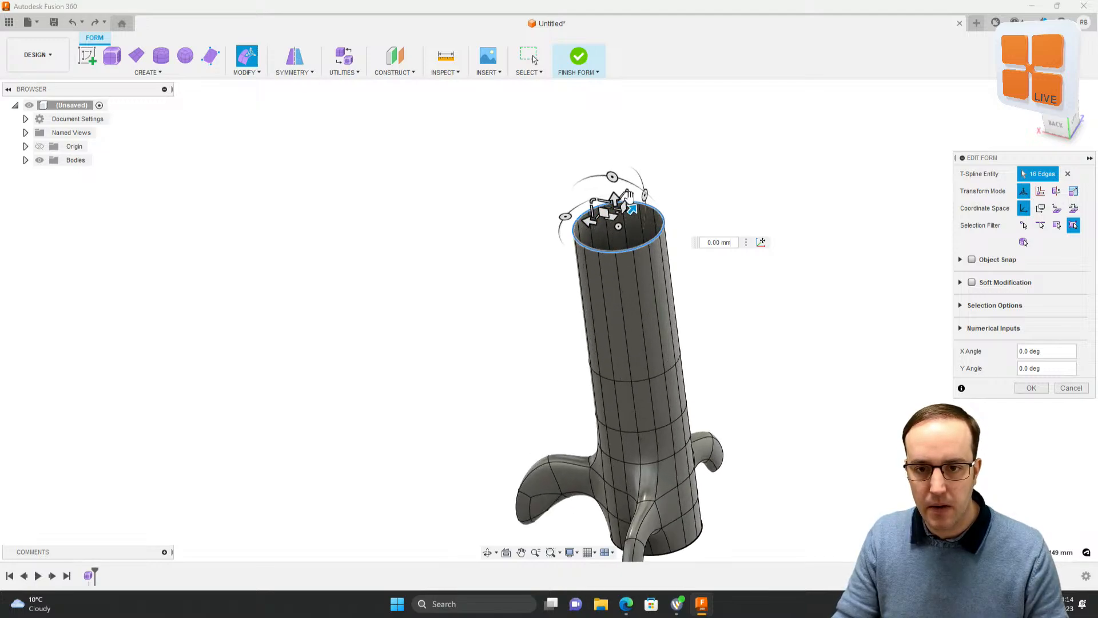
{"action": "left_click_drag", "start_coordinate": [628, 196], "coordinate": [628, 222]}
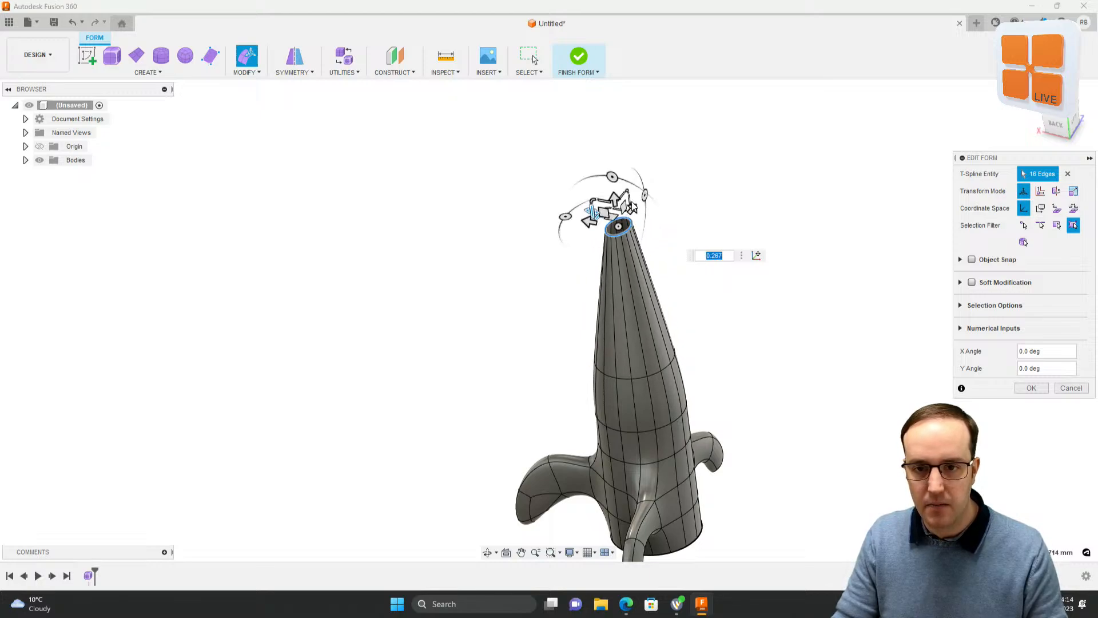
{"action": "type", "text": "0.64"}
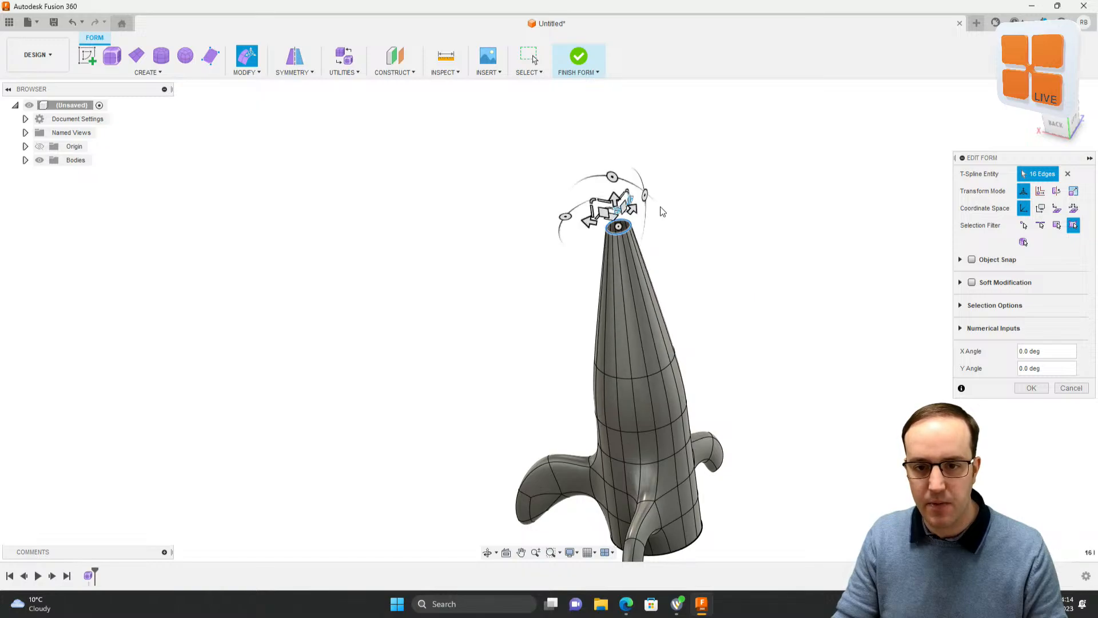
{"action": "middle_click_drag", "start_coordinate": [660, 207], "coordinate": [641, 223], "text": "shift"}
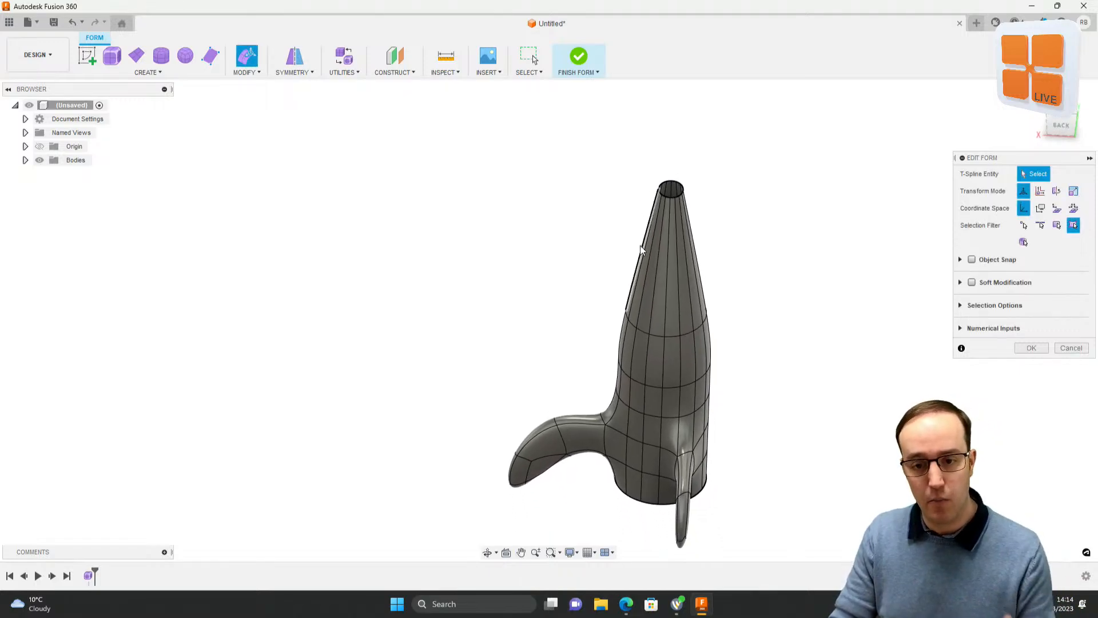
{"action": "middle_click_drag", "start_coordinate": [691, 312], "coordinate": [700, 306], "text": "shift"}
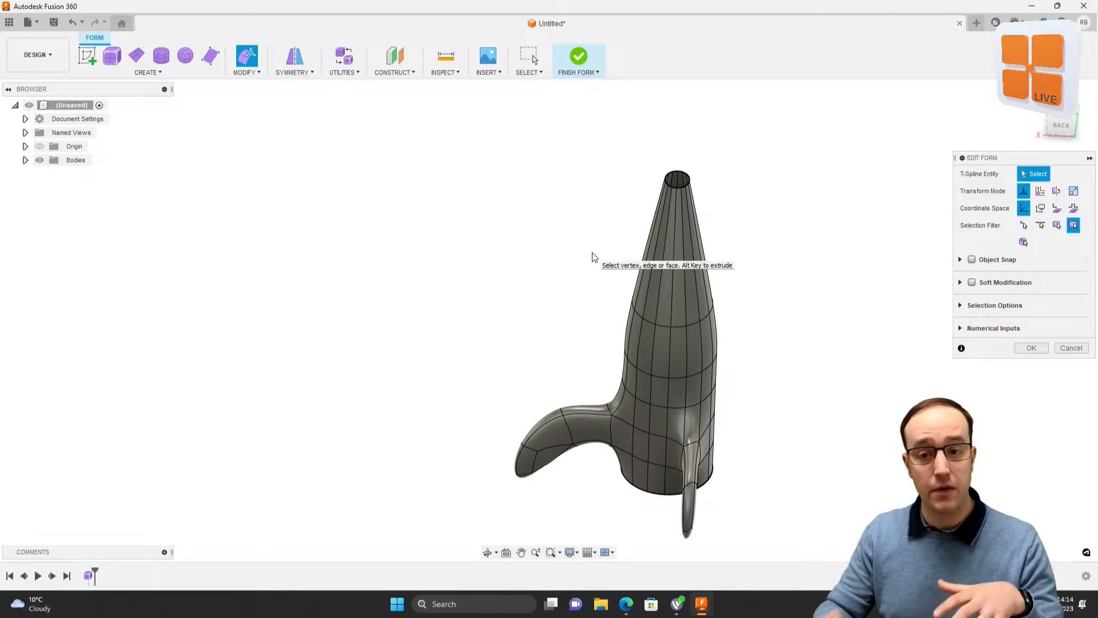
Step: Close the current design and start a T-spline form in a new empty design
{"action": "left_click", "coordinate": [959, 23]}
{"action": "left_click", "coordinate": [608, 318]}
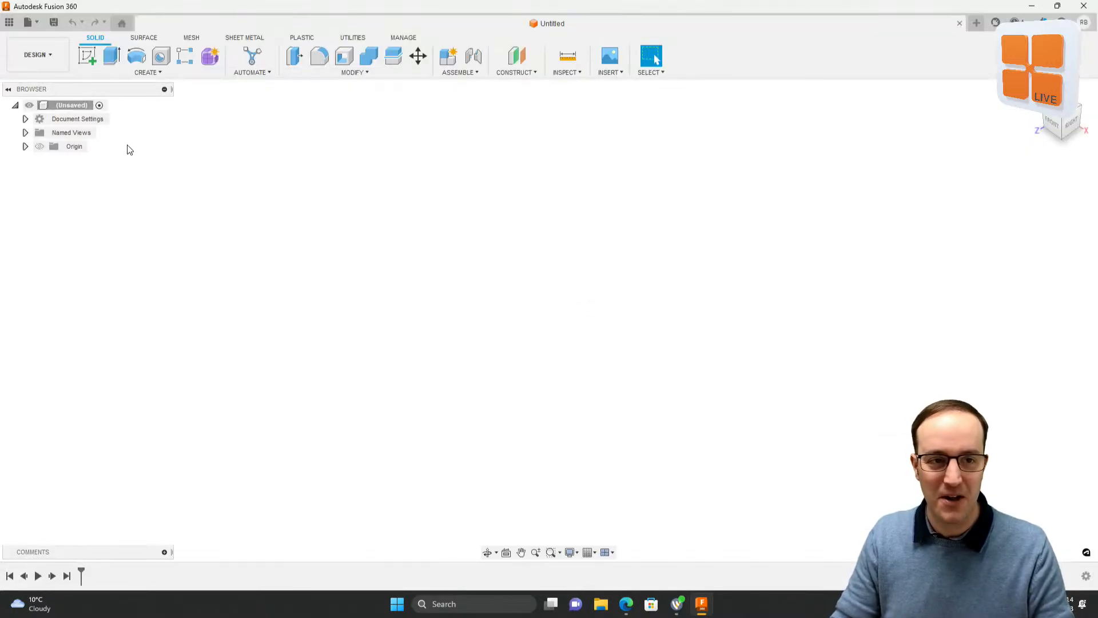
{"action": "left_click", "coordinate": [210, 57]}
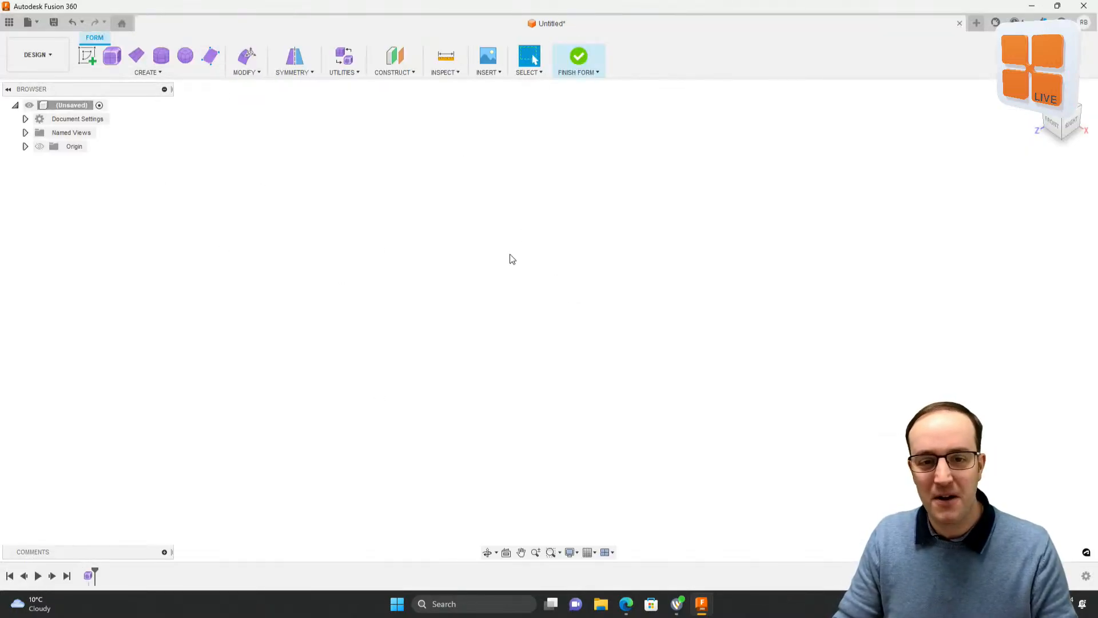
Step: Draw a T-spline box on the horizontal plane centred on the origin, about 72 mm long, 217 mm wide and 65 mm high
{"action": "left_click", "coordinate": [112, 57]}
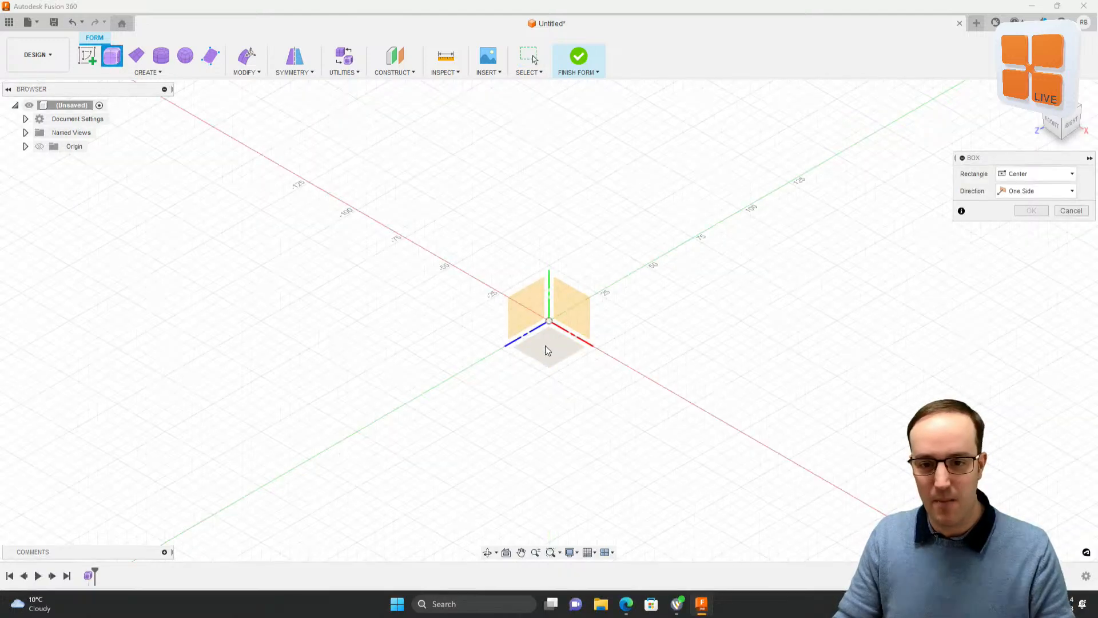
{"action": "left_click", "coordinate": [551, 351]}
{"action": "left_click", "coordinate": [549, 323]}
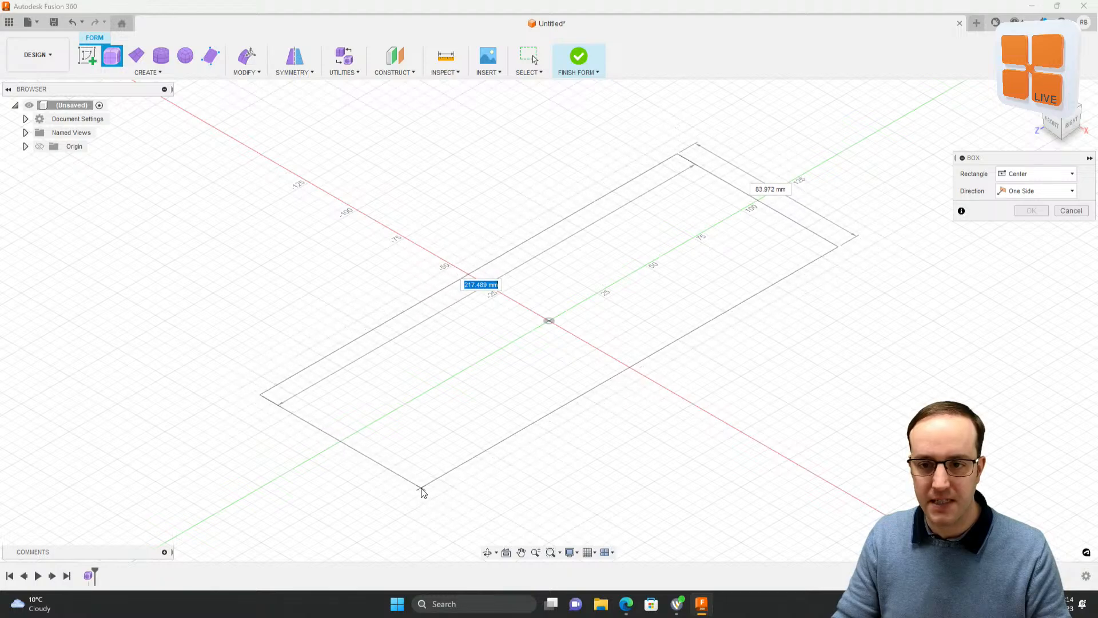
{"action": "left_click", "coordinate": [422, 490]}
{"action": "middle_click_drag", "start_coordinate": [628, 431], "coordinate": [634, 406], "text": "shift"}
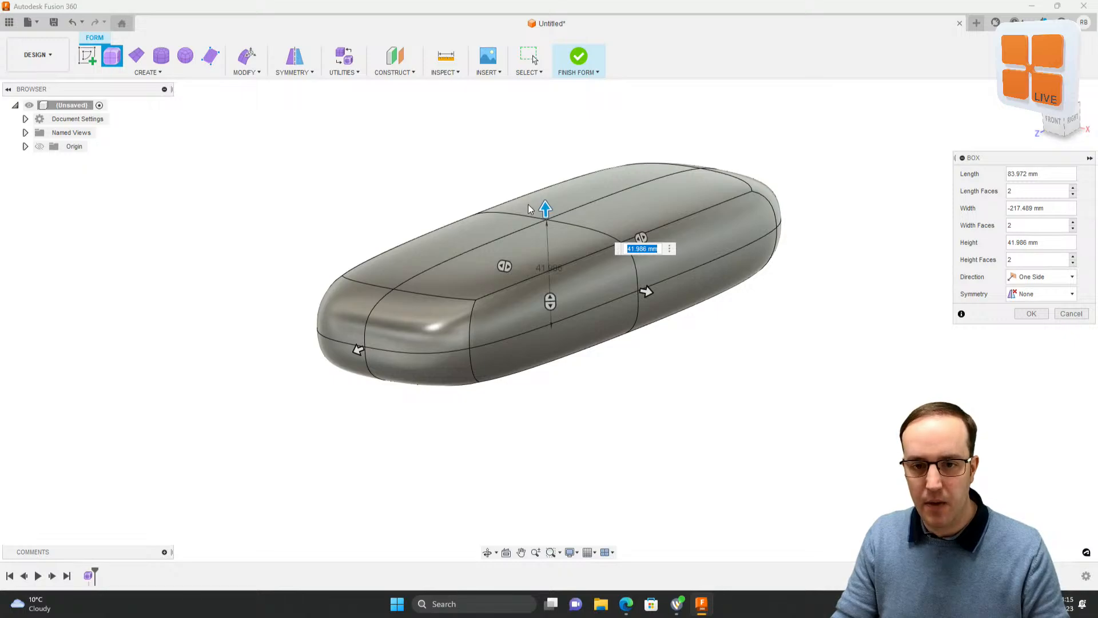
{"action": "left_click_drag", "start_coordinate": [546, 208], "coordinate": [542, 146]}
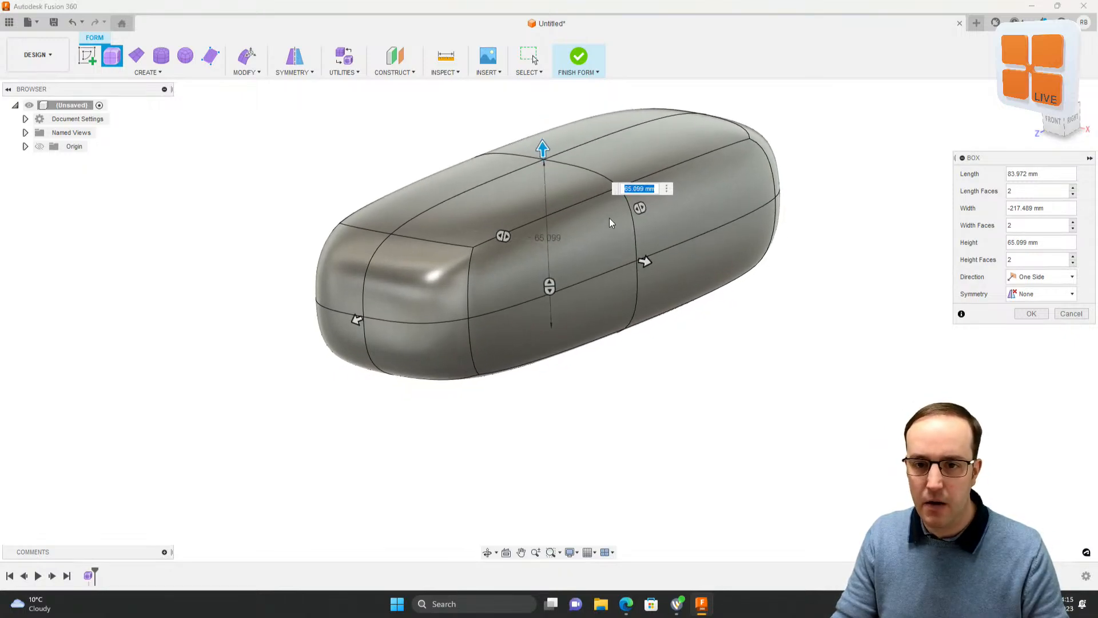
{"action": "left_click_drag", "start_coordinate": [646, 260], "coordinate": [630, 258]}
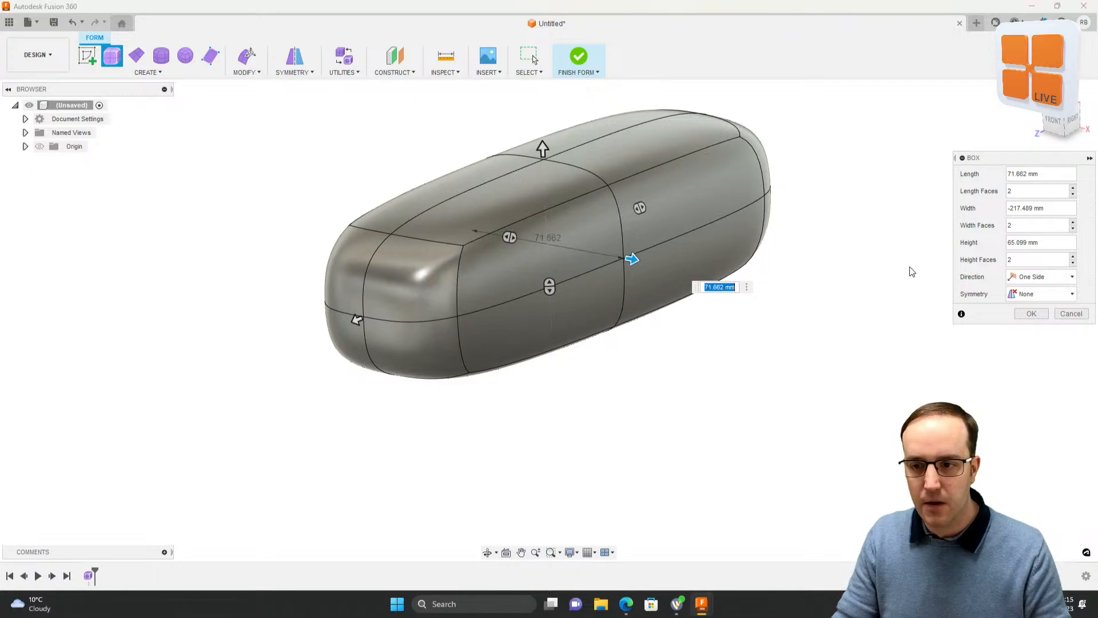
Step: Divide the box into 3 length faces, 5 width faces and 3 height faces, and create it
{"action": "left_click", "coordinate": [1073, 222]}
{"action": "left_click", "coordinate": [1074, 223]}
{"action": "left_click", "coordinate": [1073, 223]}
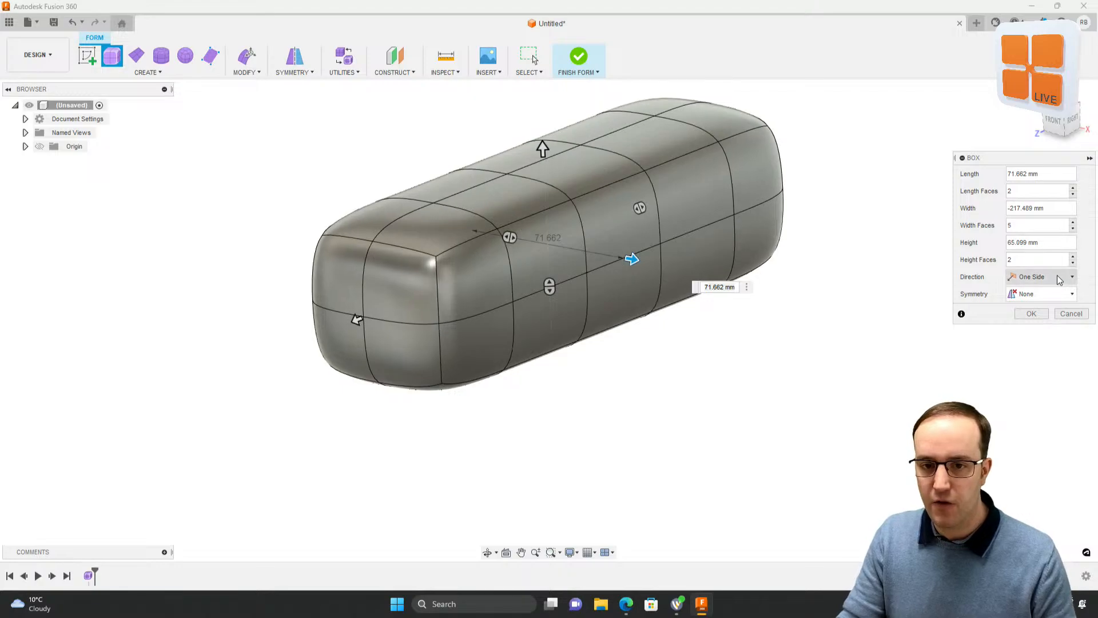
{"action": "left_click", "coordinate": [1073, 257]}
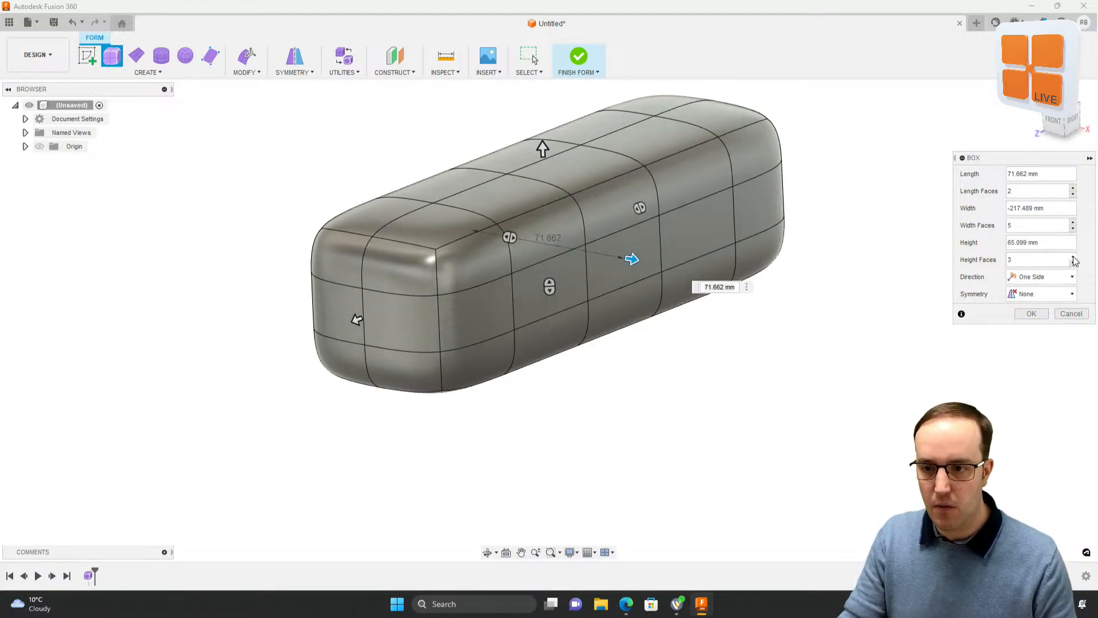
{"action": "left_click", "coordinate": [1073, 195]}
{"action": "left_click", "coordinate": [1074, 188]}
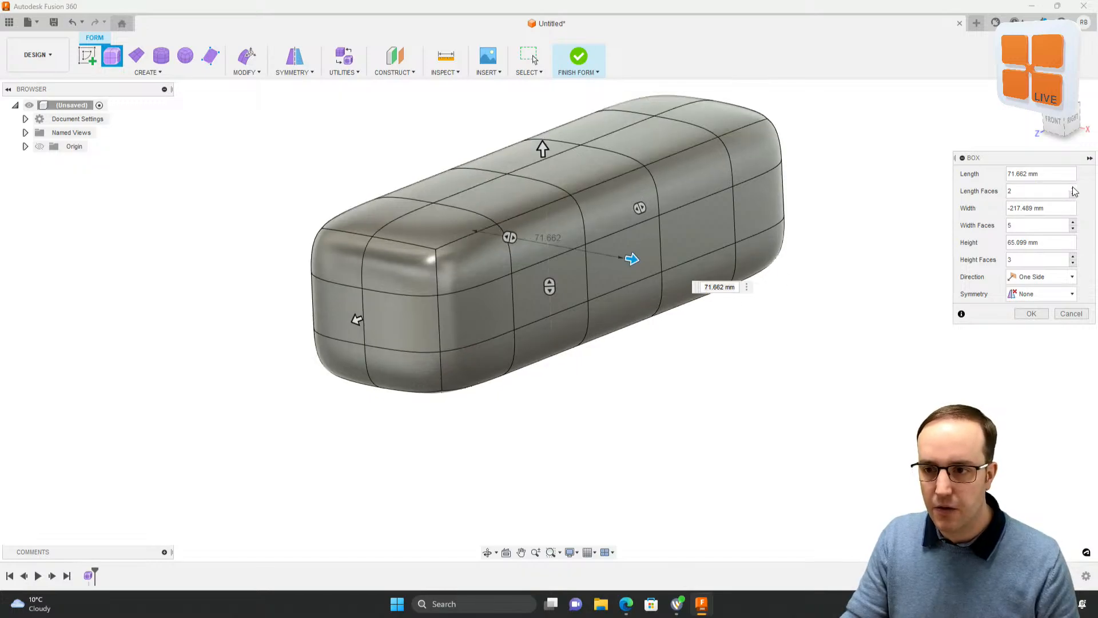
{"action": "left_click", "coordinate": [1074, 188]}
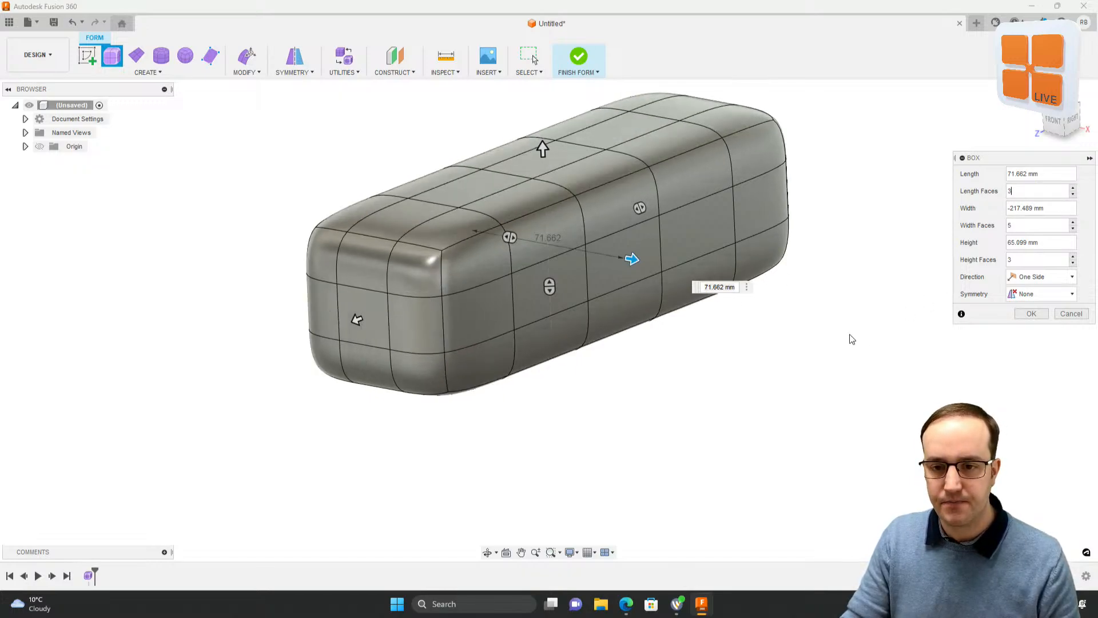
{"action": "left_click", "coordinate": [1041, 315]}
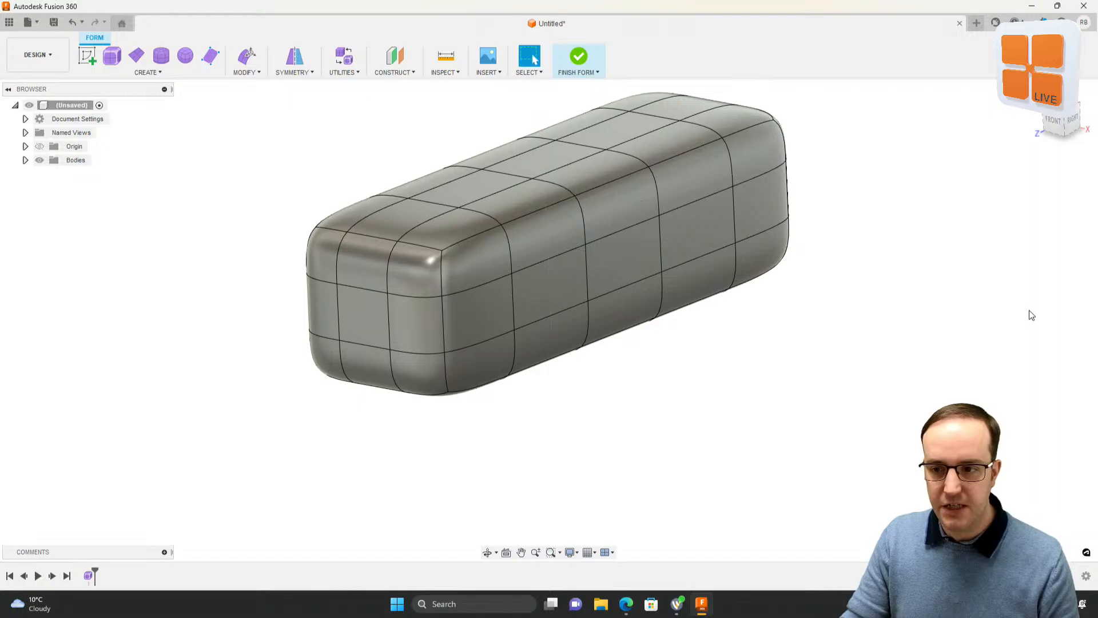
{"action": "left_click", "coordinate": [294, 58]}
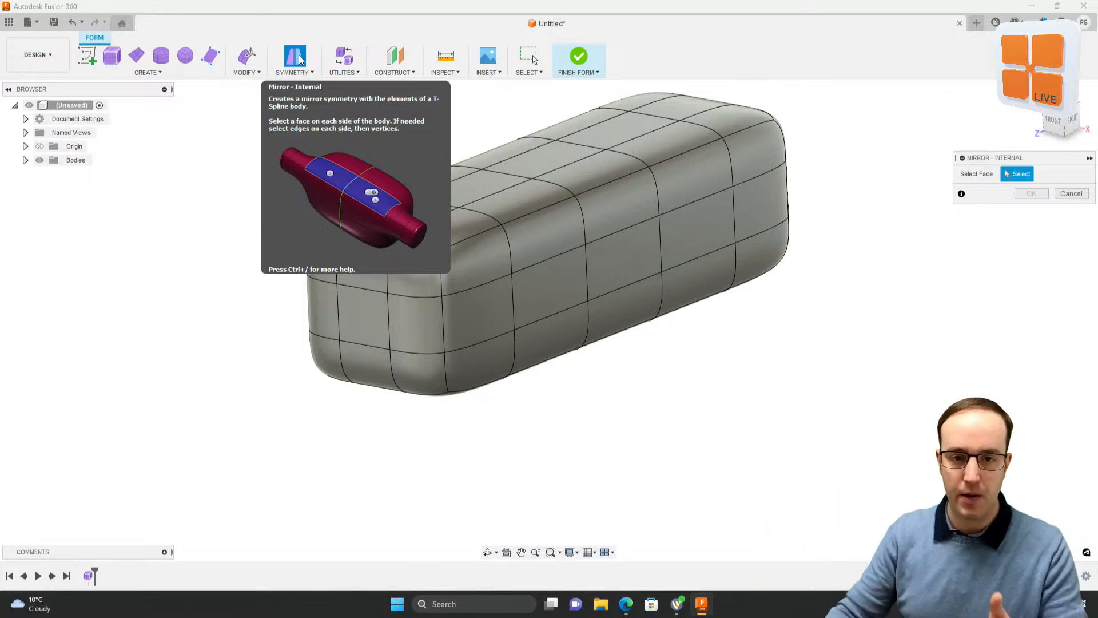
{"action": "left_click", "coordinate": [390, 225]}
{"action": "left_click", "coordinate": [363, 278]}
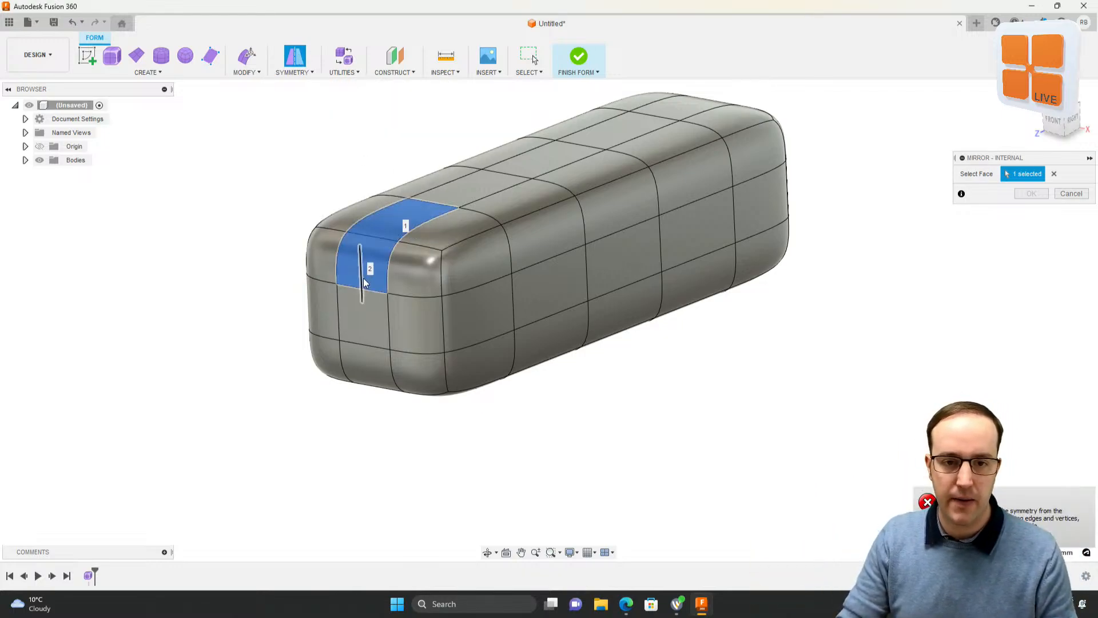
{"action": "left_click", "coordinate": [367, 329]}
{"action": "key", "text": "Escape"}
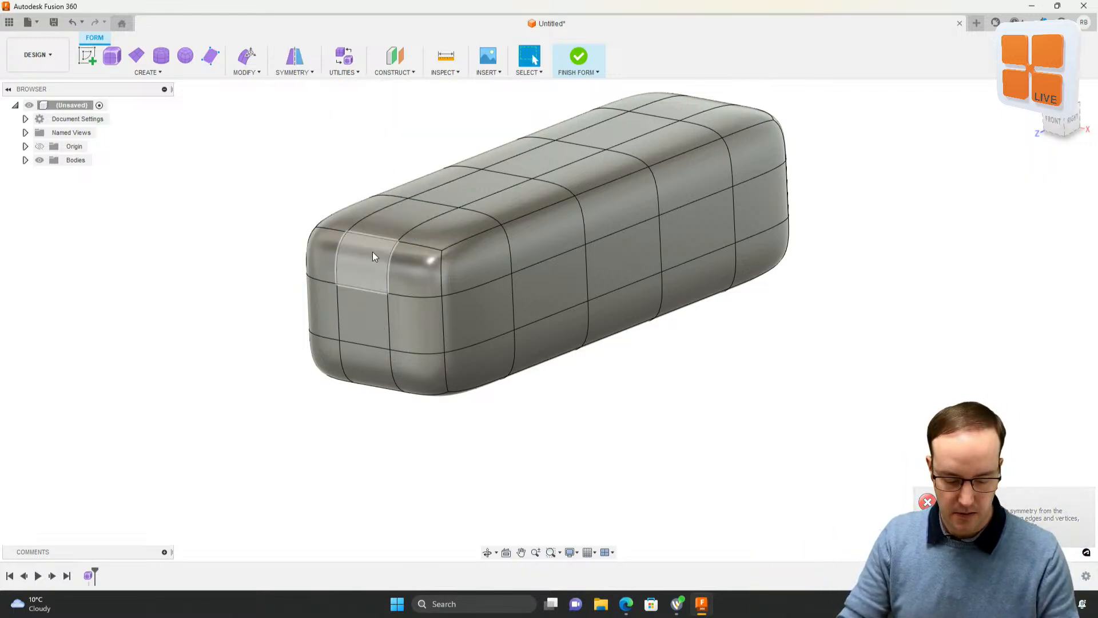
{"action": "left_click", "coordinate": [295, 60]}
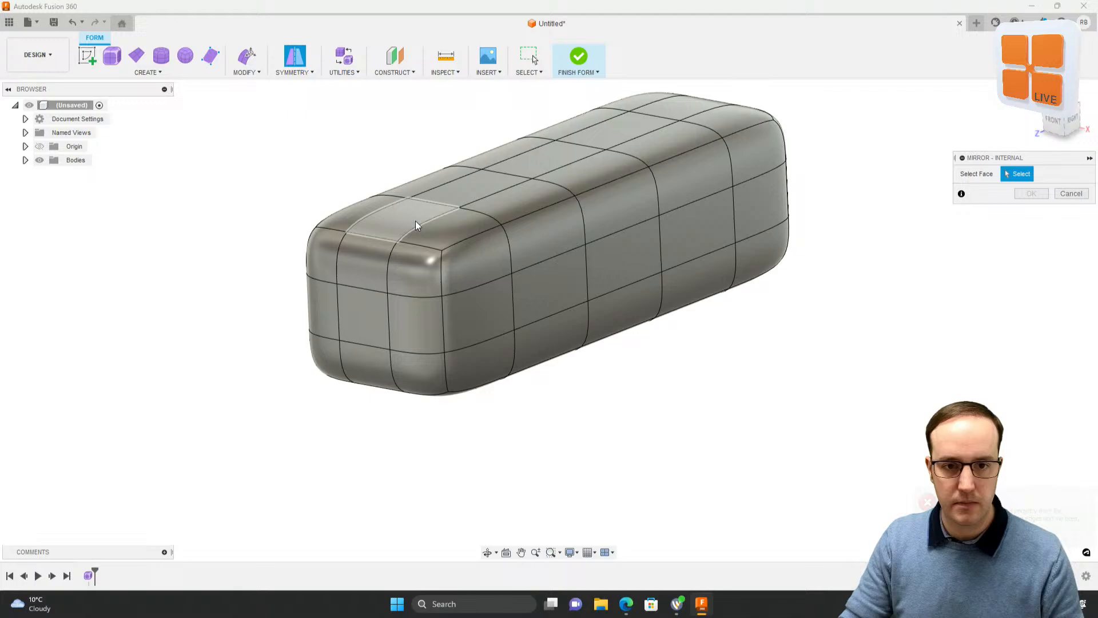
{"action": "left_click", "coordinate": [470, 191]}
{"action": "left_click", "coordinate": [544, 164]}
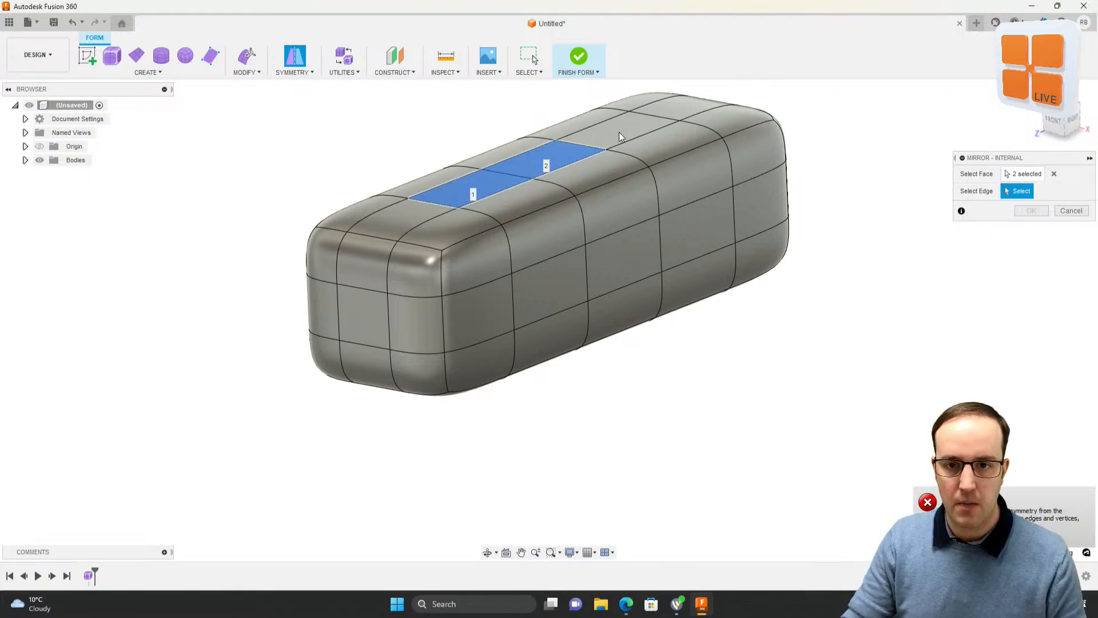
{"action": "key", "text": "Escape"}
Step: Apply internal mirror symmetry across the box's width by pairing two opposite outer faces on its top
{"action": "left_click", "coordinate": [295, 57]}
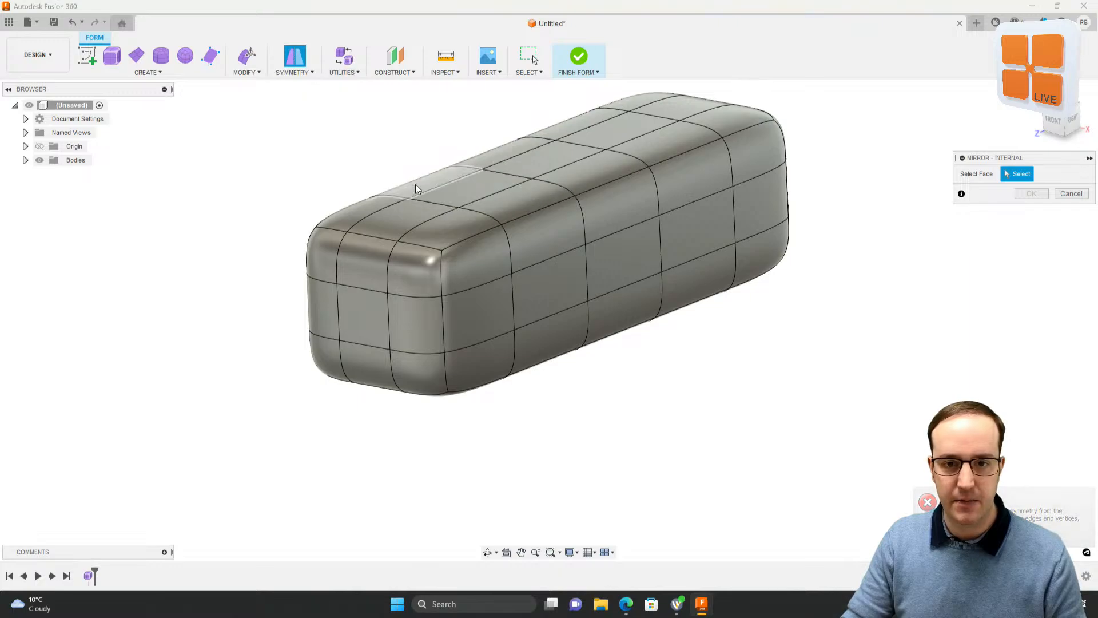
{"action": "left_click", "coordinate": [439, 178]}
{"action": "left_click", "coordinate": [530, 208]}
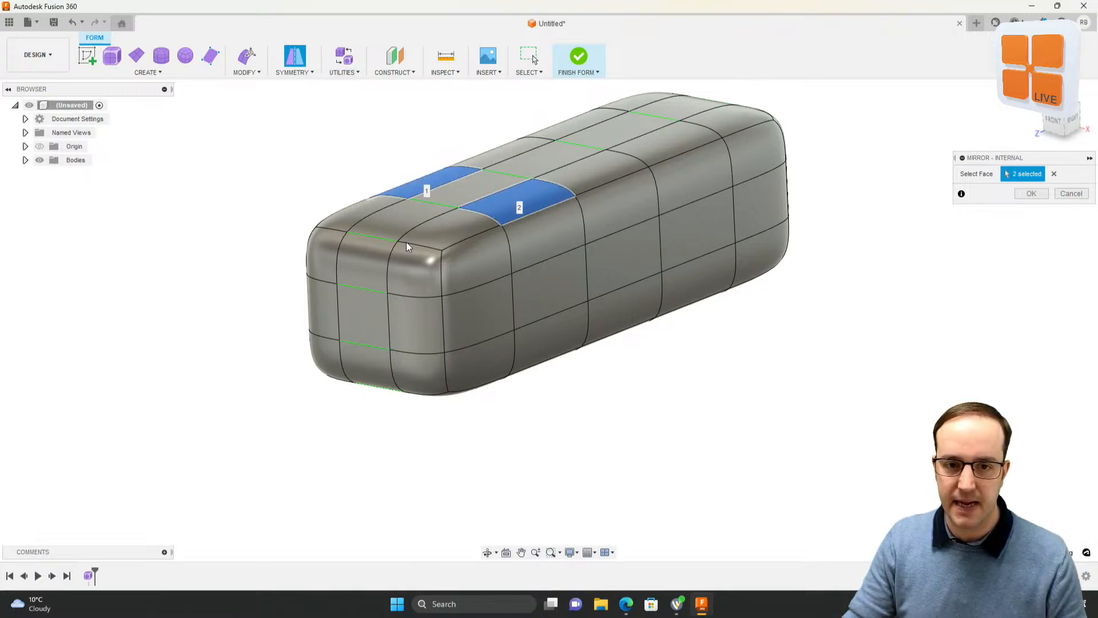
{"action": "mouse_move", "coordinate": [504, 266]}
{"action": "middle_mouse_down", "text": "shift"}
{"action": "mouse_move", "coordinate": [546, 221]}
{"action": "mouse_move", "coordinate": [509, 225]}
{"action": "mouse_move", "coordinate": [493, 254]}
{"action": "middle_mouse_up", "text": "shift"}
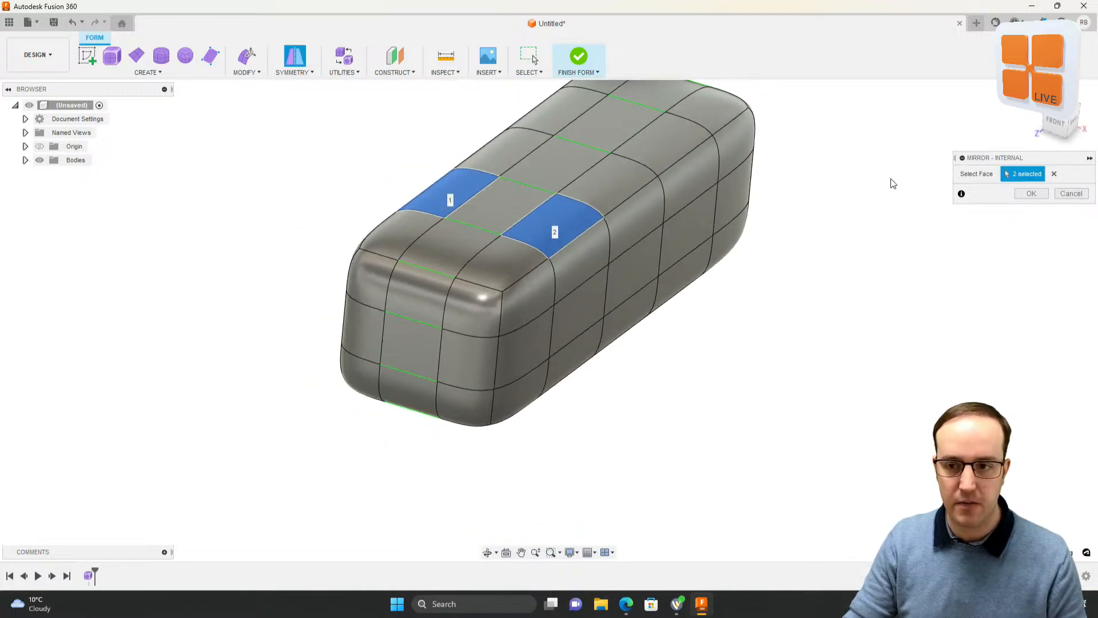
{"action": "left_click", "coordinate": [1027, 193]}
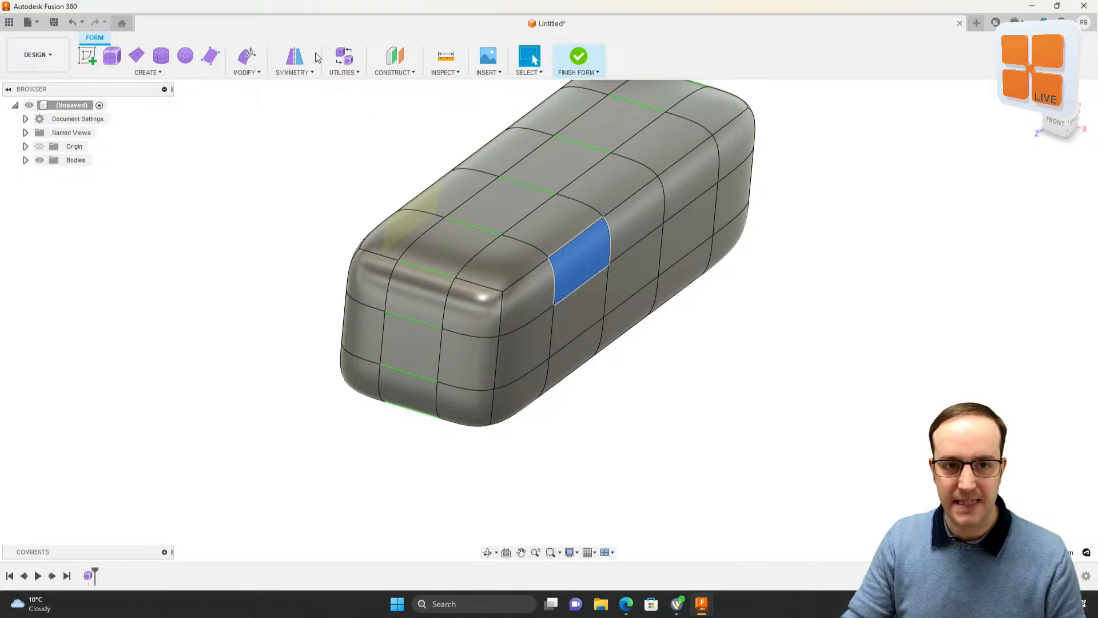
Step: Try pulling one upper side face outward with Edit Form, and undo the move
{"action": "left_click", "coordinate": [250, 60]}
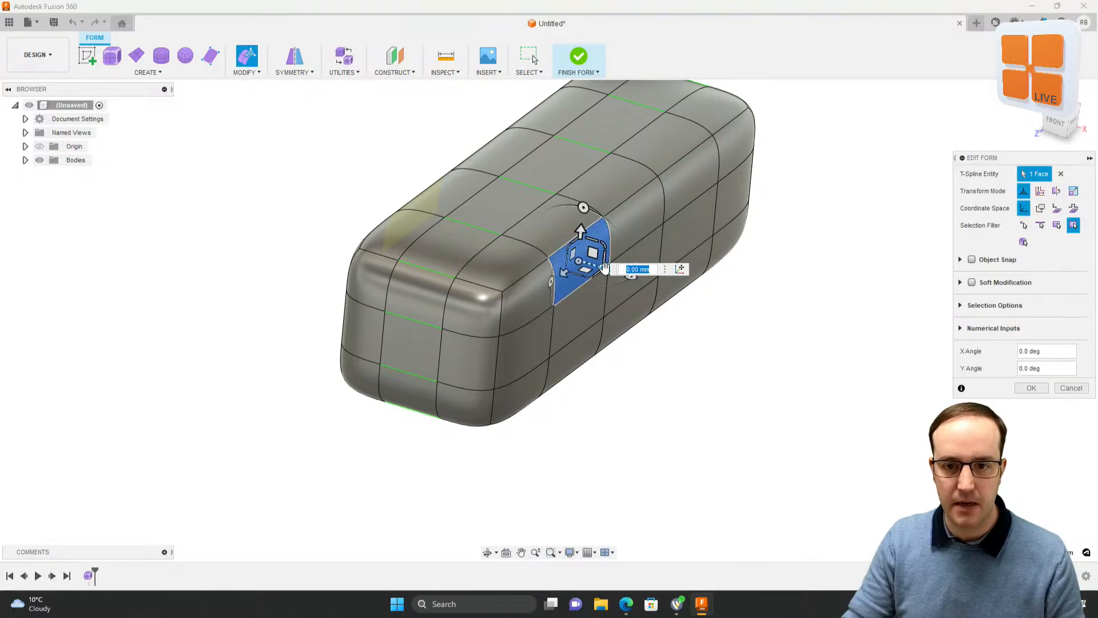
{"action": "left_click_drag", "start_coordinate": [605, 267], "coordinate": [881, 351]}
{"action": "key", "text": "ctrl+z"}
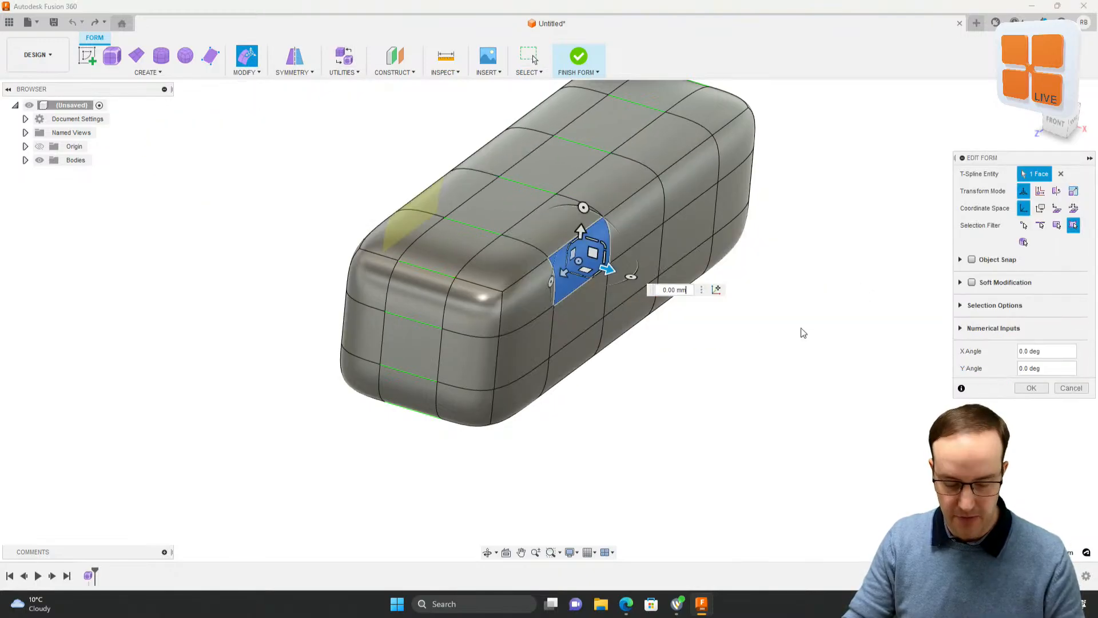
{"action": "left_click", "coordinate": [753, 372]}
Step: Select four adjoining upper side faces along the box and move them outward about 19 mm
{"action": "middle_click_drag", "start_coordinate": [753, 372], "coordinate": [645, 294], "text": "shift"}
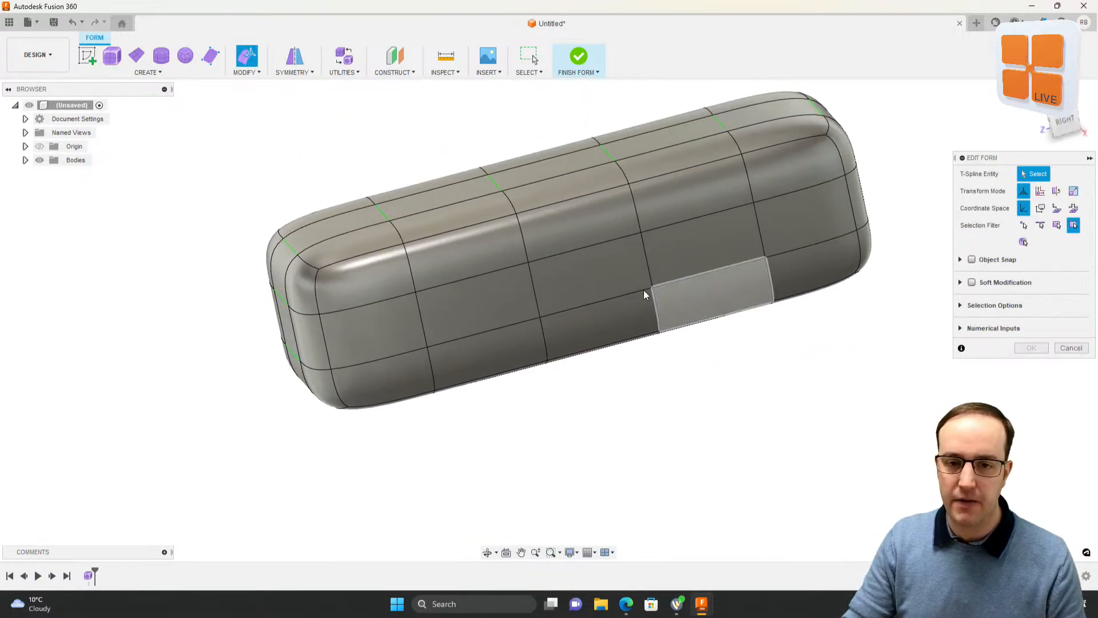
{"action": "left_click", "coordinate": [496, 260]}
{"action": "left_click", "coordinate": [589, 234], "text": "shift"}
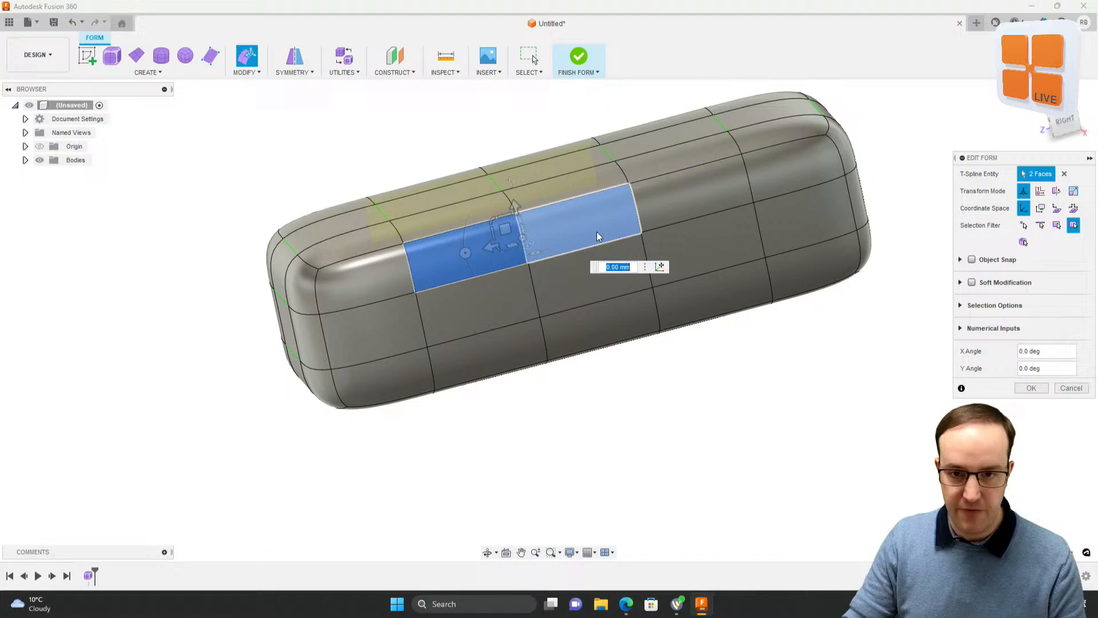
{"action": "left_click", "coordinate": [673, 204], "text": "shift"}
{"action": "left_click", "coordinate": [770, 184], "text": "shift"}
{"action": "middle_click_drag", "start_coordinate": [775, 319], "coordinate": [733, 201], "text": "shift"}
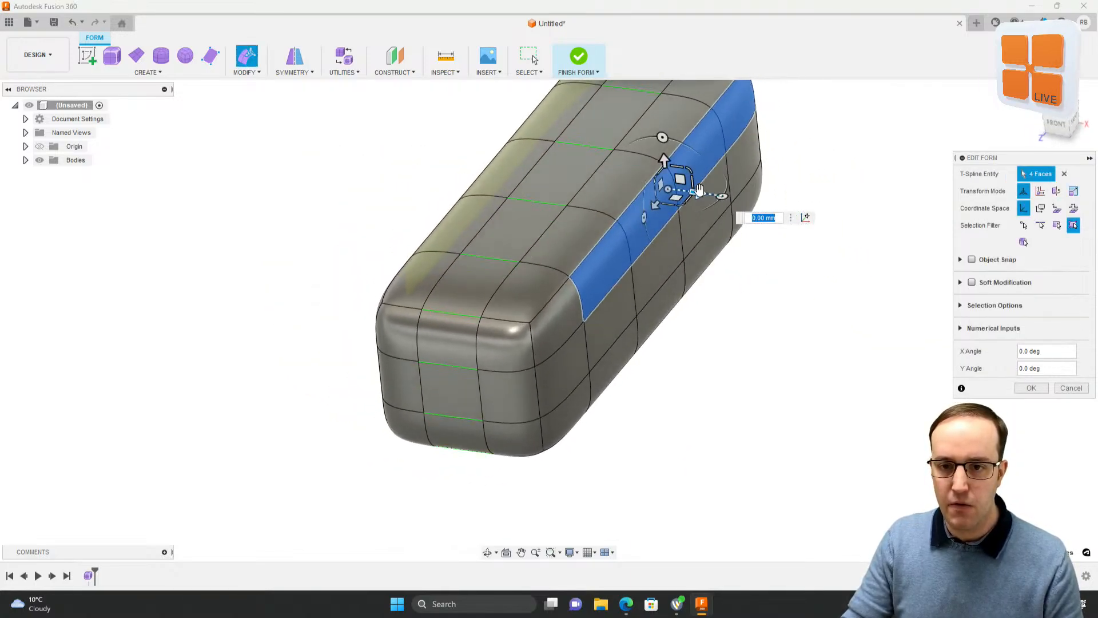
{"action": "left_click_drag", "start_coordinate": [699, 188], "coordinate": [739, 197]}
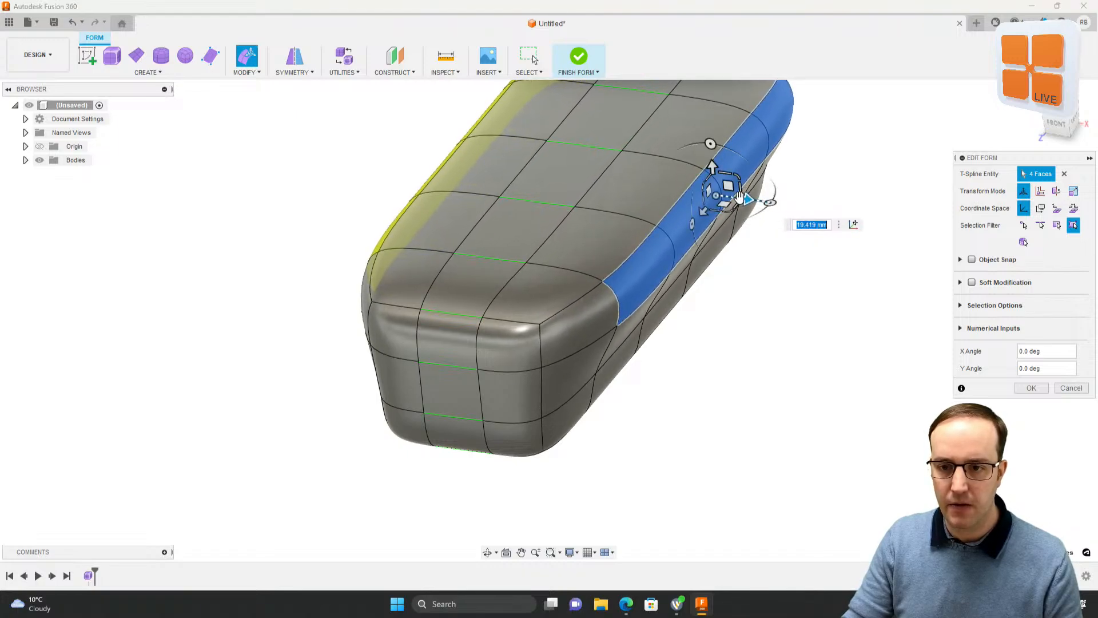
Step: Extend the selected side faces outward into wings, and shift them about 20 mm rearward and slightly down
{"action": "middle_click_drag", "start_coordinate": [724, 346], "coordinate": [726, 321], "text": "shift"}
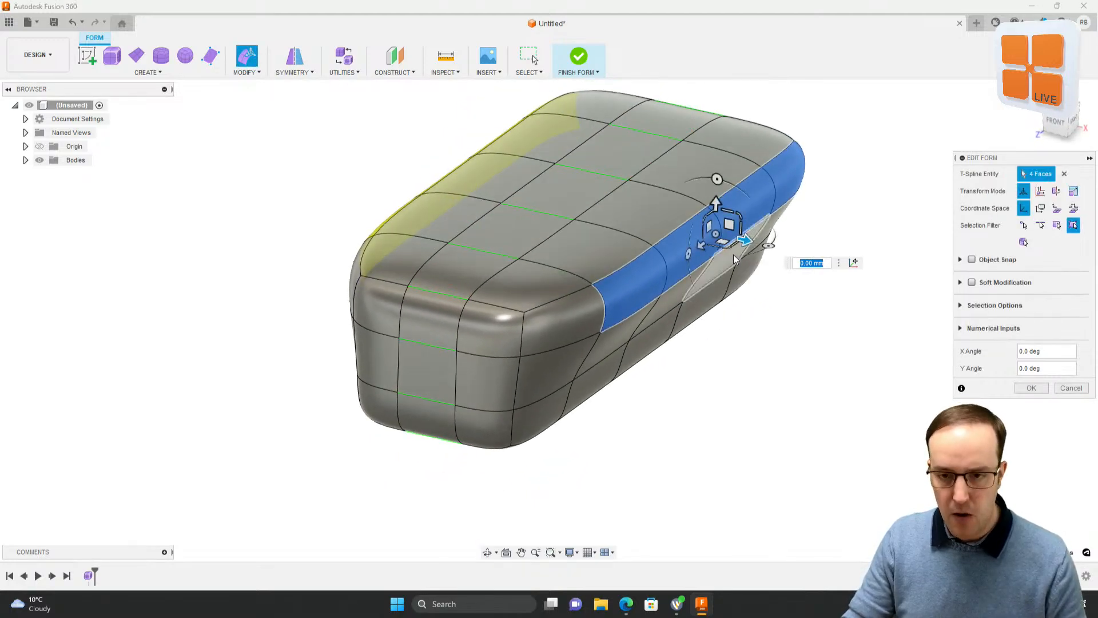
{"action": "left_click_drag", "start_coordinate": [744, 240], "coordinate": [877, 260]}
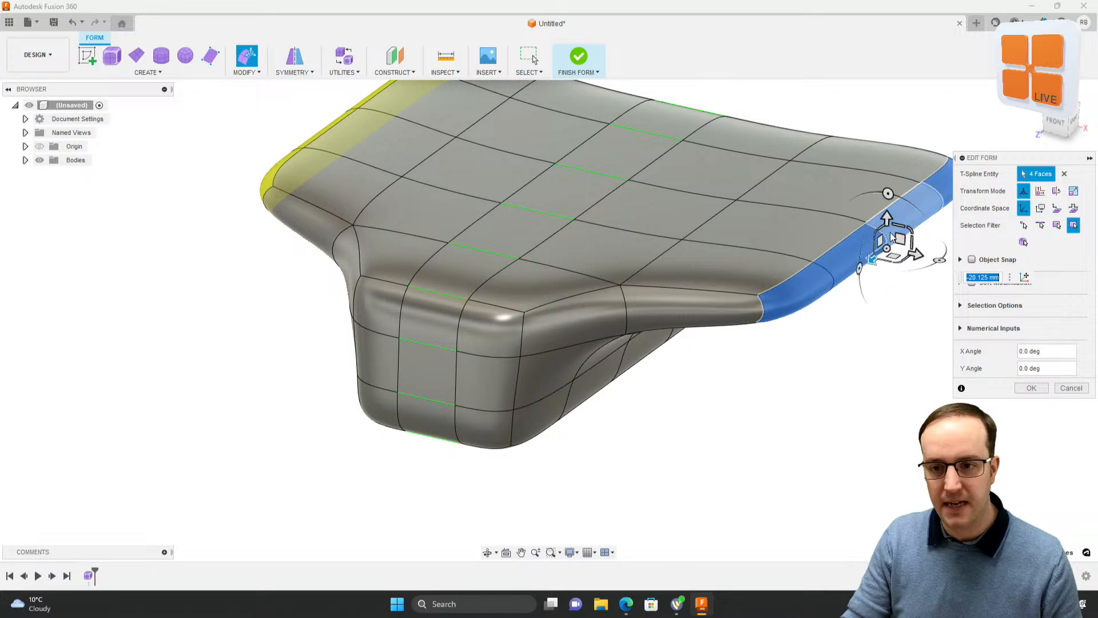
{"action": "left_click_drag", "start_coordinate": [889, 219], "coordinate": [886, 238]}
Step: Extend the wings further outward and down in additional sections, and scale their tip faces by a factor of about 0.55
{"action": "middle_click_drag", "start_coordinate": [841, 286], "coordinate": [710, 327], "text": "shift"}
{"action": "left_click_drag", "start_coordinate": [766, 293], "coordinate": [885, 324]}
{"action": "middle_click_drag", "start_coordinate": [801, 361], "coordinate": [800, 338], "text": "shift"}
{"action": "left_click_drag", "start_coordinate": [840, 359], "coordinate": [889, 428]}
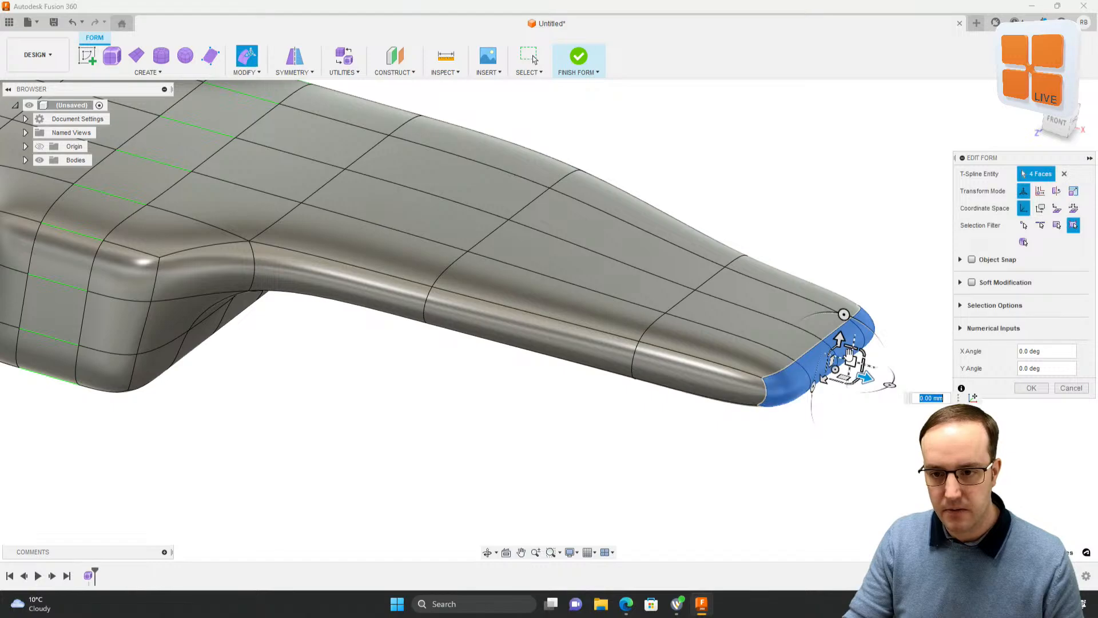
{"action": "left_click_drag", "start_coordinate": [852, 343], "coordinate": [864, 388]}
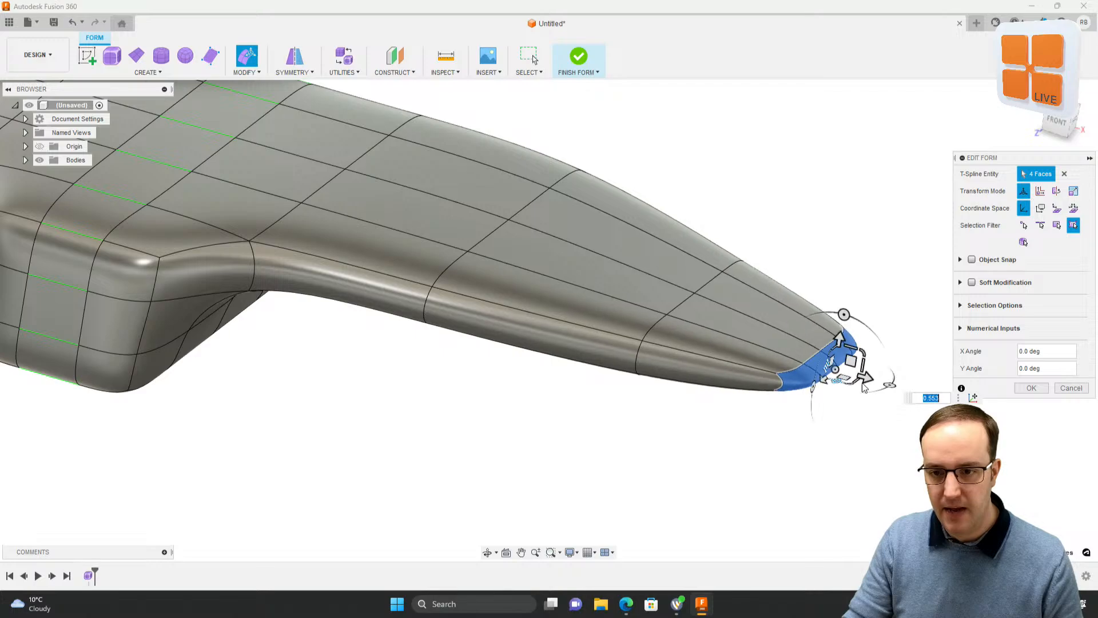
Step: Raise the wing tip faces about 4.3 mm, working from the front view
{"action": "left_click", "coordinate": [1045, 130]}
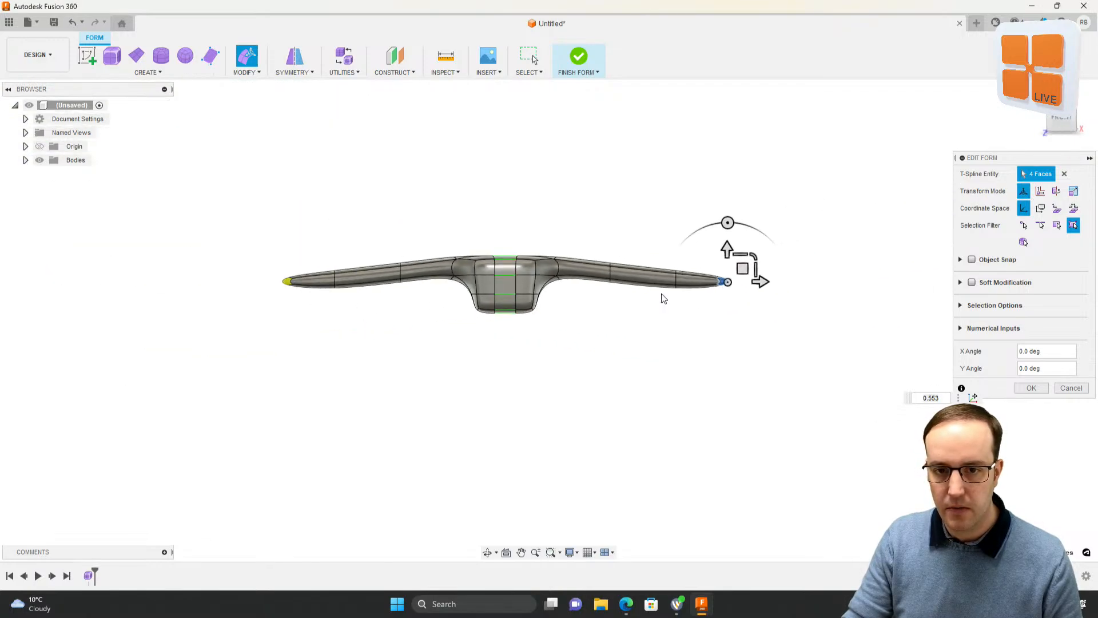
{"action": "scroll", "coordinate": [681, 286], "scroll_direction": "down", "scroll_amount": 5}
{"action": "scroll", "coordinate": [675, 286], "scroll_direction": "up", "scroll_amount": 5}
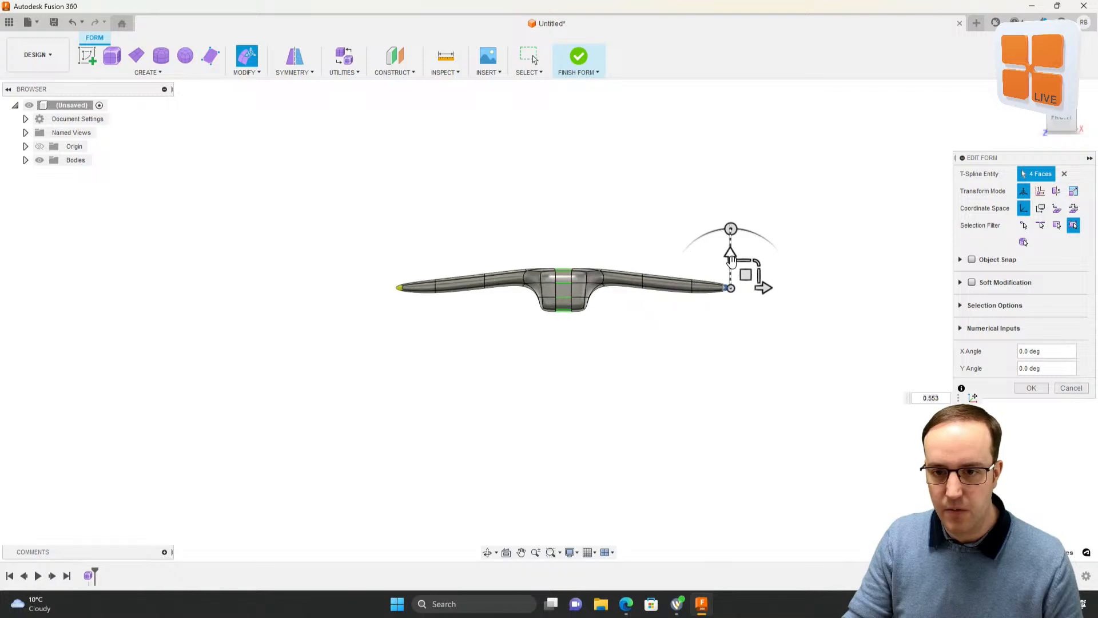
{"action": "left_click_drag", "start_coordinate": [730, 255], "coordinate": [731, 251]}
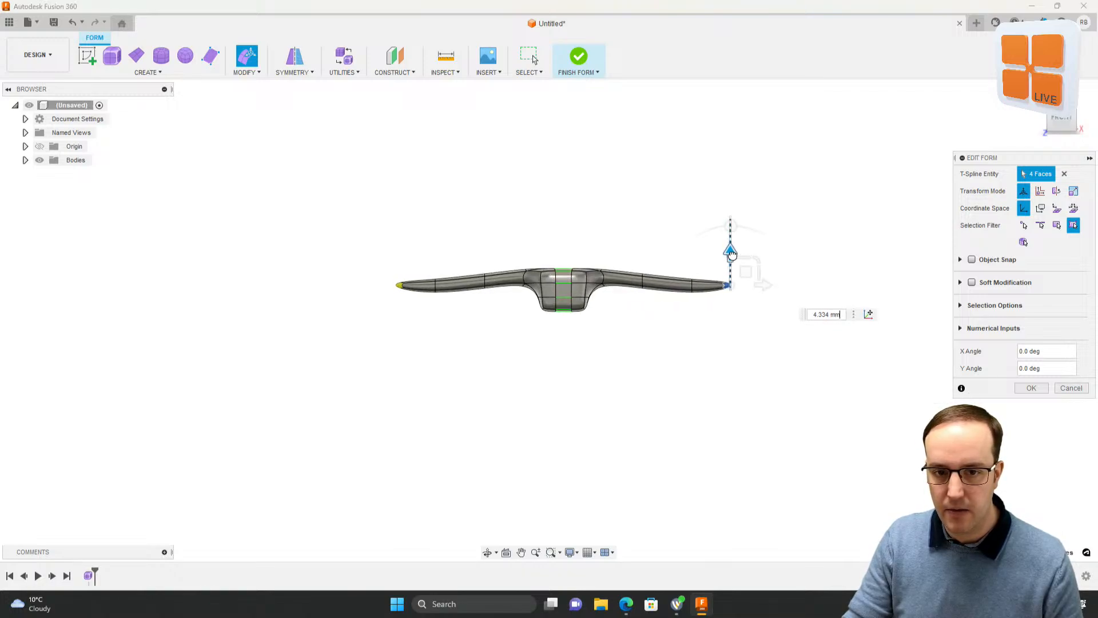
Step: From the top view, select the outer wing sections and shift them slightly forward
{"action": "left_click", "coordinate": [1062, 98]}
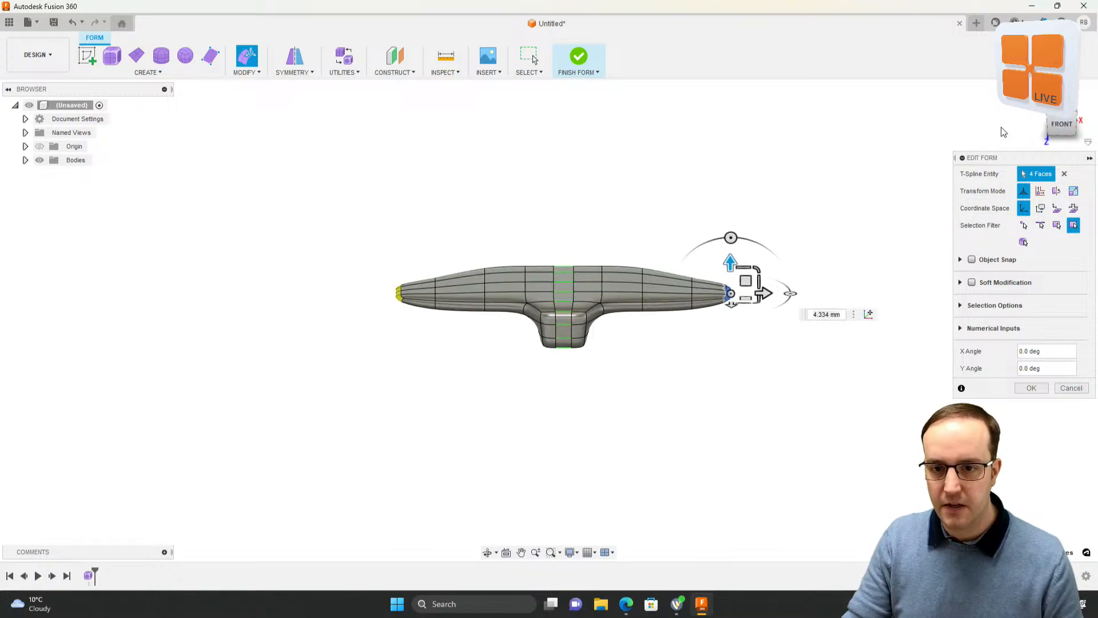
{"action": "scroll", "coordinate": [445, 304], "scroll_direction": "down", "scroll_amount": 2}
{"action": "scroll", "coordinate": [441, 290], "scroll_direction": "up", "scroll_amount": 4}
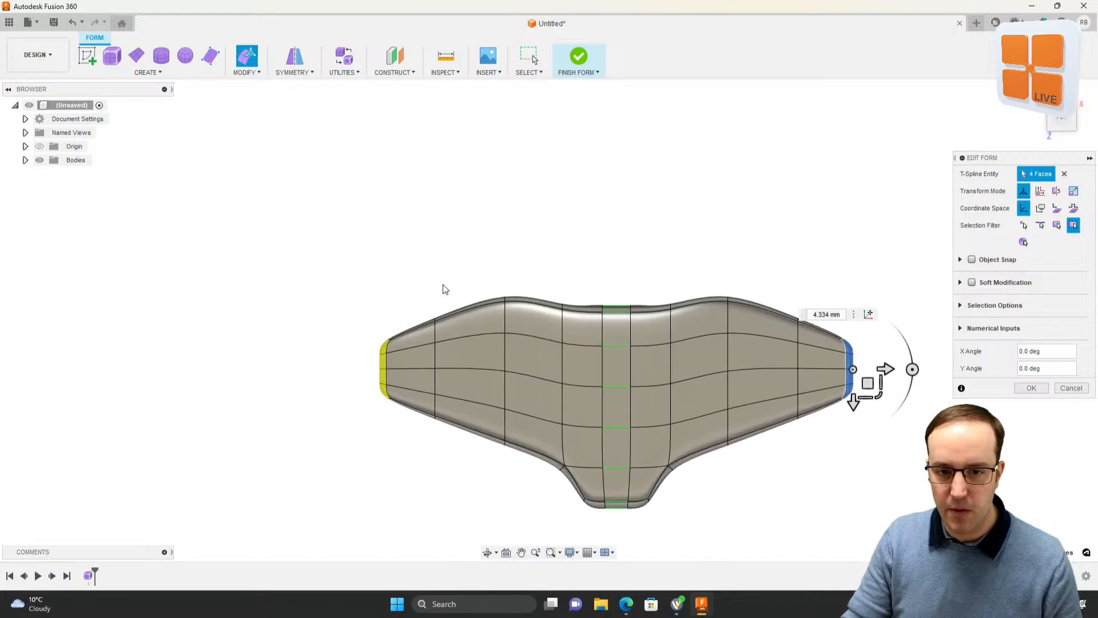
{"action": "left_click", "coordinate": [442, 290]}
{"action": "middle_click_drag", "start_coordinate": [679, 297], "coordinate": [540, 248]}
{"action": "left_click_drag", "start_coordinate": [779, 240], "coordinate": [602, 446]}
{"action": "mouse_move", "coordinate": [651, 356]}
{"action": "left_mouse_down"}
{"action": "mouse_move", "coordinate": [657, 326]}
{"action": "mouse_move", "coordinate": [654, 367]}
{"action": "left_mouse_up"}
Step: Select the outermost wing tip section and move it about 25 mm rearward
{"action": "left_click_drag", "start_coordinate": [765, 432], "coordinate": [700, 294]}
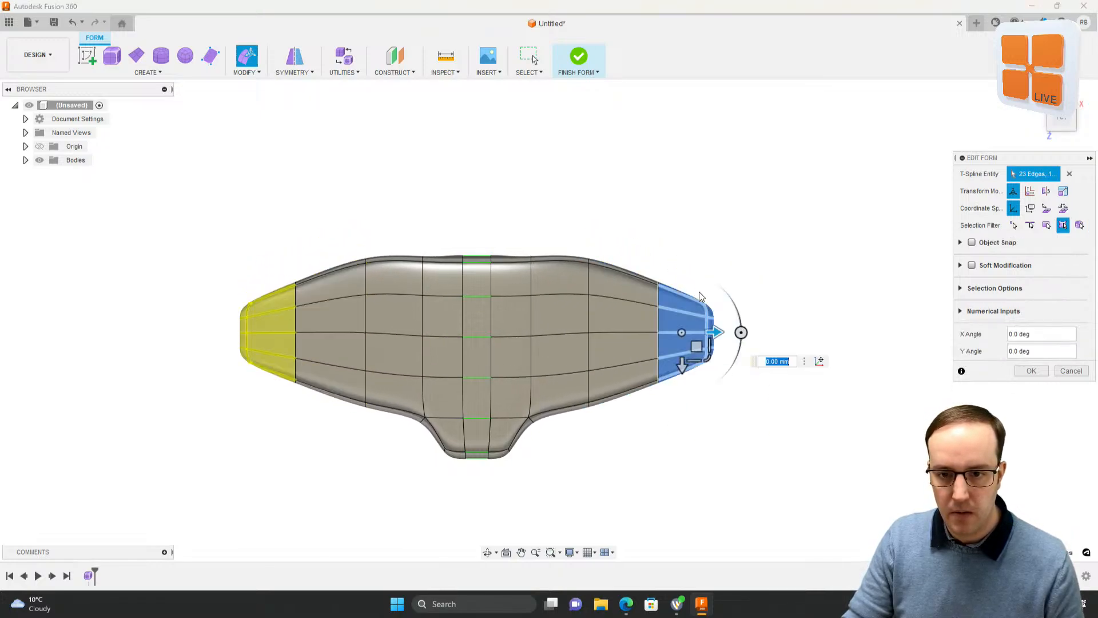
{"action": "left_click_drag", "start_coordinate": [681, 366], "coordinate": [684, 342]}
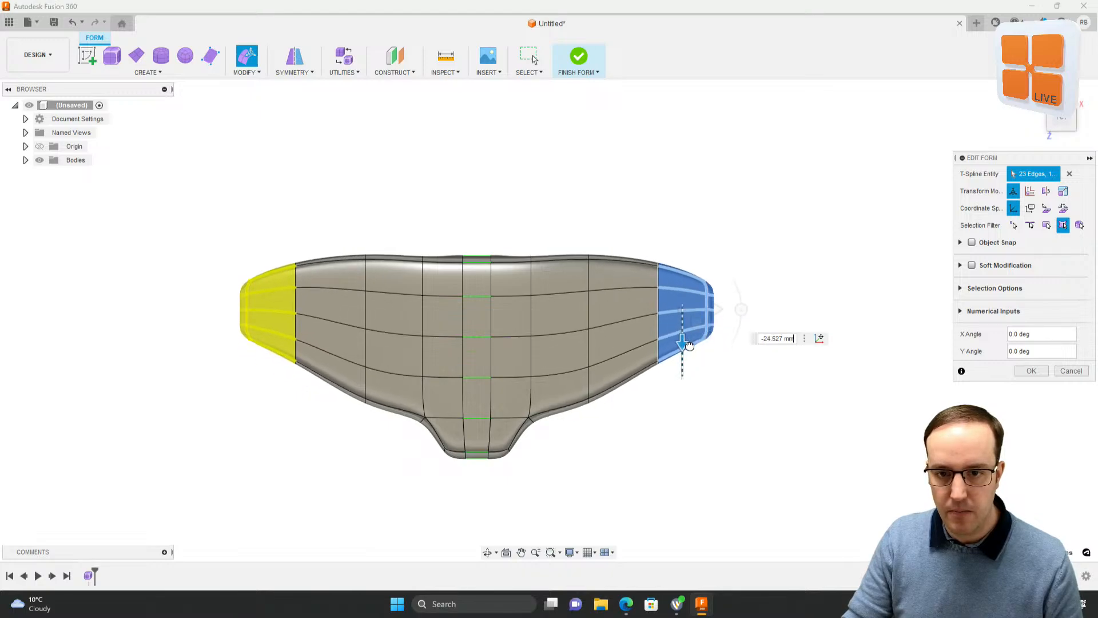
{"action": "left_click", "coordinate": [714, 394]}
Step: Pull the two rearmost centre top faces up into a tail fin, and shift its top about 16 mm rearward
{"action": "middle_click_drag", "start_coordinate": [656, 343], "coordinate": [681, 287], "text": "shift"}
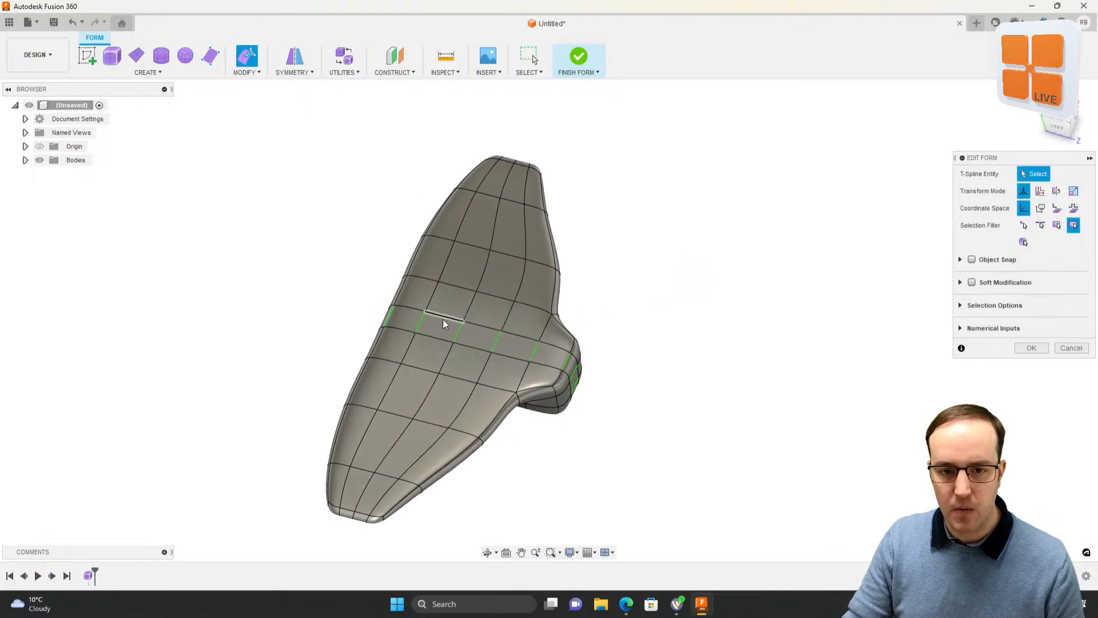
{"action": "scroll", "coordinate": [443, 319], "scroll_direction": "up", "scroll_amount": 3}
{"action": "scroll", "coordinate": [408, 324], "scroll_direction": "up", "scroll_amount": 2}
{"action": "left_click", "coordinate": [403, 321]}
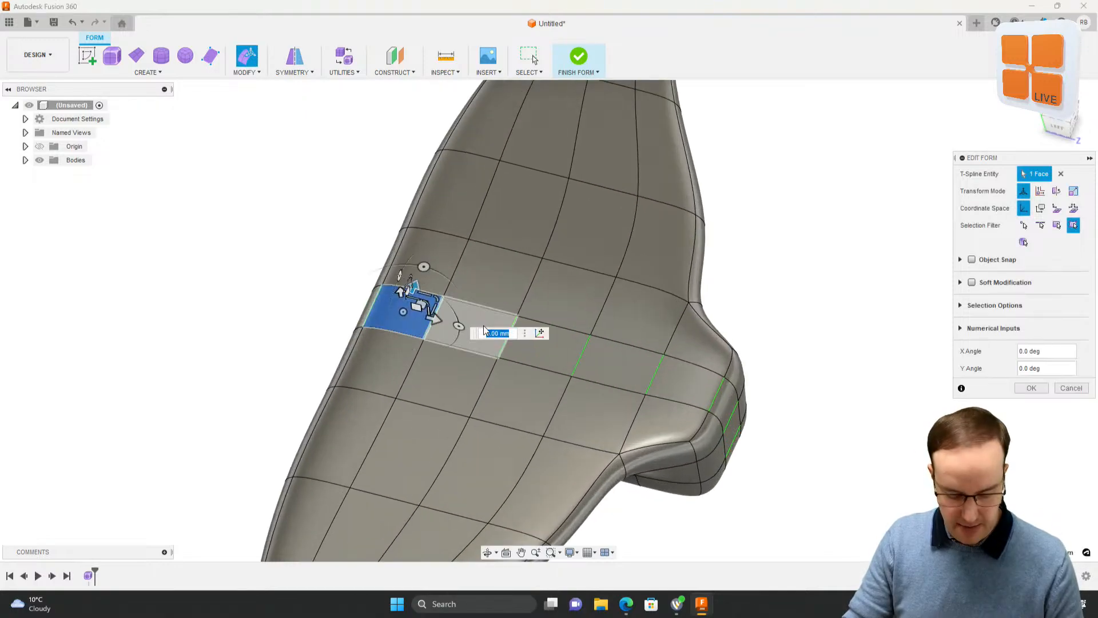
{"action": "left_click", "coordinate": [495, 320]}
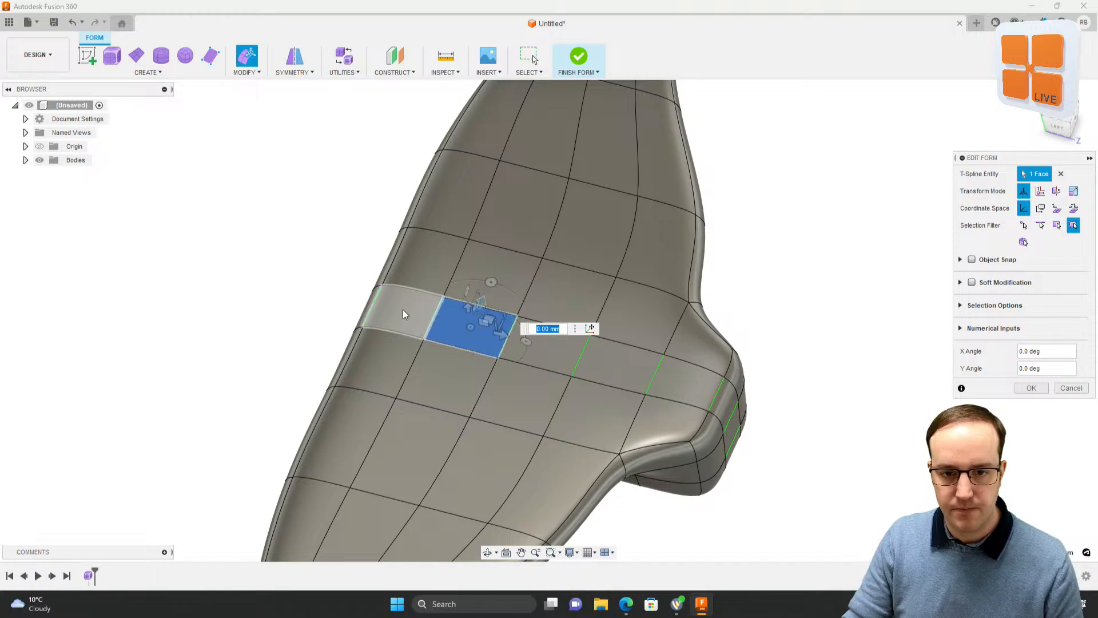
{"action": "middle_click_drag", "start_coordinate": [482, 332], "coordinate": [473, 280], "text": "shift"}
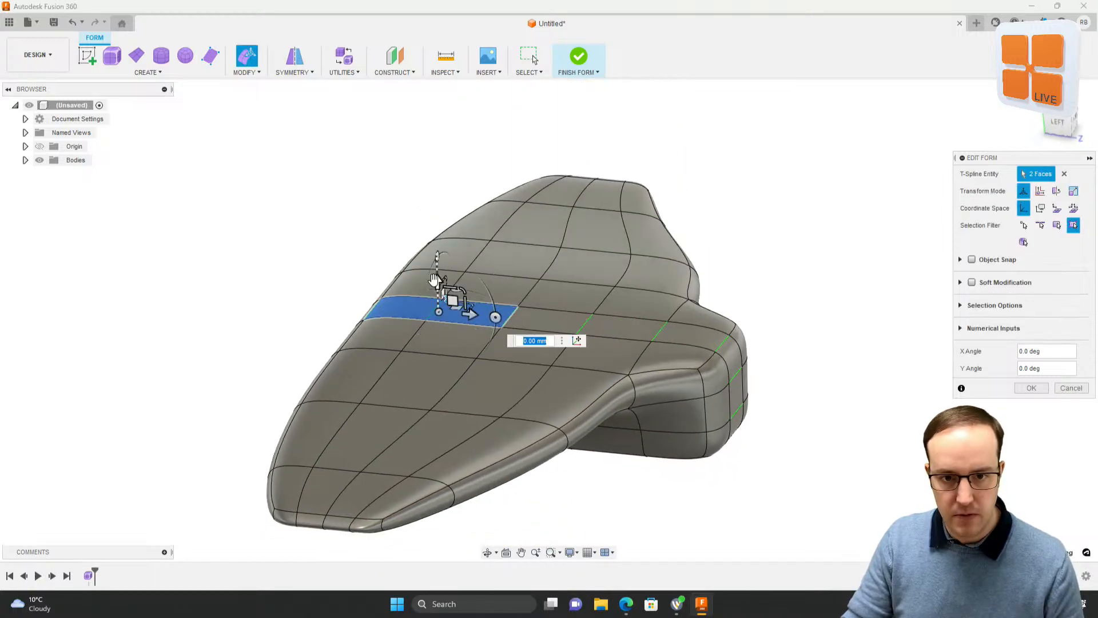
{"action": "left_click_drag", "start_coordinate": [438, 281], "coordinate": [434, 218]}
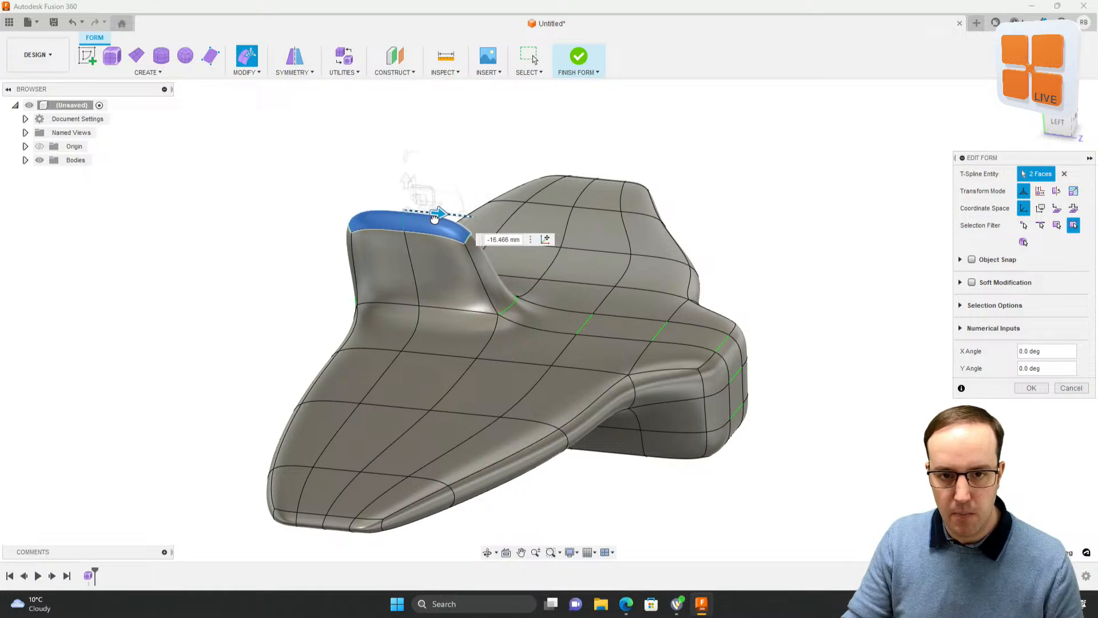
Step: Shape the tail fin into a forward slope by raising its rear top face and lowering the front one
{"action": "left_click", "coordinate": [394, 224]}
{"action": "left_click_drag", "start_coordinate": [379, 197], "coordinate": [377, 131]}
{"action": "mouse_move", "coordinate": [419, 222]}
{"action": "middle_mouse_down", "text": "shift"}
{"action": "mouse_move", "coordinate": [338, 248]}
{"action": "mouse_move", "coordinate": [434, 240]}
{"action": "mouse_move", "coordinate": [401, 232]}
{"action": "middle_mouse_up", "text": "shift"}
{"action": "left_click", "coordinate": [449, 218]}
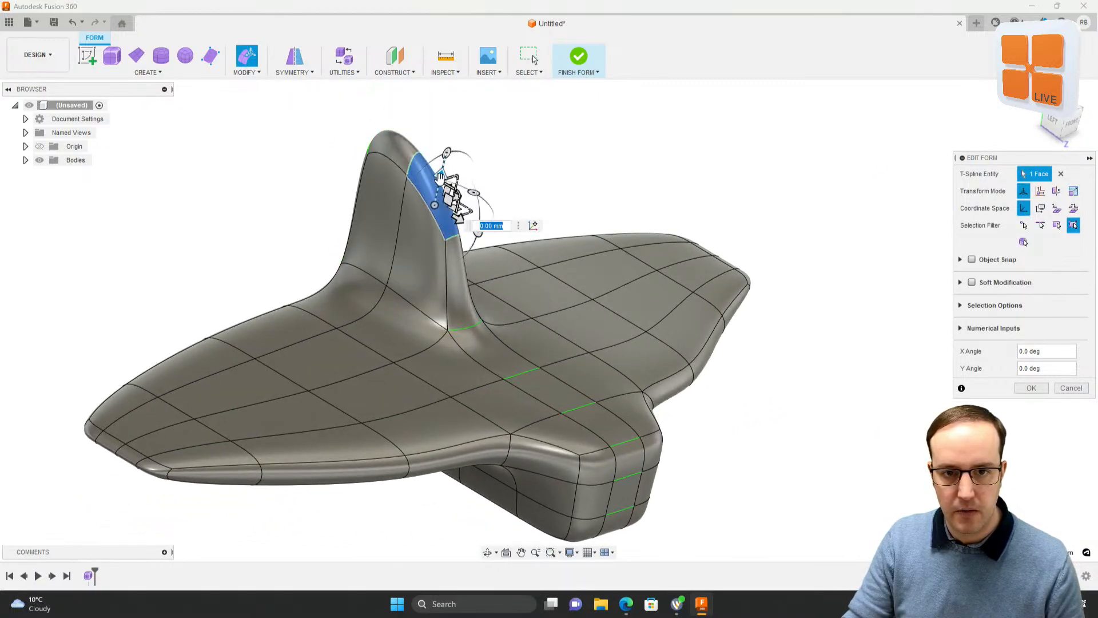
{"action": "left_click_drag", "start_coordinate": [440, 177], "coordinate": [429, 215]}
{"action": "left_click", "coordinate": [392, 235]}
Step: Select six faces on the body's front end and extend them forward about 106 mm to form the nose
{"action": "middle_click_drag", "start_coordinate": [458, 258], "coordinate": [489, 322], "text": "shift"}
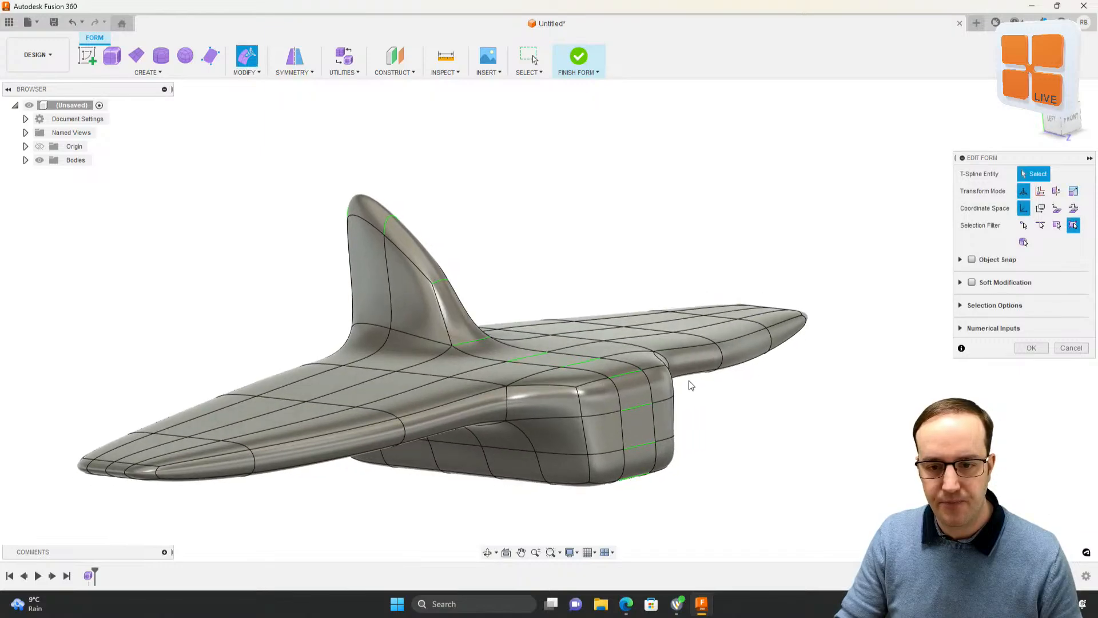
{"action": "scroll", "coordinate": [510, 383], "scroll_direction": "up", "scroll_amount": 3}
{"action": "scroll", "coordinate": [519, 381], "scroll_direction": "down", "scroll_amount": 3}
{"action": "scroll", "coordinate": [513, 380], "scroll_direction": "up", "scroll_amount": 3}
{"action": "left_click", "coordinate": [506, 380]}
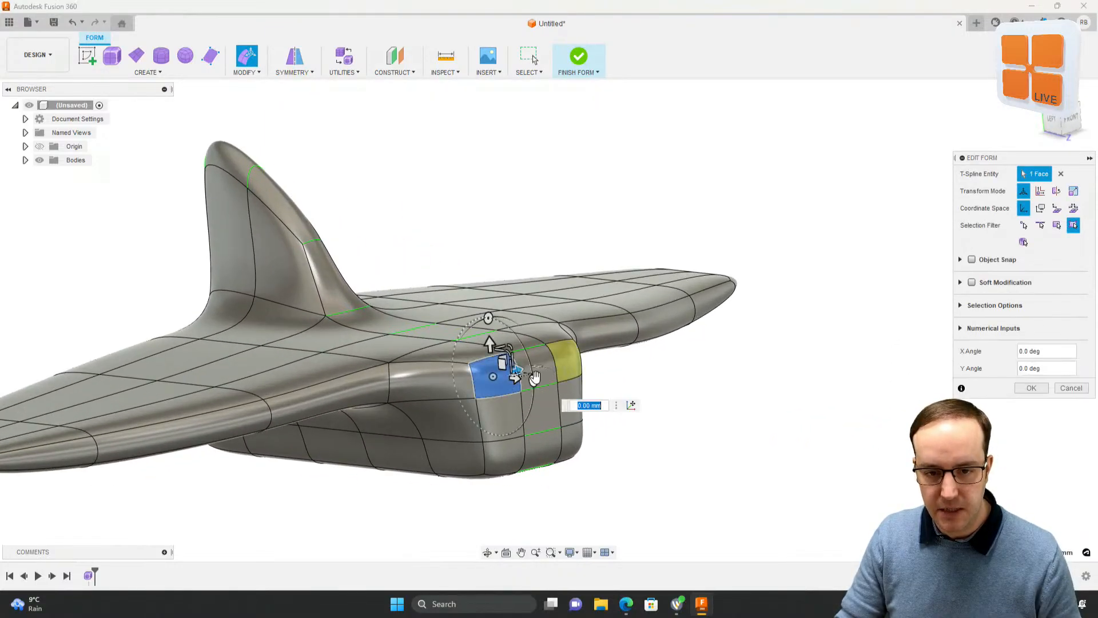
{"action": "scroll", "coordinate": [534, 377], "scroll_direction": "down", "scroll_amount": 3}
{"action": "scroll", "coordinate": [515, 376], "scroll_direction": "up", "scroll_amount": 4}
{"action": "left_click", "coordinate": [543, 372], "text": "shift"}
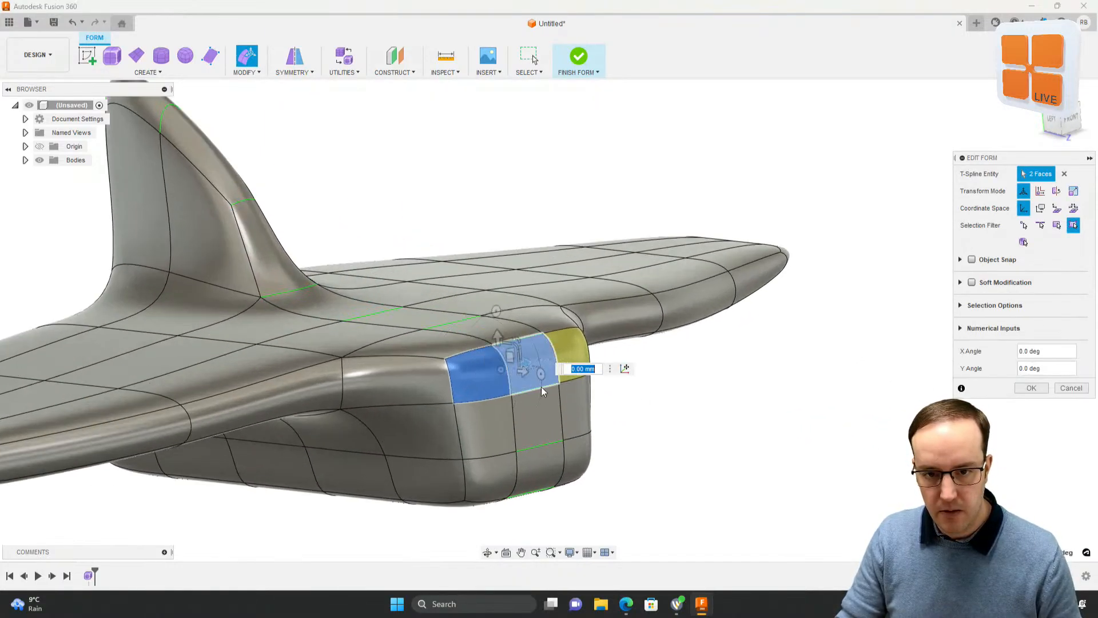
{"action": "left_click", "coordinate": [508, 409], "text": "shift"}
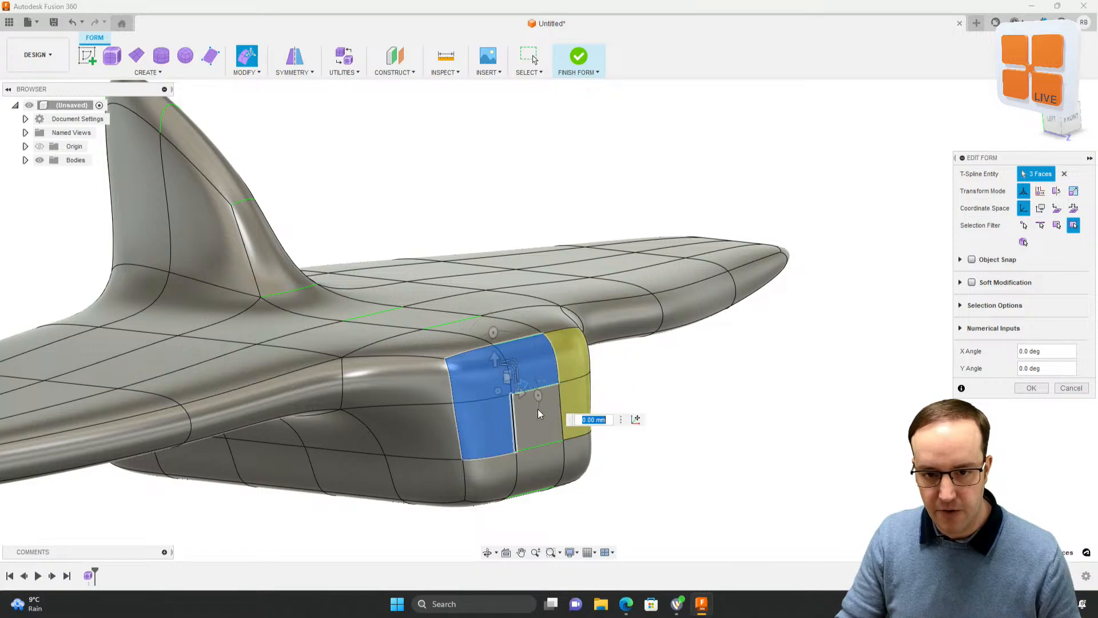
{"action": "left_click", "coordinate": [538, 409], "text": "shift"}
{"action": "left_click", "coordinate": [503, 461], "text": "shift"}
{"action": "left_click", "coordinate": [546, 474], "text": "shift"}
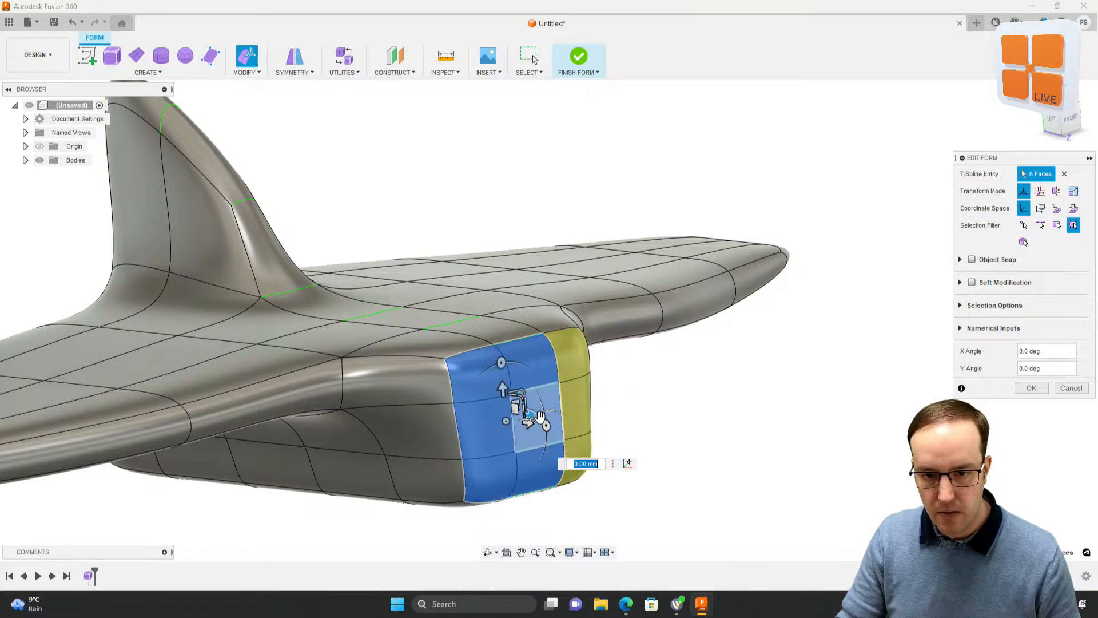
{"action": "left_click_drag", "start_coordinate": [527, 424], "coordinate": [726, 463]}
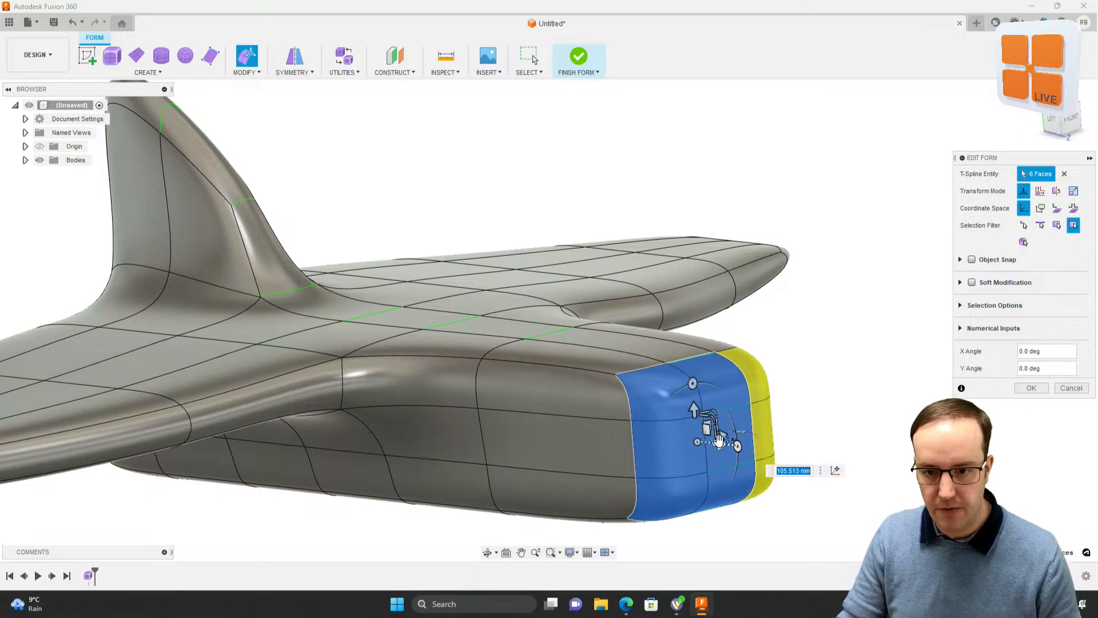
Step: Shrink the nose's end faces to about 0.78 in height and extend another section forward, scaled to about 0.75
{"action": "left_click_drag", "start_coordinate": [704, 413], "coordinate": [709, 430]}
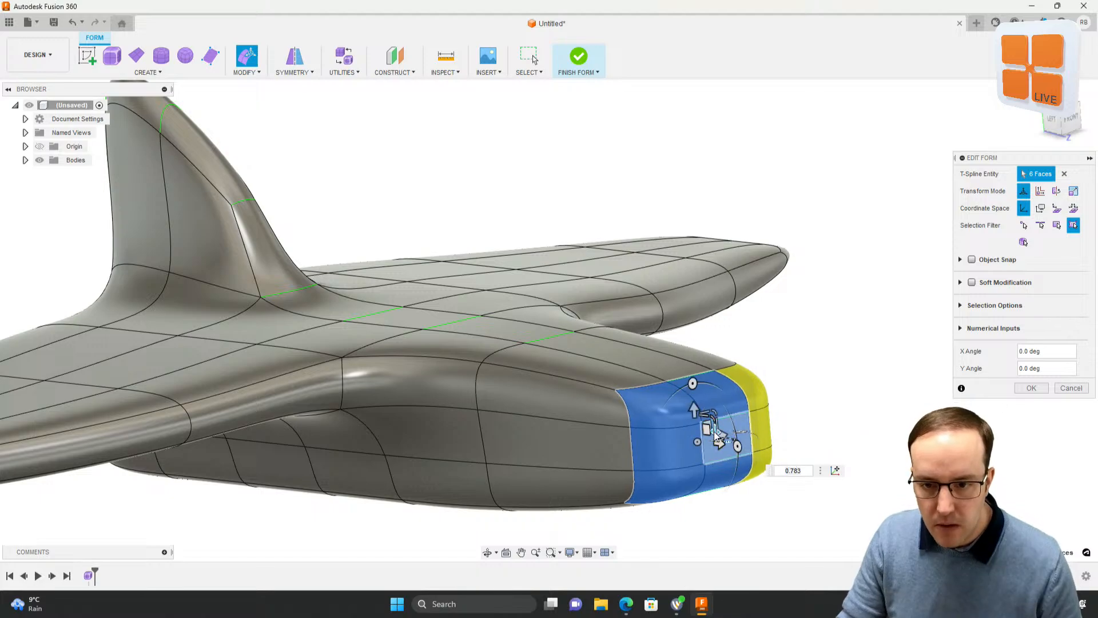
{"action": "left_click", "coordinate": [725, 440]}
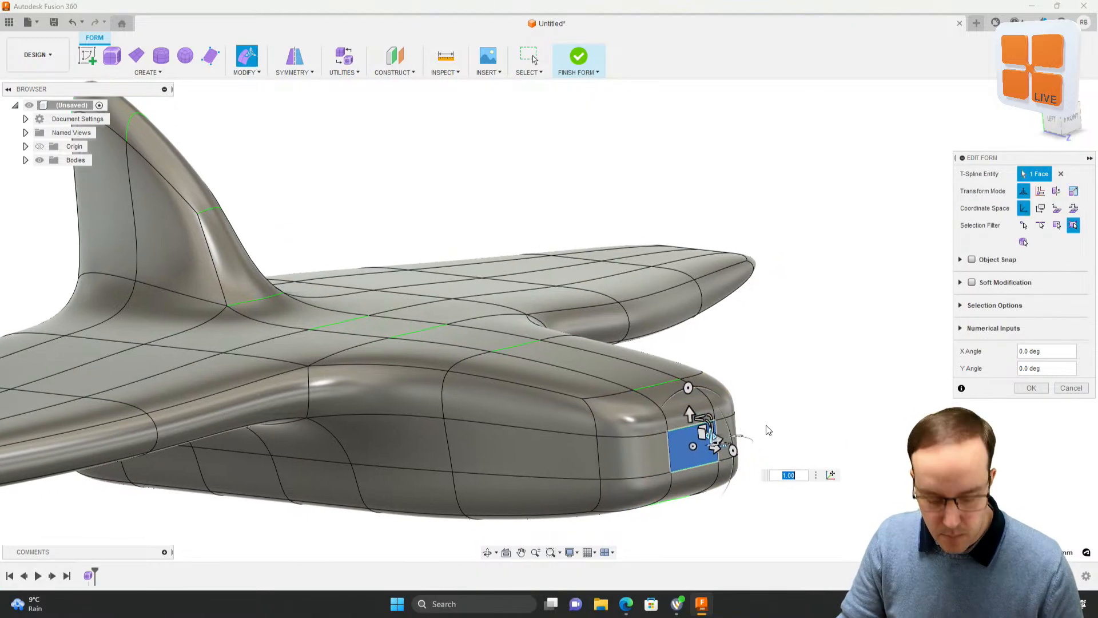
{"action": "key", "text": "shift+Up"}
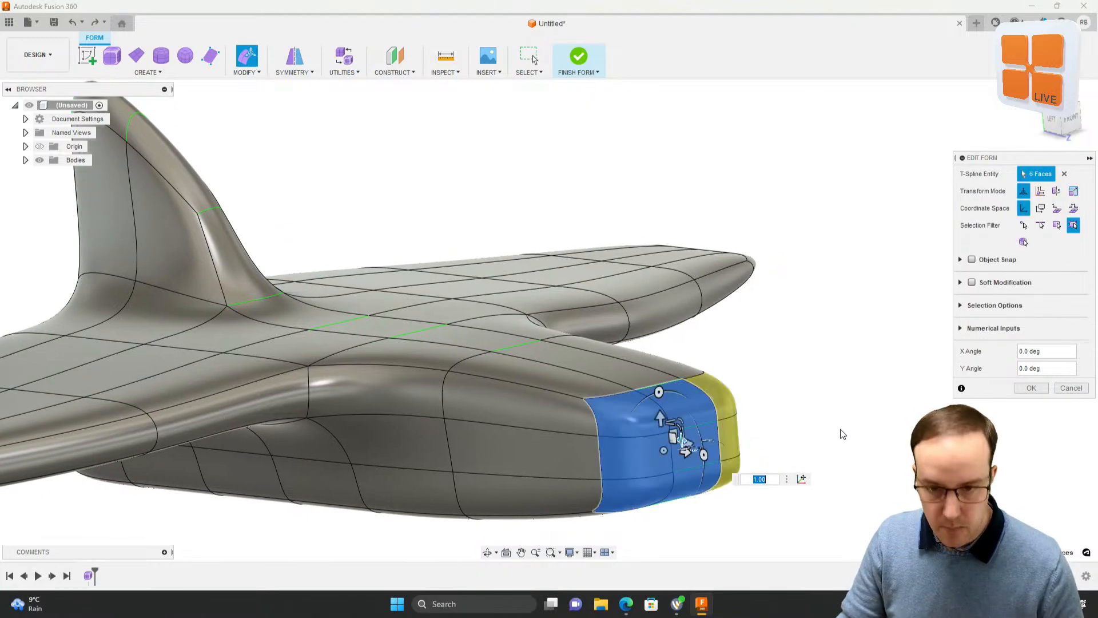
{"action": "middle_click_drag", "start_coordinate": [786, 428], "coordinate": [682, 434], "text": "shift"}
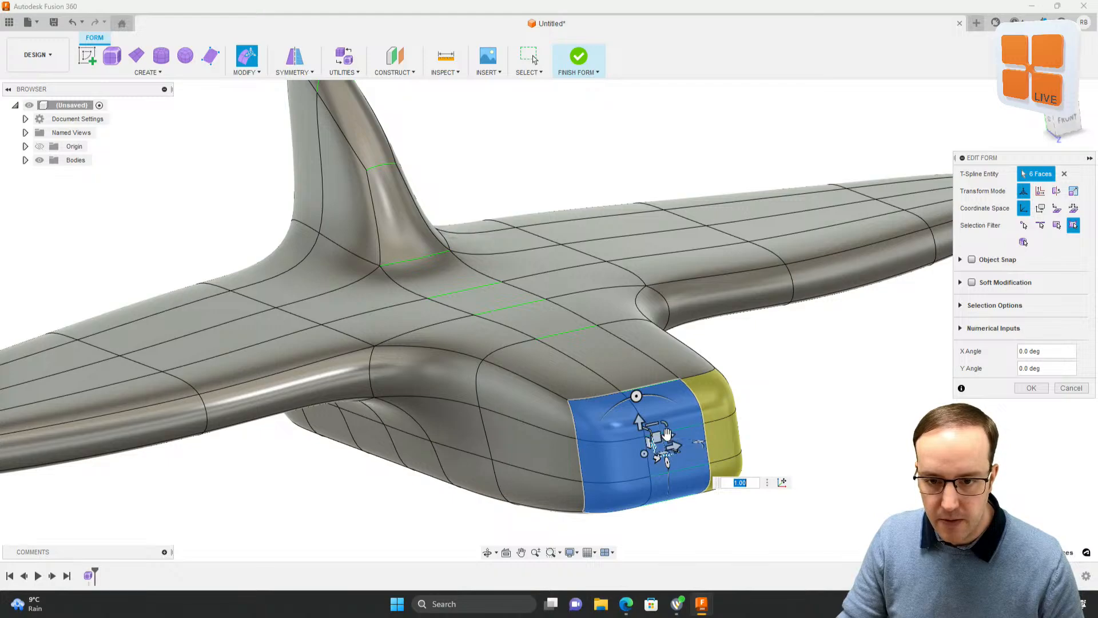
{"action": "left_click_drag", "start_coordinate": [682, 434], "coordinate": [736, 457]}
{"action": "scroll", "coordinate": [661, 461], "scroll_direction": "up", "scroll_amount": 1}
{"action": "scroll", "coordinate": [658, 461], "scroll_direction": "down", "scroll_amount": 2}
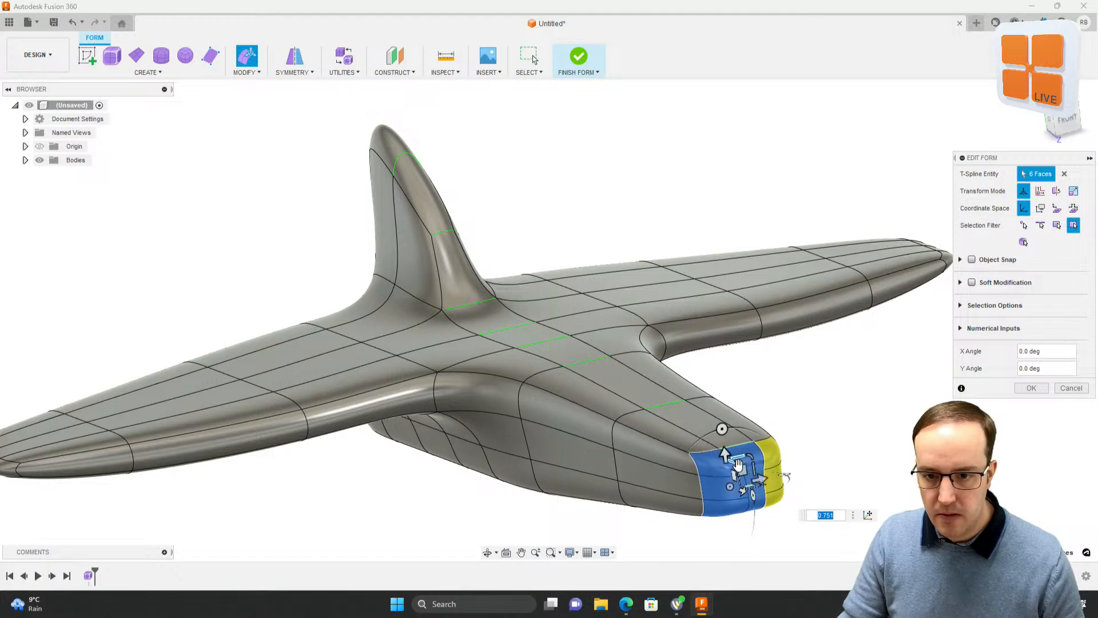
Step: Extend the nose's six end faces about 94 mm further forward and scale the new tip to about 0.82
{"action": "middle_click_drag", "start_coordinate": [739, 484], "coordinate": [812, 461], "text": "shift"}
{"action": "scroll", "coordinate": [856, 460], "scroll_direction": "up", "scroll_amount": 3}
{"action": "scroll", "coordinate": [862, 461], "scroll_direction": "down", "scroll_amount": 3}
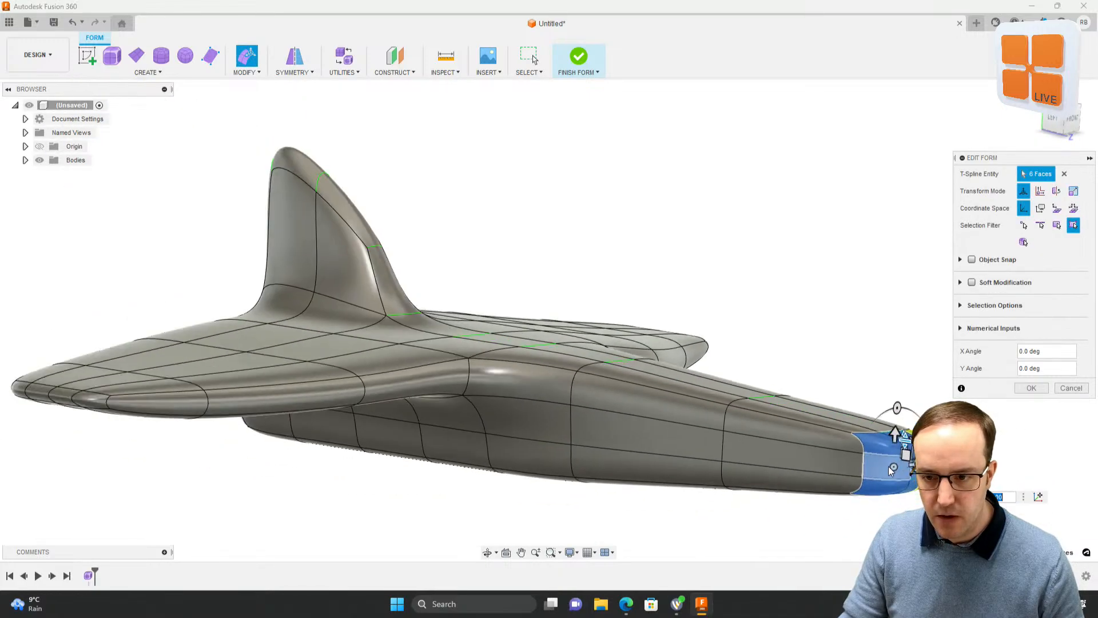
{"action": "middle_click_drag", "start_coordinate": [891, 469], "coordinate": [700, 398]}
{"action": "left_click_drag", "start_coordinate": [667, 399], "coordinate": [808, 439]}
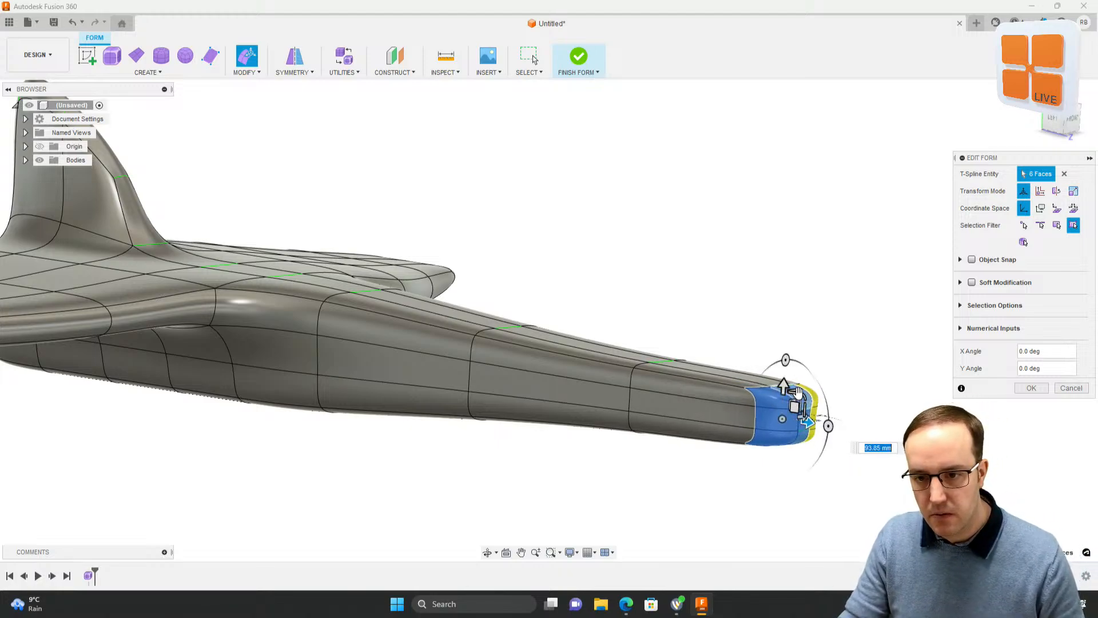
{"action": "left_click_drag", "start_coordinate": [795, 394], "coordinate": [800, 401]}
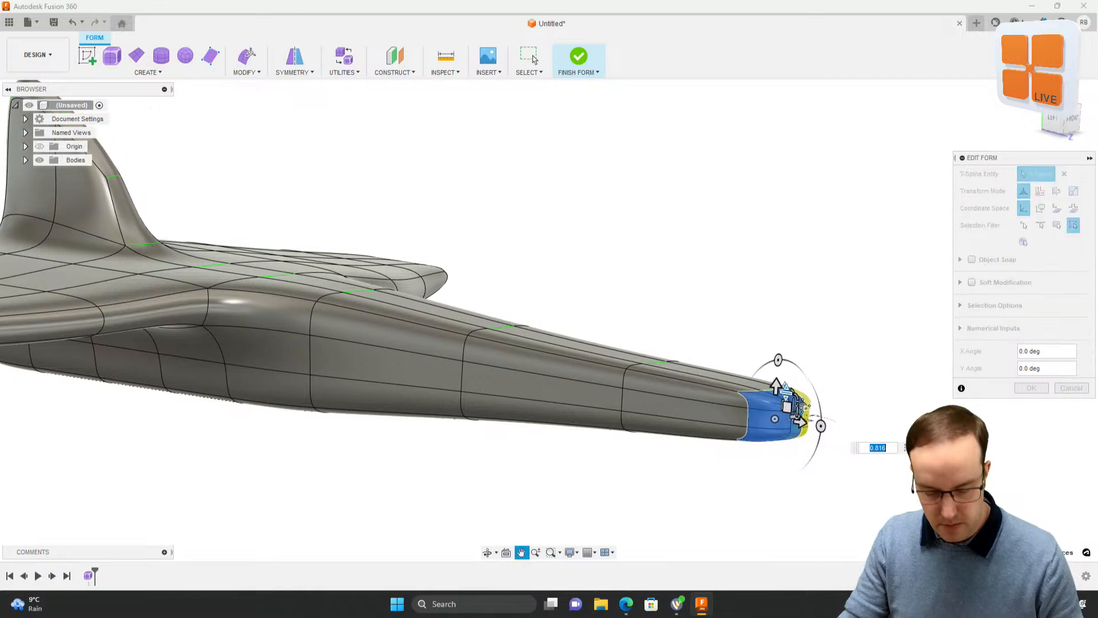
{"action": "middle_click_drag", "start_coordinate": [800, 402], "coordinate": [722, 422]}
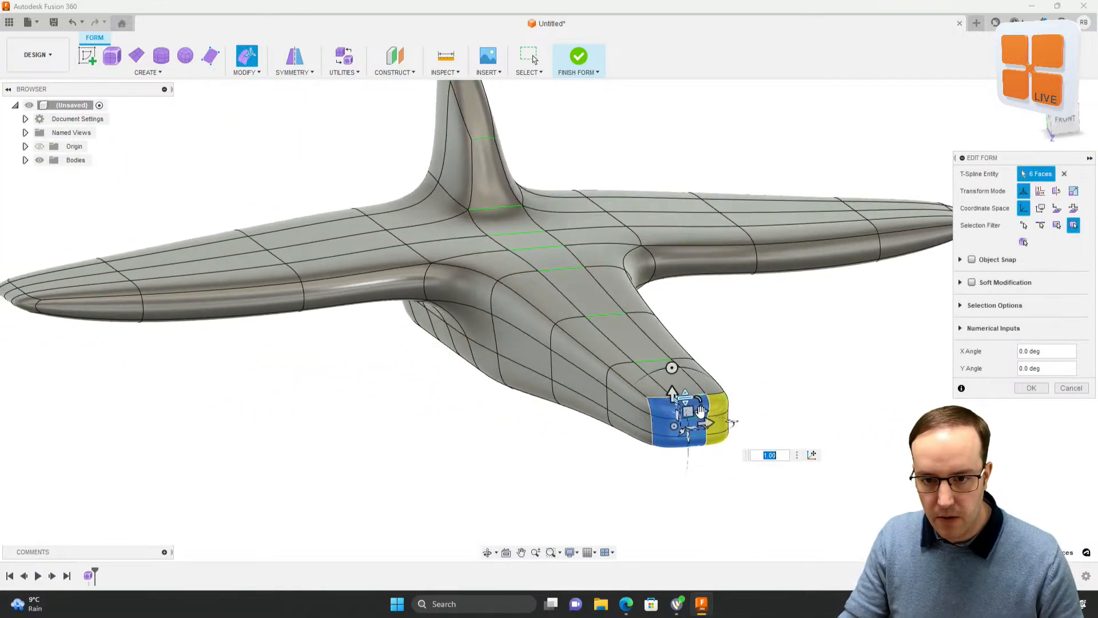
{"action": "left_click", "coordinate": [635, 454]}
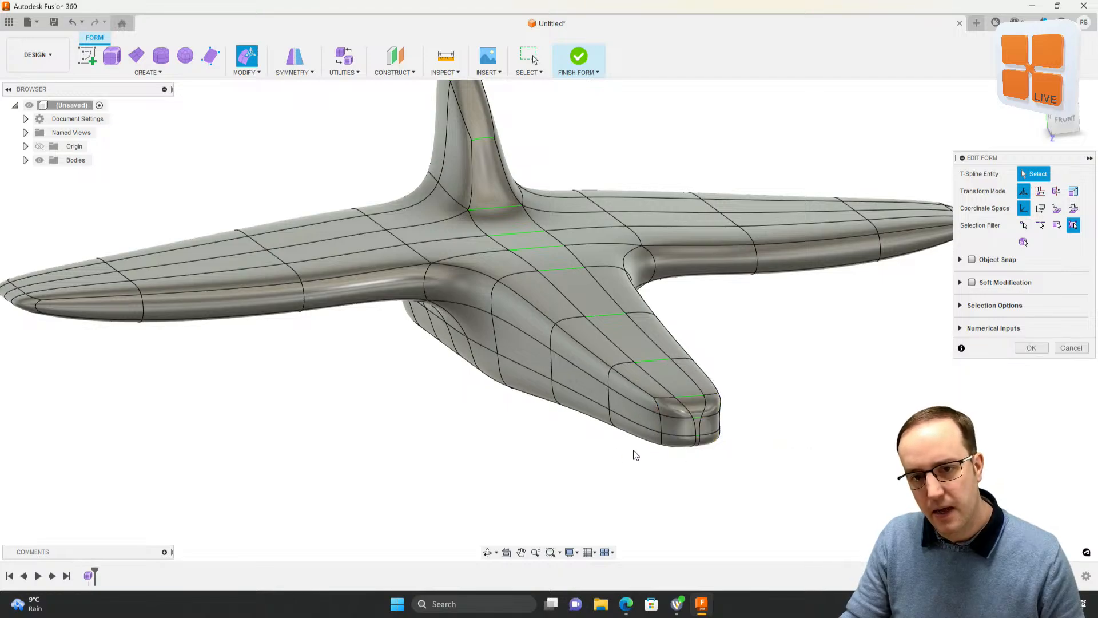
Step: Select three centre top faces between the tail fin and nose and raise them about 34 mm as a canopy
{"action": "mouse_move", "coordinate": [635, 454]}
{"action": "middle_mouse_down", "text": "shift"}
{"action": "mouse_move", "coordinate": [607, 420]}
{"action": "mouse_move", "coordinate": [658, 448]}
{"action": "mouse_move", "coordinate": [620, 440]}
{"action": "middle_mouse_up", "text": "shift"}
{"action": "middle_click_drag", "start_coordinate": [615, 431], "coordinate": [673, 475]}
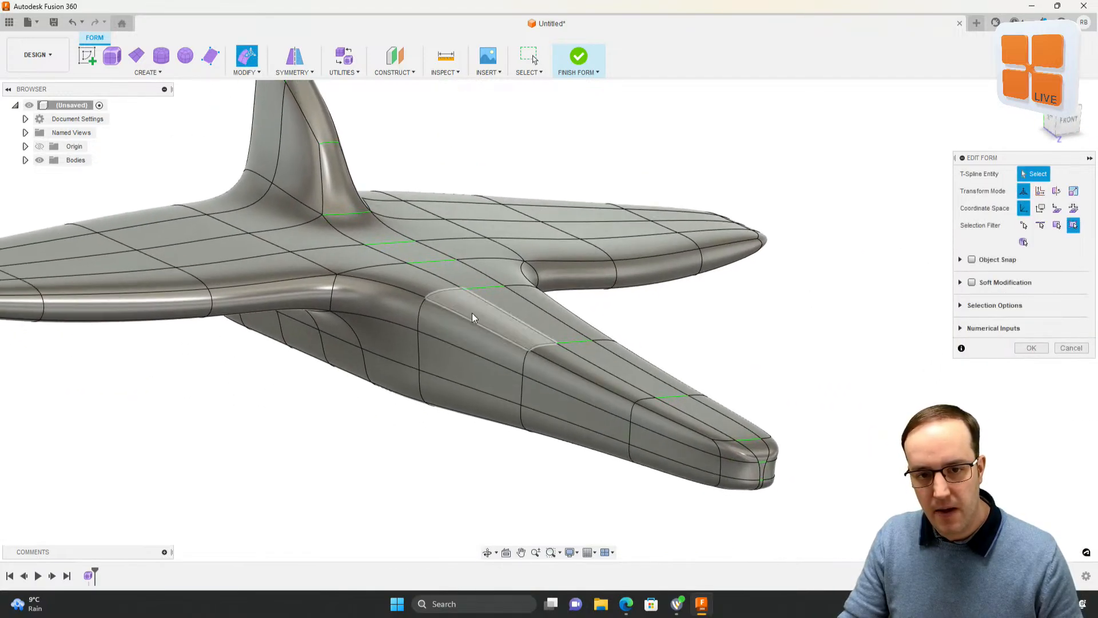
{"action": "left_click", "coordinate": [420, 255]}
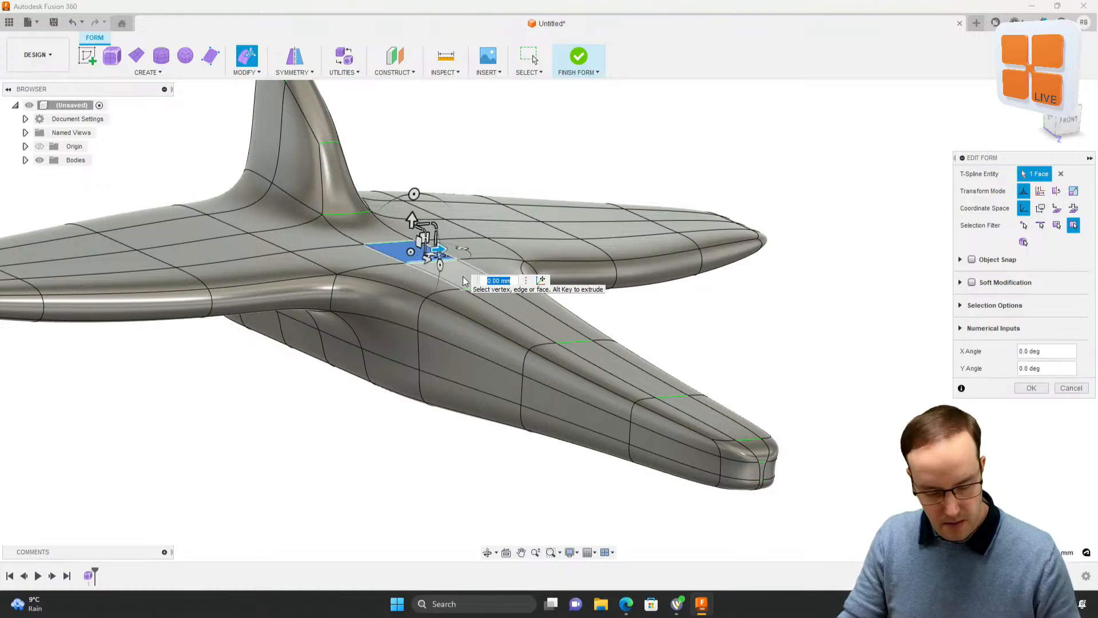
{"action": "left_click", "coordinate": [464, 276]}
{"action": "left_click", "coordinate": [472, 280]}
{"action": "left_click", "coordinate": [473, 285]}
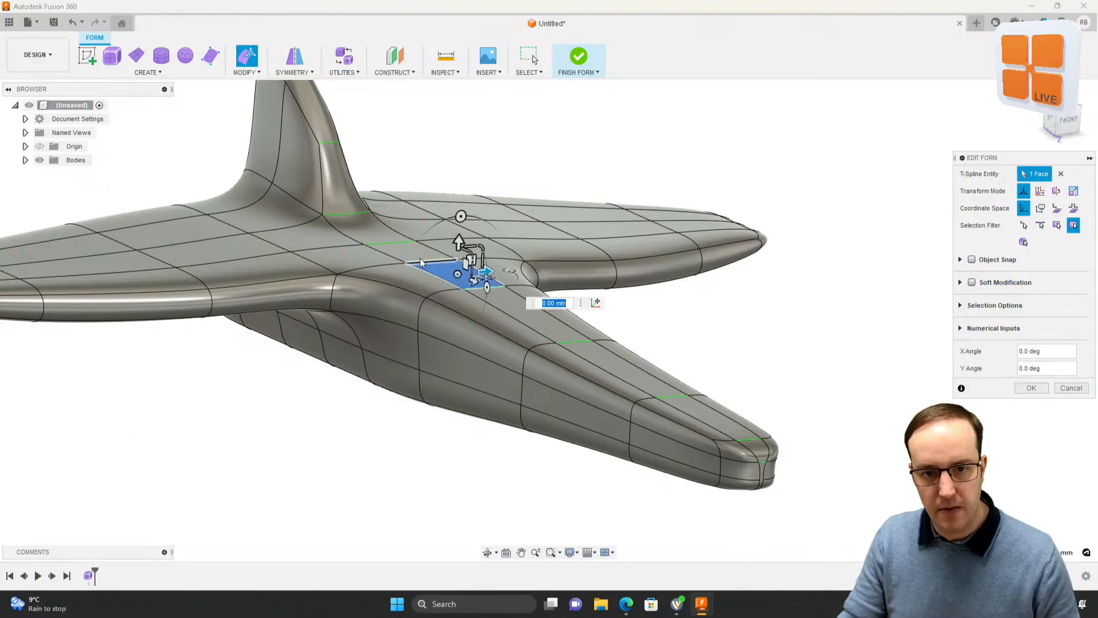
{"action": "left_click", "coordinate": [420, 258], "text": "ctrl"}
{"action": "left_click", "coordinate": [507, 304], "text": "ctrl"}
{"action": "mouse_move", "coordinate": [540, 358]}
{"action": "middle_mouse_down", "text": "shift"}
{"action": "mouse_move", "coordinate": [573, 364]}
{"action": "mouse_move", "coordinate": [532, 370]}
{"action": "middle_mouse_up", "text": "shift"}
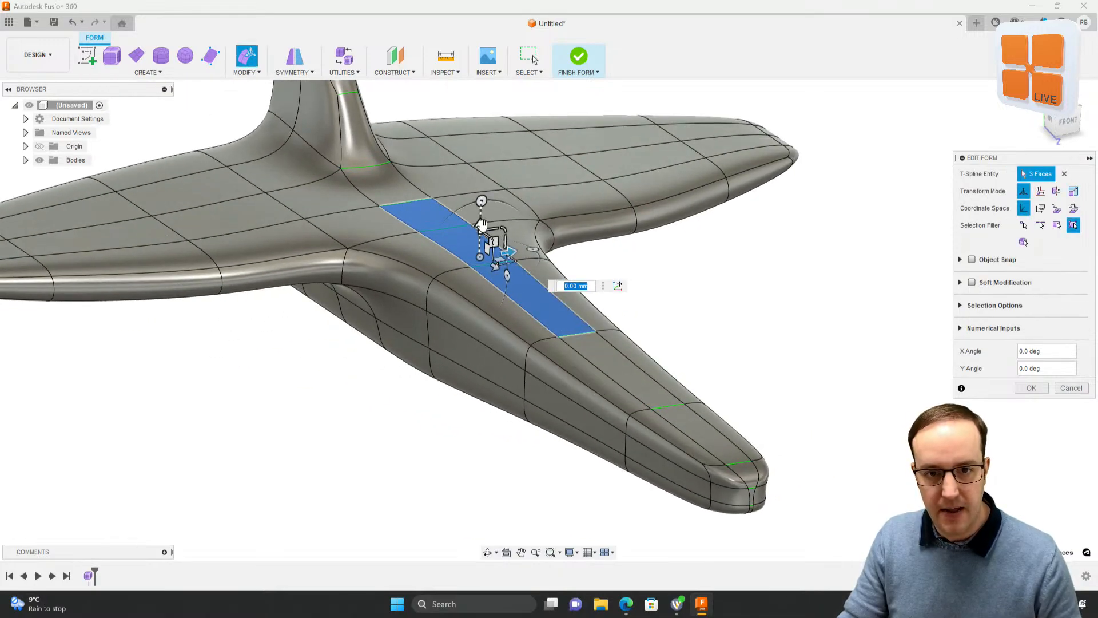
{"action": "left_click_drag", "start_coordinate": [481, 228], "coordinate": [489, 166]}
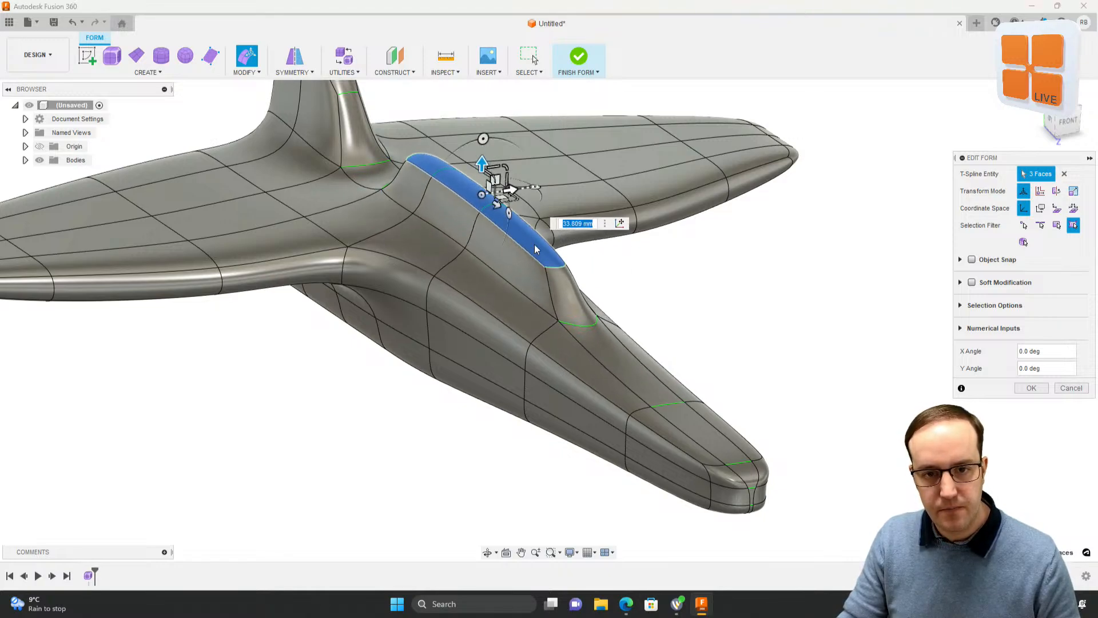
Step: Select the faces along the canopy's side and pull them outward to widen the canopy
{"action": "left_click", "coordinate": [433, 192]}
{"action": "left_click", "coordinate": [452, 219], "text": "ctrl"}
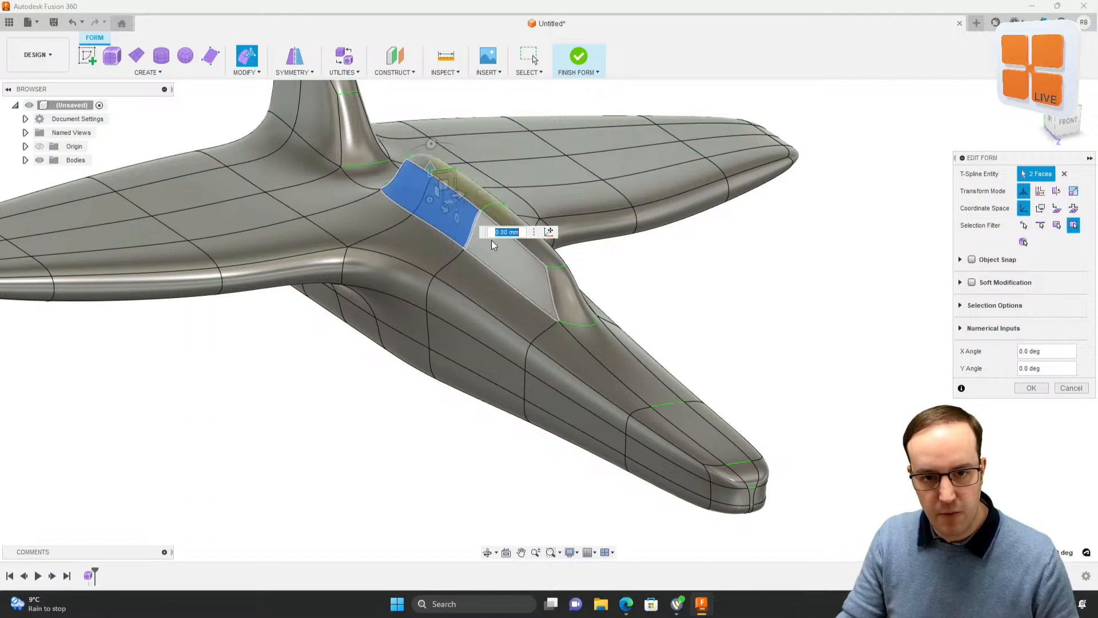
{"action": "left_click", "coordinate": [493, 241], "text": "ctrl"}
{"action": "left_click_drag", "start_coordinate": [490, 218], "coordinate": [476, 222]}
{"action": "left_click", "coordinate": [659, 256]}
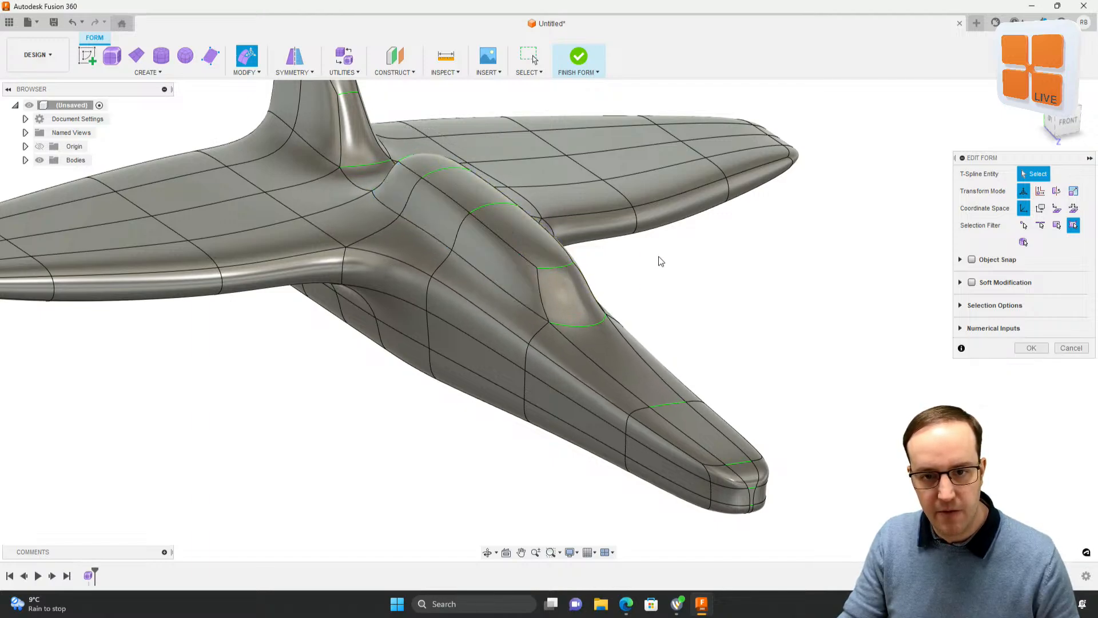
Step: Slope the canopy's top by raising its rear part and lowering the face at its front
{"action": "left_click", "coordinate": [437, 163]}
{"action": "left_click_drag", "start_coordinate": [432, 135], "coordinate": [430, 121]}
{"action": "middle_click_drag", "start_coordinate": [432, 123], "coordinate": [668, 242], "text": "shift"}
{"action": "left_click", "coordinate": [706, 276]}
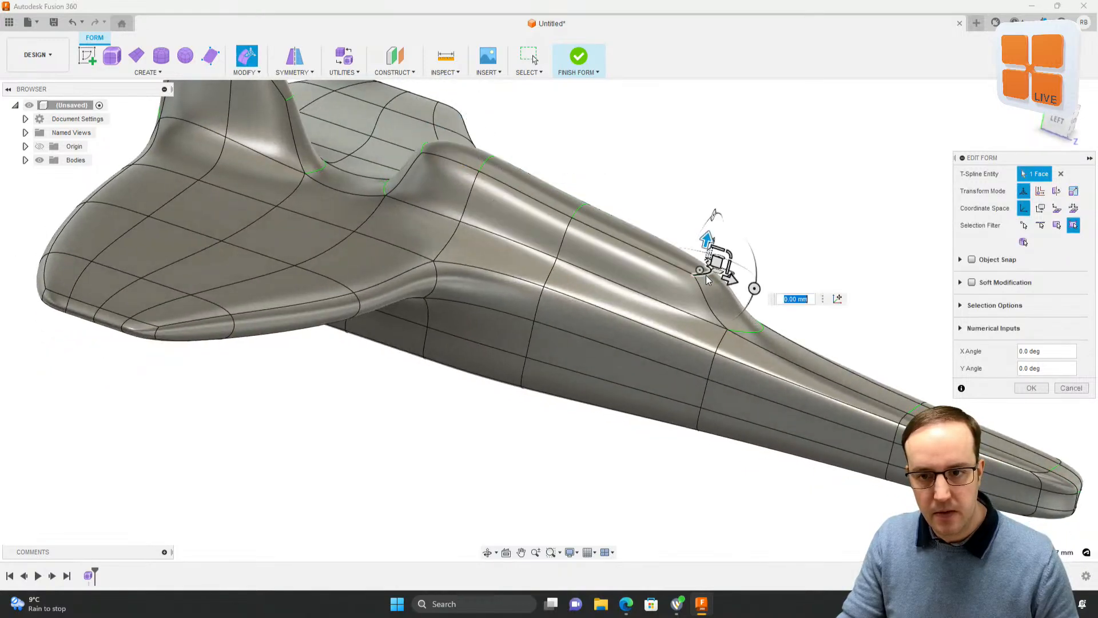
{"action": "left_click_drag", "start_coordinate": [705, 243], "coordinate": [703, 258]}
{"action": "left_click", "coordinate": [732, 235]}
{"action": "mouse_move", "coordinate": [732, 235]}
{"action": "middle_mouse_down", "text": "shift"}
{"action": "mouse_move", "coordinate": [721, 265]}
{"action": "mouse_move", "coordinate": [704, 245]}
{"action": "mouse_move", "coordinate": [772, 245]}
{"action": "mouse_move", "coordinate": [742, 253]}
{"action": "middle_mouse_up", "text": "shift"}
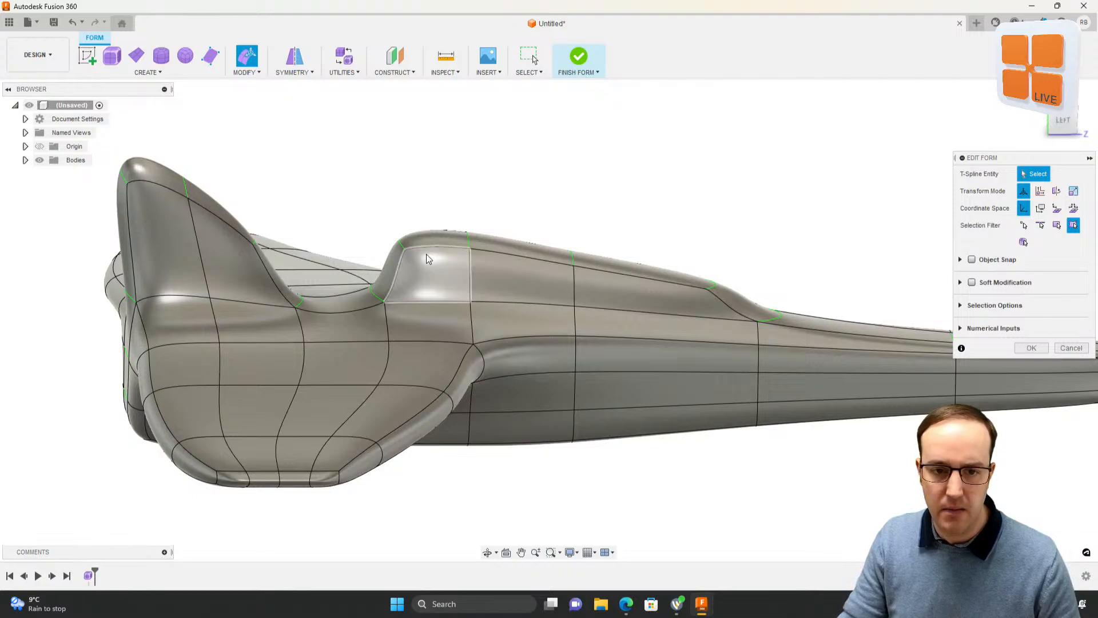
Step: Reshape the back of the canopy by adjusting its rear sloping face and moving its upper rear edge forward
{"action": "left_click", "coordinate": [394, 270]}
{"action": "middle_click_drag", "start_coordinate": [393, 269], "coordinate": [334, 217]}
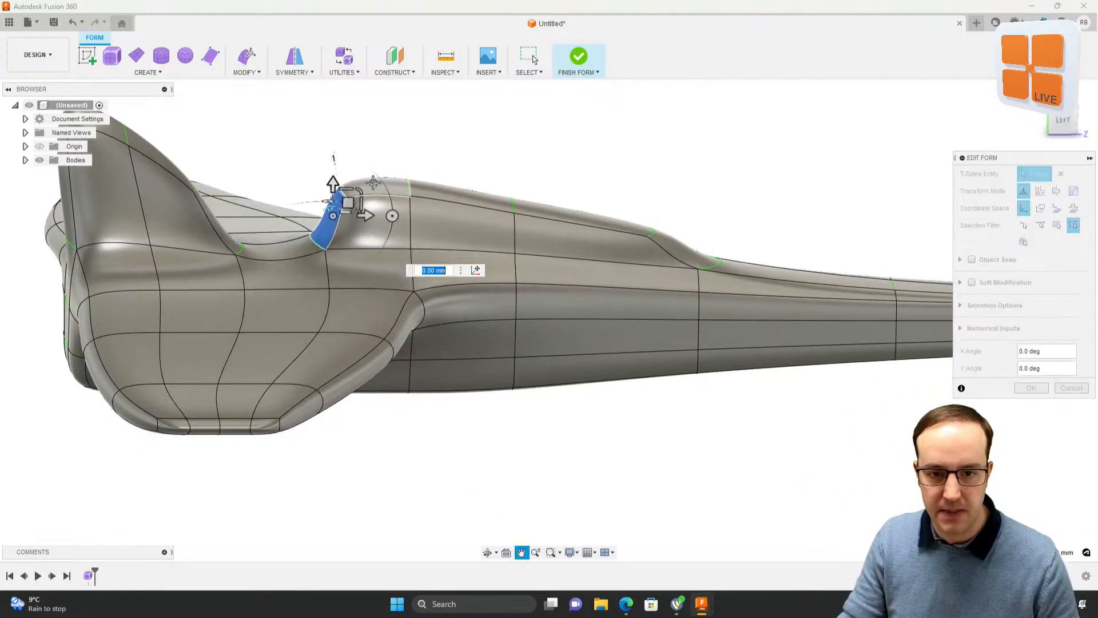
{"action": "mouse_move", "coordinate": [355, 216]}
{"action": "left_mouse_down"}
{"action": "mouse_move", "coordinate": [375, 216]}
{"action": "mouse_move", "coordinate": [353, 225]}
{"action": "mouse_move", "coordinate": [364, 223]}
{"action": "left_mouse_up"}
{"action": "left_click", "coordinate": [338, 193]}
{"action": "middle_click_drag", "start_coordinate": [346, 192], "coordinate": [354, 195], "text": "shift"}
{"action": "left_click", "coordinate": [354, 194]}
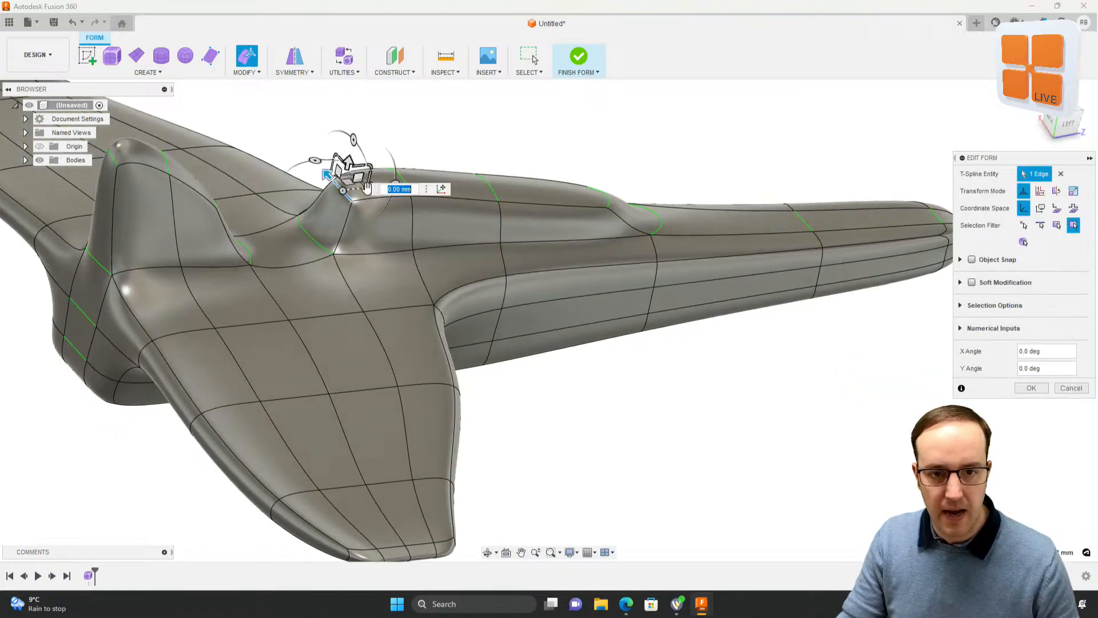
{"action": "left_click_drag", "start_coordinate": [367, 188], "coordinate": [405, 182]}
{"action": "middle_click_drag", "start_coordinate": [525, 197], "coordinate": [585, 375], "text": "shift"}
Step: Select the two body side faces ahead of the wing and extrude them outward about 21 mm as engine pods
{"action": "left_click", "coordinate": [580, 374]}
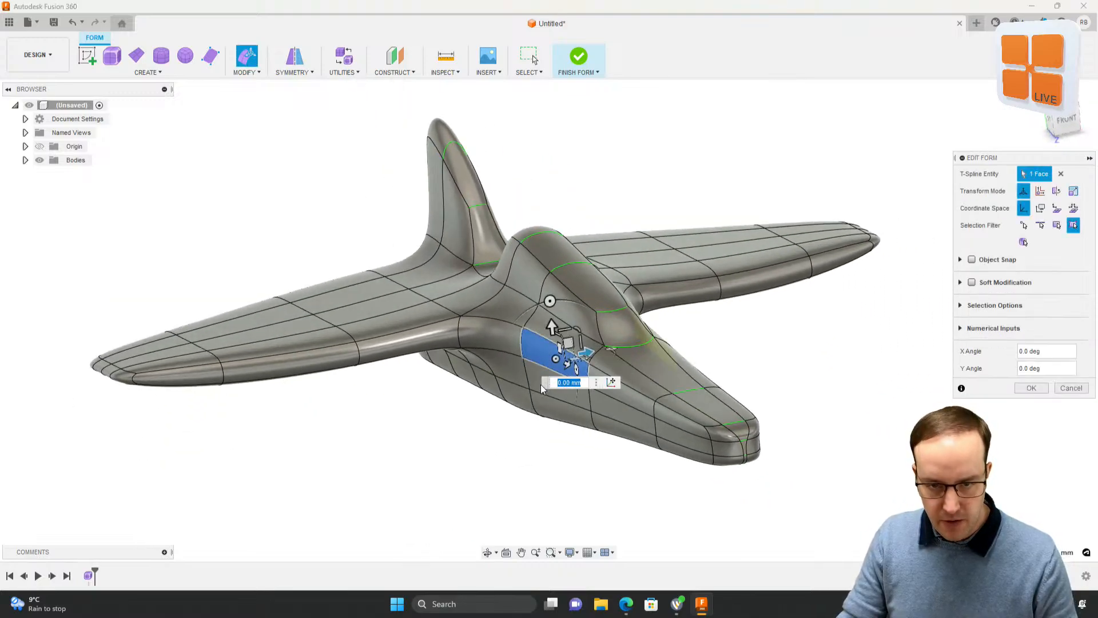
{"action": "left_click", "coordinate": [538, 386], "text": "shift"}
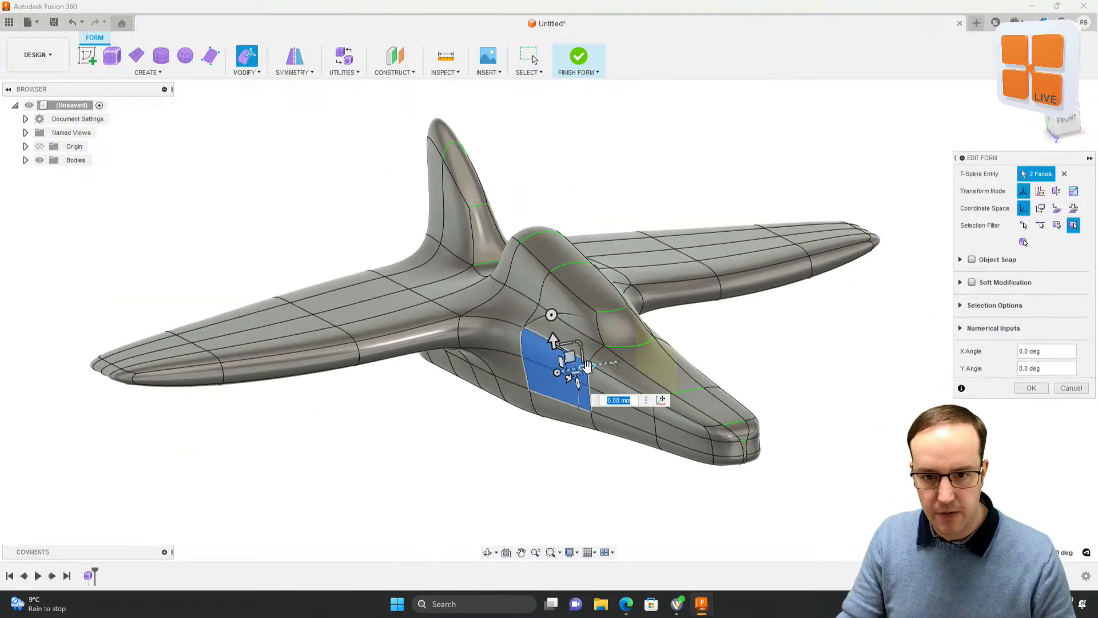
{"action": "left_click_drag", "start_coordinate": [588, 366], "coordinate": [548, 373]}
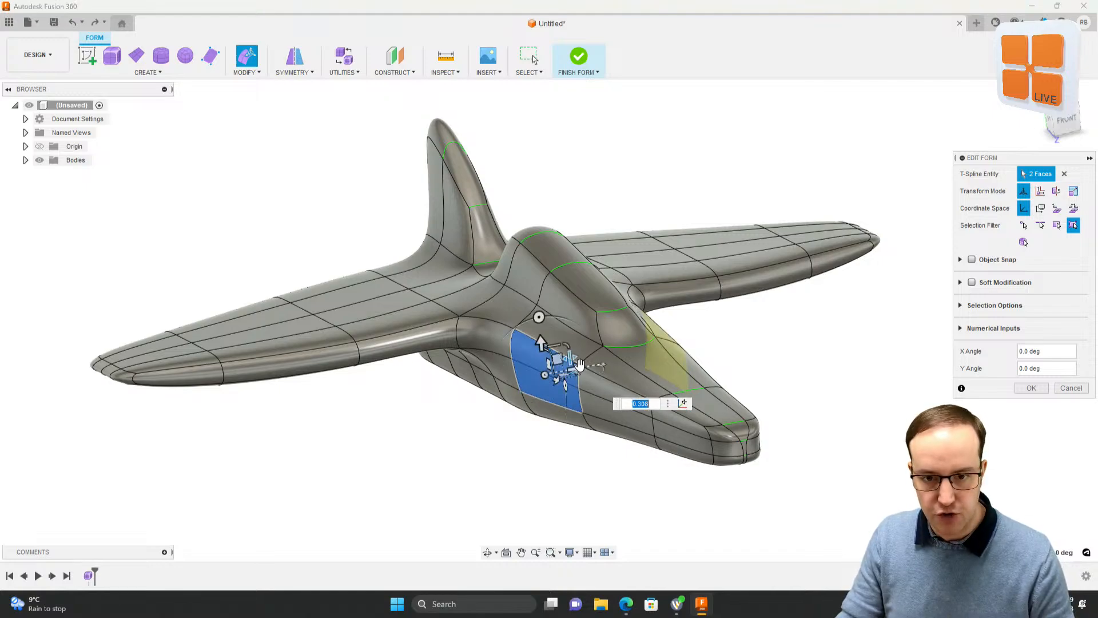
{"action": "left_click_drag", "start_coordinate": [575, 372], "coordinate": [546, 396]}
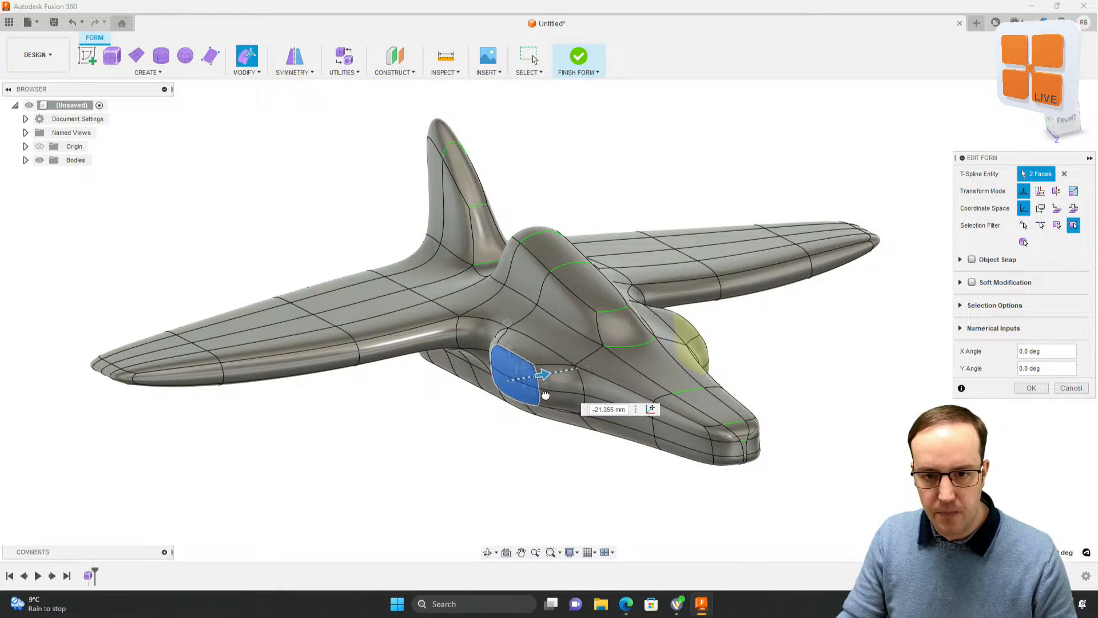
{"action": "left_click", "coordinate": [526, 465]}
Step: Select the two curved edges at the engine pod's rear, near the wing root, and move them outward
{"action": "scroll", "coordinate": [559, 396], "scroll_direction": "down", "scroll_amount": 2}
{"action": "scroll", "coordinate": [556, 394], "scroll_direction": "up", "scroll_amount": 5}
{"action": "middle_click_drag", "start_coordinate": [556, 392], "coordinate": [491, 368], "text": "shift"}
{"action": "left_click", "coordinate": [423, 286]}
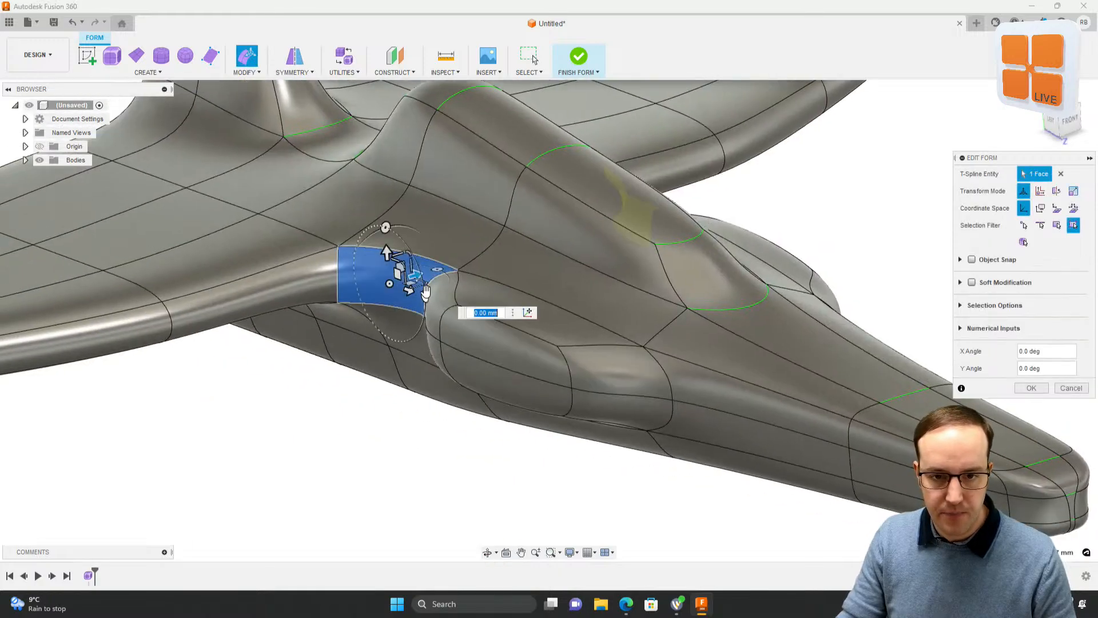
{"action": "left_click", "coordinate": [392, 383]}
{"action": "middle_click_drag", "start_coordinate": [393, 383], "coordinate": [544, 280], "text": "shift"}
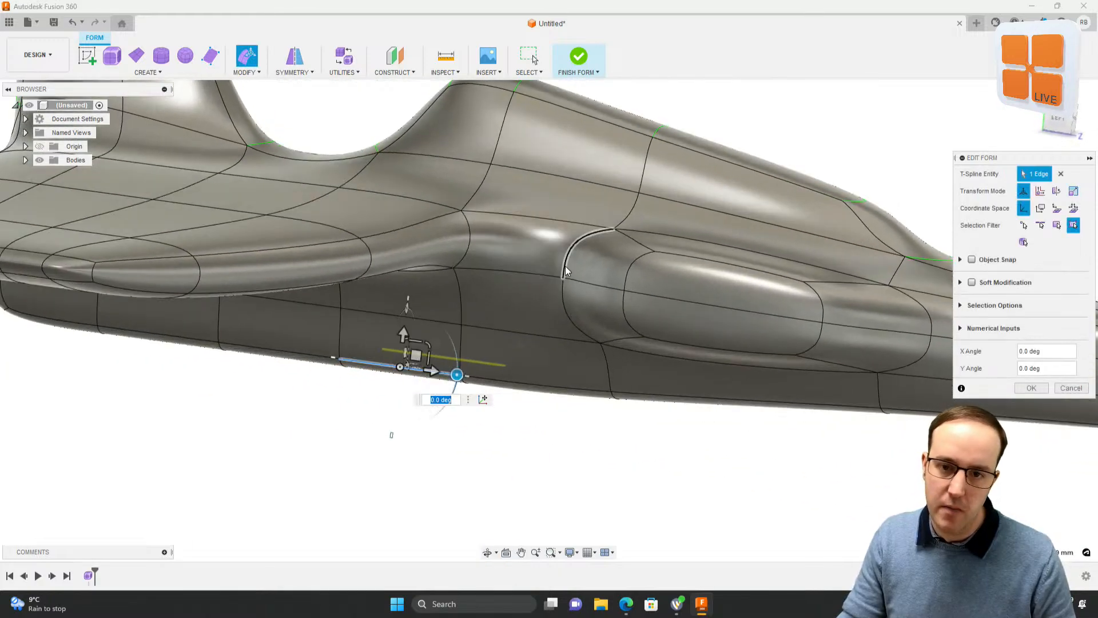
{"action": "left_click", "coordinate": [565, 268]}
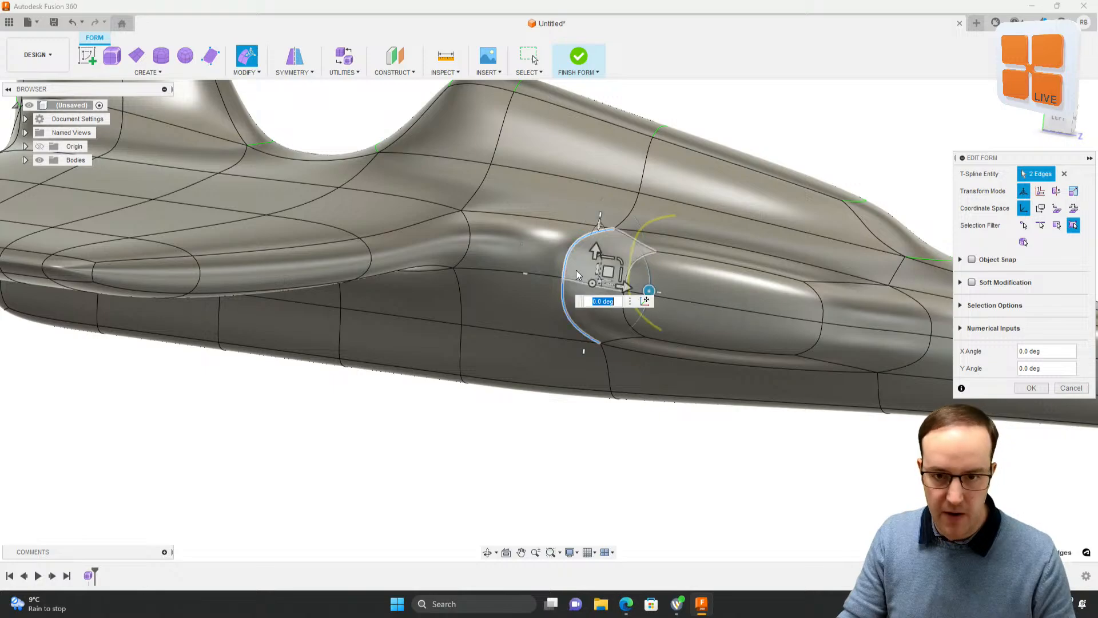
{"action": "mouse_move", "coordinate": [576, 270]}
{"action": "middle_mouse_down", "text": "shift"}
{"action": "mouse_move", "coordinate": [595, 286]}
{"action": "mouse_move", "coordinate": [585, 288]}
{"action": "middle_mouse_up", "text": "shift"}
{"action": "left_click_drag", "start_coordinate": [460, 323], "coordinate": [415, 341]}
{"action": "left_click", "coordinate": [405, 413]}
Step: Select the two curved edges at the engine pod's front and move them about 11 mm inward toward the body
{"action": "middle_click_drag", "start_coordinate": [404, 413], "coordinate": [576, 375], "text": "shift"}
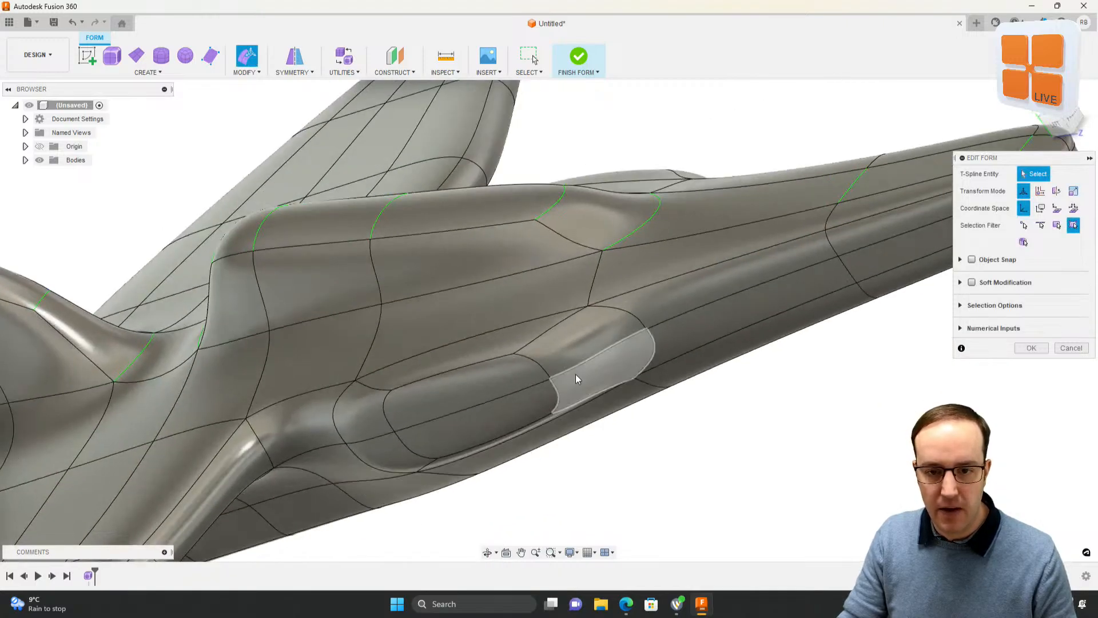
{"action": "left_click", "coordinate": [654, 347]}
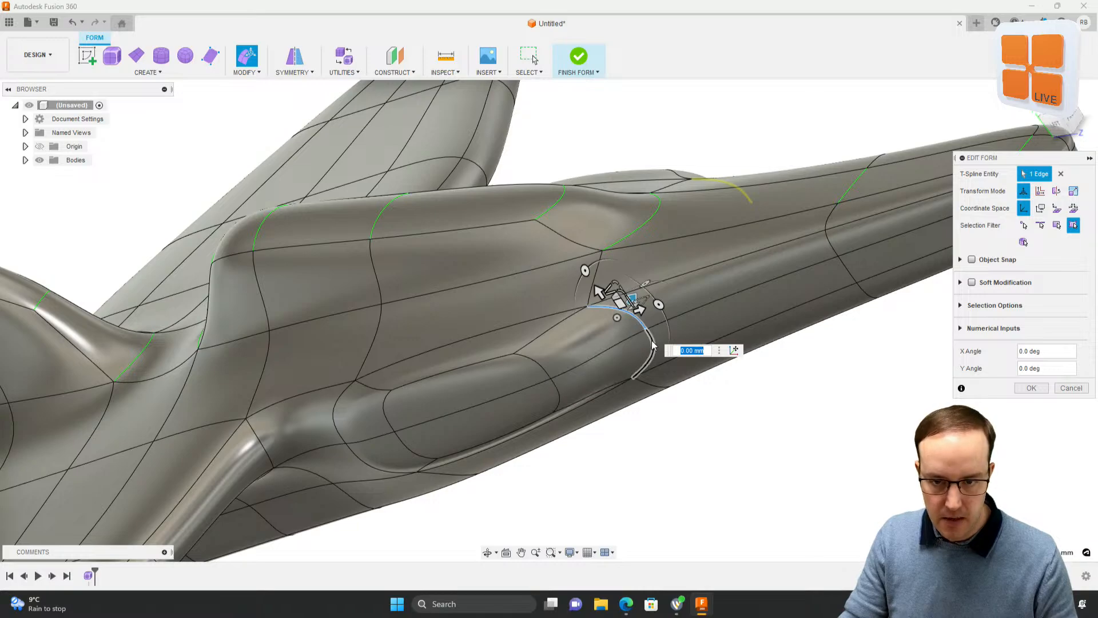
{"action": "left_click", "coordinate": [653, 345], "text": "shift"}
{"action": "middle_click_drag", "start_coordinate": [653, 345], "coordinate": [628, 331], "text": "shift"}
{"action": "left_click_drag", "start_coordinate": [635, 321], "coordinate": [653, 298]}
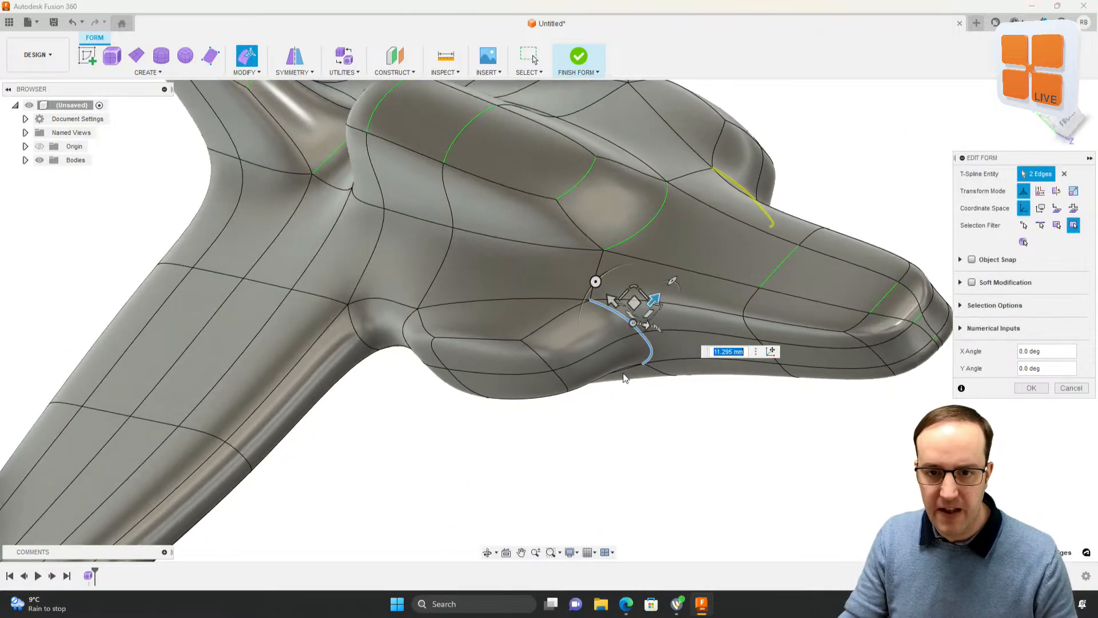
{"action": "left_click", "coordinate": [632, 400]}
Step: Select the engine pod's two front faces, push them rearward into the pod as an air intake, and rotate them -15 degrees
{"action": "middle_click_drag", "start_coordinate": [633, 400], "coordinate": [608, 338], "text": "shift"}
{"action": "left_click", "coordinate": [607, 341]}
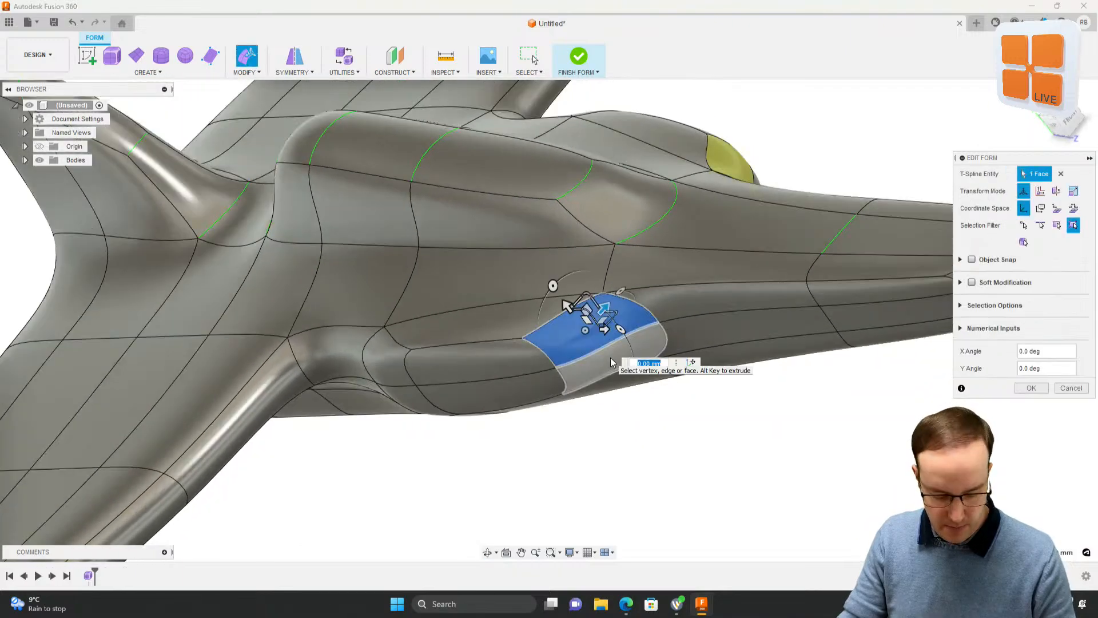
{"action": "left_click", "coordinate": [610, 358], "text": "shift"}
{"action": "left_click_drag", "start_coordinate": [610, 345], "coordinate": [423, 351]}
{"action": "left_click_drag", "start_coordinate": [506, 350], "coordinate": [437, 335]}
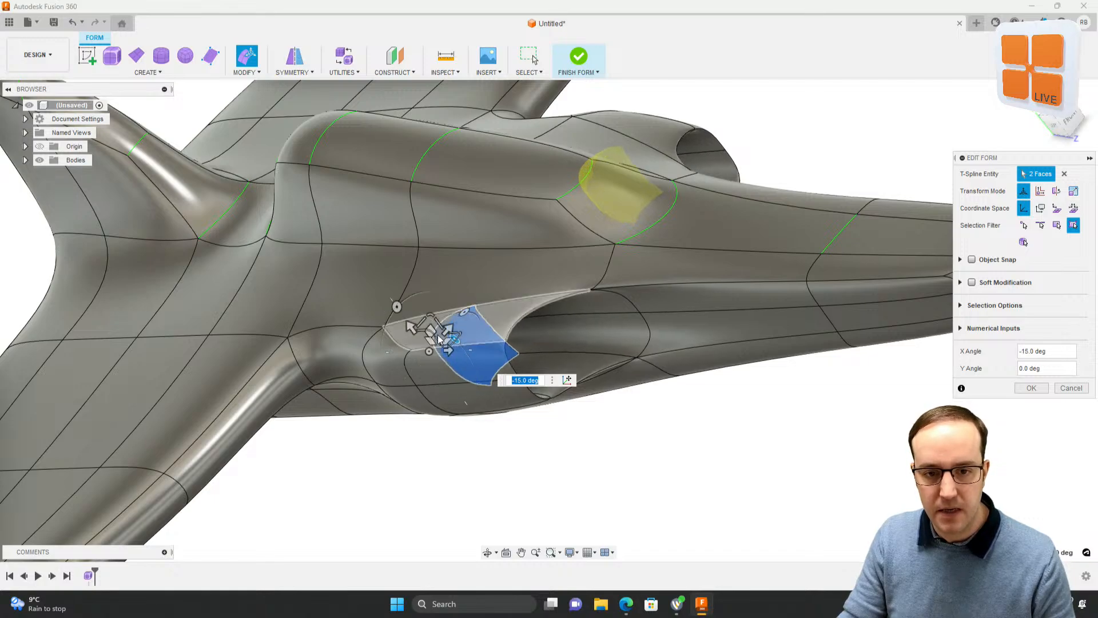
Step: Scale down the two inner faces of the air intake and move them about 11 mm toward the body's centre
{"action": "middle_click_drag", "start_coordinate": [441, 321], "coordinate": [418, 339], "text": "shift"}
{"action": "mouse_move", "coordinate": [439, 324]}
{"action": "left_mouse_down"}
{"action": "mouse_move", "coordinate": [427, 333]}
{"action": "mouse_move", "coordinate": [433, 343]}
{"action": "left_mouse_up"}
{"action": "middle_click_drag", "start_coordinate": [433, 343], "coordinate": [483, 346], "text": "shift"}
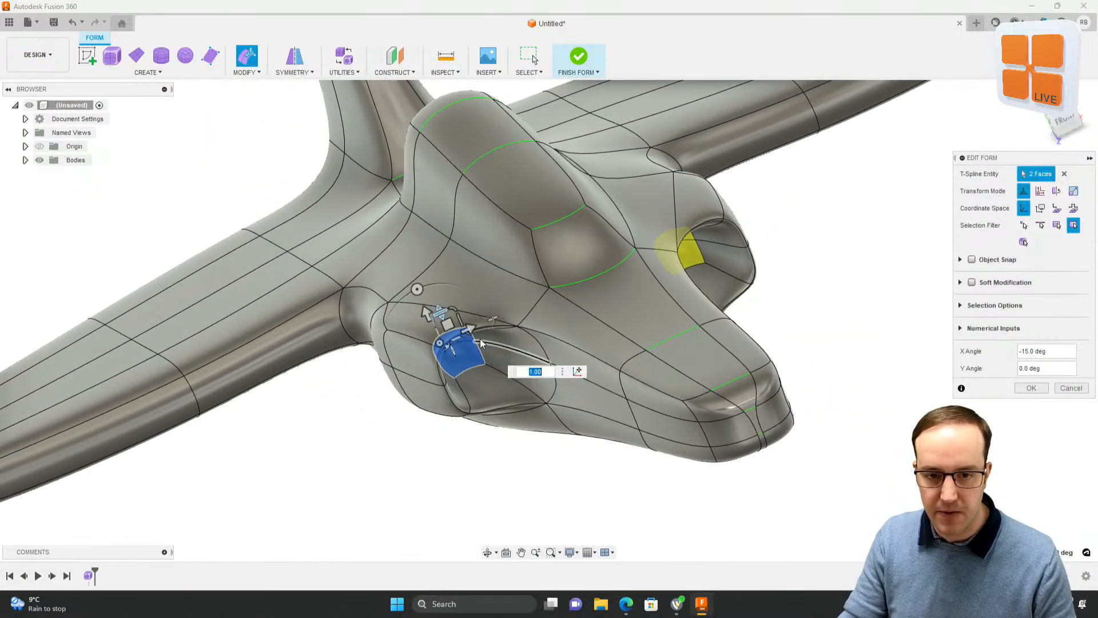
{"action": "left_click_drag", "start_coordinate": [471, 331], "coordinate": [500, 316]}
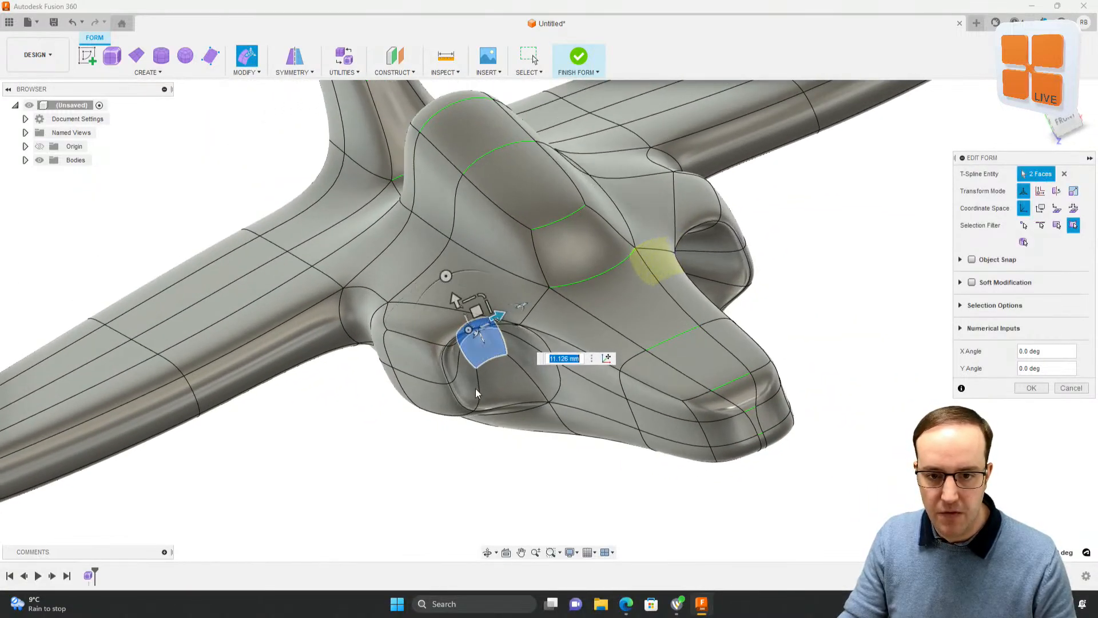
Step: Select the fuselage's rear face below the tail fin and scale it about 2.8 times in width and 2.3 times in height
{"action": "left_click", "coordinate": [589, 507]}
{"action": "scroll", "coordinate": [626, 475], "scroll_direction": "up", "scroll_amount": 2}
{"action": "middle_click_drag", "start_coordinate": [626, 475], "coordinate": [611, 444], "text": "shift"}
{"action": "scroll", "coordinate": [638, 445], "scroll_direction": "up", "scroll_amount": 2}
{"action": "scroll", "coordinate": [628, 445], "scroll_direction": "down", "scroll_amount": 8}
{"action": "scroll", "coordinate": [619, 445], "scroll_direction": "up", "scroll_amount": 3}
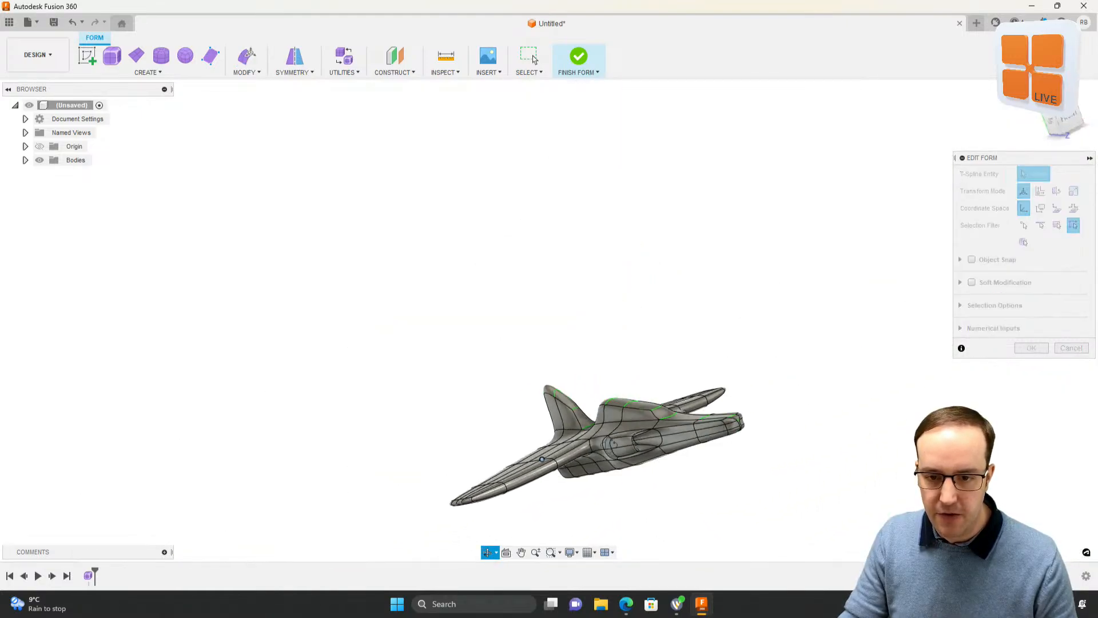
{"action": "middle_click_drag", "start_coordinate": [542, 459], "coordinate": [552, 471], "text": "shift"}
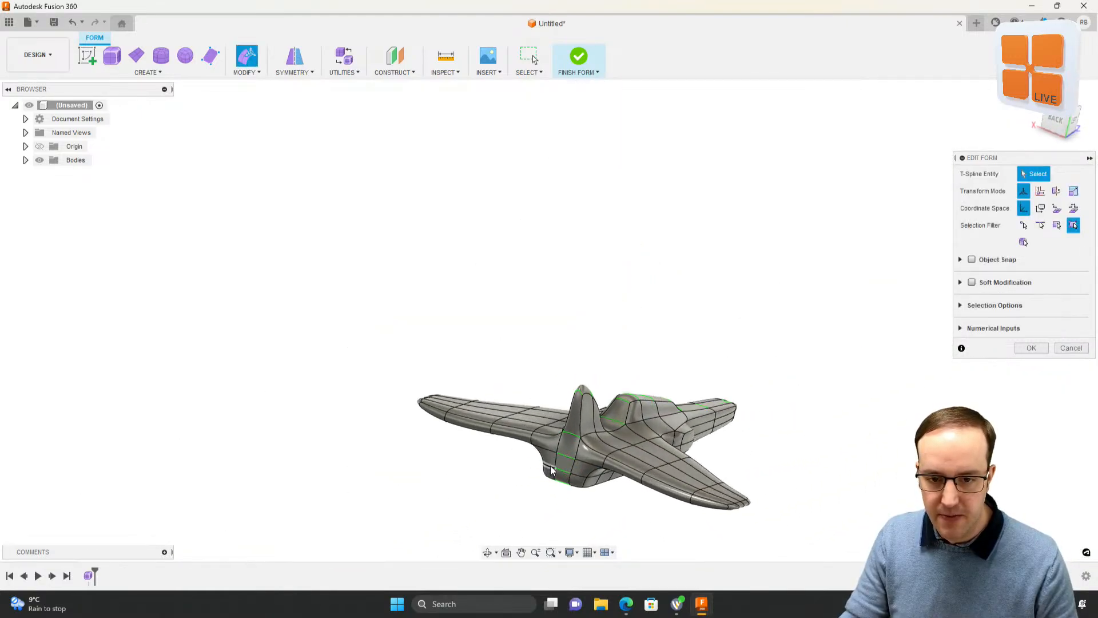
{"action": "scroll", "coordinate": [568, 462], "scroll_direction": "up", "scroll_amount": 5}
{"action": "left_click", "coordinate": [564, 463]}
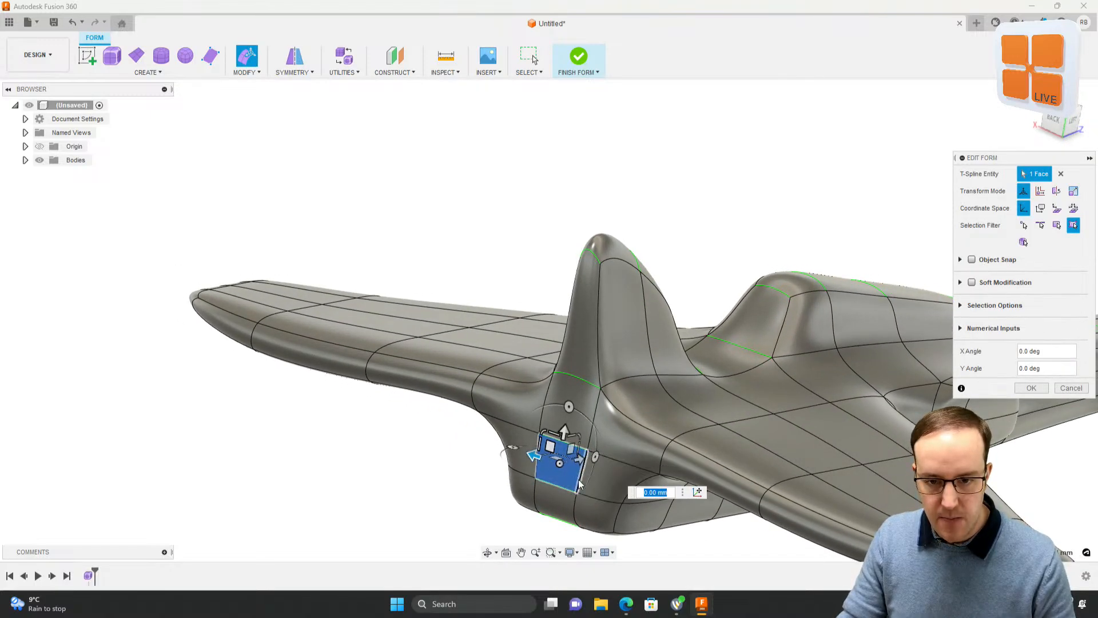
{"action": "mouse_move", "coordinate": [566, 467]}
{"action": "left_mouse_down"}
{"action": "mouse_move", "coordinate": [552, 464]}
{"action": "mouse_move", "coordinate": [565, 465]}
{"action": "left_mouse_up"}
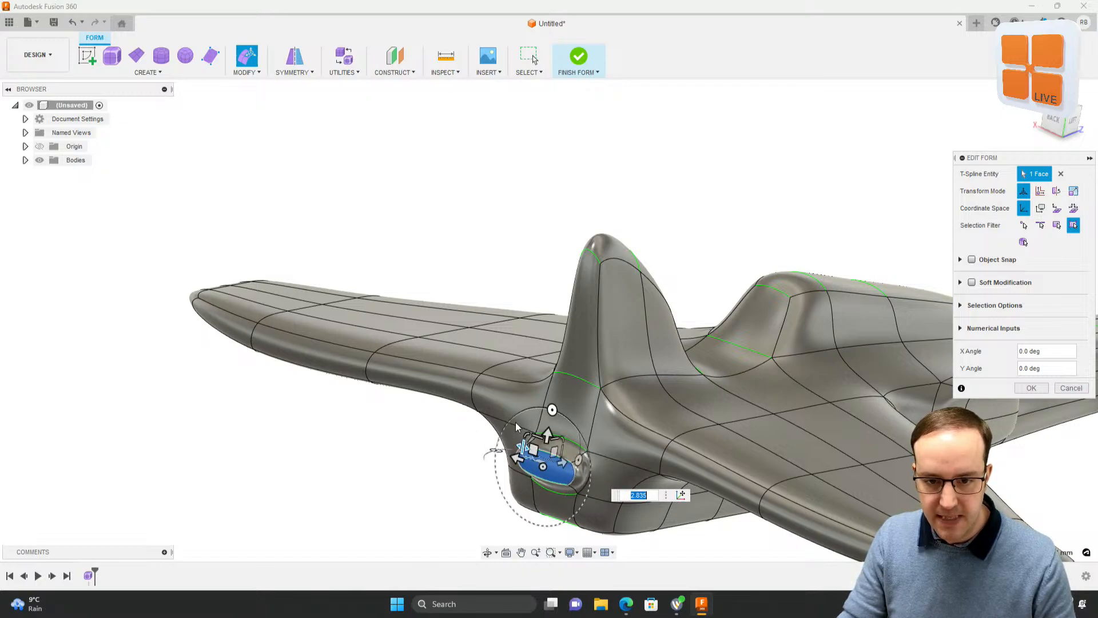
{"action": "left_click_drag", "start_coordinate": [537, 435], "coordinate": [544, 414]}
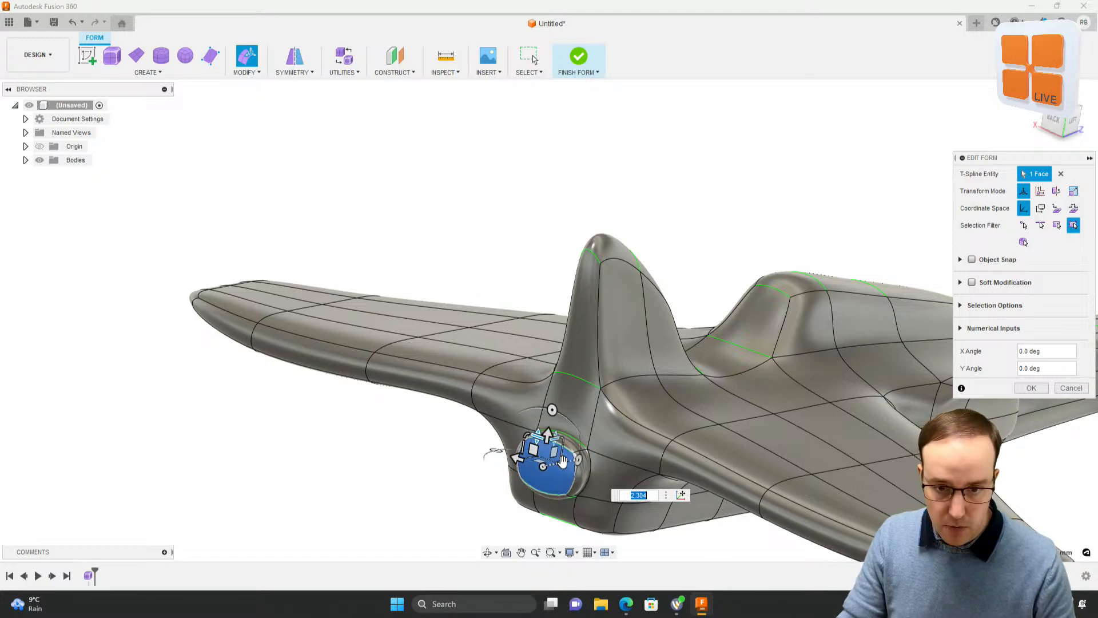
Step: Push the scaled rear face about 83 mm forward into the fuselage as an exhaust opening
{"action": "left_click_drag", "start_coordinate": [573, 462], "coordinate": [666, 445]}
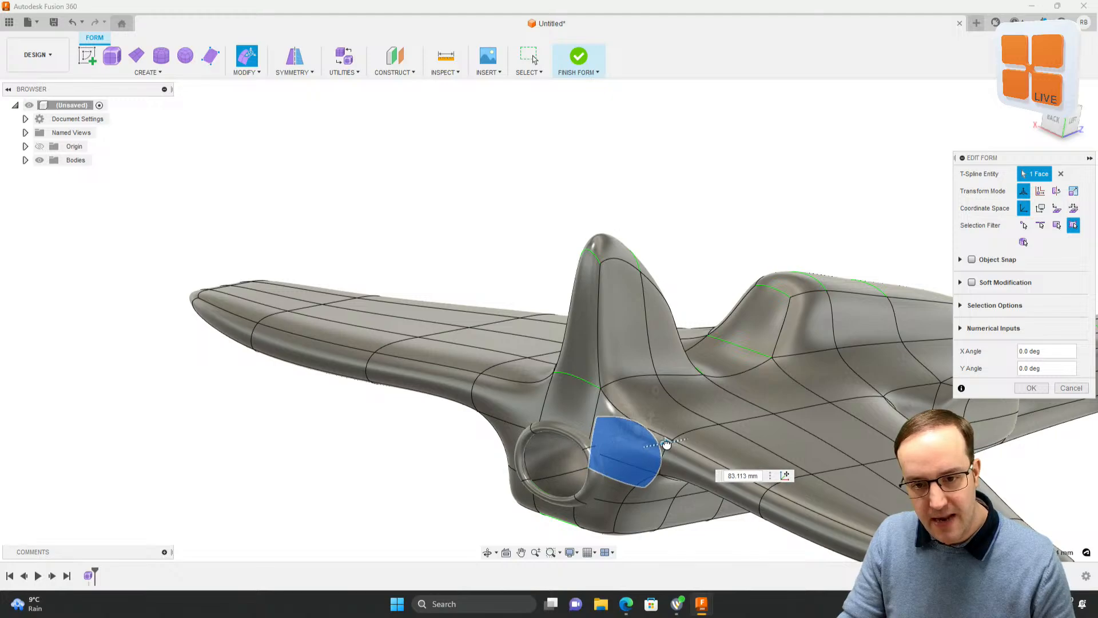
{"action": "left_click", "coordinate": [480, 493]}
{"action": "middle_click_drag", "start_coordinate": [567, 503], "coordinate": [654, 312], "text": "shift"}
{"action": "scroll", "coordinate": [618, 485], "scroll_direction": "up", "scroll_amount": 2}
{"action": "scroll", "coordinate": [709, 500], "scroll_direction": "down", "scroll_amount": 5}
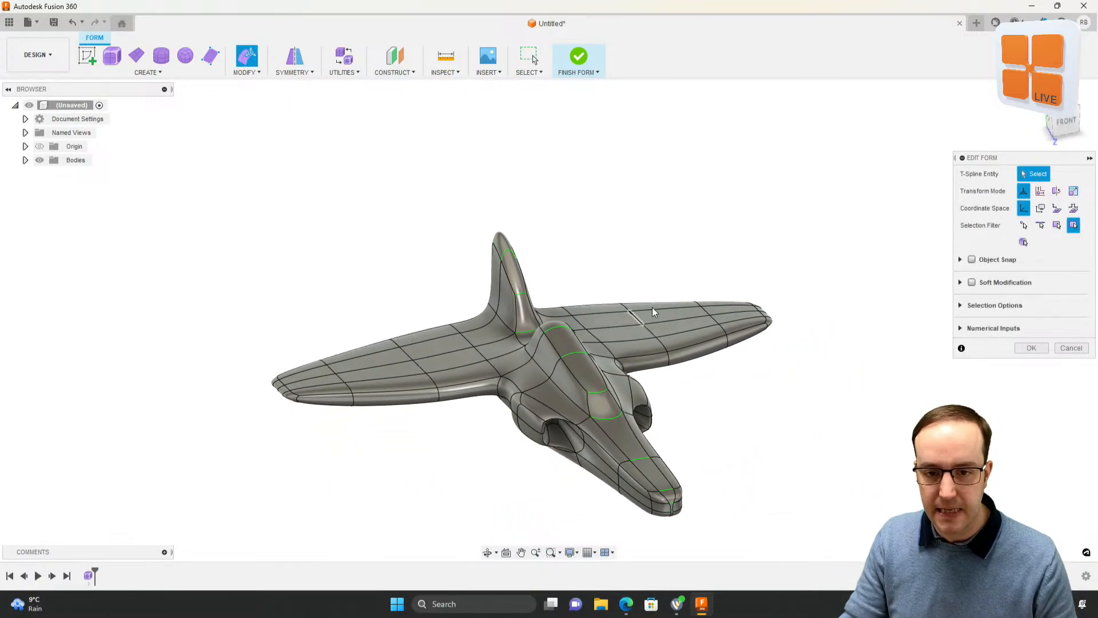
Step: Start a form in a new design and create a quadball about 136 mm in diameter on the horizontal plane at the origin
{"action": "left_click", "coordinate": [977, 24]}
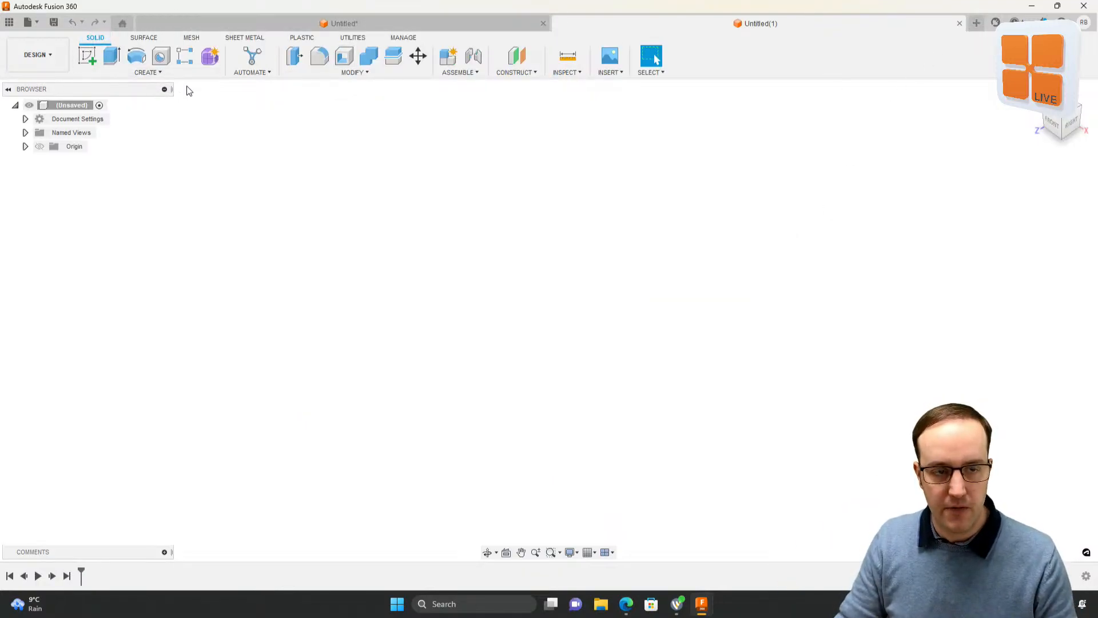
{"action": "left_click", "coordinate": [207, 57]}
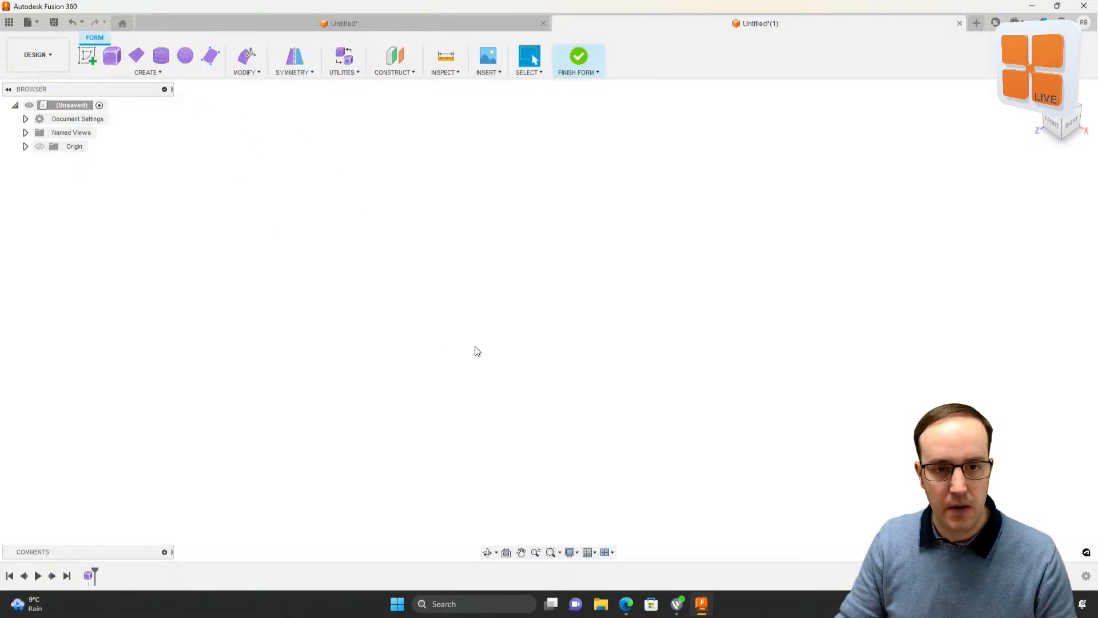
{"action": "left_click", "coordinate": [179, 60]}
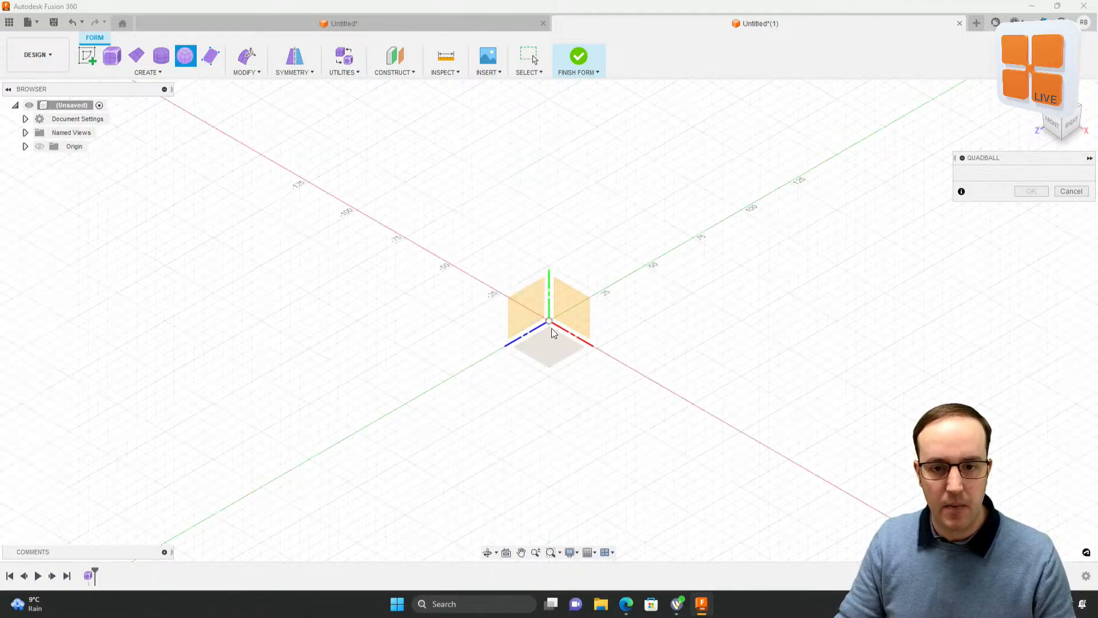
{"action": "left_click", "coordinate": [550, 344]}
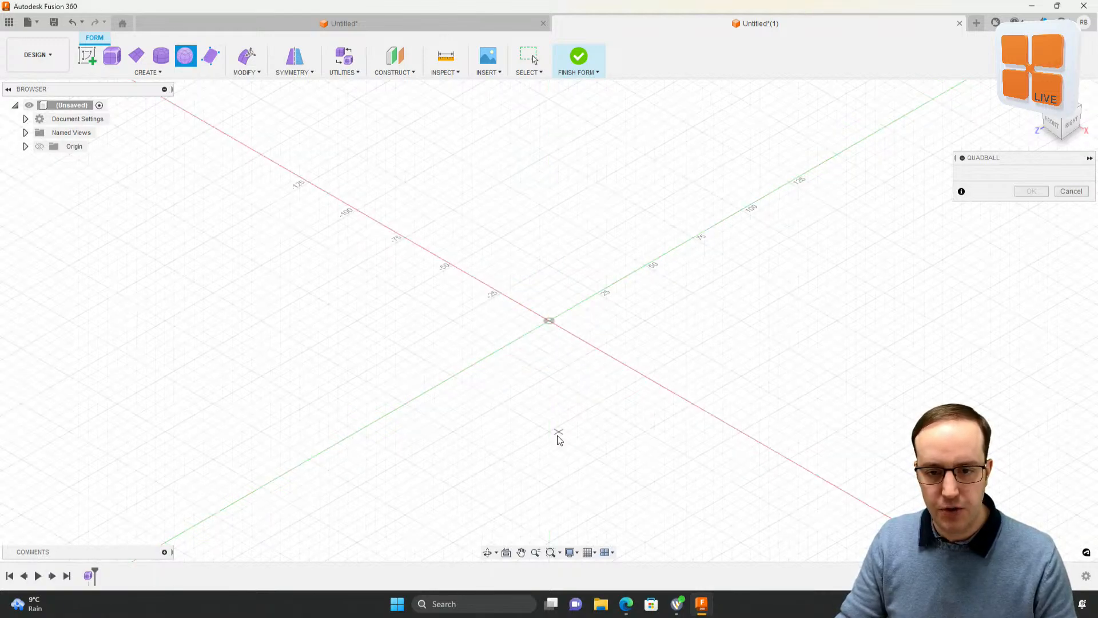
{"action": "left_click", "coordinate": [550, 324]}
{"action": "left_click_drag", "start_coordinate": [596, 347], "coordinate": [689, 396]}
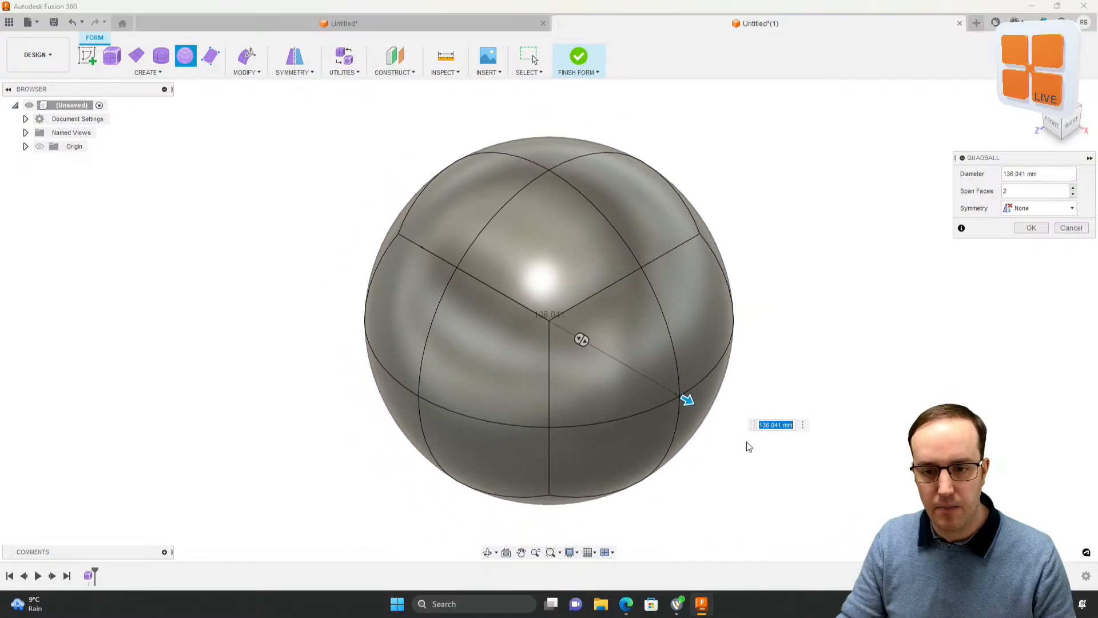
{"action": "middle_click_drag", "start_coordinate": [679, 429], "coordinate": [634, 395]}
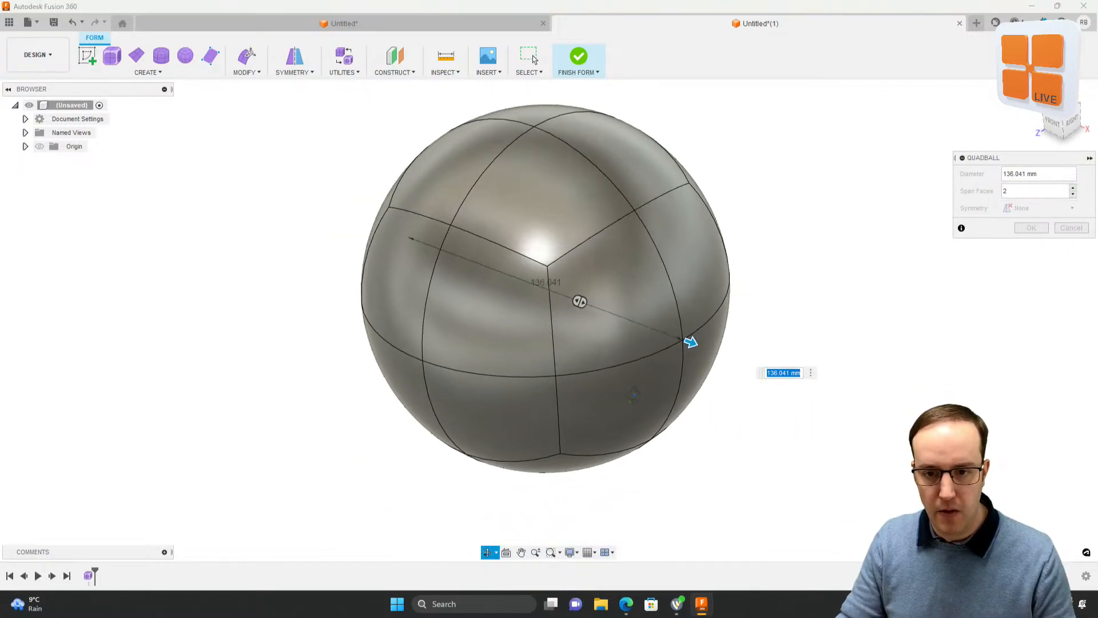
{"action": "key", "text": "Return"}
Step: Create a second quadball about 134.5 mm in diameter, centred on the origin inside the first one
{"action": "scroll", "coordinate": [804, 334], "scroll_direction": "up", "scroll_amount": 2}
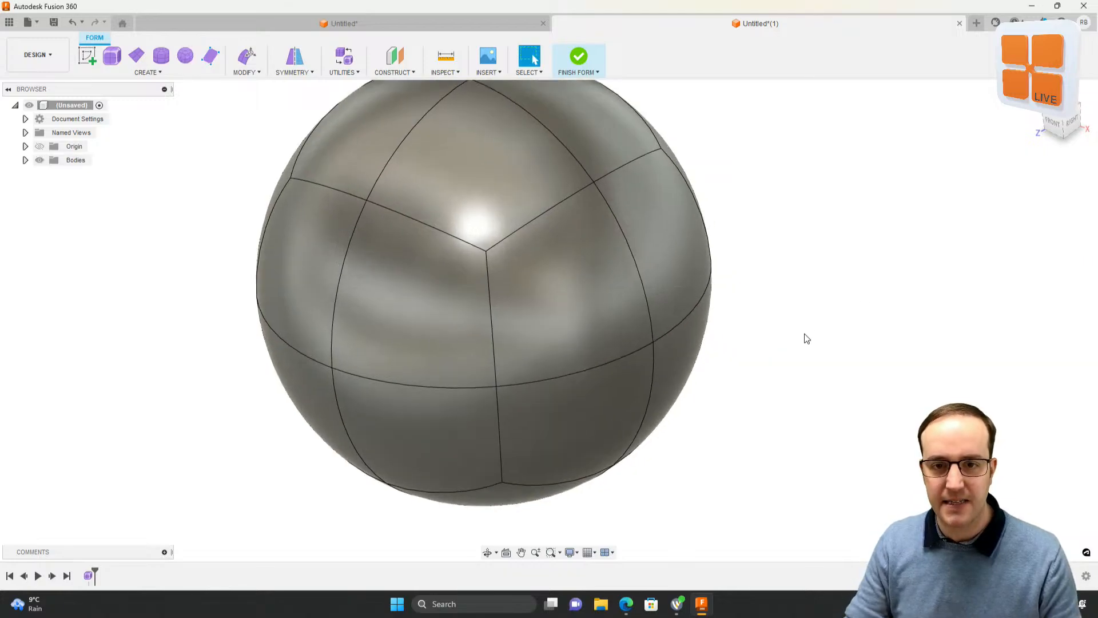
{"action": "scroll", "coordinate": [804, 334], "scroll_direction": "up", "scroll_amount": 1}
{"action": "scroll", "coordinate": [771, 333], "scroll_direction": "down", "scroll_amount": 3}
{"action": "middle_click_drag", "start_coordinate": [768, 334], "coordinate": [683, 372]}
{"action": "scroll", "coordinate": [653, 323], "scroll_direction": "down", "scroll_amount": 2}
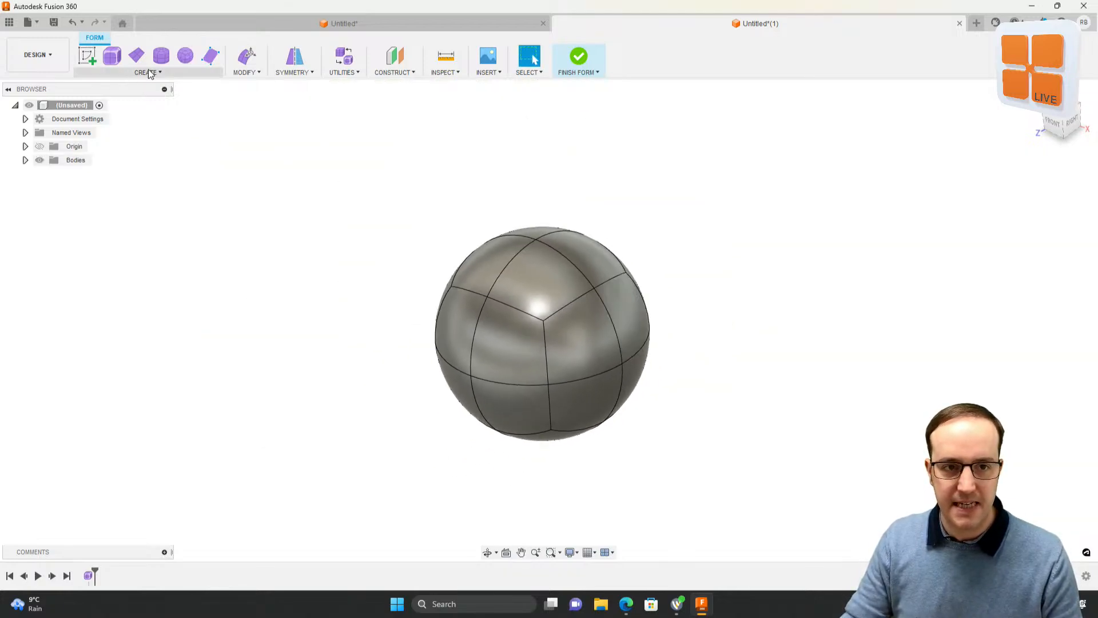
{"action": "left_click", "coordinate": [186, 56]}
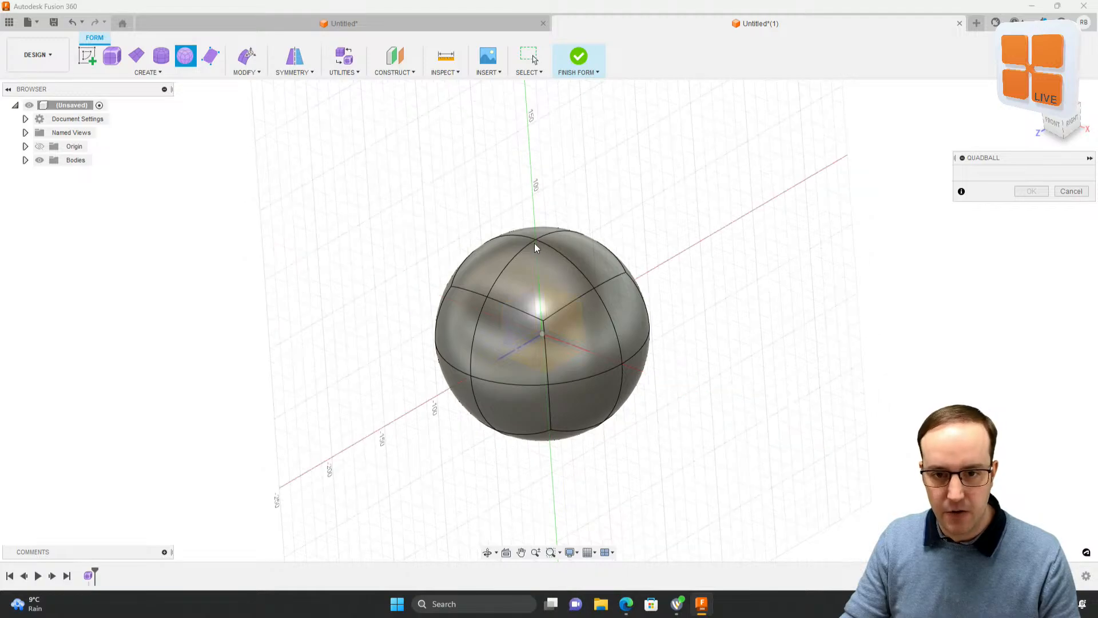
{"action": "left_click", "coordinate": [542, 336]}
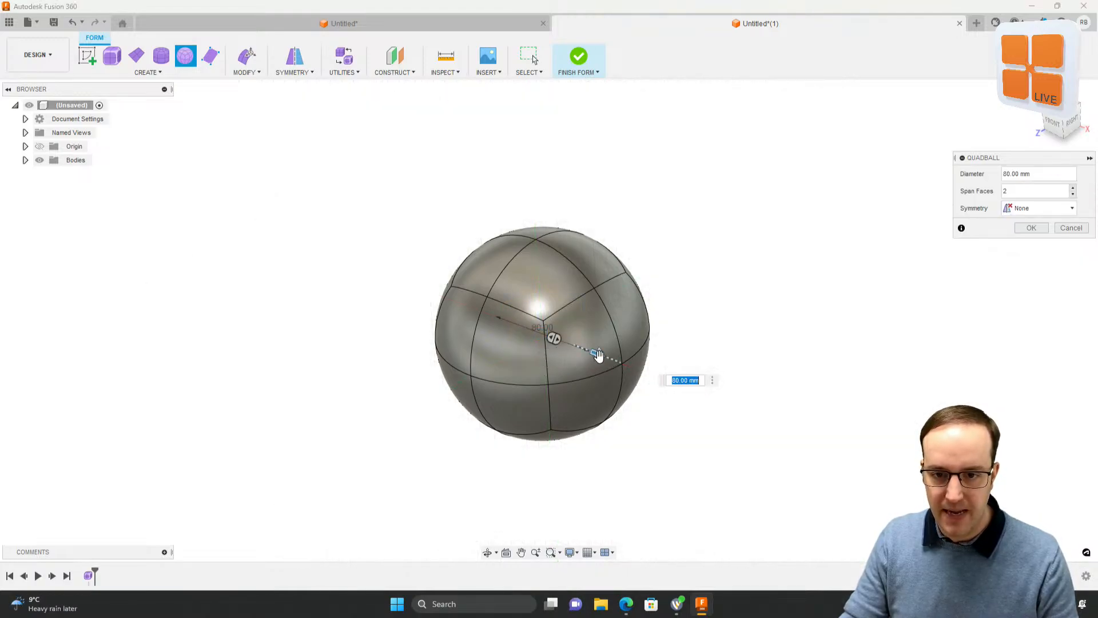
{"action": "left_click_drag", "start_coordinate": [597, 355], "coordinate": [631, 367]}
{"action": "scroll", "coordinate": [575, 336], "scroll_direction": "down", "scroll_amount": 3}
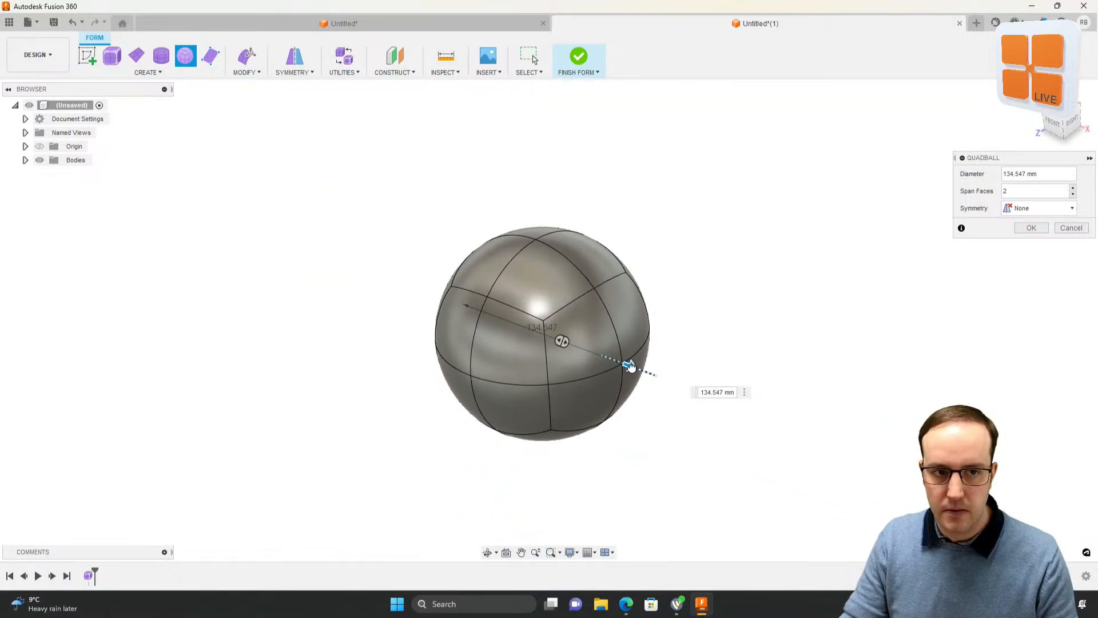
{"action": "left_click", "coordinate": [1032, 229]}
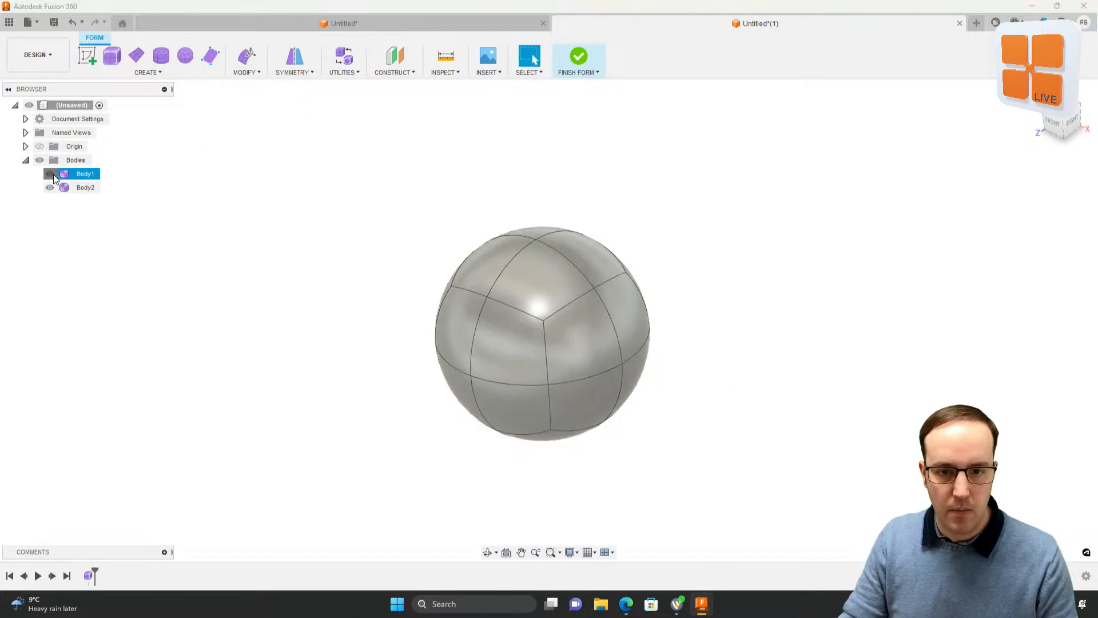
Step: Hide Body1, move the whole of Body2 about 58.5 mm upward with Edit Form, and show Body1 again
{"action": "left_click", "coordinate": [50, 174]}
{"action": "left_click", "coordinate": [74, 191]}
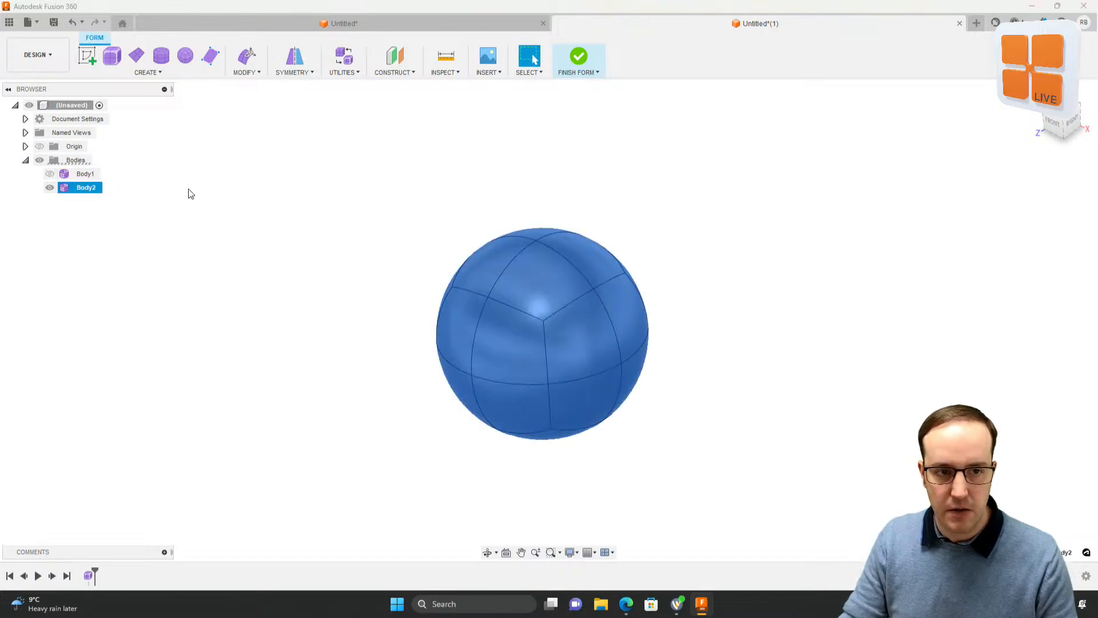
{"action": "left_click", "coordinate": [242, 62]}
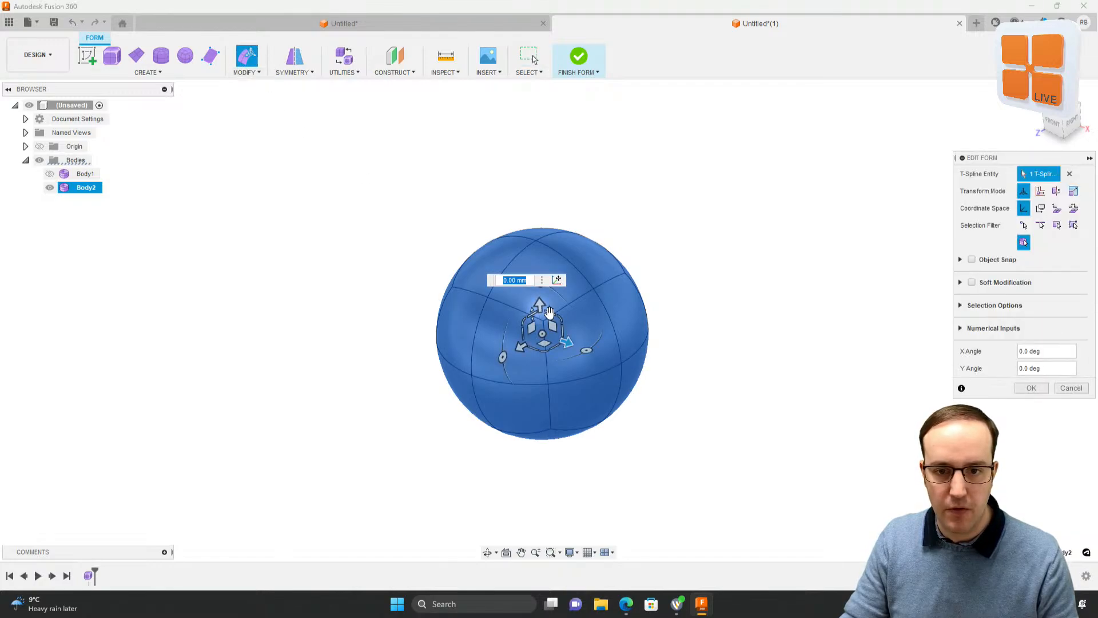
{"action": "left_click_drag", "start_coordinate": [551, 312], "coordinate": [549, 206]}
{"action": "left_click", "coordinate": [50, 174]}
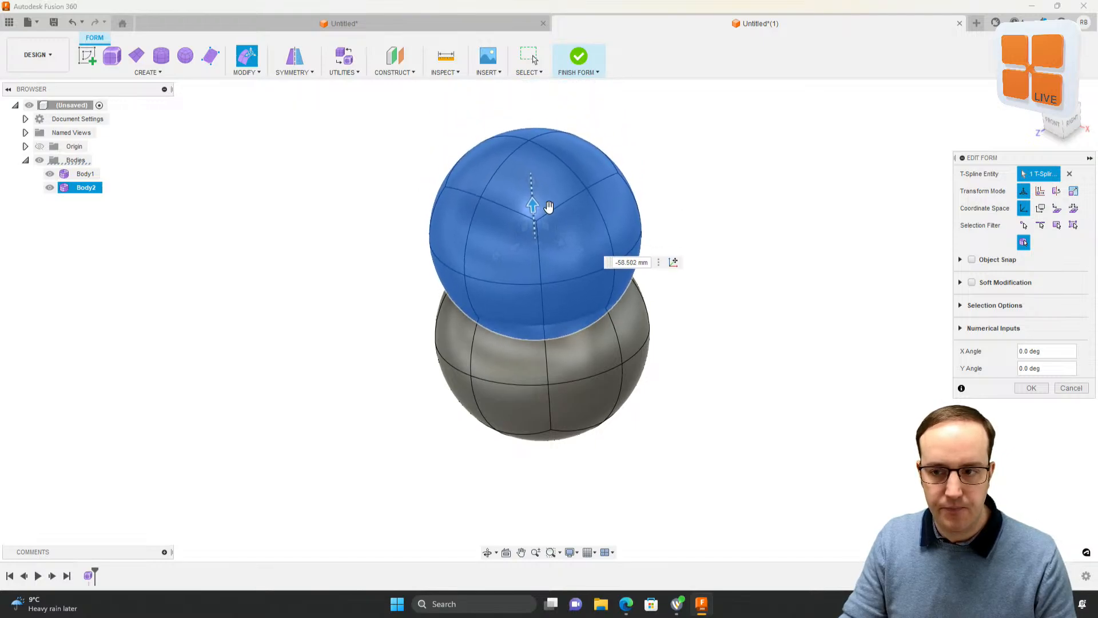
Step: Scale the upper quadball down into a flattened shape and shift it about 6 mm sideways along X
{"action": "middle_click_drag", "start_coordinate": [728, 292], "coordinate": [706, 255], "text": "shift"}
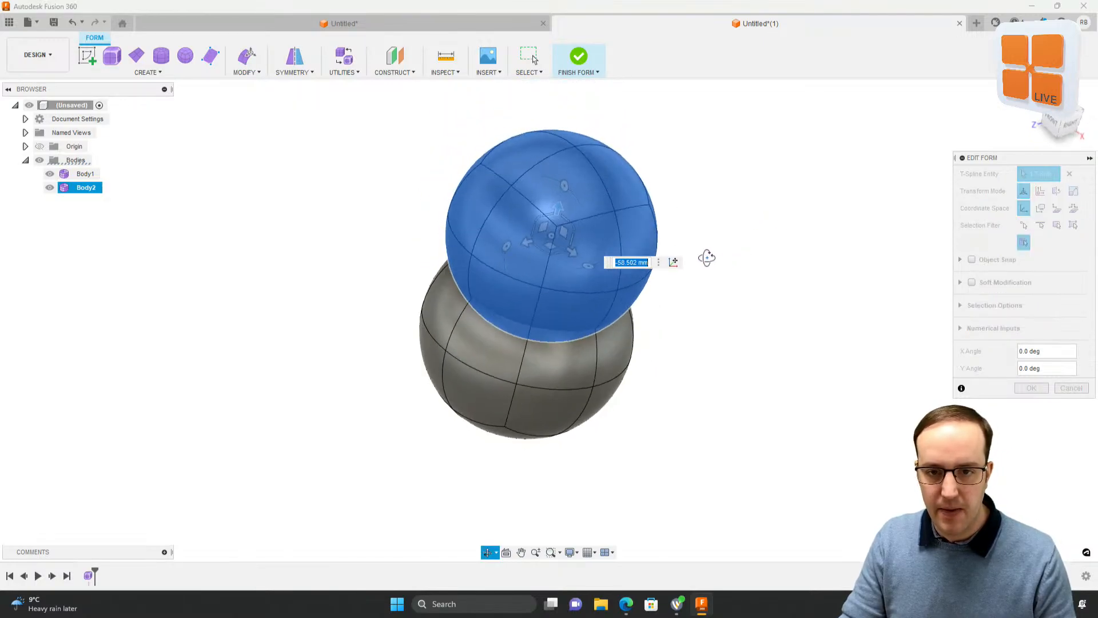
{"action": "left_click_drag", "start_coordinate": [574, 233], "coordinate": [541, 216]}
{"action": "middle_click_drag", "start_coordinate": [565, 297], "coordinate": [629, 269], "text": "shift"}
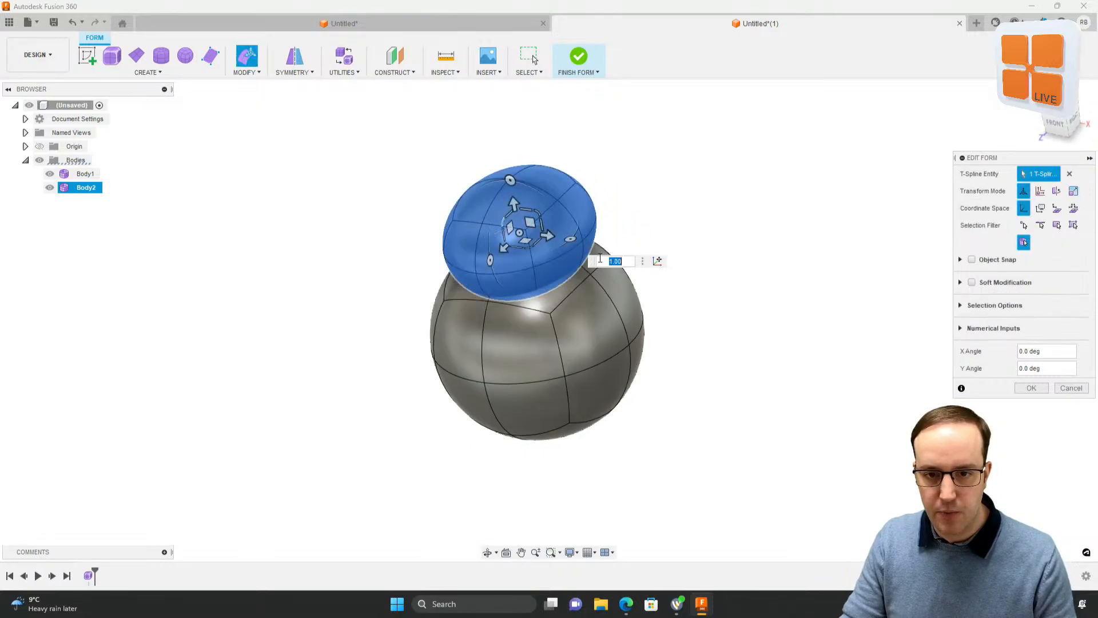
{"action": "left_click_drag", "start_coordinate": [548, 237], "coordinate": [558, 238]}
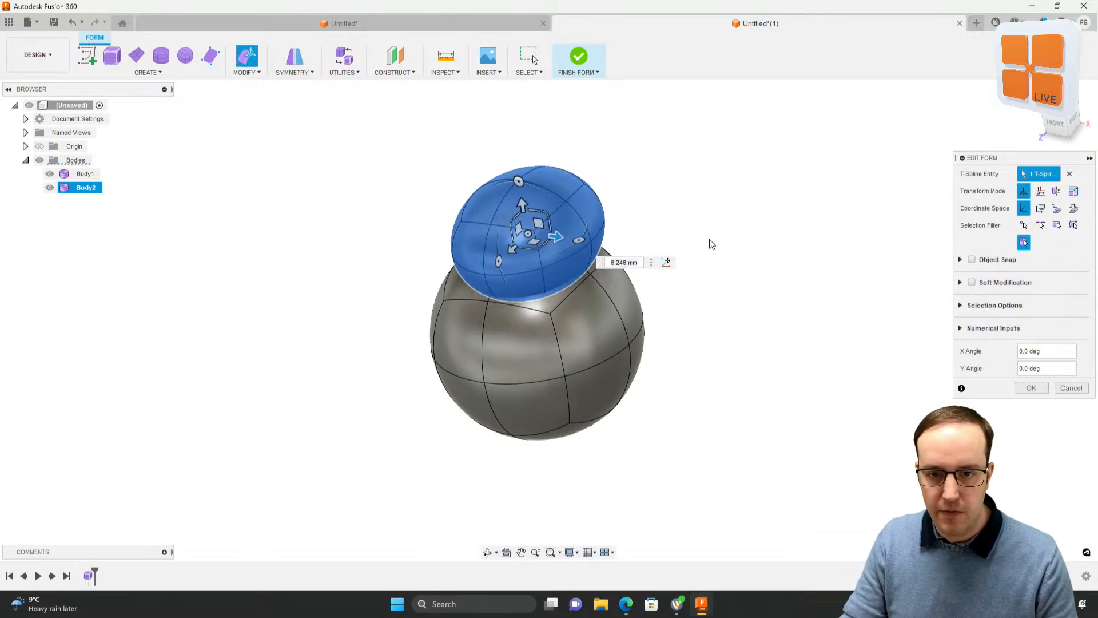
{"action": "middle_click_drag", "start_coordinate": [711, 243], "coordinate": [738, 265], "text": "shift"}
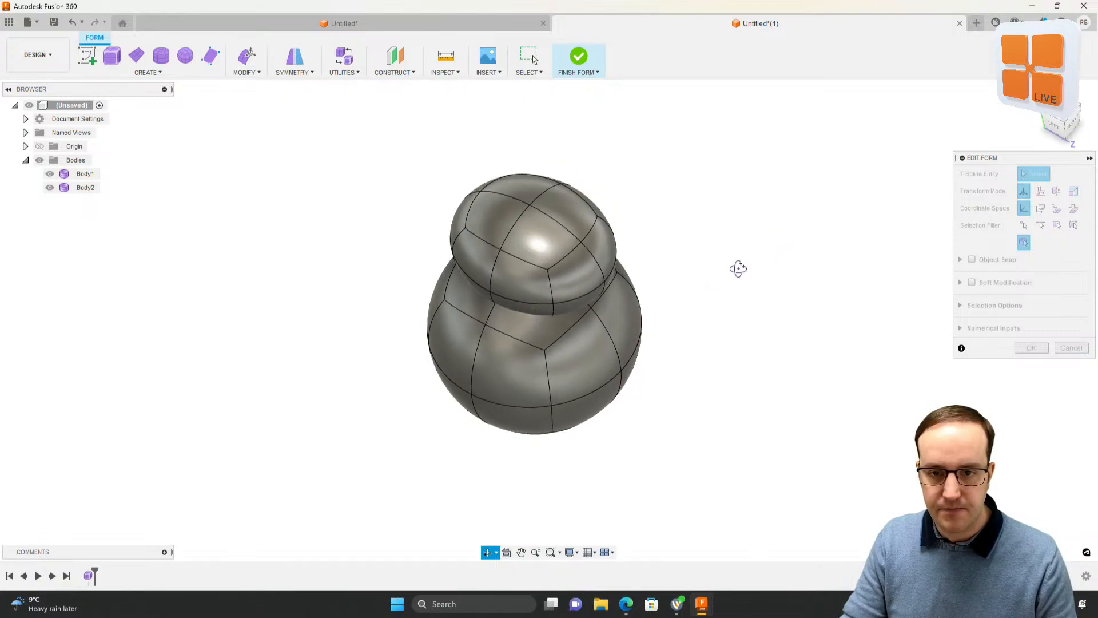
{"action": "left_click", "coordinate": [560, 231]}
{"action": "scroll", "coordinate": [664, 249], "scroll_direction": "up", "scroll_amount": 5}
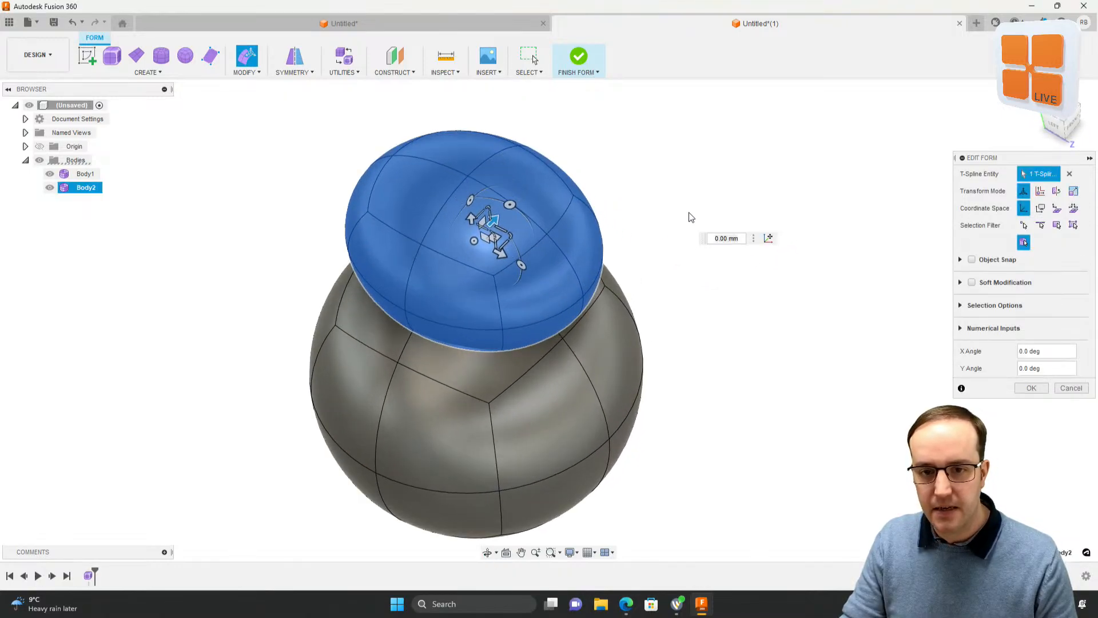
{"action": "left_click", "coordinate": [689, 214]}
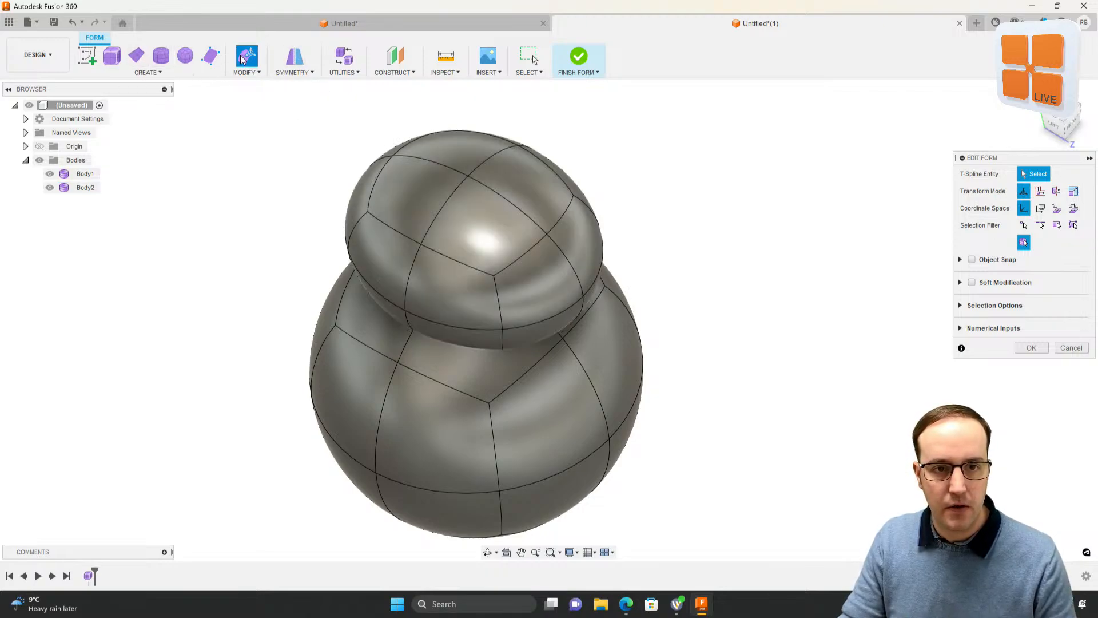
{"action": "key", "text": "Escape"}
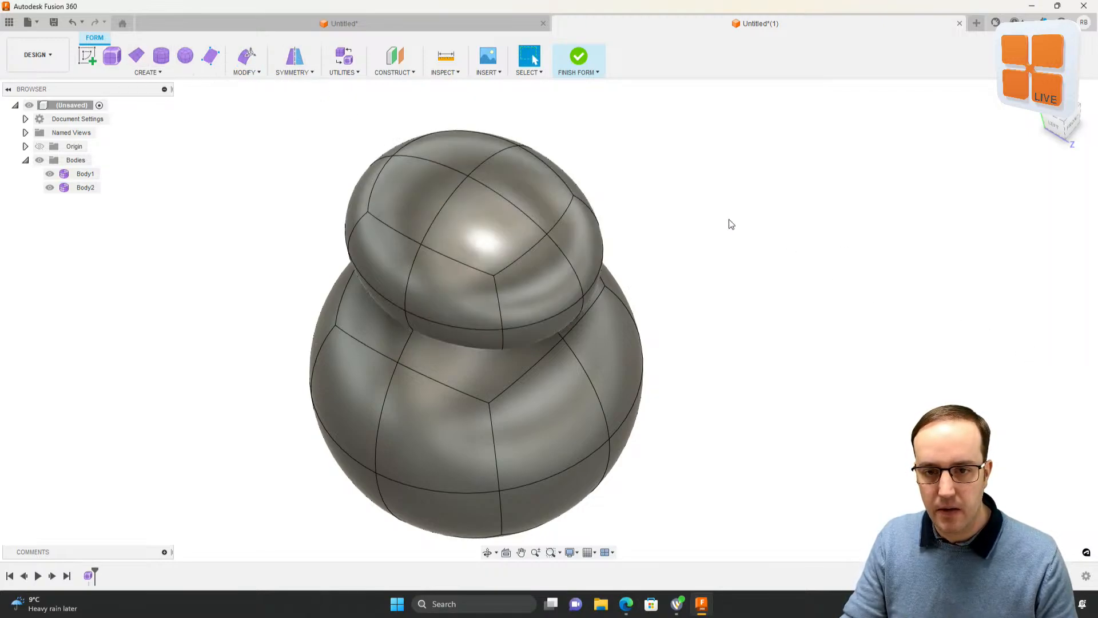
Step: Restart Edit Form, pick the upper body and clear that selection, and set the selection filter to edges
{"action": "left_click", "coordinate": [247, 55]}
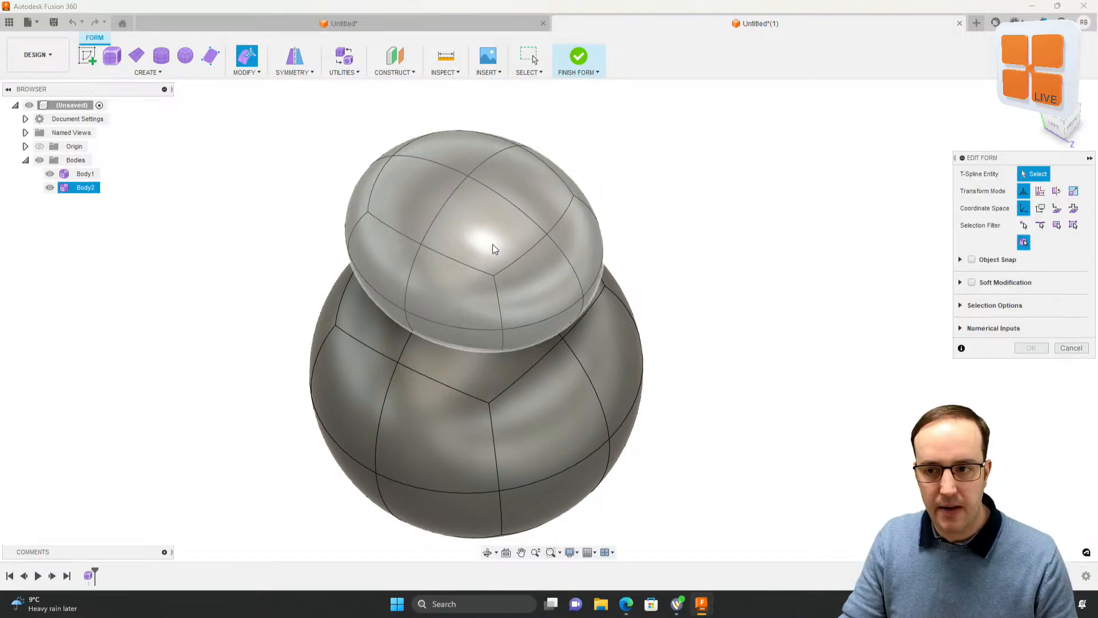
{"action": "middle_click_drag", "start_coordinate": [494, 246], "coordinate": [538, 223], "text": "shift"}
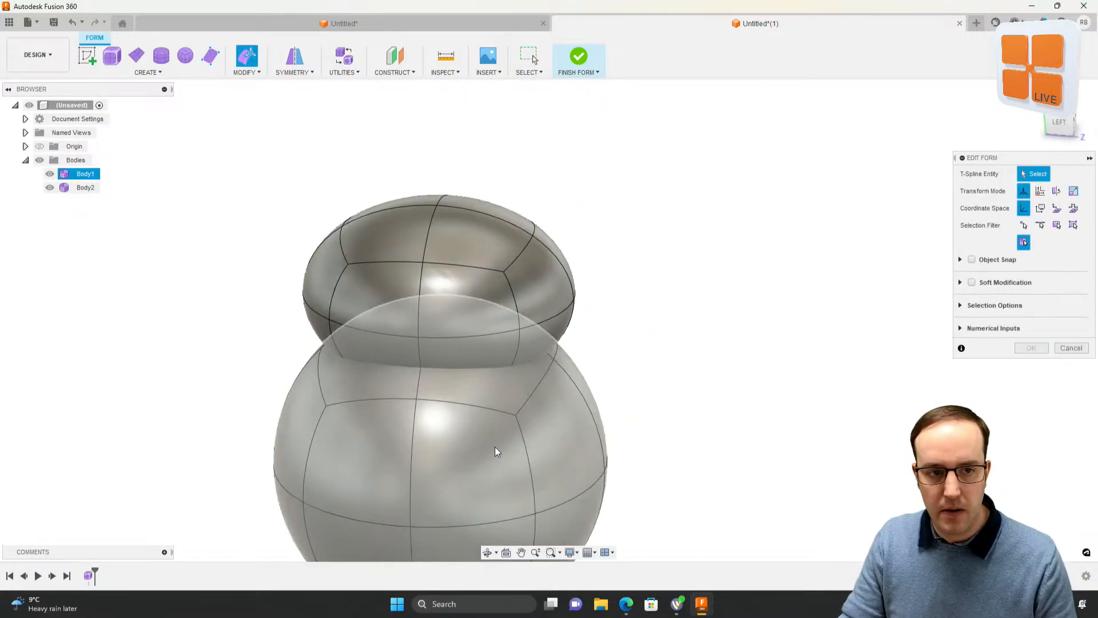
{"action": "left_click", "coordinate": [246, 73]}
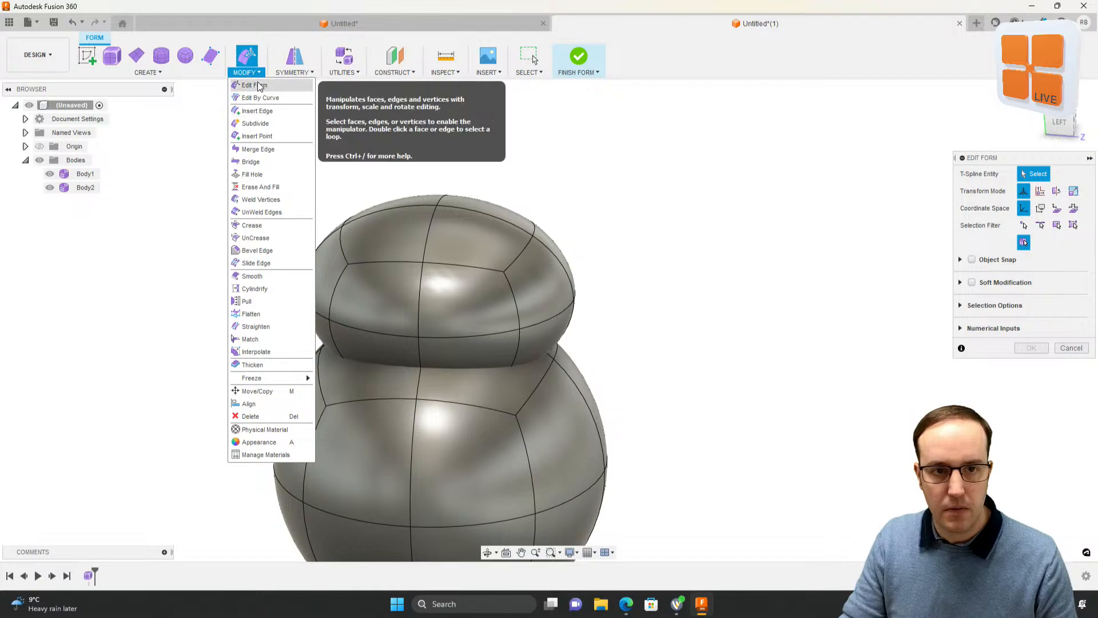
{"action": "left_click", "coordinate": [251, 85]}
{"action": "left_click", "coordinate": [503, 303]}
{"action": "middle_click_drag", "start_coordinate": [524, 306], "coordinate": [556, 285], "text": "shift"}
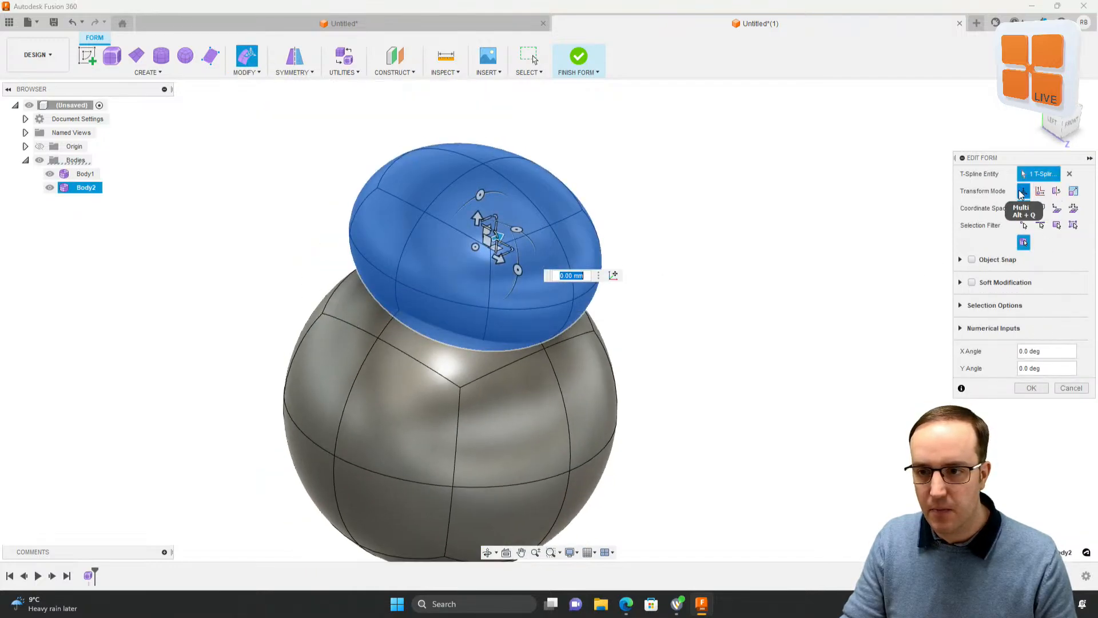
{"action": "left_click", "coordinate": [1069, 173]}
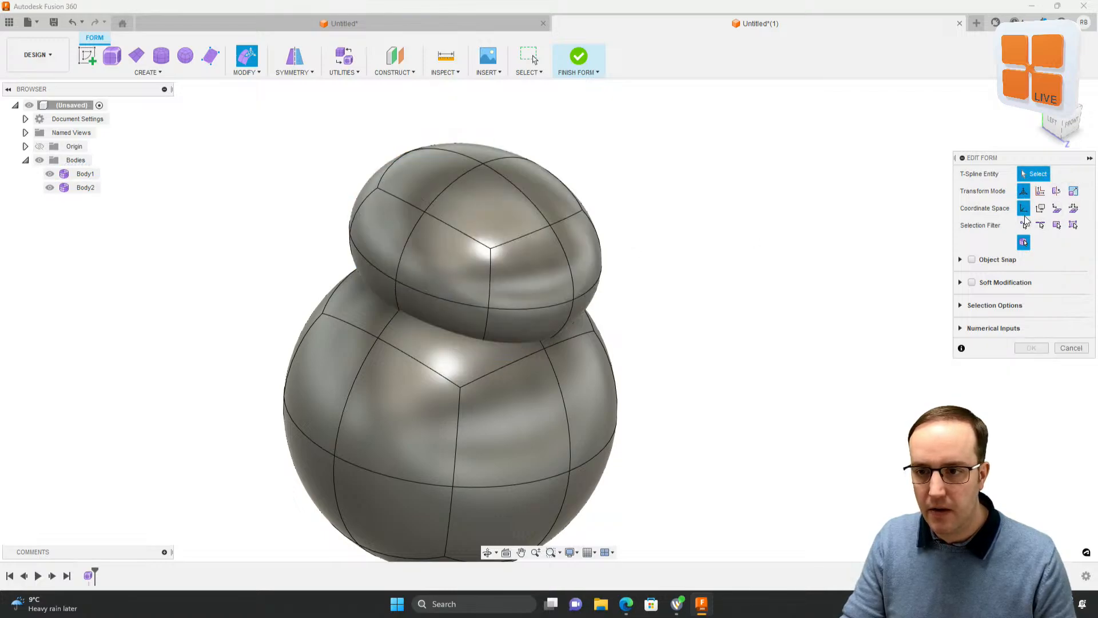
{"action": "left_click", "coordinate": [1057, 227]}
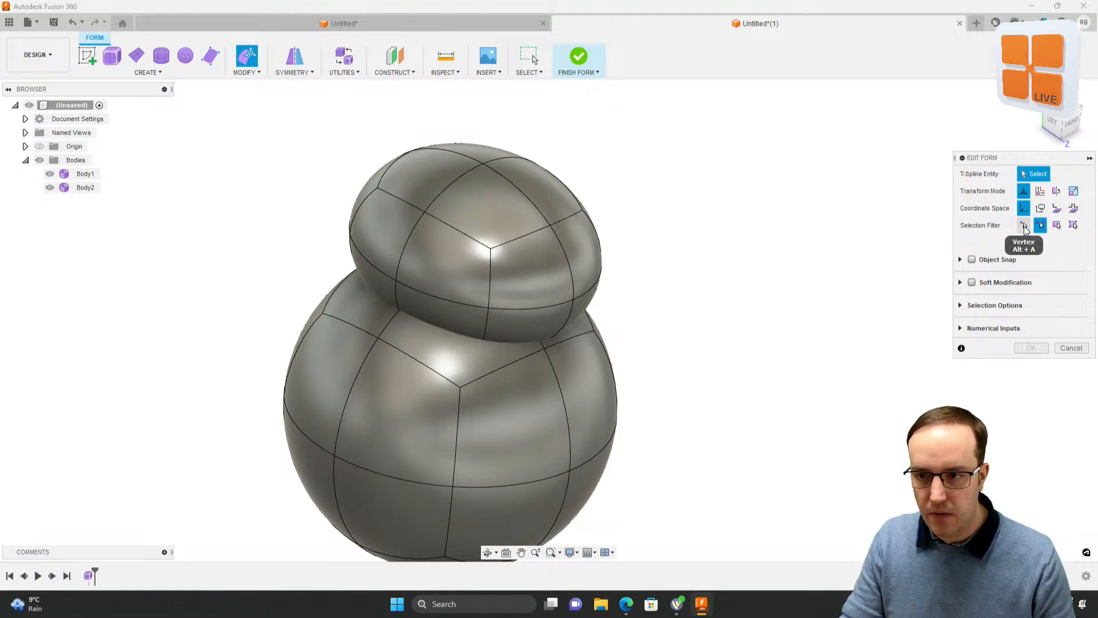
Step: Allow all entity types in Edit Form's selection filter and apply Mirror - Internal symmetry to the upper body using two adjacent top faces
{"action": "left_click", "coordinate": [1074, 228]}
{"action": "left_click", "coordinate": [549, 225]}
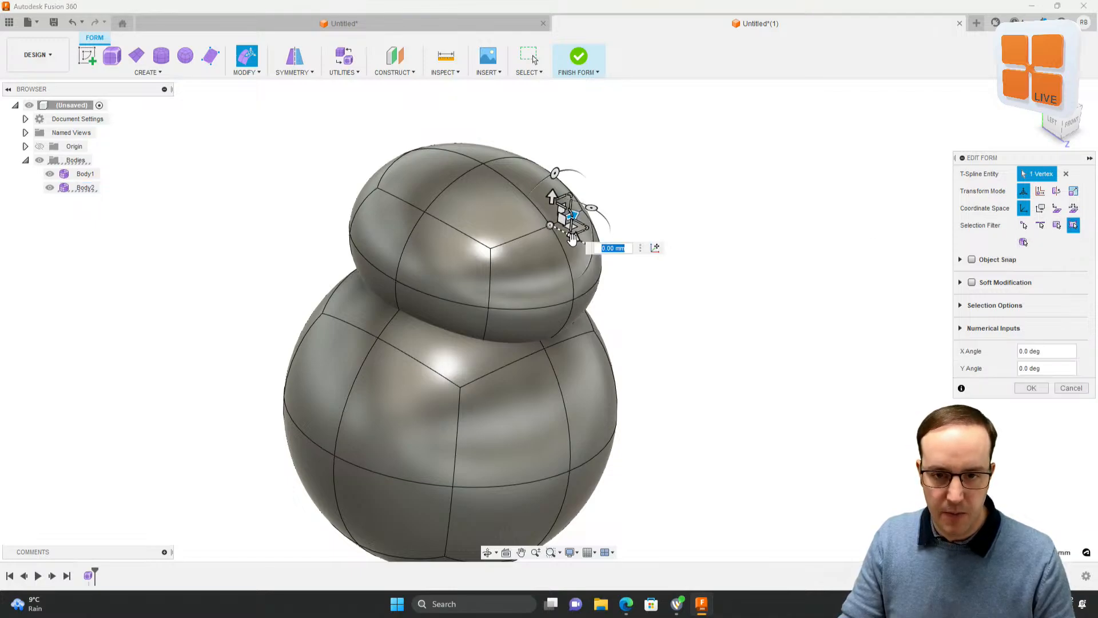
{"action": "left_click", "coordinate": [294, 57]}
{"action": "left_click", "coordinate": [464, 180]}
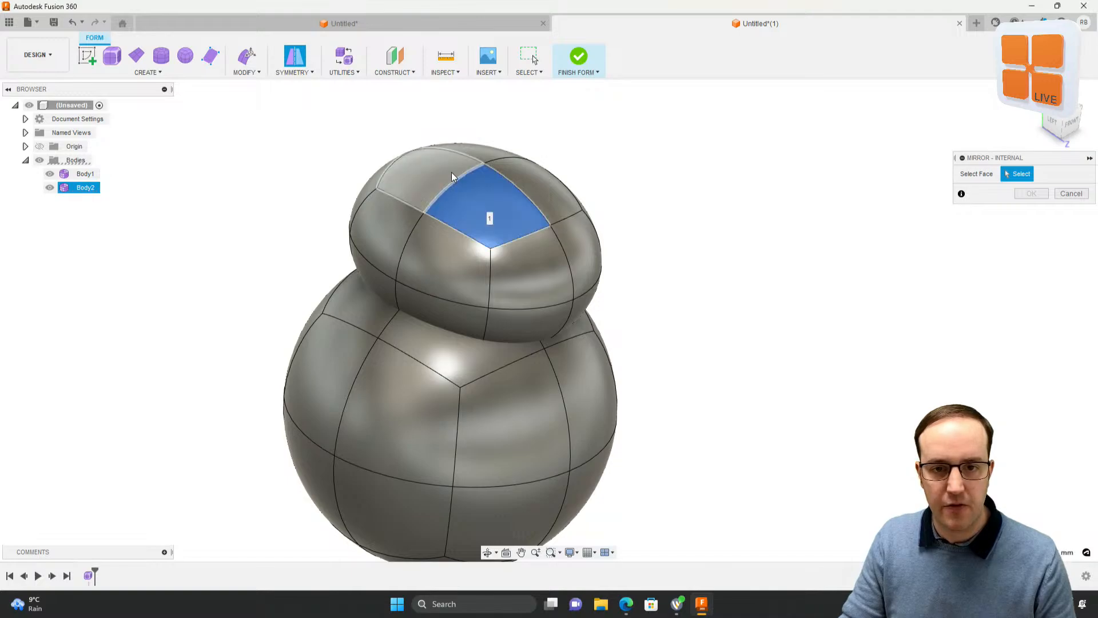
{"action": "left_click", "coordinate": [1031, 193]}
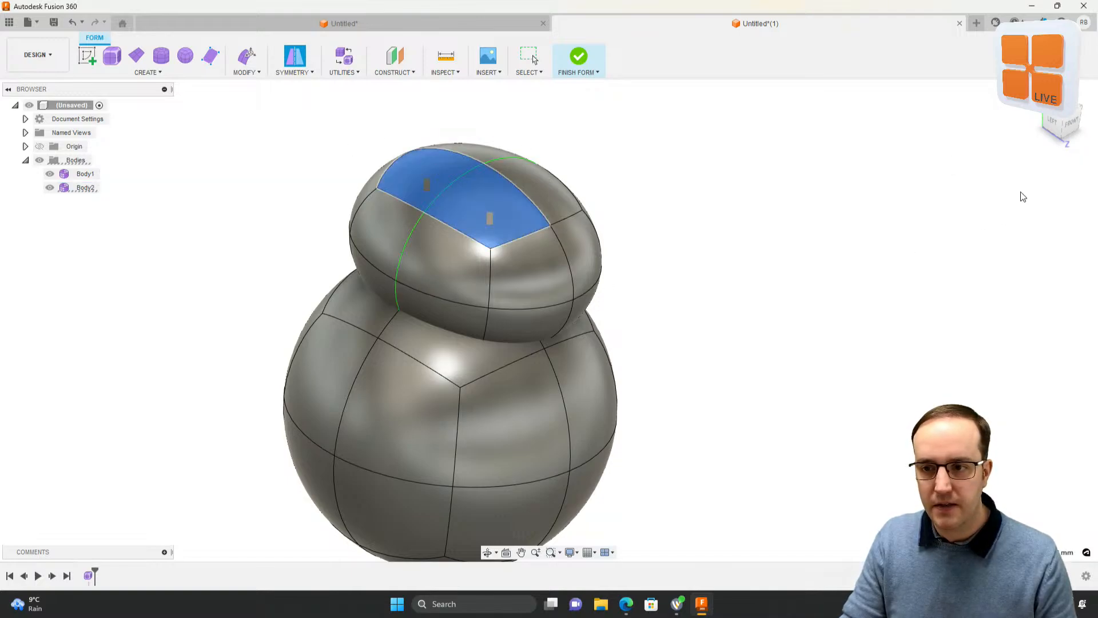
Step: Form two pointed ears on the upper body by raising a mirrored top vertex about 53 mm, pulling it outward along Z and raising it further
{"action": "left_click", "coordinate": [549, 228]}
{"action": "middle_click_drag", "start_coordinate": [956, 204], "coordinate": [532, 166], "text": "shift"}
{"action": "left_click", "coordinate": [243, 60]}
{"action": "middle_click_drag", "start_coordinate": [563, 229], "coordinate": [581, 212], "text": "shift"}
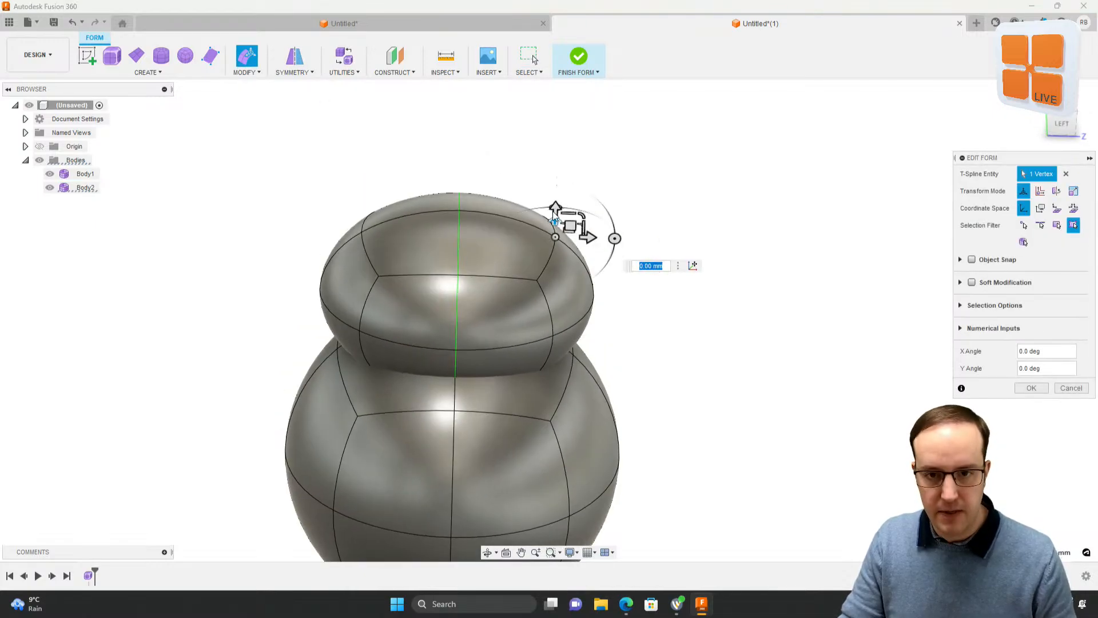
{"action": "left_click_drag", "start_coordinate": [556, 218], "coordinate": [573, 94]}
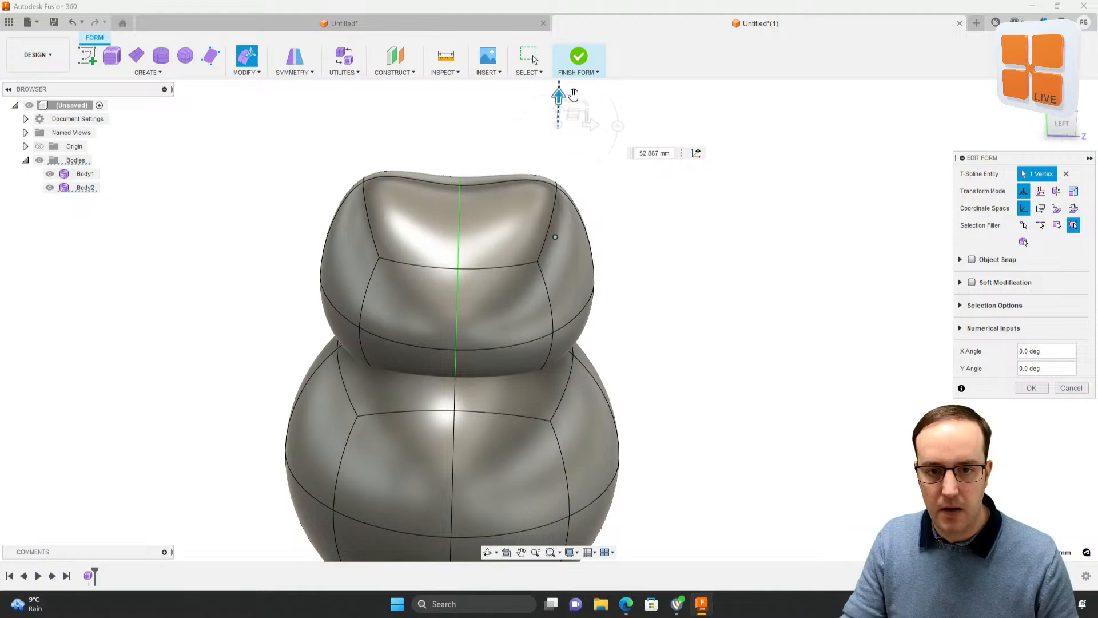
{"action": "left_click_drag", "start_coordinate": [589, 131], "coordinate": [756, 129]}
{"action": "middle_click_drag", "start_coordinate": [664, 219], "coordinate": [638, 290]}
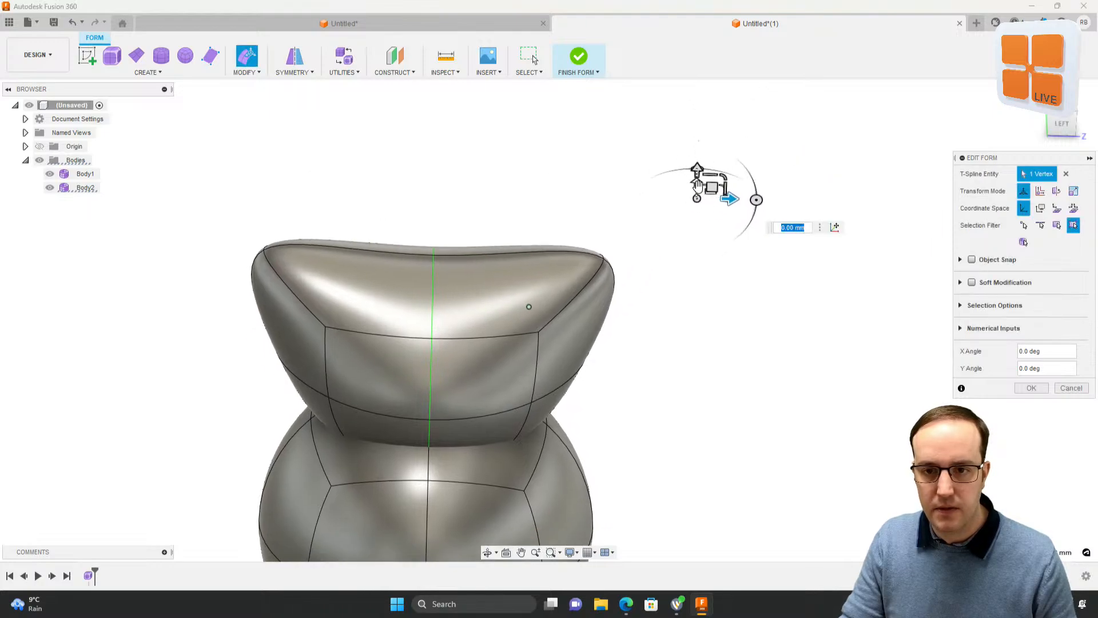
{"action": "left_click_drag", "start_coordinate": [697, 186], "coordinate": [699, 107]}
{"action": "middle_click_drag", "start_coordinate": [523, 245], "coordinate": [592, 230], "text": "shift"}
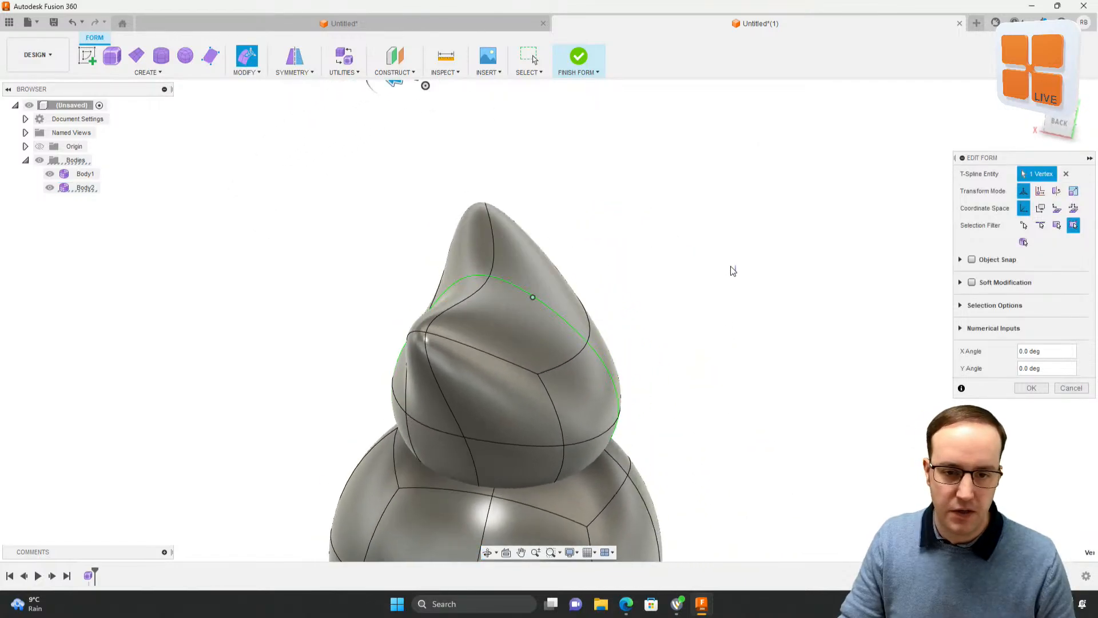
Step: Extrude the upper body's mirrored front face with Edit Form to shape a pair of recessed eye sockets
{"action": "middle_click_drag", "start_coordinate": [730, 266], "coordinate": [637, 336], "text": "shift"}
{"action": "left_click", "coordinate": [588, 375]}
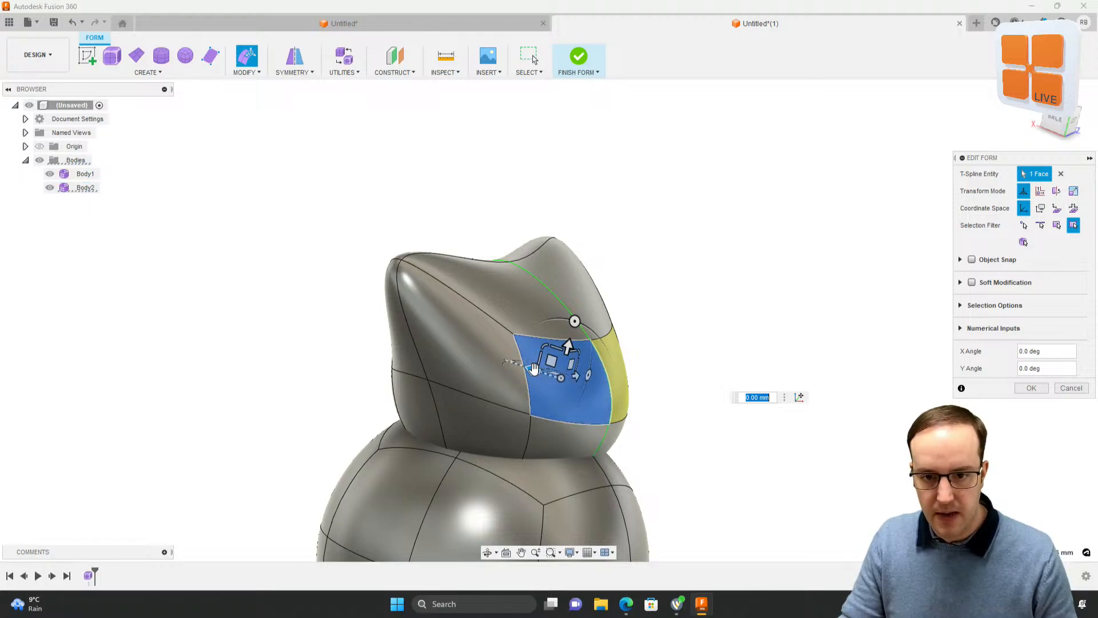
{"action": "mouse_move", "coordinate": [534, 369]}
{"action": "left_mouse_down"}
{"action": "mouse_move", "coordinate": [584, 382]}
{"action": "mouse_move", "coordinate": [493, 357]}
{"action": "mouse_move", "coordinate": [529, 369]}
{"action": "left_mouse_up"}
{"action": "middle_click_drag", "start_coordinate": [753, 390], "coordinate": [679, 254], "text": "shift"}
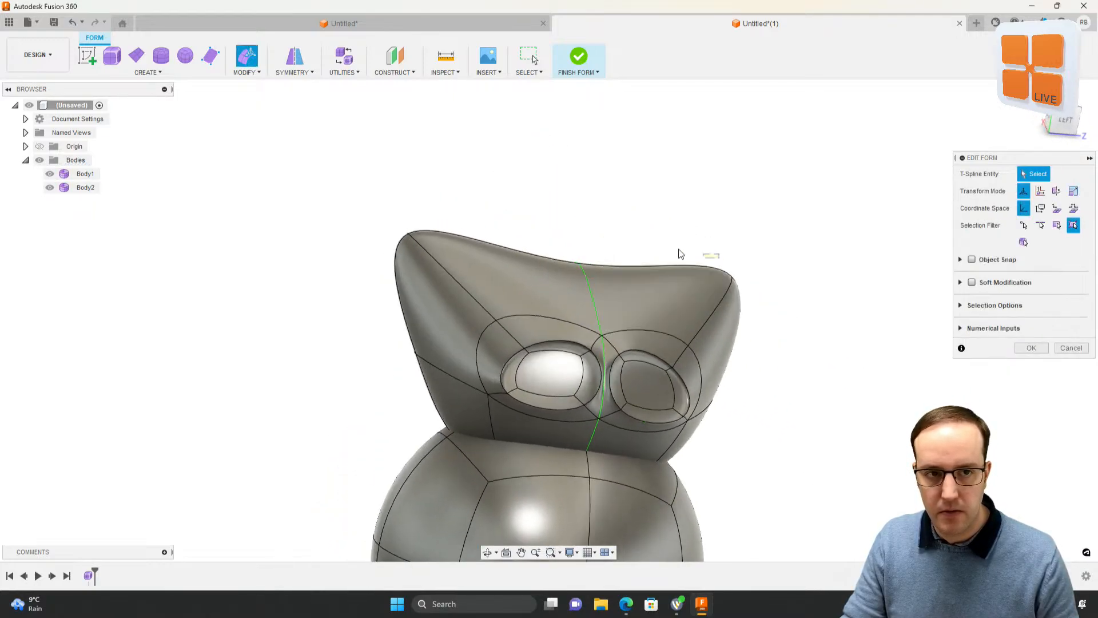
{"action": "left_click", "coordinate": [185, 56]}
{"action": "middle_click_drag", "start_coordinate": [652, 219], "coordinate": [633, 184]}
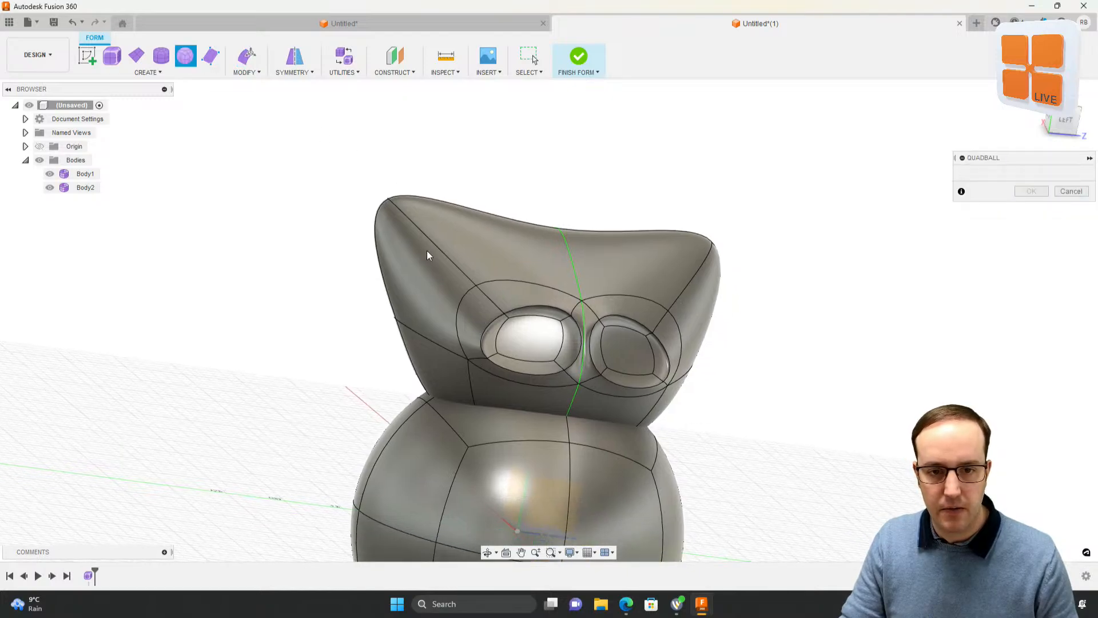
{"action": "key", "text": "Escape"}
Step: Hollow both ears by extruding the upper body's mirrored side face with Edit Form, shifting the inner face by about 5.5 mm
{"action": "left_click", "coordinate": [422, 266]}
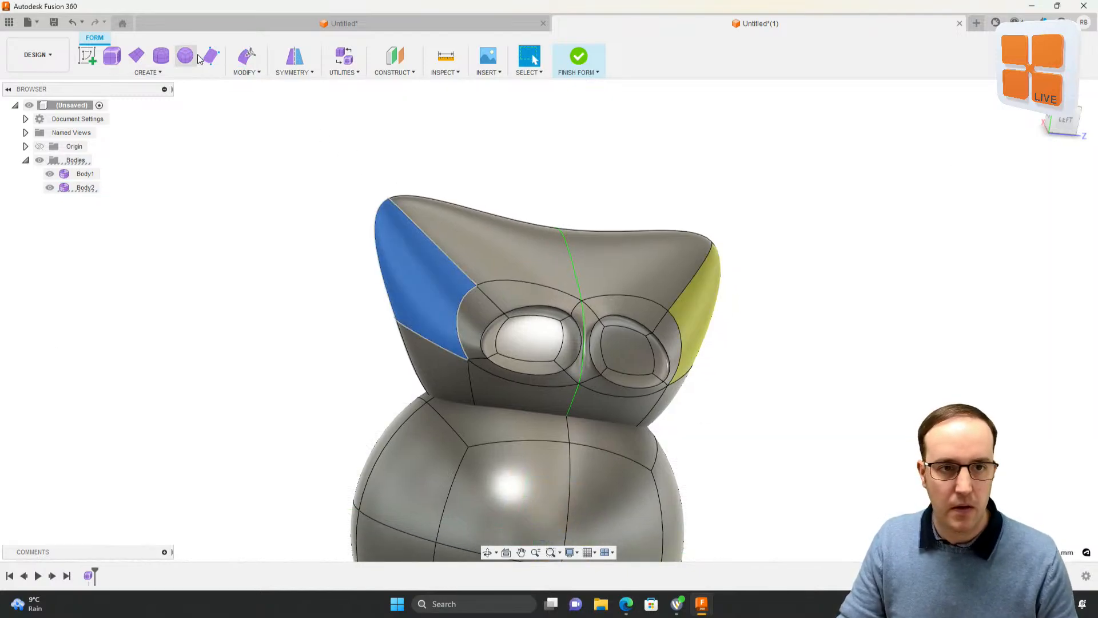
{"action": "left_click", "coordinate": [247, 56]}
{"action": "mouse_move", "coordinate": [470, 281]}
{"action": "left_mouse_down"}
{"action": "mouse_move", "coordinate": [506, 294]}
{"action": "mouse_move", "coordinate": [518, 280]}
{"action": "mouse_move", "coordinate": [479, 286]}
{"action": "left_mouse_up"}
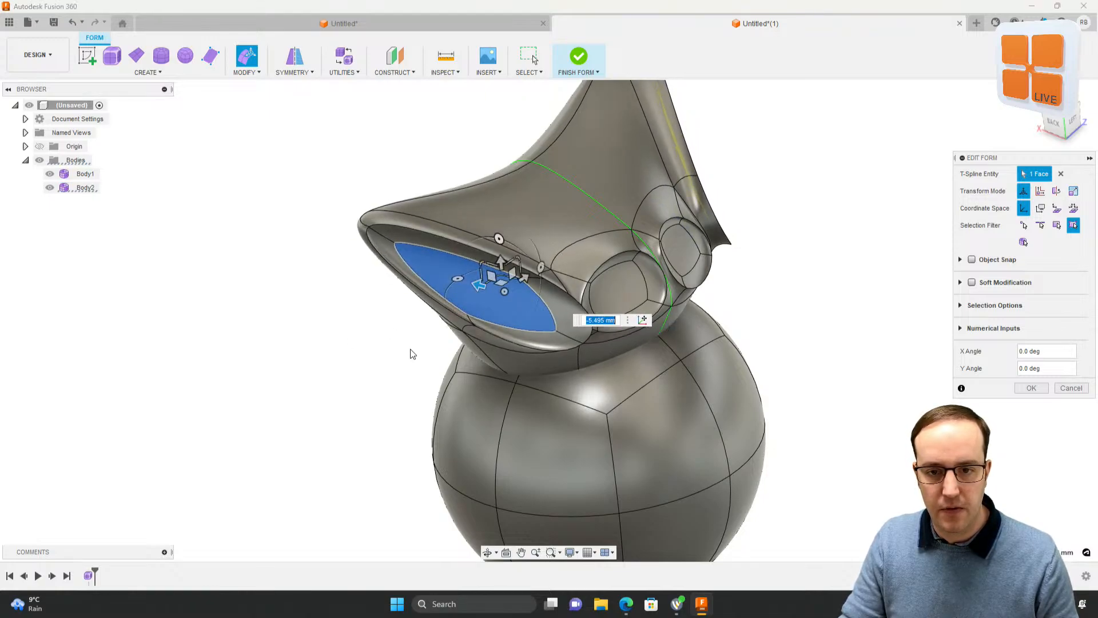
{"action": "left_click", "coordinate": [410, 350]}
{"action": "middle_click_drag", "start_coordinate": [703, 369], "coordinate": [677, 191], "text": "shift"}
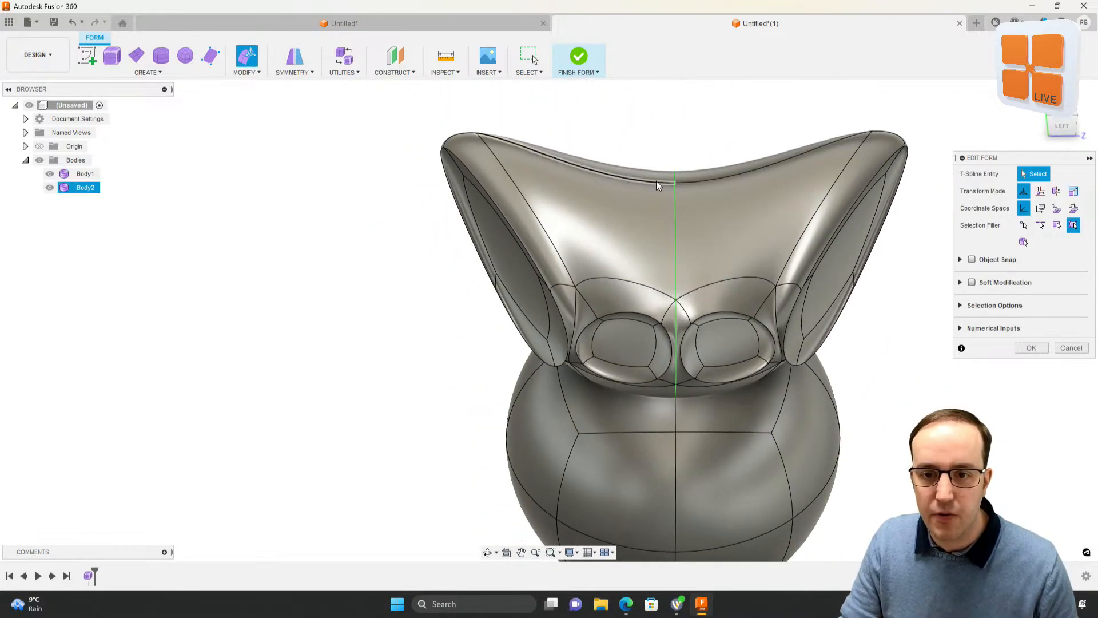
Step: Lower the mirrored edge along the top of the head between the ears with Edit Form and inspect the creature from several sides
{"action": "left_click", "coordinate": [658, 182]}
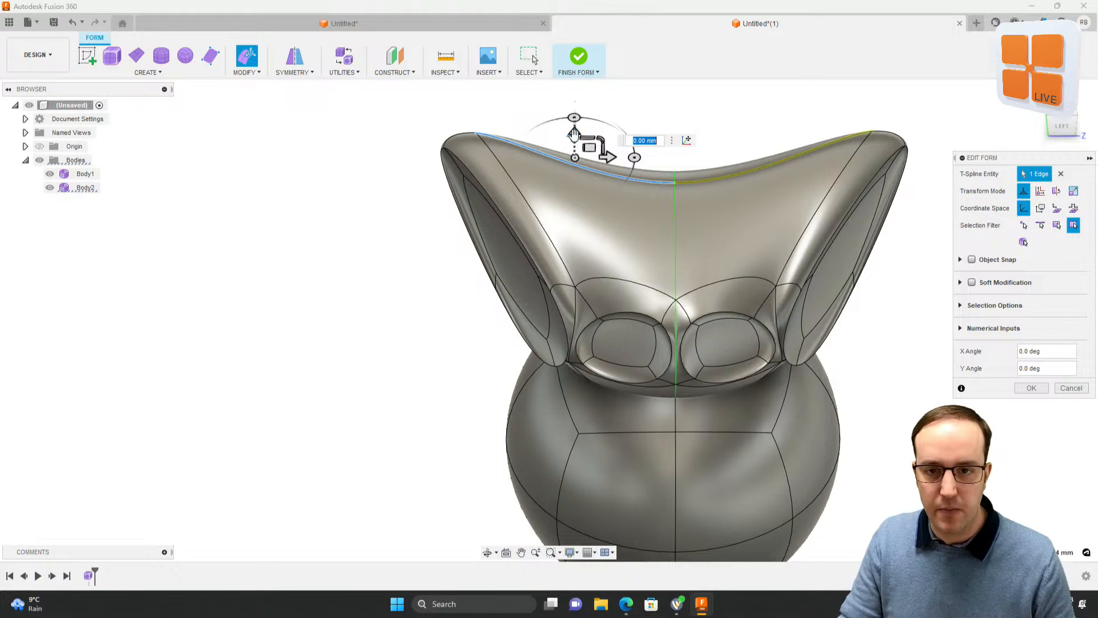
{"action": "left_click_drag", "start_coordinate": [574, 134], "coordinate": [574, 189]}
{"action": "middle_click_drag", "start_coordinate": [677, 250], "coordinate": [598, 288], "text": "shift"}
{"action": "mouse_move", "coordinate": [630, 286]}
{"action": "middle_mouse_down", "text": "shift"}
{"action": "mouse_move", "coordinate": [606, 309]}
{"action": "mouse_move", "coordinate": [632, 280]}
{"action": "middle_mouse_up", "text": "shift"}
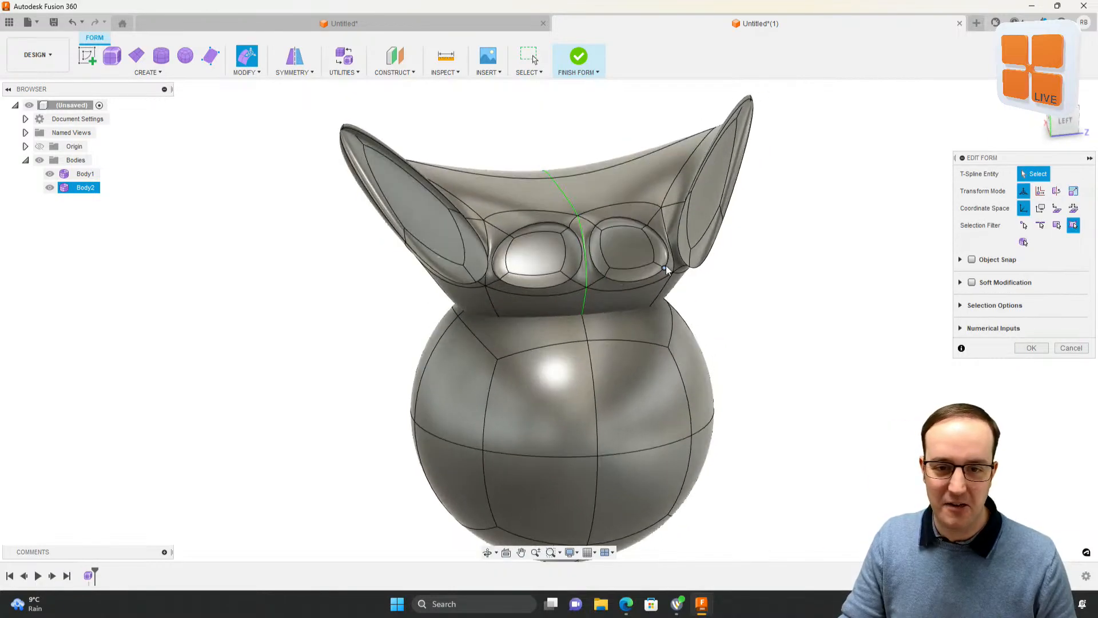
{"action": "middle_click_drag", "start_coordinate": [618, 317], "coordinate": [549, 189], "text": "shift"}
Step: Switch from the creature design back to the aircraft design and view the plane from the front
{"action": "left_click", "coordinate": [397, 21]}
{"action": "left_click", "coordinate": [675, 18]}
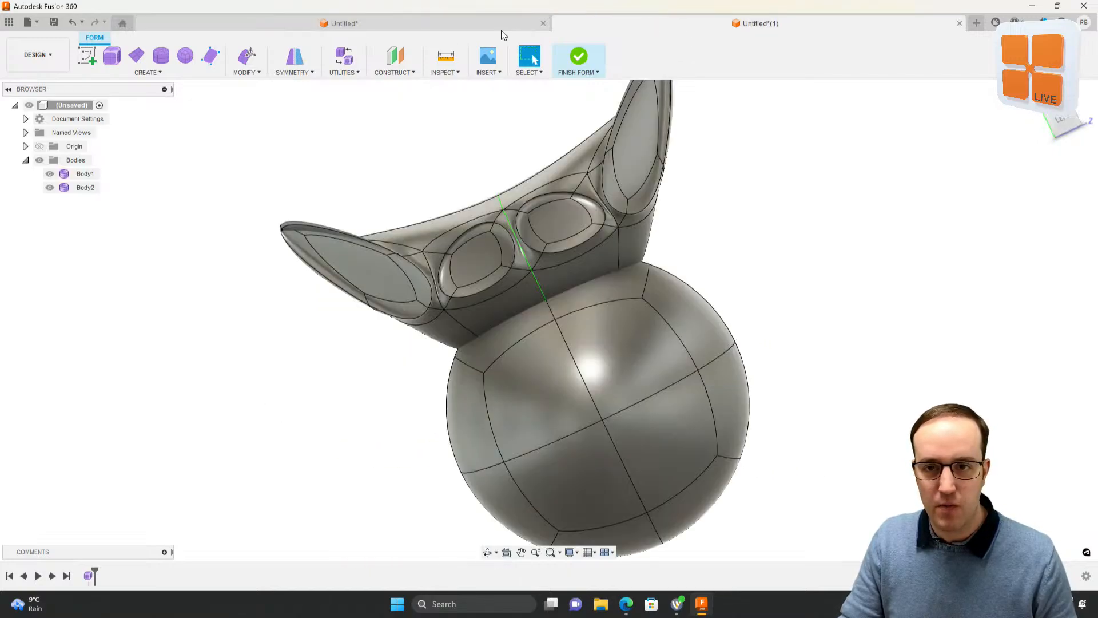
{"action": "middle_click_drag", "start_coordinate": [658, 200], "coordinate": [472, 88], "text": "shift"}
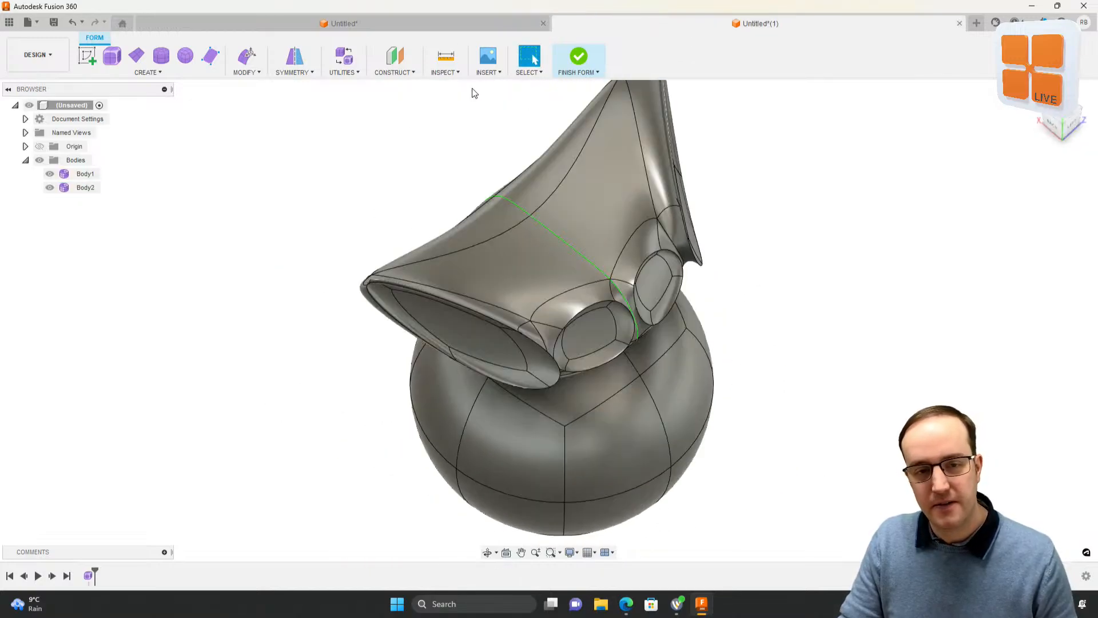
{"action": "left_click", "coordinate": [433, 23]}
{"action": "middle_click_drag", "start_coordinate": [592, 298], "coordinate": [486, 324], "text": "shift"}
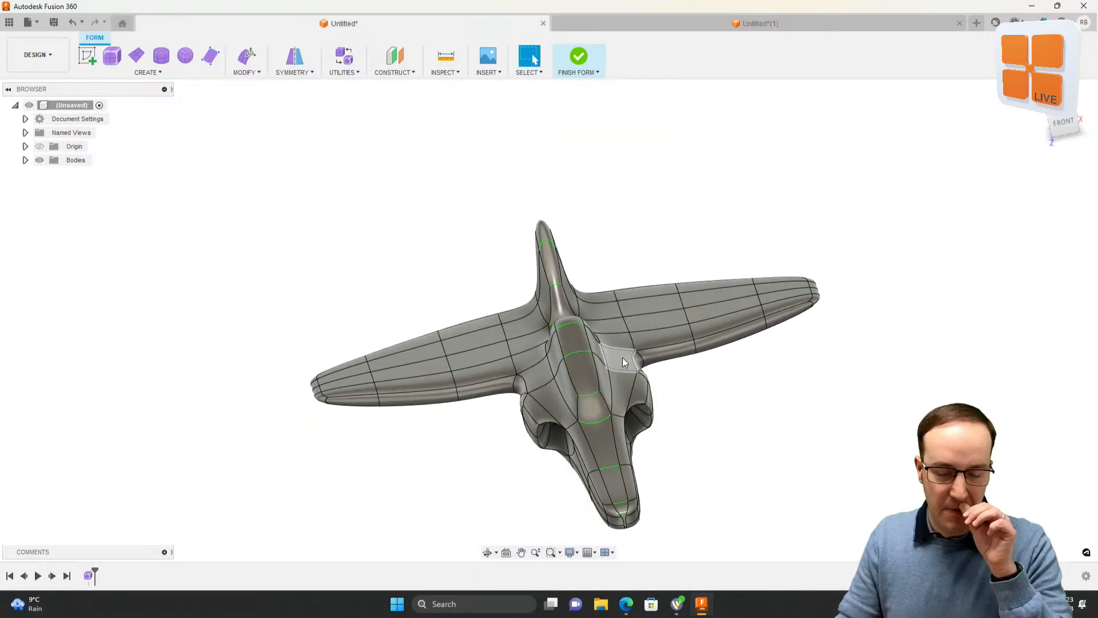
{"action": "middle_click_drag", "start_coordinate": [527, 351], "coordinate": [552, 335]}
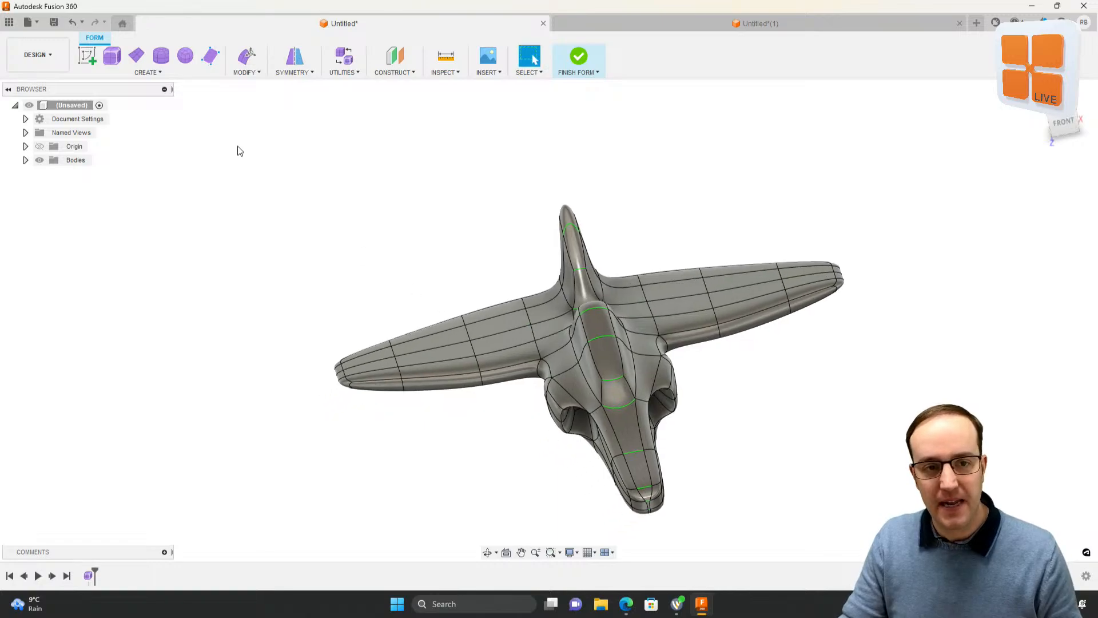
{"action": "left_click", "coordinate": [255, 72]}
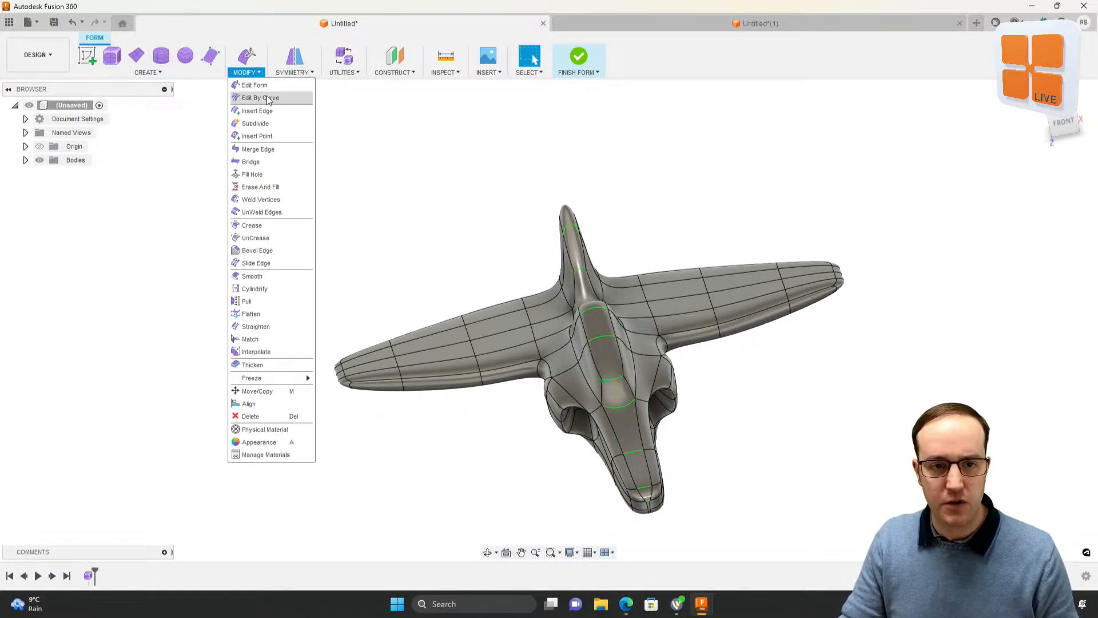
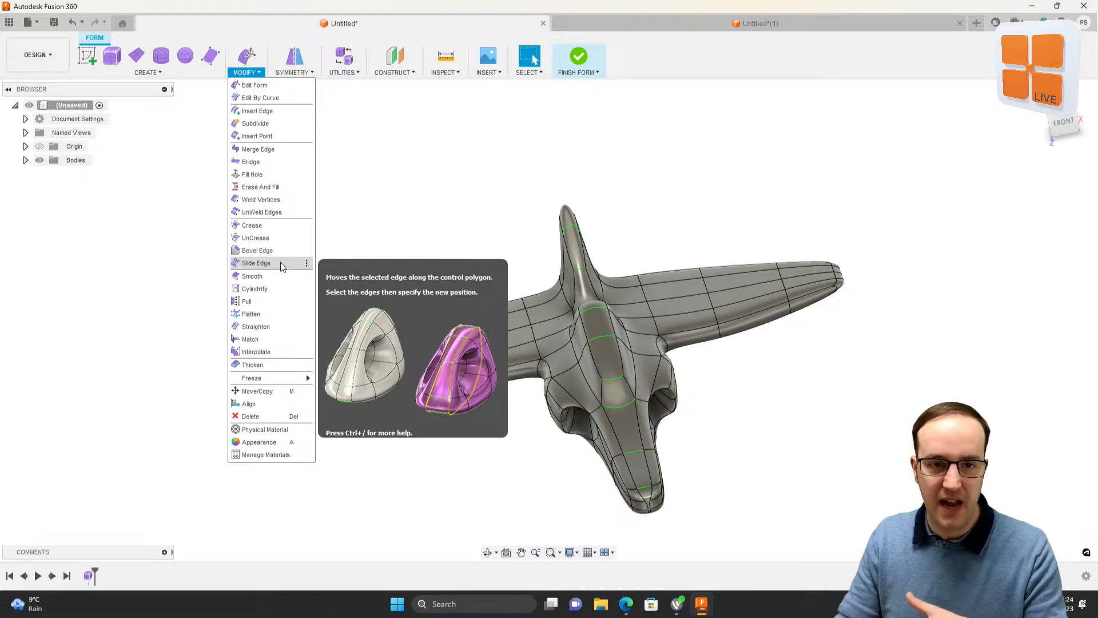
{"action": "left_click", "coordinate": [352, 75]}
{"action": "left_click", "coordinate": [355, 73]}
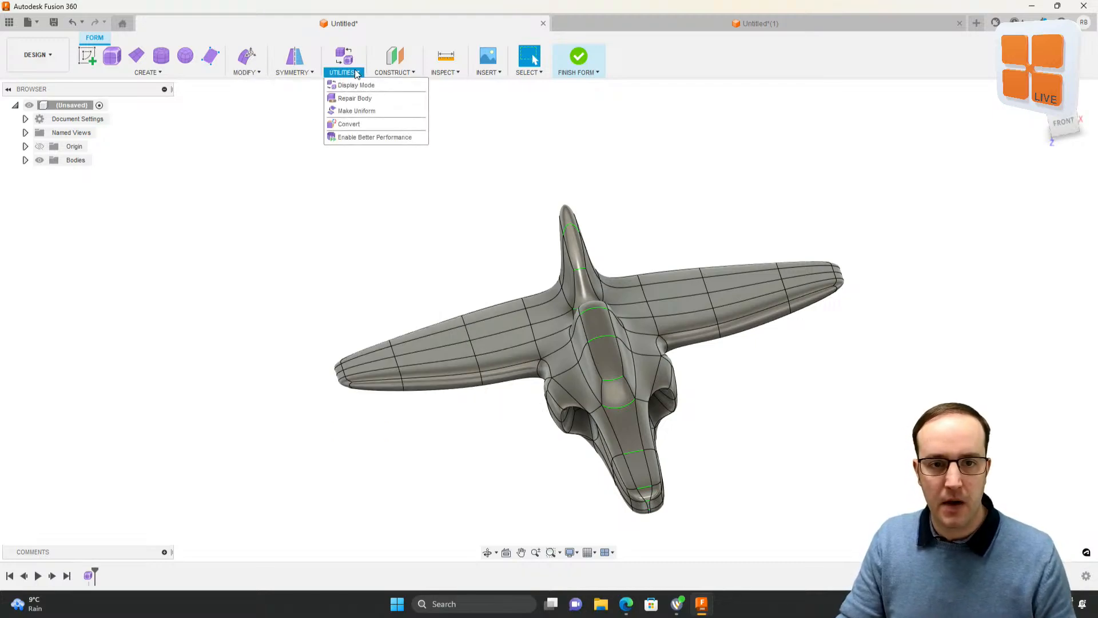
{"action": "left_click", "coordinate": [254, 73]}
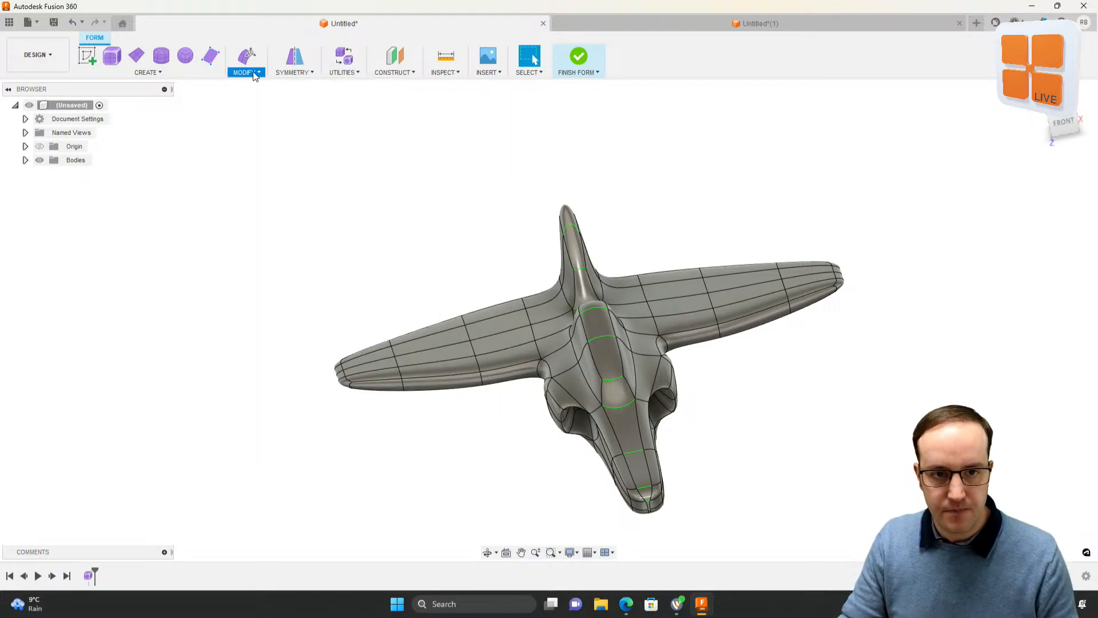
{"action": "left_click", "coordinate": [255, 73]}
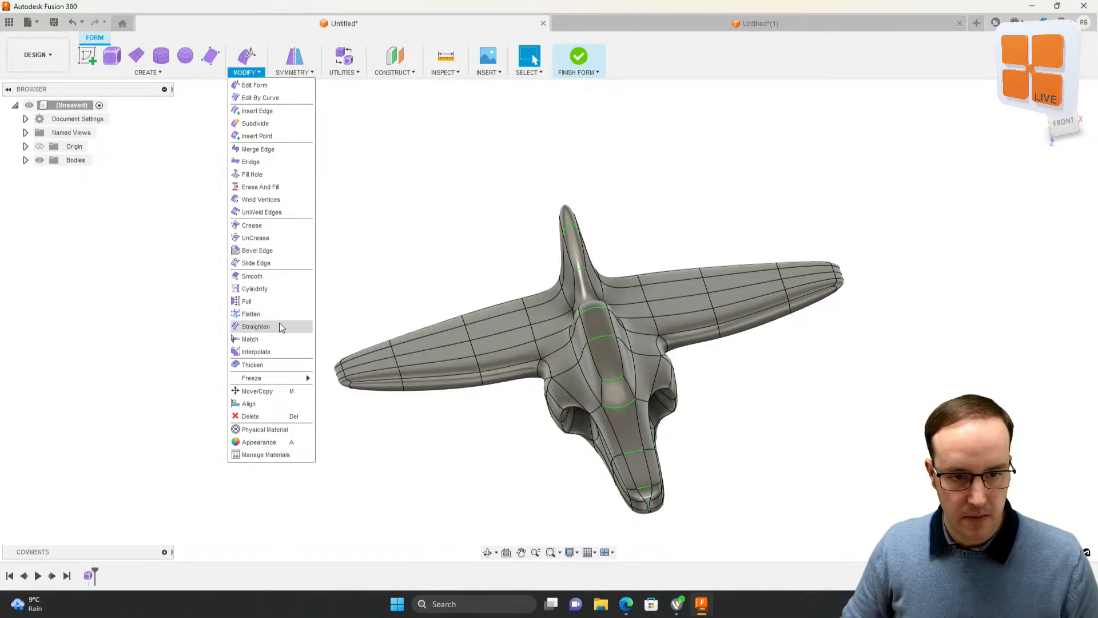
{"action": "left_click", "coordinate": [272, 413]}
{"action": "left_click", "coordinate": [309, 72]}
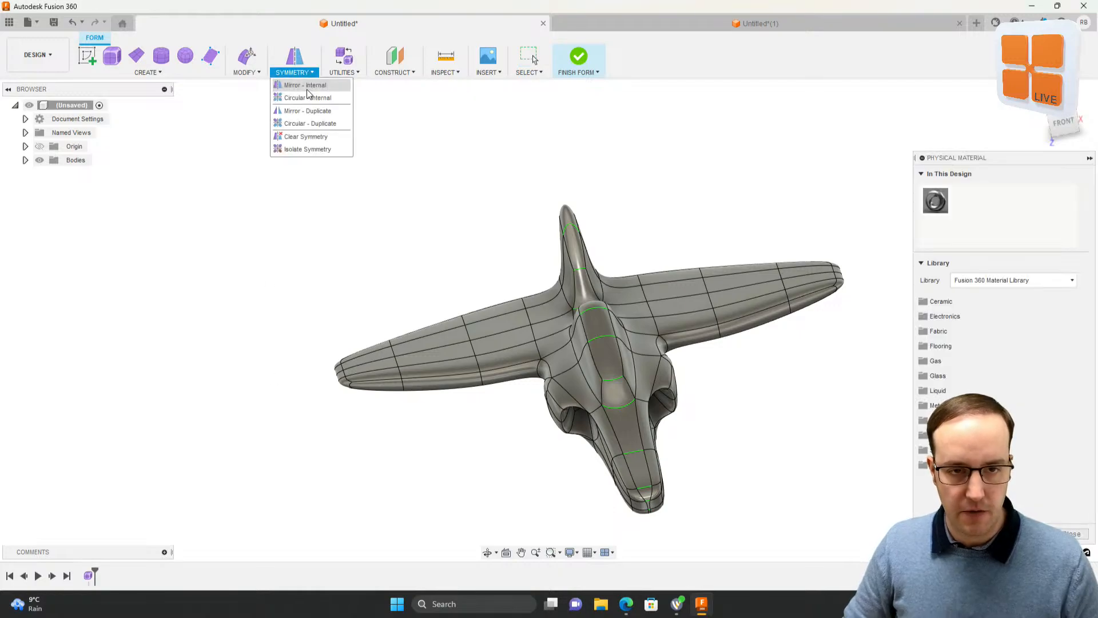
{"action": "left_click", "coordinate": [310, 74]}
{"action": "left_click", "coordinate": [303, 74]}
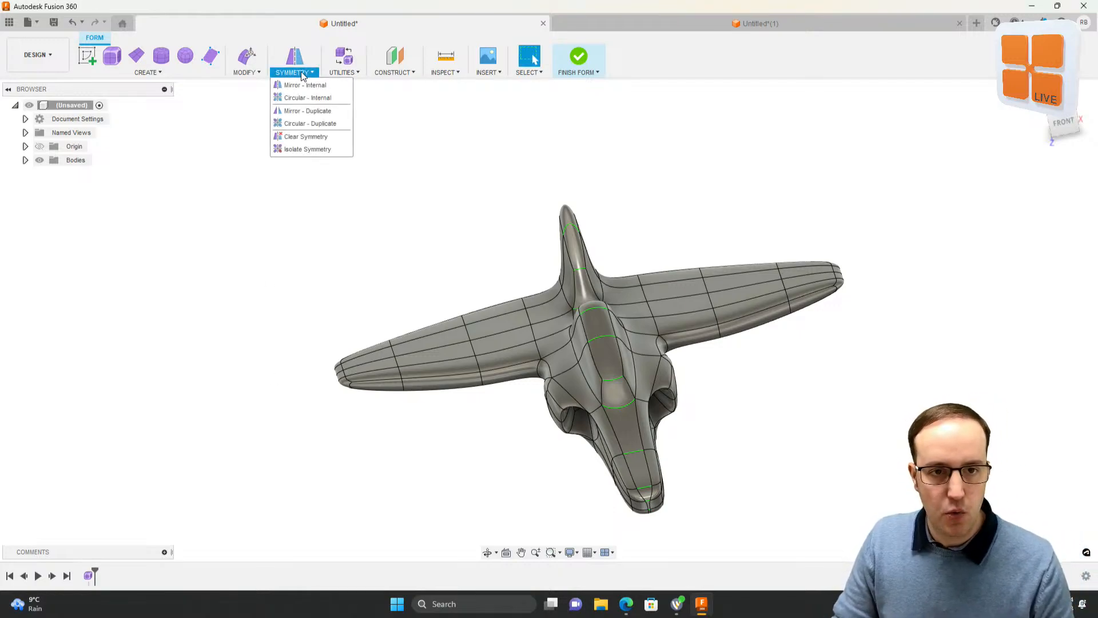
Step: Set the aircraft body's display mode to Box Display and inspect its faceted shape
{"action": "mouse_move", "coordinate": [339, 74]}
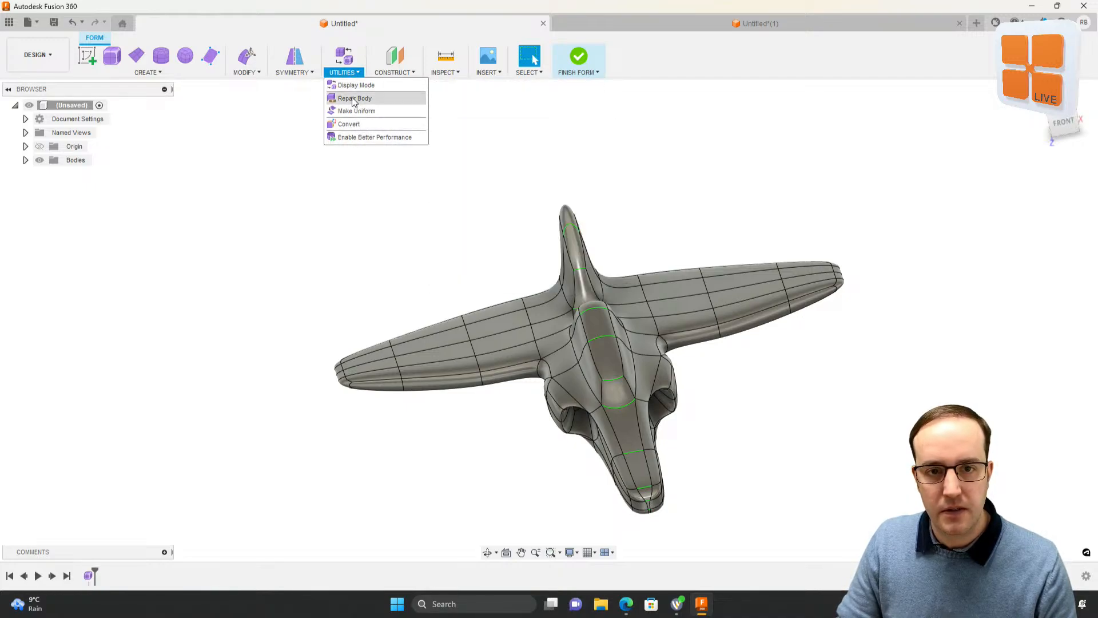
{"action": "left_click", "coordinate": [353, 88]}
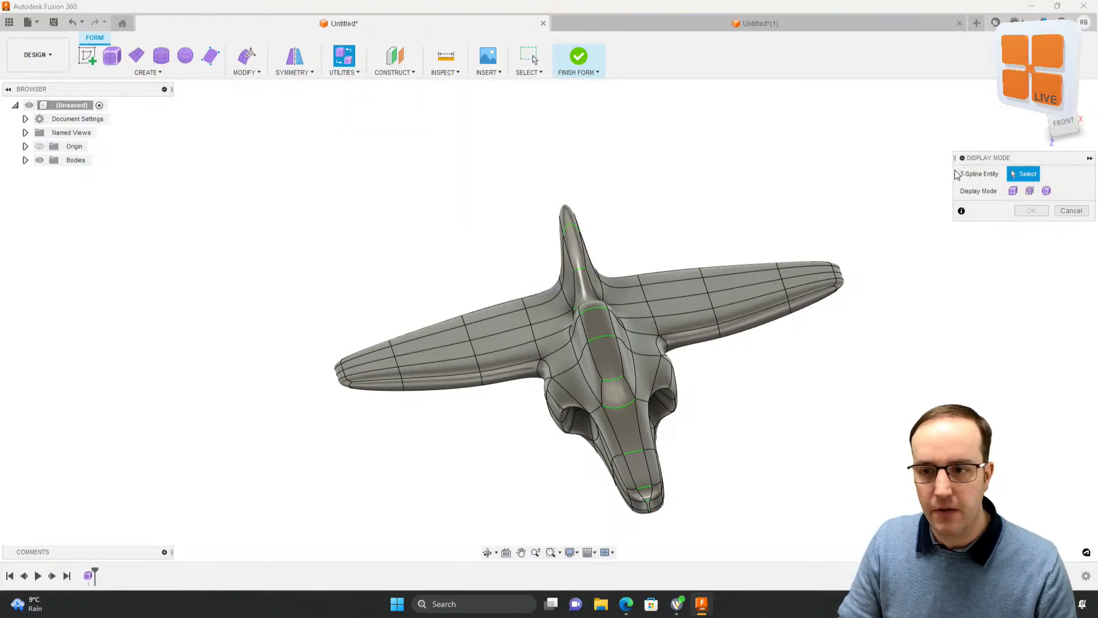
{"action": "left_click", "coordinate": [1014, 192]}
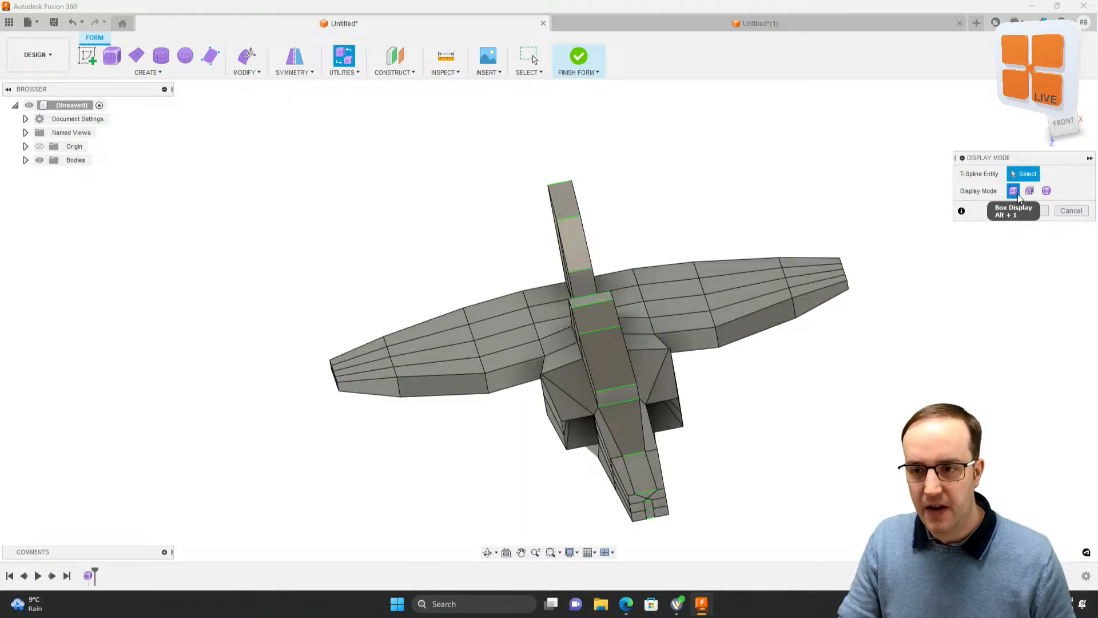
{"action": "middle_click_drag", "start_coordinate": [793, 234], "coordinate": [646, 314], "text": "shift"}
{"action": "scroll", "coordinate": [373, 359], "scroll_direction": "down", "scroll_amount": 2}
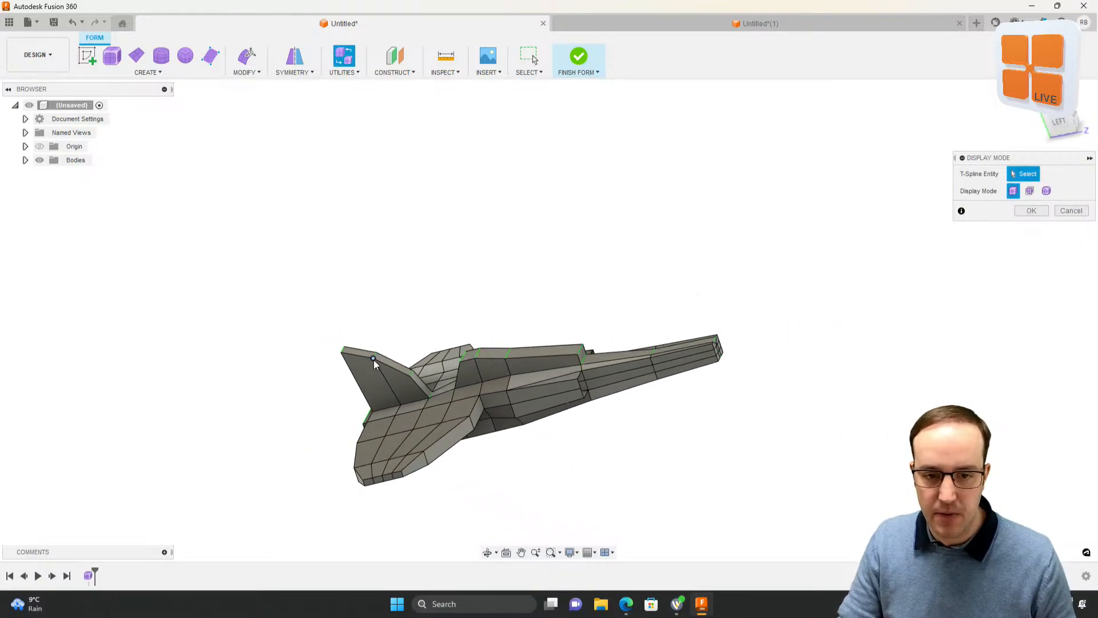
{"action": "scroll", "coordinate": [373, 360], "scroll_direction": "up", "scroll_amount": 3}
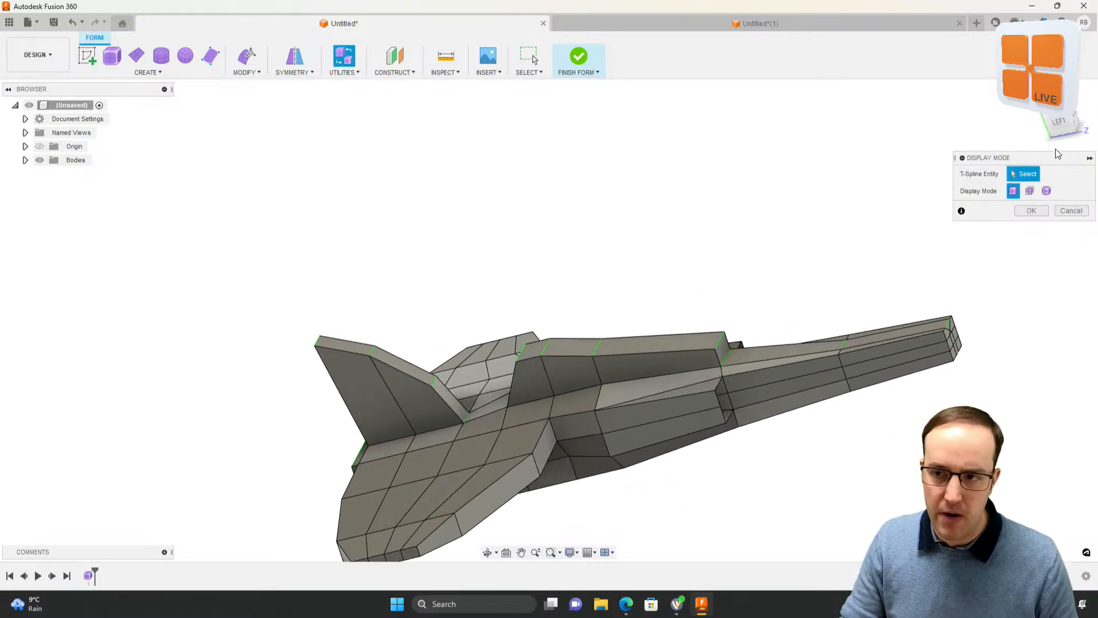
Step: Select the middle cross edge on the tail fin's sloping front and lower it slightly with Edit Form to straighten the slope
{"action": "left_click", "coordinate": [1059, 123]}
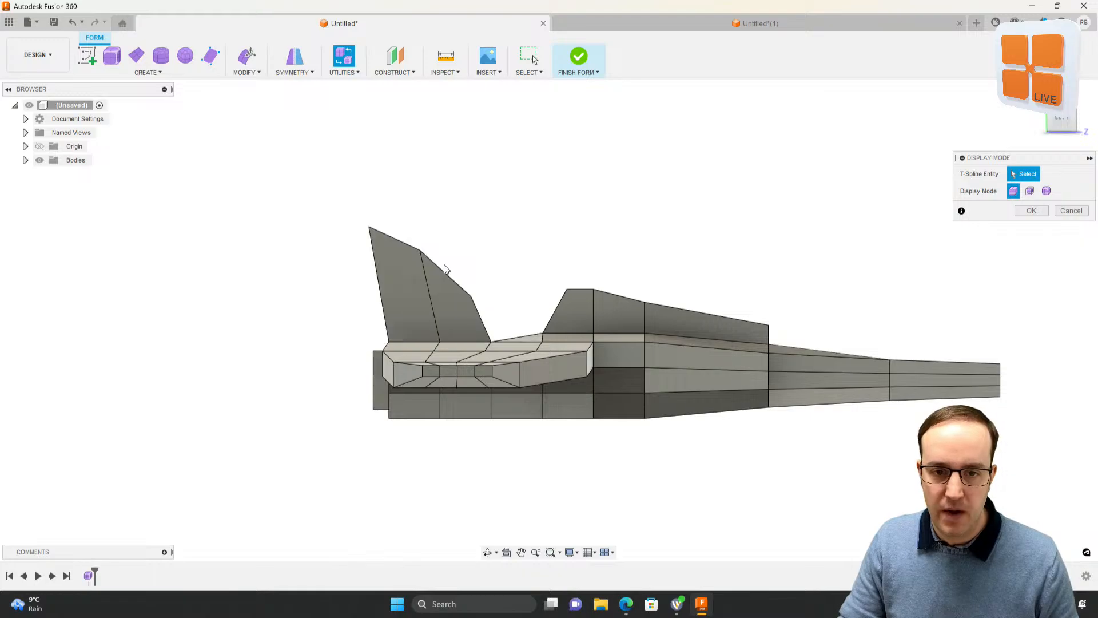
{"action": "middle_click_drag", "start_coordinate": [444, 264], "coordinate": [424, 249], "text": "shift"}
{"action": "left_click", "coordinate": [425, 242]}
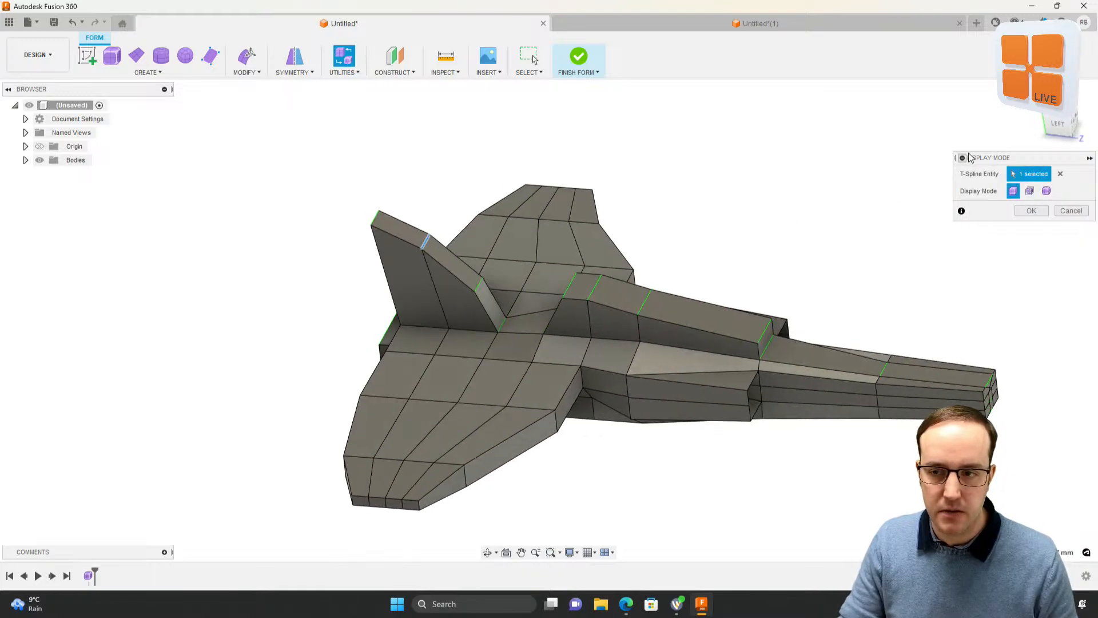
{"action": "left_click", "coordinate": [1059, 125]}
{"action": "key", "text": "e"}
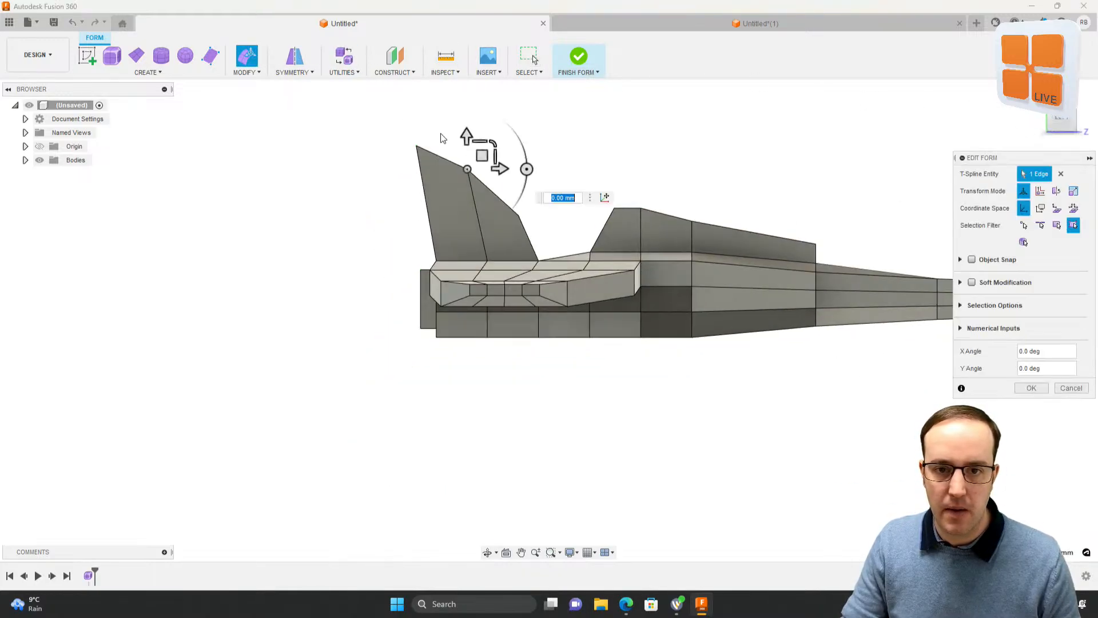
{"action": "left_click_drag", "start_coordinate": [467, 137], "coordinate": [467, 147]}
{"action": "mouse_move", "coordinate": [583, 157]}
{"action": "middle_mouse_down", "text": "shift"}
{"action": "mouse_move", "coordinate": [544, 172]}
{"action": "mouse_move", "coordinate": [567, 166]}
{"action": "middle_mouse_up", "text": "shift"}
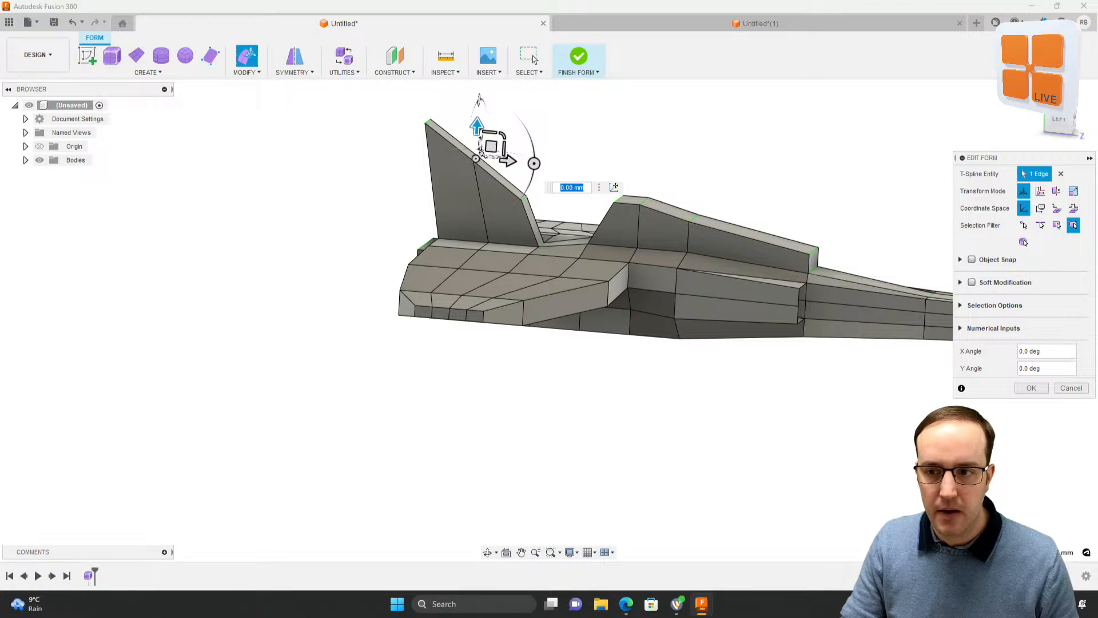
Step: Confirm the tail fin edit and set the aircraft body's display mode to Smooth Display
{"action": "left_click", "coordinate": [1031, 389]}
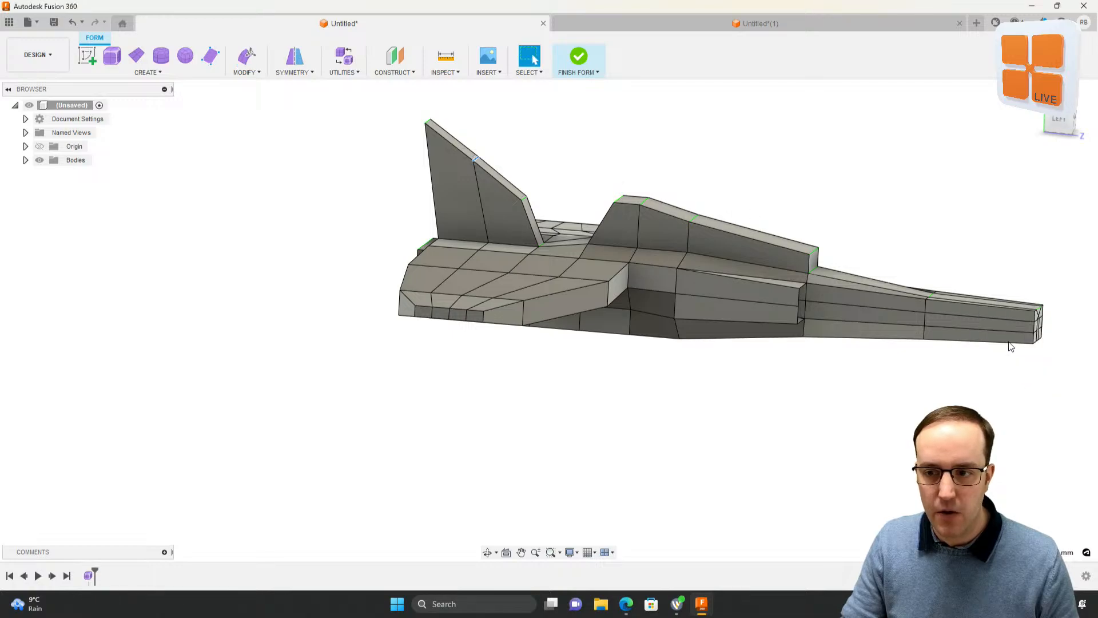
{"action": "left_click", "coordinate": [343, 58]}
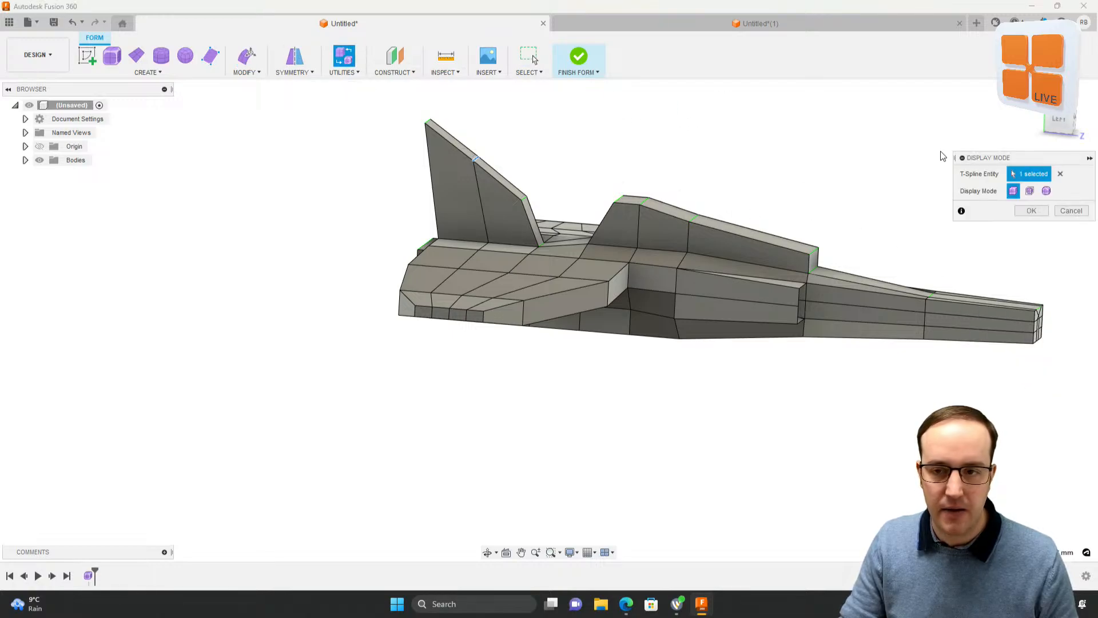
{"action": "left_click", "coordinate": [1047, 191]}
{"action": "middle_click_drag", "start_coordinate": [760, 191], "coordinate": [565, 234], "text": "shift"}
{"action": "middle_click_drag", "start_coordinate": [633, 195], "coordinate": [567, 228]}
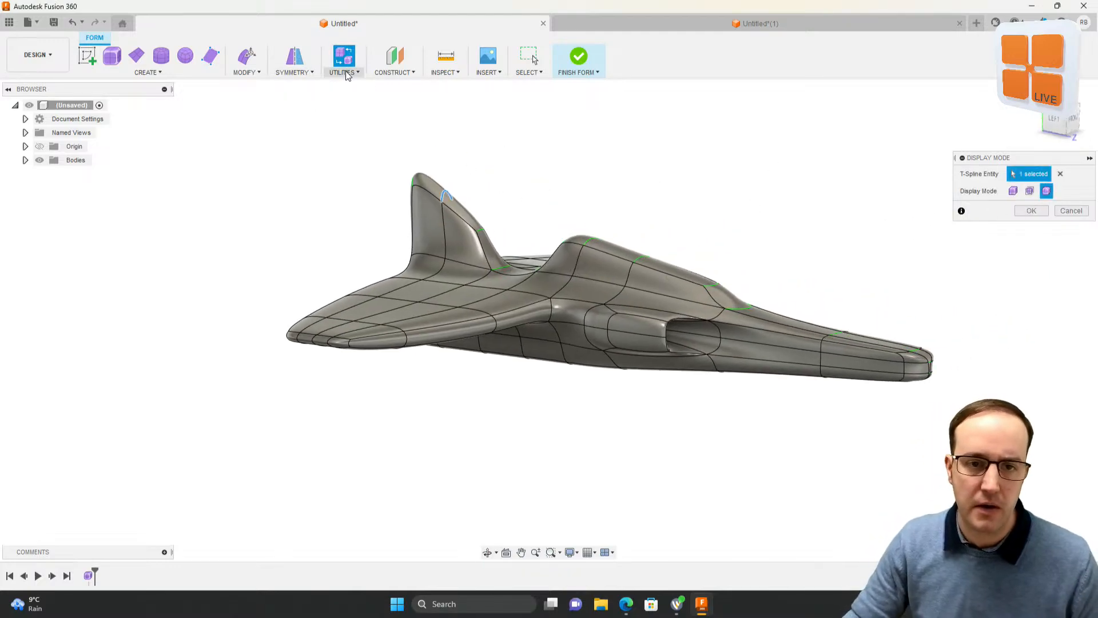
Step: Apply the Smooth command to the 15 faces at the nose tip with a smoothing value of 0.224
{"action": "left_click", "coordinate": [300, 74]}
{"action": "left_click", "coordinate": [246, 73]}
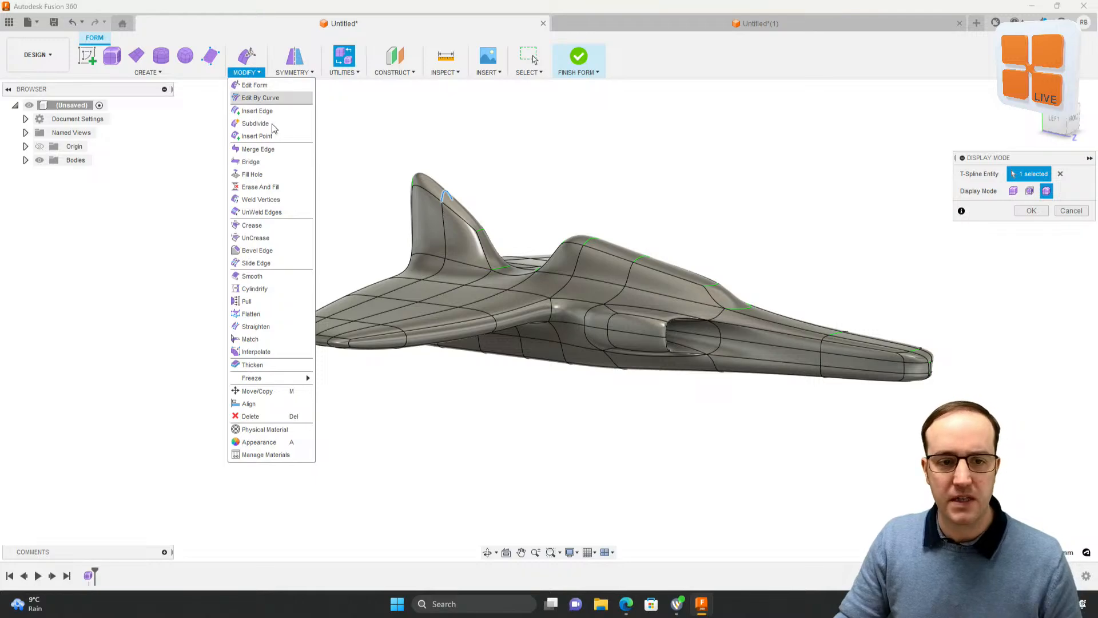
{"action": "left_click", "coordinate": [262, 279]}
{"action": "middle_click_drag", "start_coordinate": [813, 349], "coordinate": [785, 377], "text": "shift"}
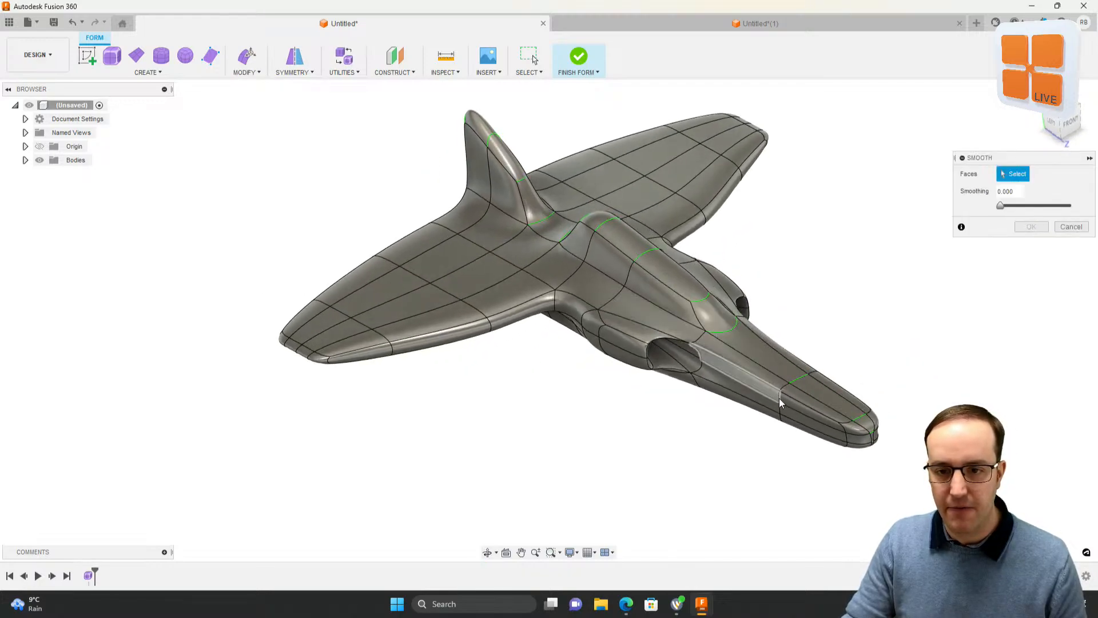
{"action": "left_click_drag", "start_coordinate": [886, 465], "coordinate": [831, 398]}
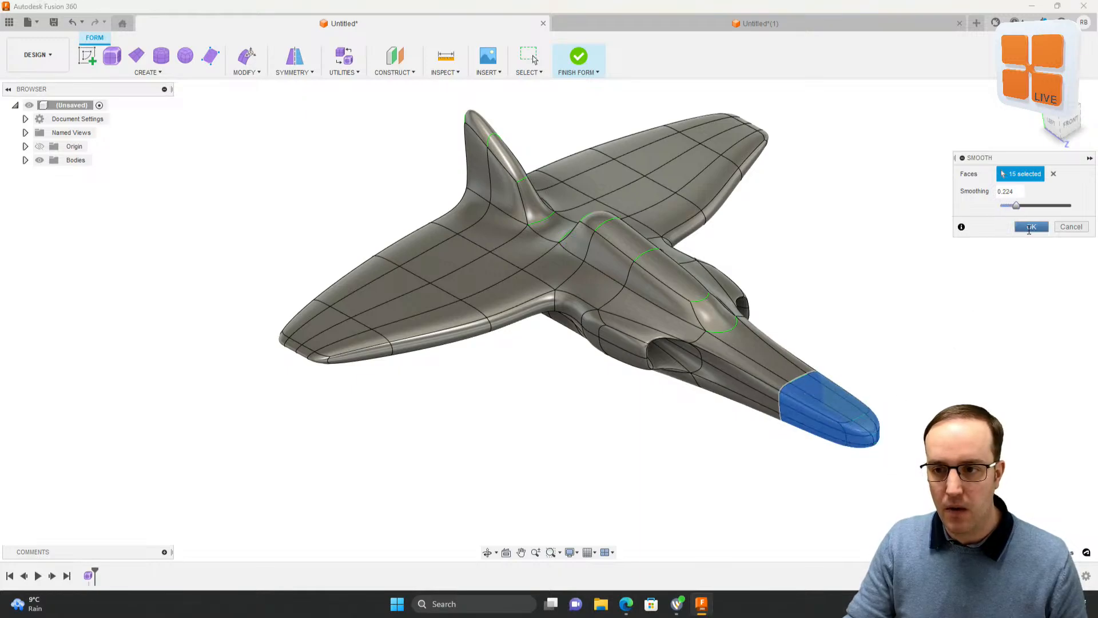
{"action": "left_click", "coordinate": [1032, 226]}
Step: Inspect the aircraft from above and below and try to finish the form, continuing despite the conversion error
{"action": "mouse_move", "coordinate": [843, 383]}
{"action": "middle_mouse_down", "text": "shift"}
{"action": "mouse_move", "coordinate": [884, 340]}
{"action": "mouse_move", "coordinate": [849, 386]}
{"action": "middle_mouse_up", "text": "shift"}
{"action": "left_click", "coordinate": [884, 340]}
{"action": "middle_click_drag", "start_coordinate": [632, 261], "coordinate": [432, 252], "text": "shift"}
{"action": "middle_click_drag", "start_coordinate": [623, 356], "coordinate": [509, 377], "text": "shift"}
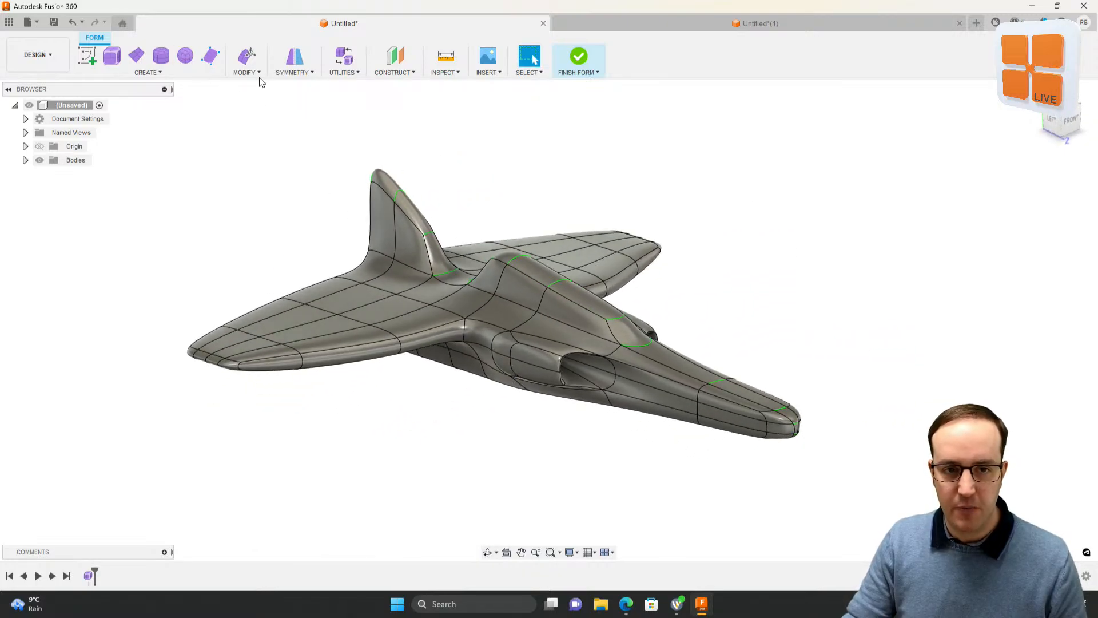
{"action": "middle_click_drag", "start_coordinate": [432, 220], "coordinate": [489, 286], "text": "shift"}
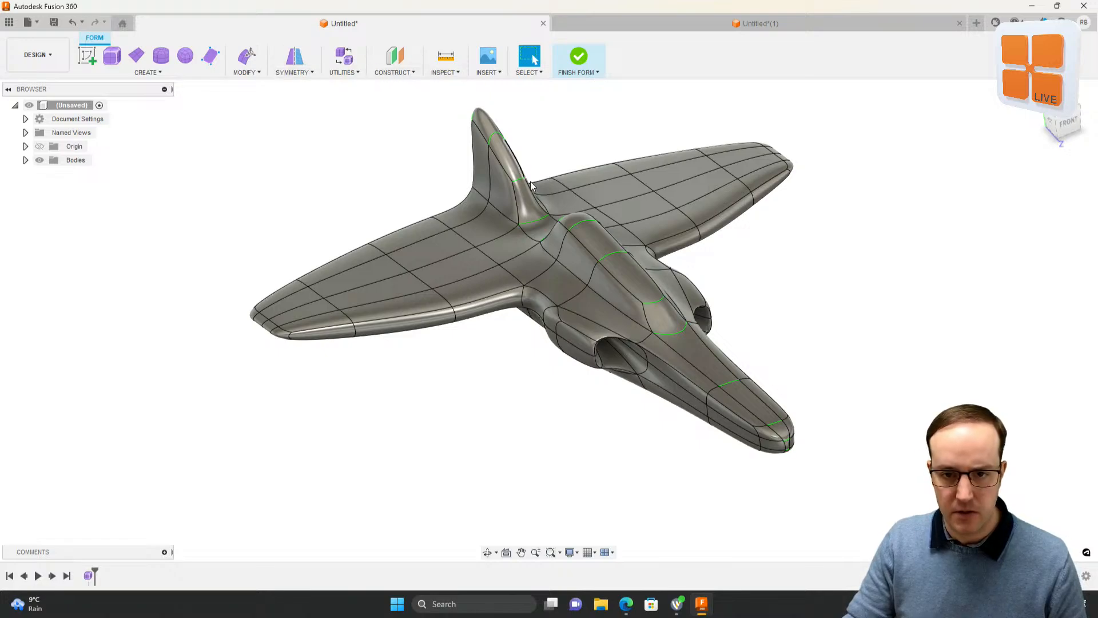
{"action": "middle_click_drag", "start_coordinate": [531, 186], "coordinate": [626, 361], "text": "shift"}
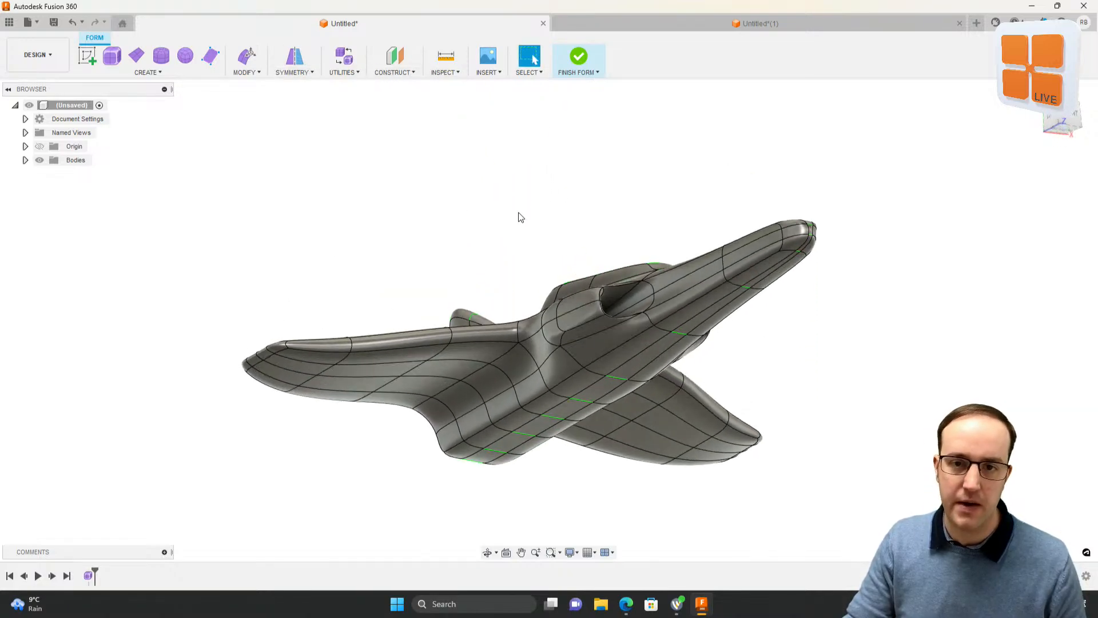
{"action": "middle_click_drag", "start_coordinate": [521, 217], "coordinate": [581, 65], "text": "shift"}
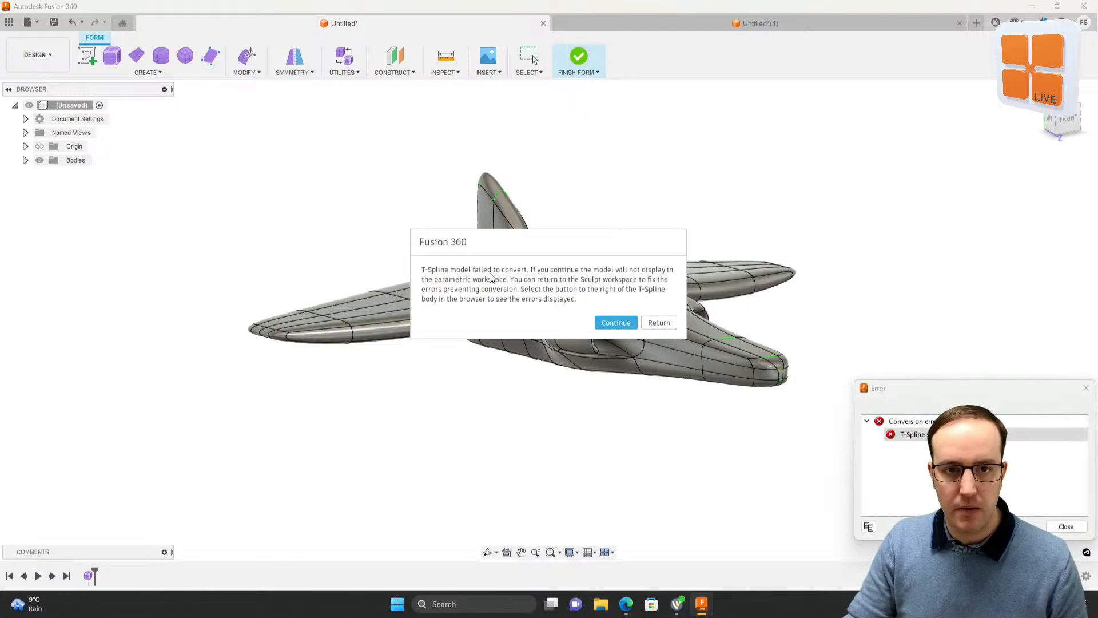
{"action": "left_click", "coordinate": [635, 322]}
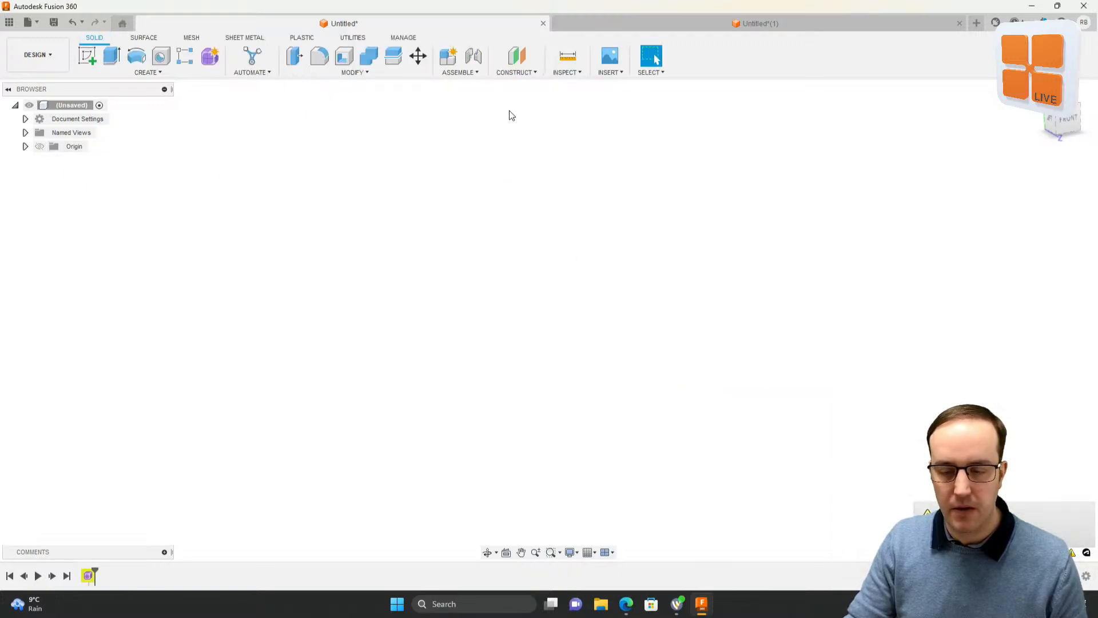
Step: Check the browser for the converted body and return to editing the aircraft form
{"action": "left_click", "coordinate": [26, 146]}
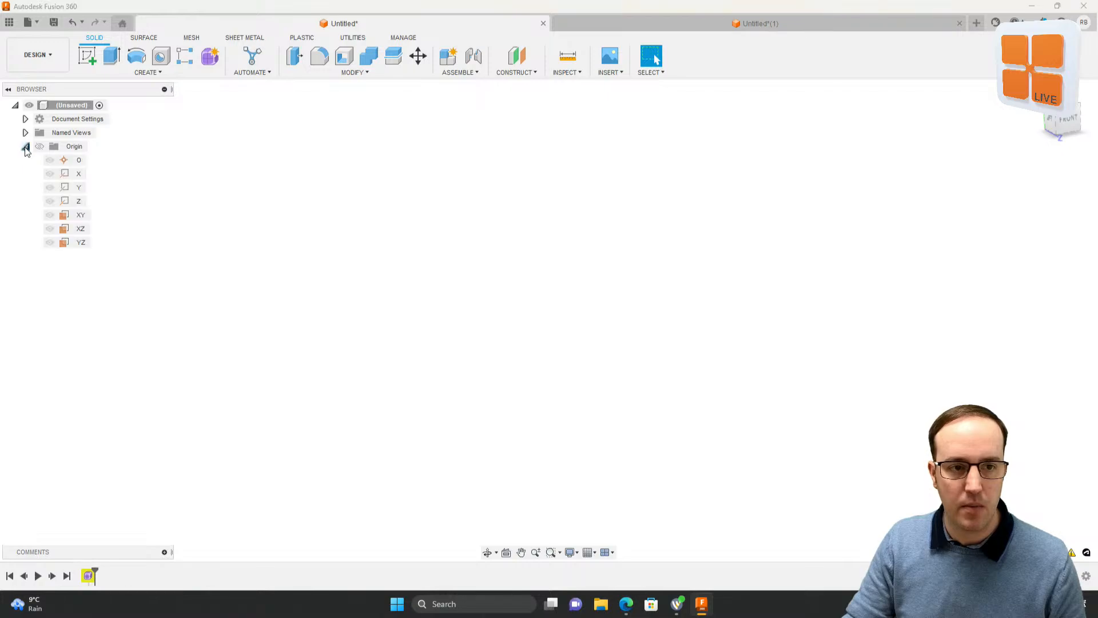
{"action": "left_click", "coordinate": [25, 146]}
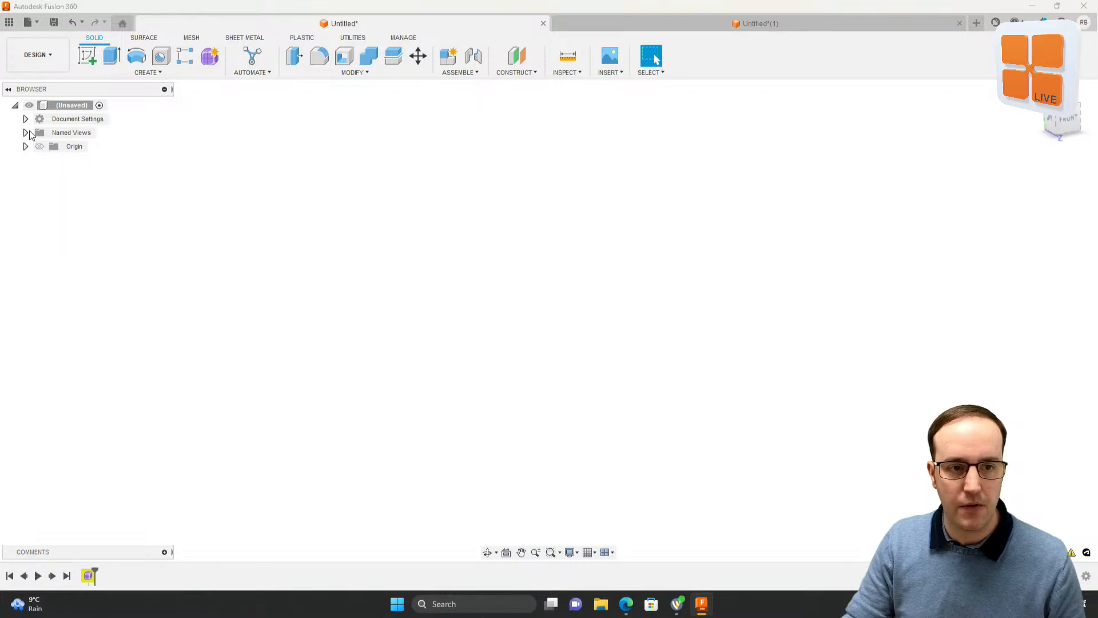
{"action": "left_click", "coordinate": [210, 56]}
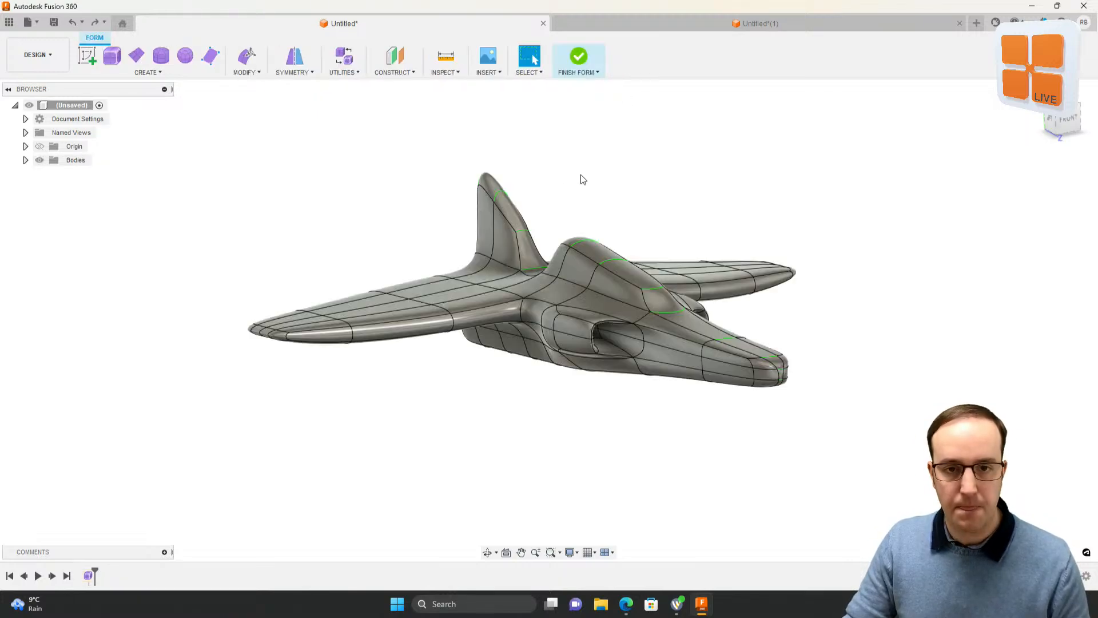
Step: Retry finishing the form with the nose in close view, and return to form editing with the error report closed
{"action": "middle_click_drag", "start_coordinate": [524, 307], "coordinate": [784, 333], "text": "shift"}
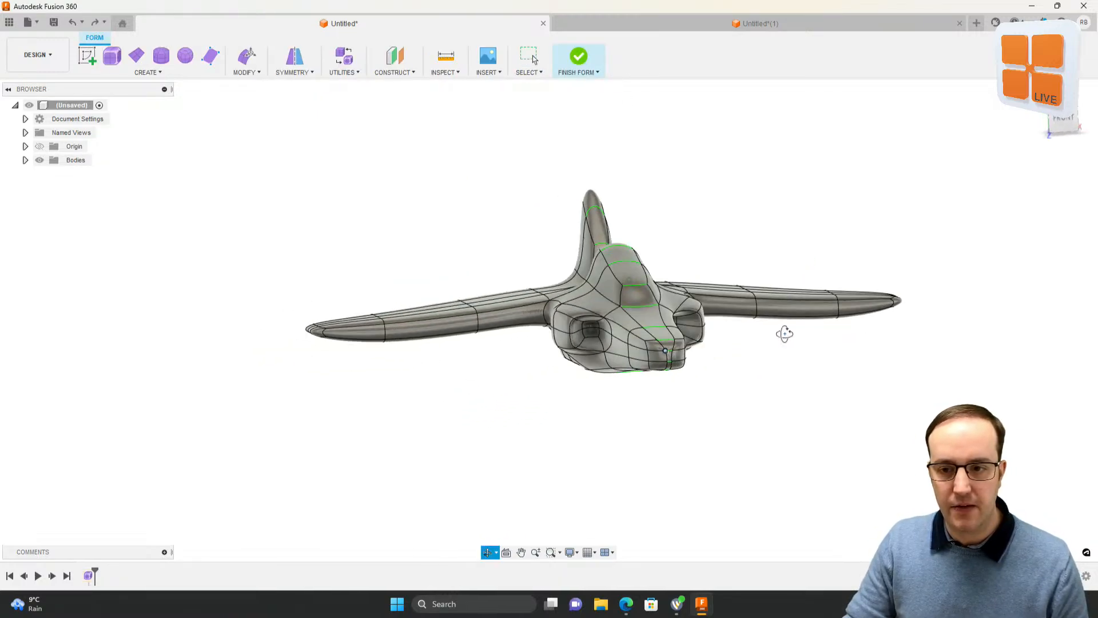
{"action": "scroll", "coordinate": [676, 361], "scroll_direction": "up", "scroll_amount": 5}
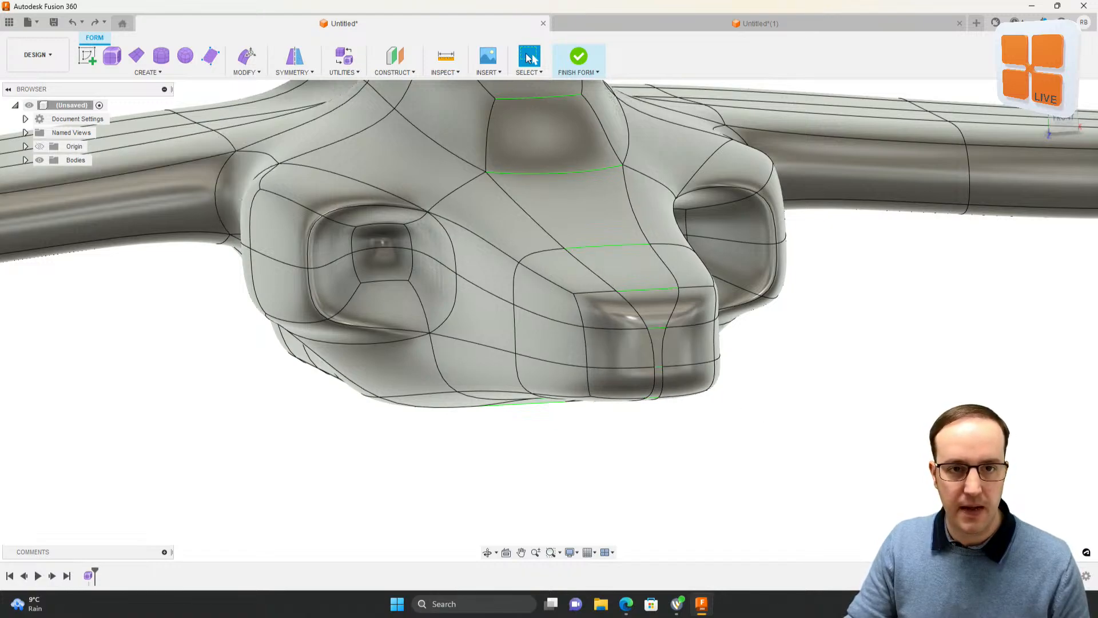
{"action": "left_click", "coordinate": [578, 60]}
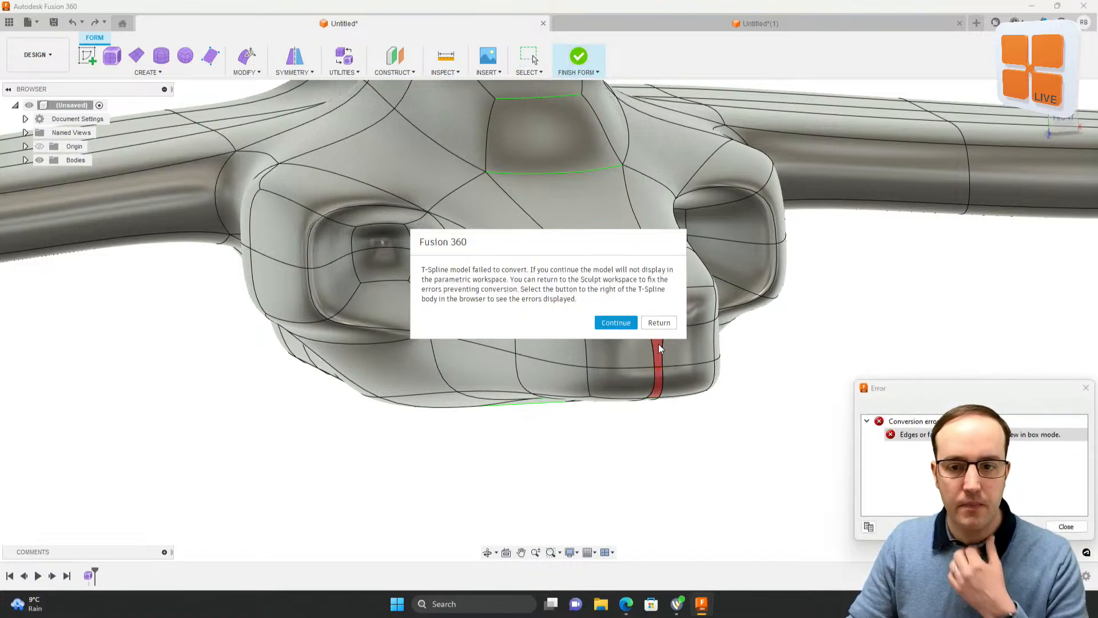
{"action": "left_click", "coordinate": [652, 323]}
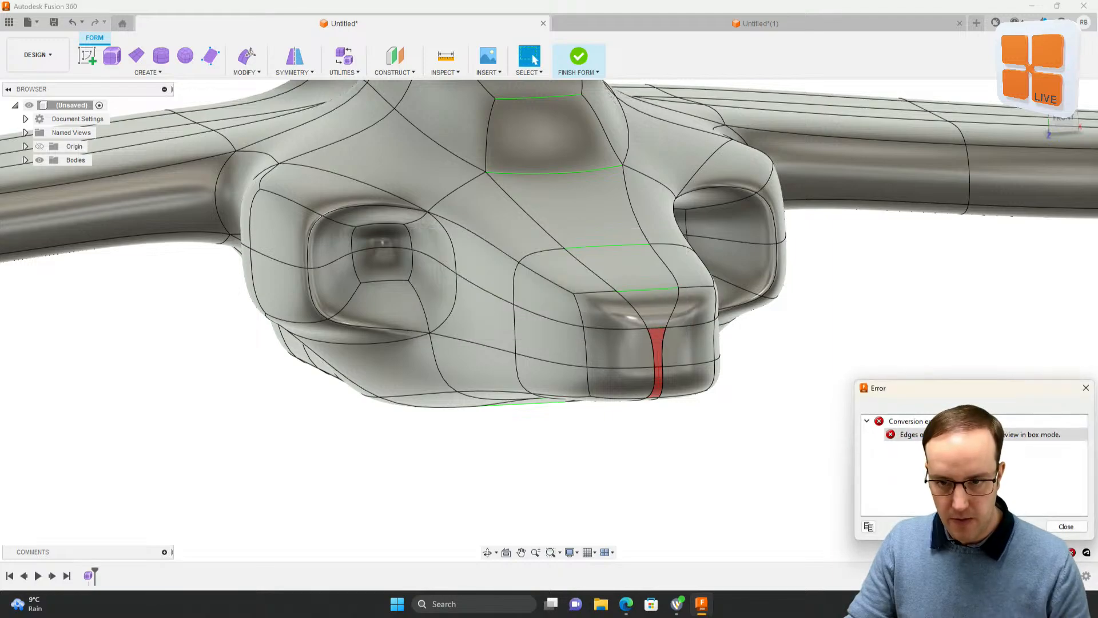
{"action": "left_click", "coordinate": [1066, 527]}
Step: Select the upper vertical edge beside the nose front's centreline and move it outward about 7 mm with Edit Form to widen the narrow gap
{"action": "middle_click_drag", "start_coordinate": [736, 368], "coordinate": [686, 240], "text": "shift"}
{"action": "left_click", "coordinate": [1063, 121]}
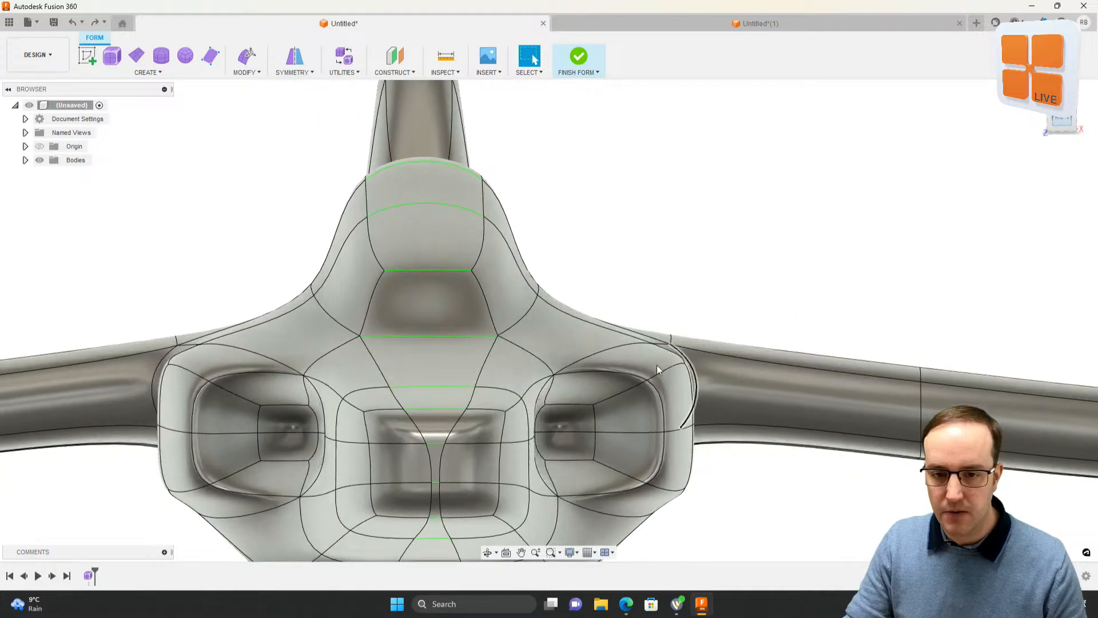
{"action": "scroll", "coordinate": [426, 471], "scroll_direction": "up", "scroll_amount": 5}
{"action": "left_click", "coordinate": [406, 459]}
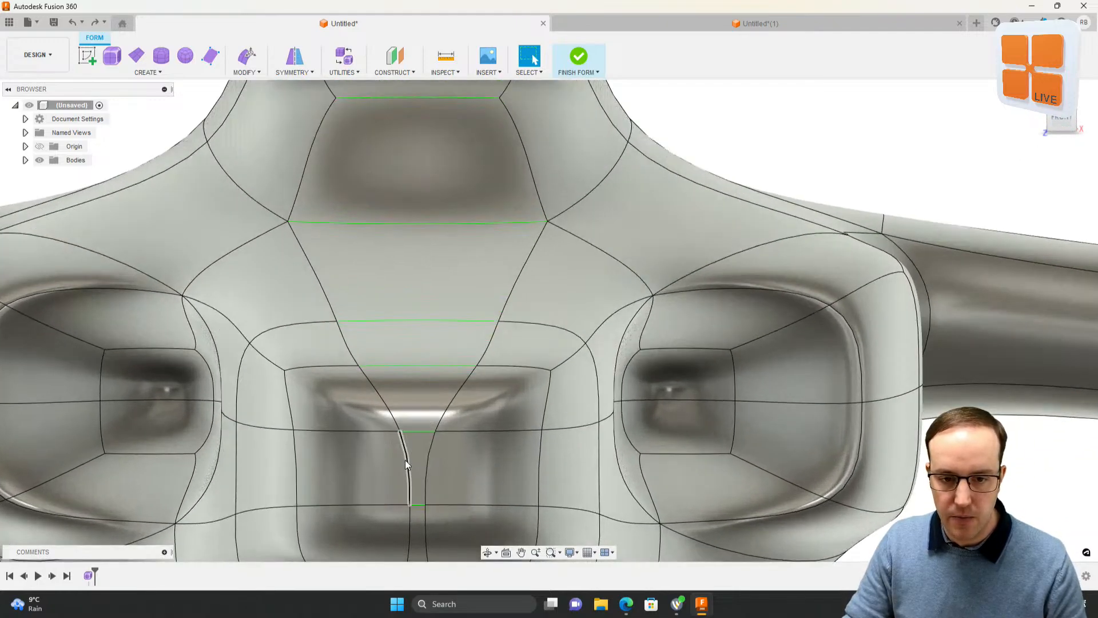
{"action": "middle_click_drag", "start_coordinate": [377, 349], "coordinate": [400, 280]}
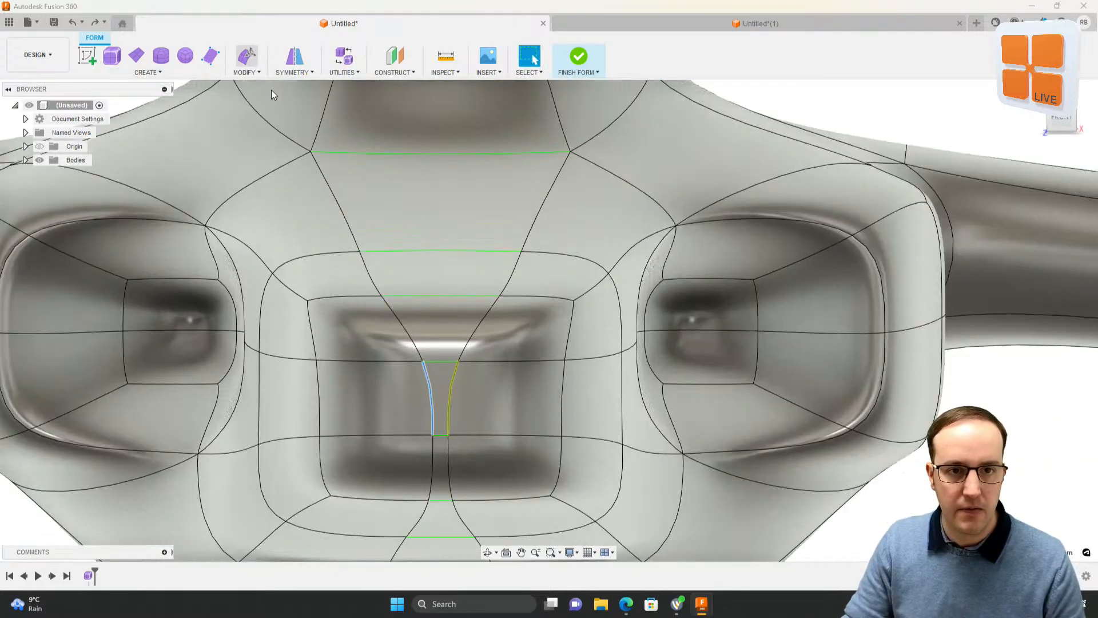
{"action": "key", "text": "e"}
{"action": "left_click_drag", "start_coordinate": [445, 398], "coordinate": [401, 400]}
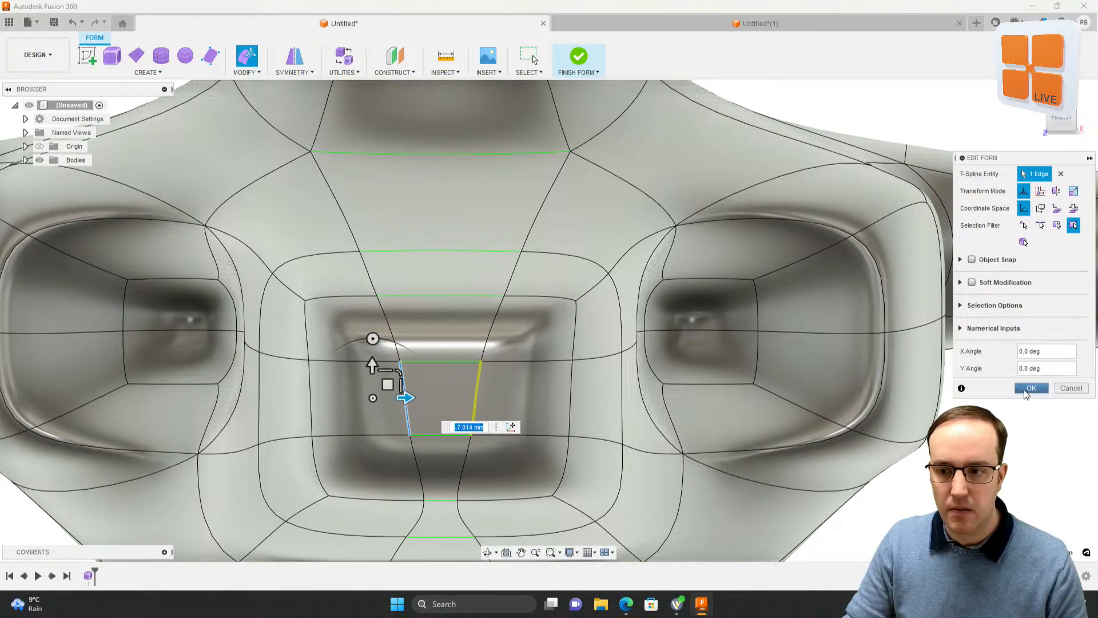
{"action": "left_click", "coordinate": [1024, 390]}
Step: Finish the form to convert the aircraft into a solid body and inspect its nose
{"action": "left_click", "coordinate": [577, 57]}
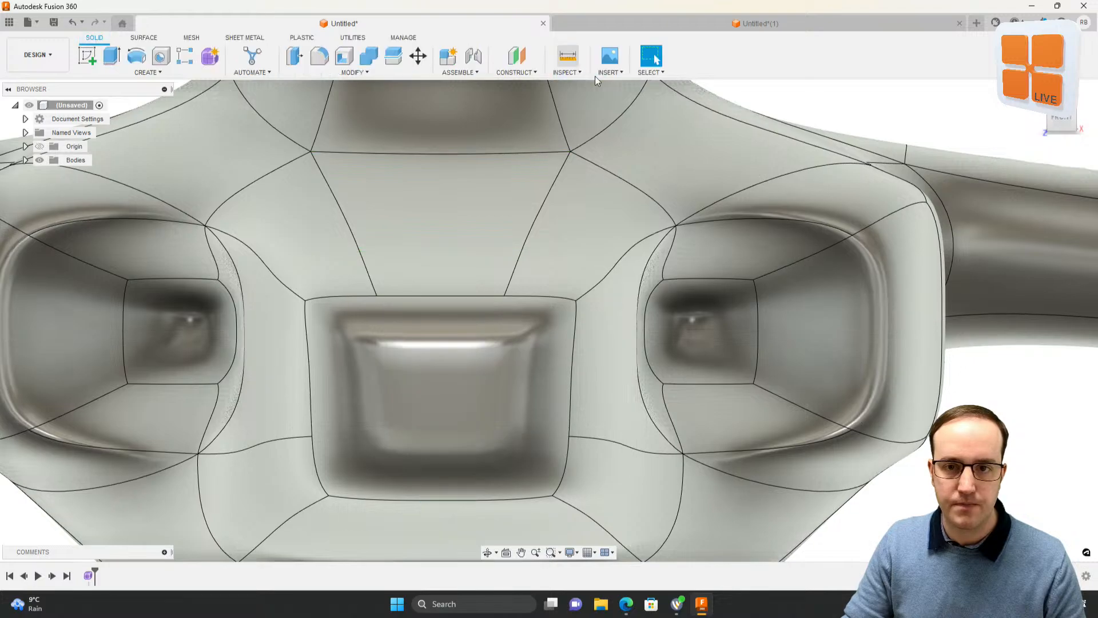
{"action": "scroll", "coordinate": [533, 327], "scroll_direction": "down", "scroll_amount": 10}
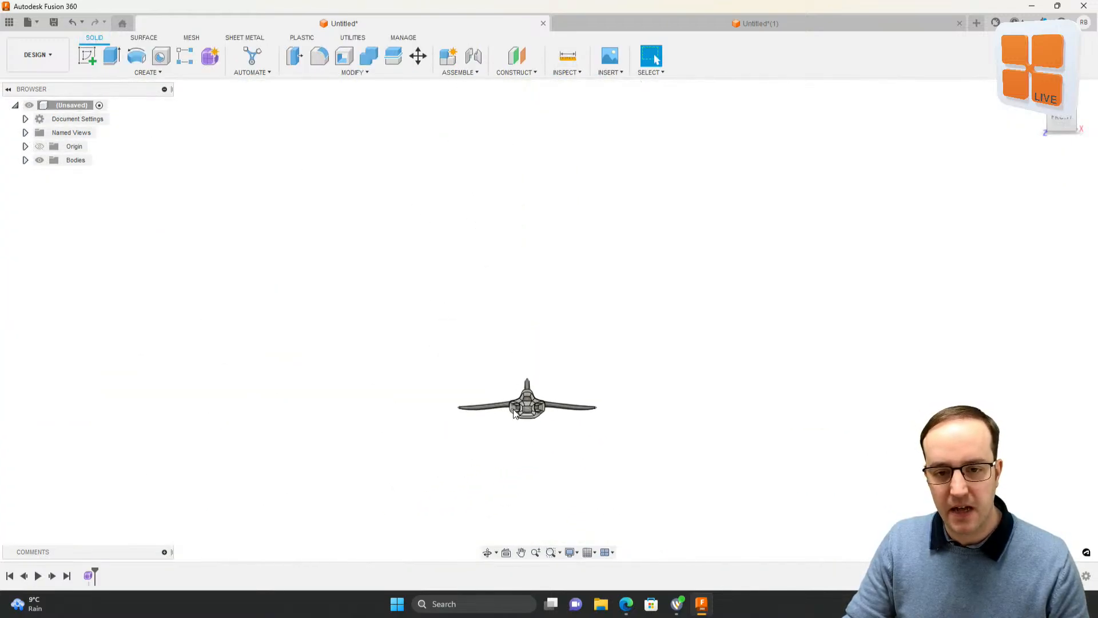
{"action": "scroll", "coordinate": [514, 413], "scroll_direction": "up", "scroll_amount": 3}
{"action": "middle_click_drag", "start_coordinate": [514, 413], "coordinate": [602, 459], "text": "shift"}
{"action": "scroll", "coordinate": [607, 452], "scroll_direction": "up", "scroll_amount": 5}
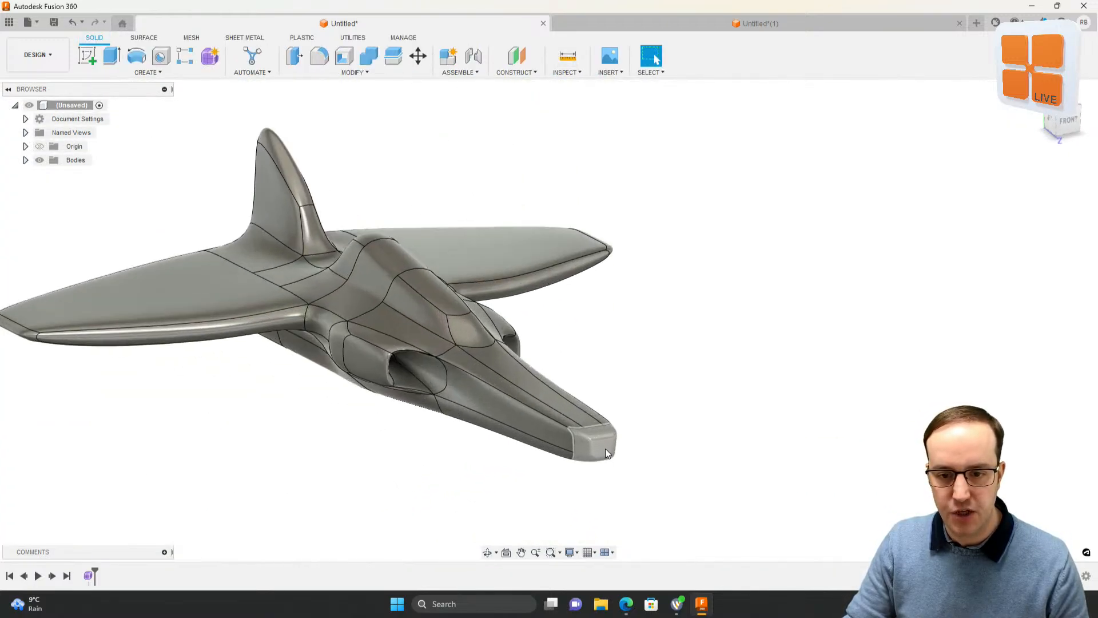
{"action": "scroll", "coordinate": [606, 452], "scroll_direction": "up", "scroll_amount": 2}
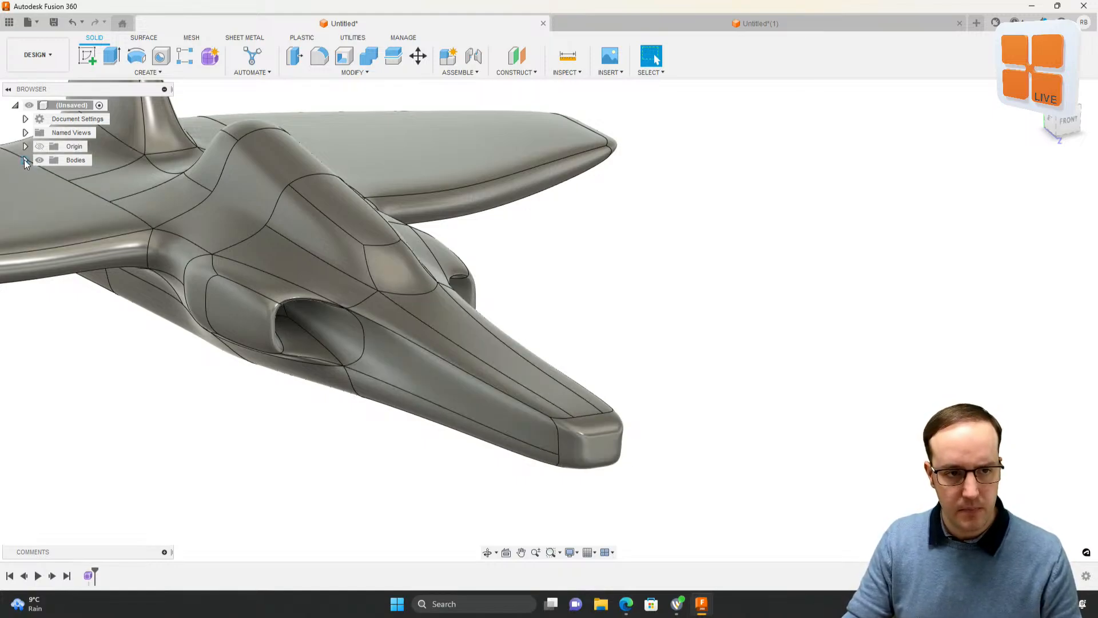
Step: Select the converted body in the browser and inspect the aircraft's nose, underside, wing and tail fin from several sides
{"action": "left_click", "coordinate": [80, 174]}
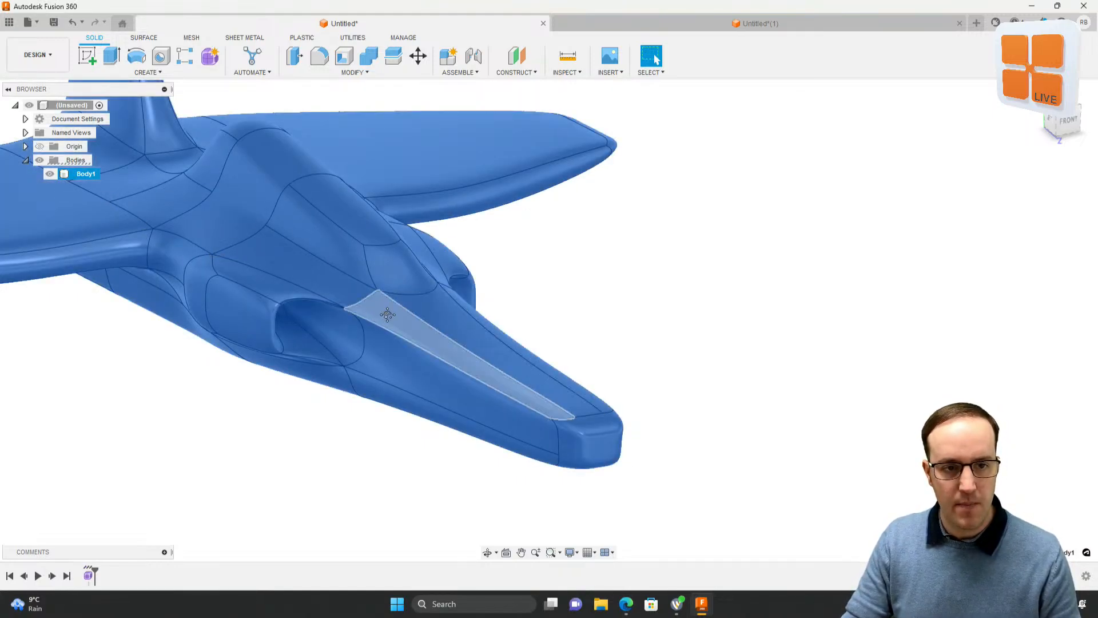
{"action": "middle_click_drag", "start_coordinate": [401, 343], "coordinate": [517, 349], "text": "shift"}
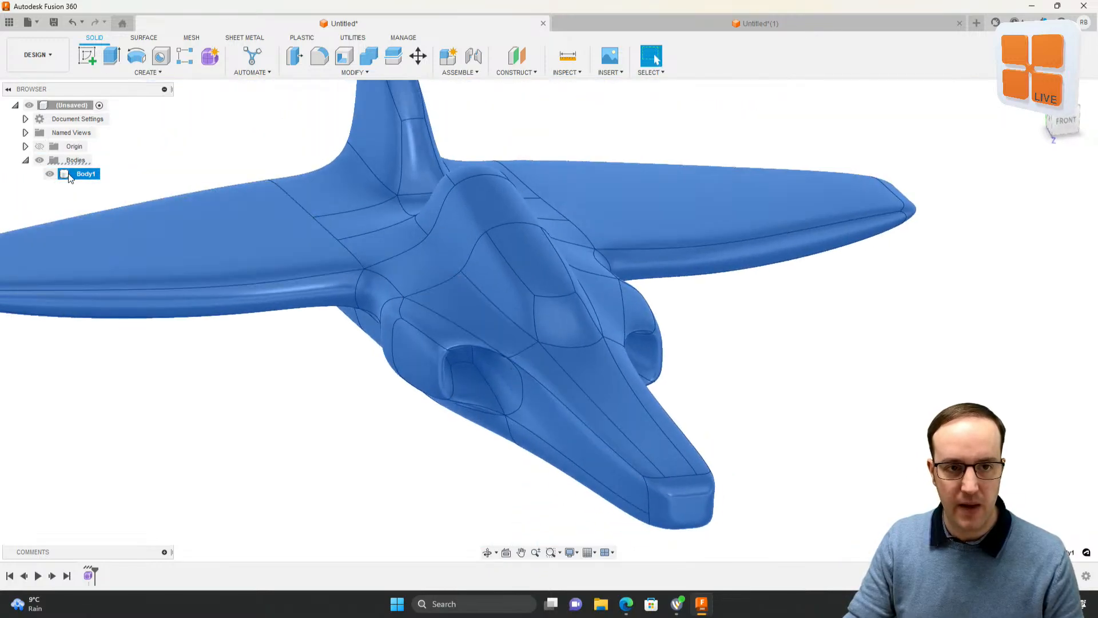
{"action": "middle_click_drag", "start_coordinate": [225, 236], "coordinate": [353, 312], "text": "shift"}
{"action": "middle_click_drag", "start_coordinate": [351, 424], "coordinate": [430, 143], "text": "shift"}
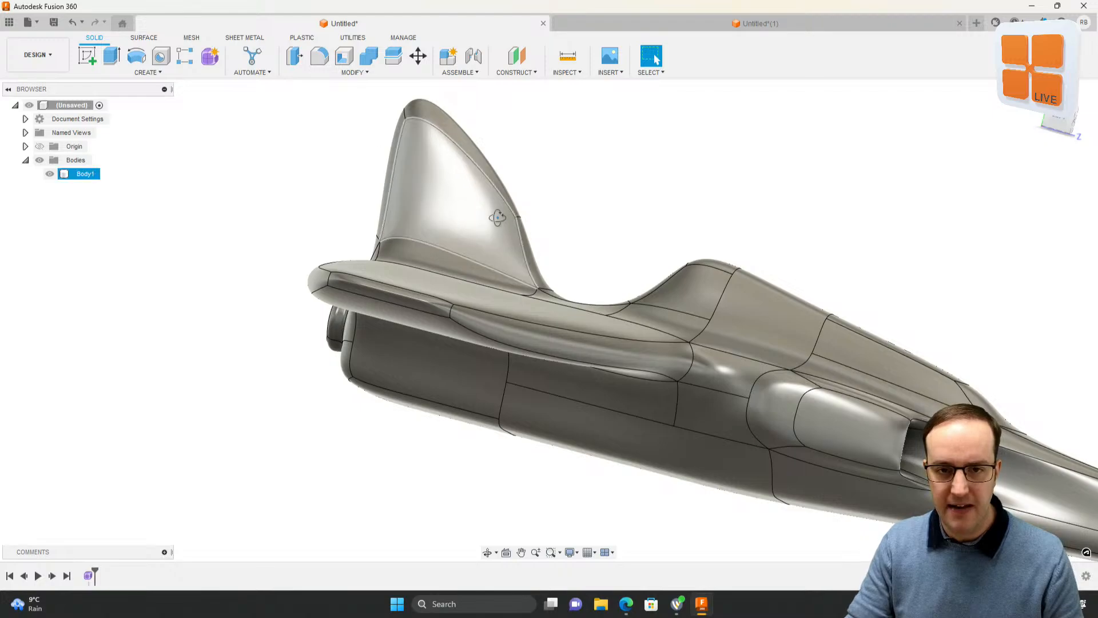
{"action": "middle_click_drag", "start_coordinate": [498, 218], "coordinate": [500, 258], "text": "shift"}
{"action": "scroll", "coordinate": [512, 283], "scroll_direction": "down", "scroll_amount": 2}
{"action": "scroll", "coordinate": [512, 284], "scroll_direction": "up", "scroll_amount": 3}
{"action": "scroll", "coordinate": [486, 279], "scroll_direction": "down", "scroll_amount": 1}
{"action": "middle_click_drag", "start_coordinate": [337, 239], "coordinate": [360, 204], "text": "shift"}
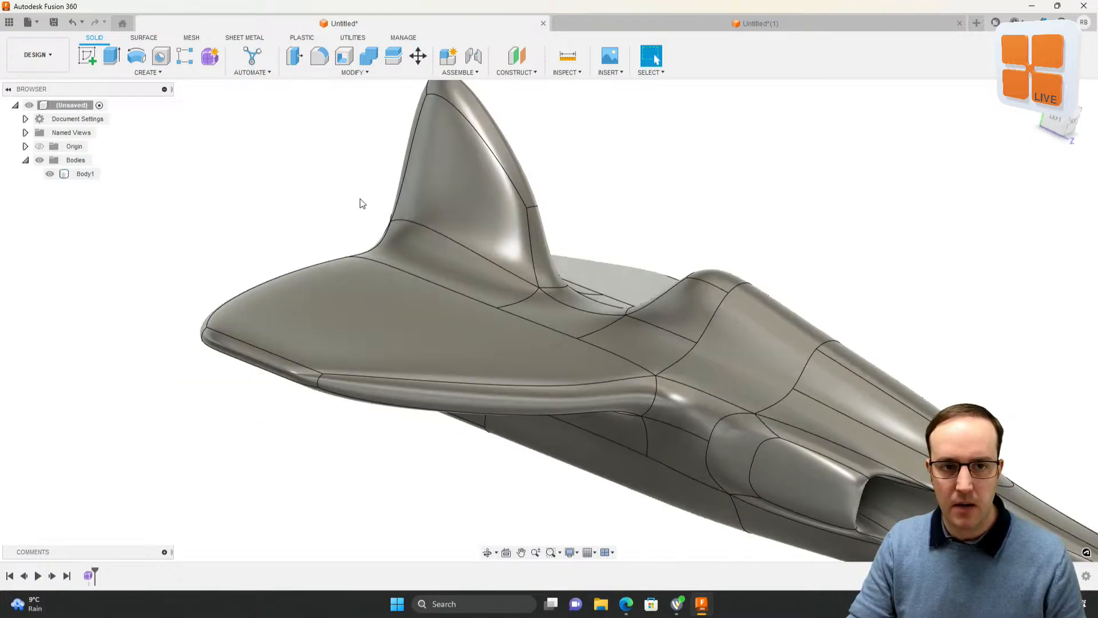
Step: Create a construction plane offset about -65.7 mm from the YZ origin plane, to the side of the fuselage
{"action": "left_click", "coordinate": [517, 72]}
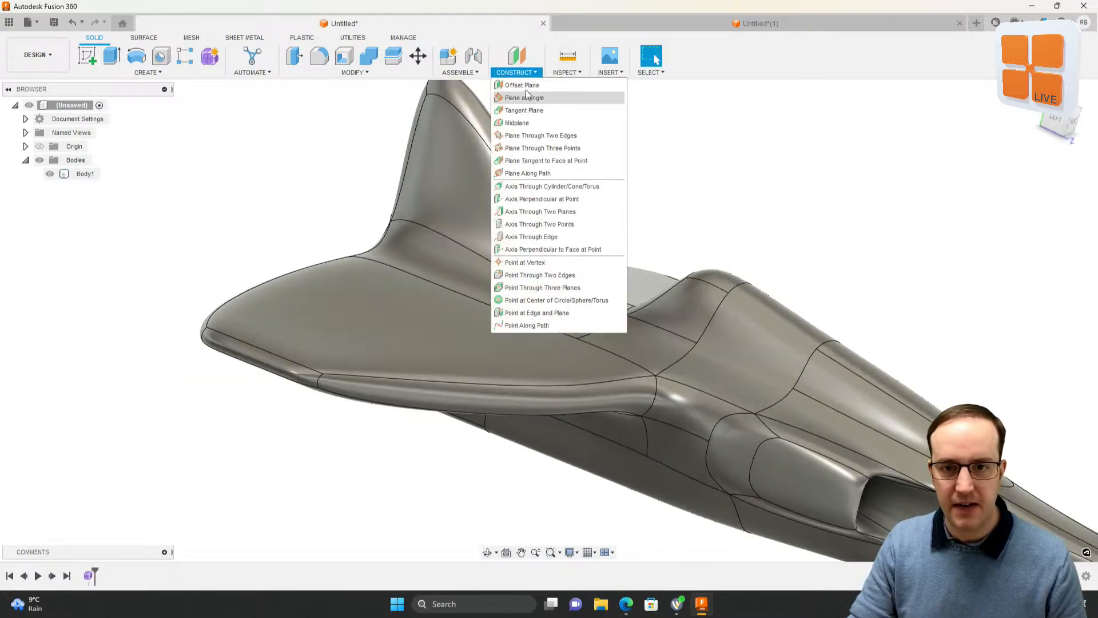
{"action": "left_click", "coordinate": [526, 84]}
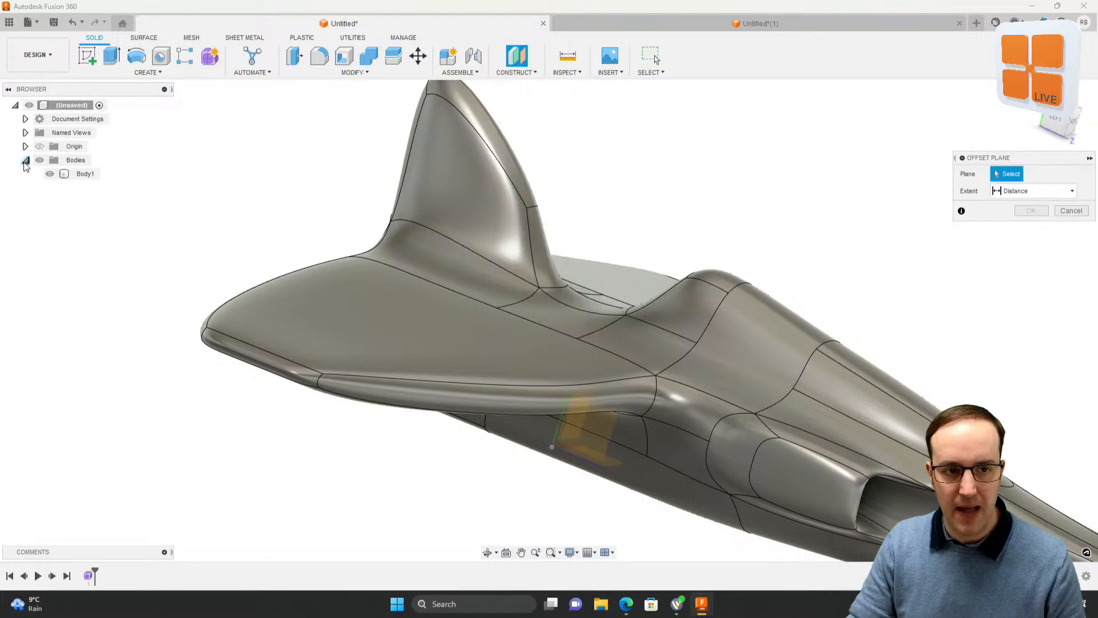
{"action": "left_click", "coordinate": [25, 147]}
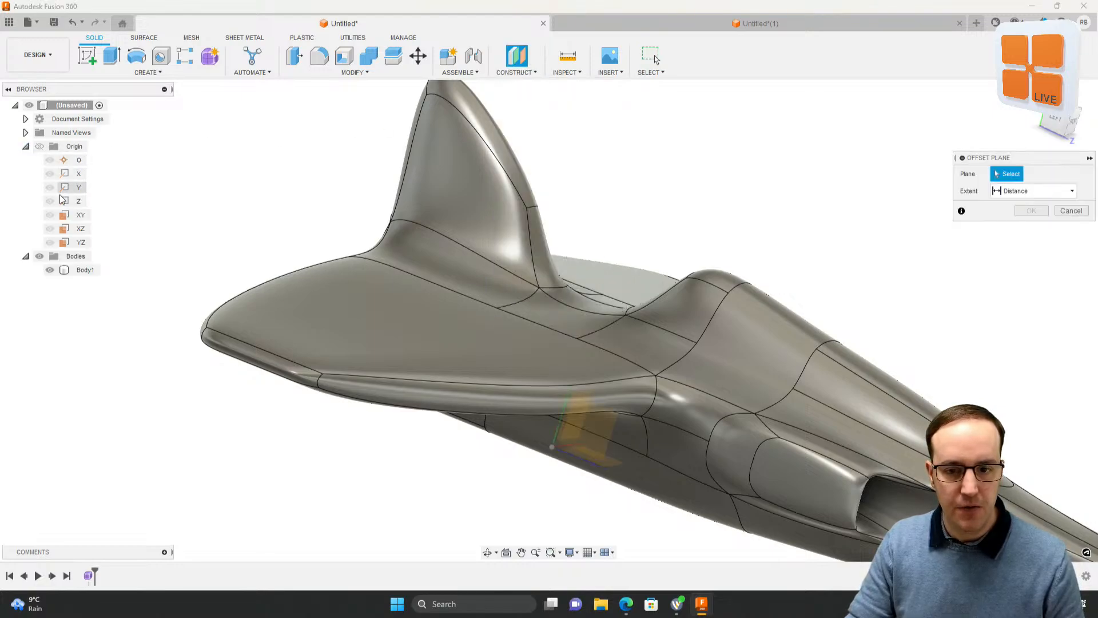
{"action": "left_click", "coordinate": [587, 432]}
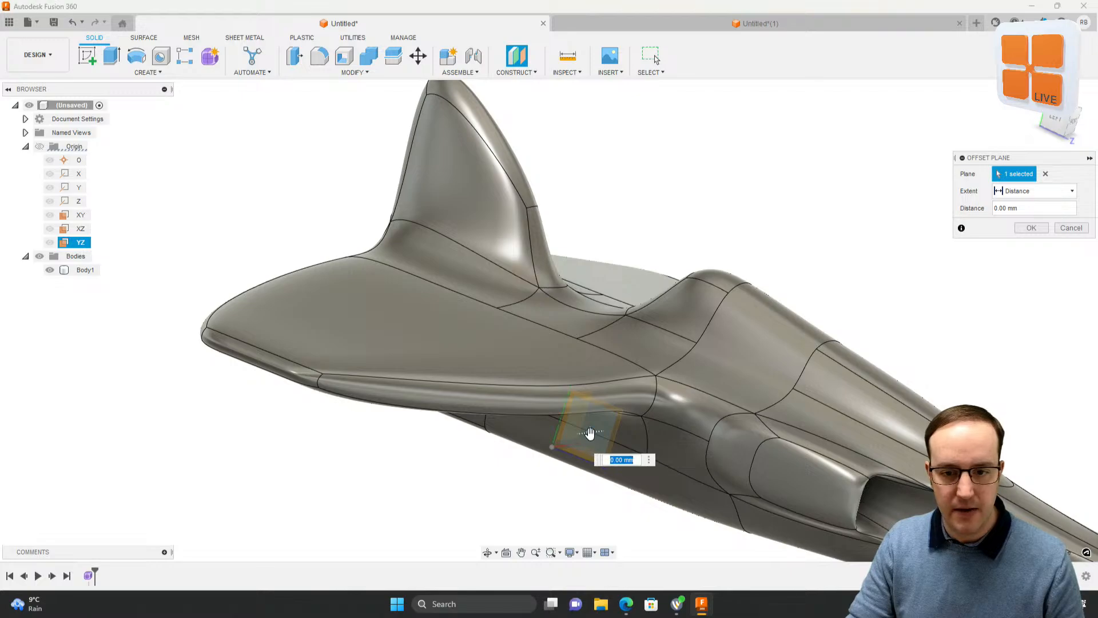
{"action": "left_click_drag", "start_coordinate": [589, 438], "coordinate": [490, 463]}
{"action": "middle_click_drag", "start_coordinate": [624, 435], "coordinate": [538, 426], "text": "shift"}
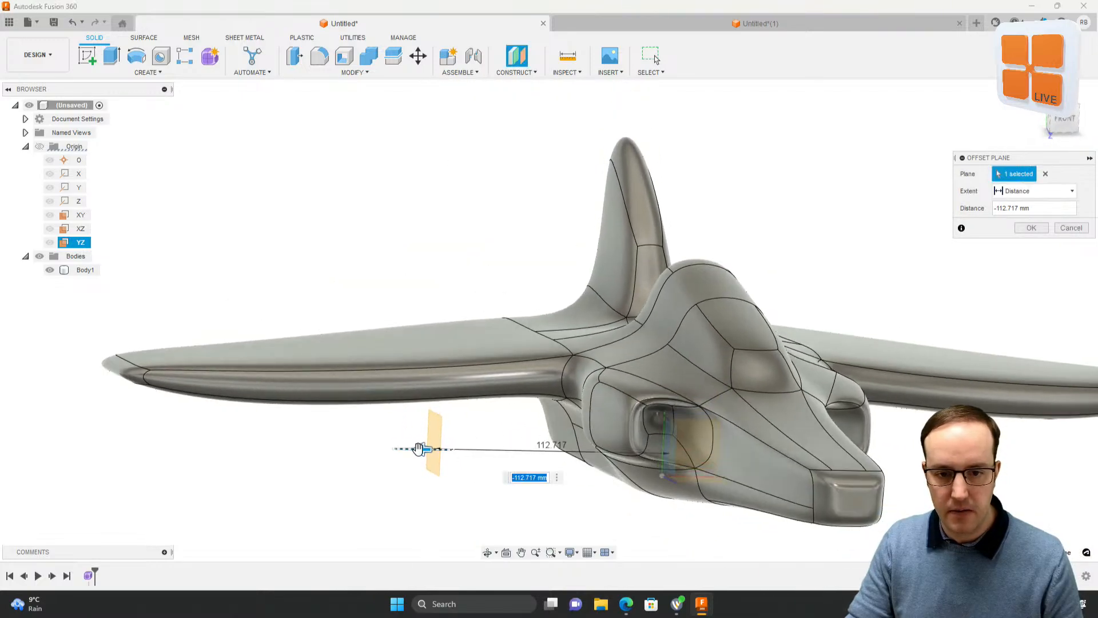
{"action": "left_click_drag", "start_coordinate": [419, 448], "coordinate": [517, 458]}
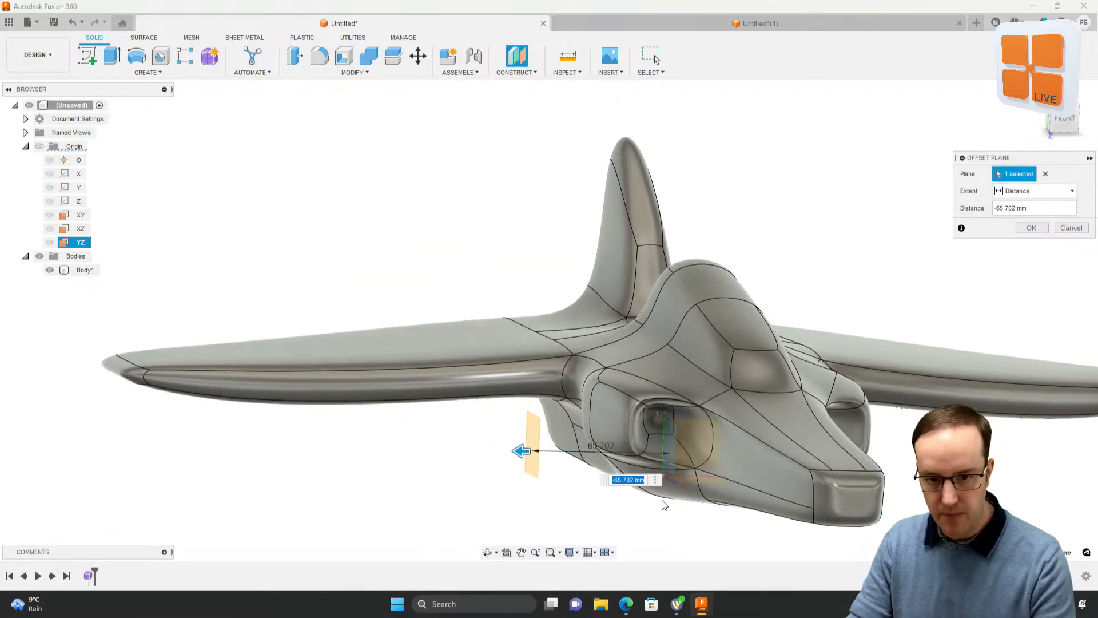
{"action": "key", "text": "Return"}
Step: Sketch a 22 mm diameter circle on the offset plane, placed over the middle of the tail fin, and finish the sketch
{"action": "left_click", "coordinate": [87, 56]}
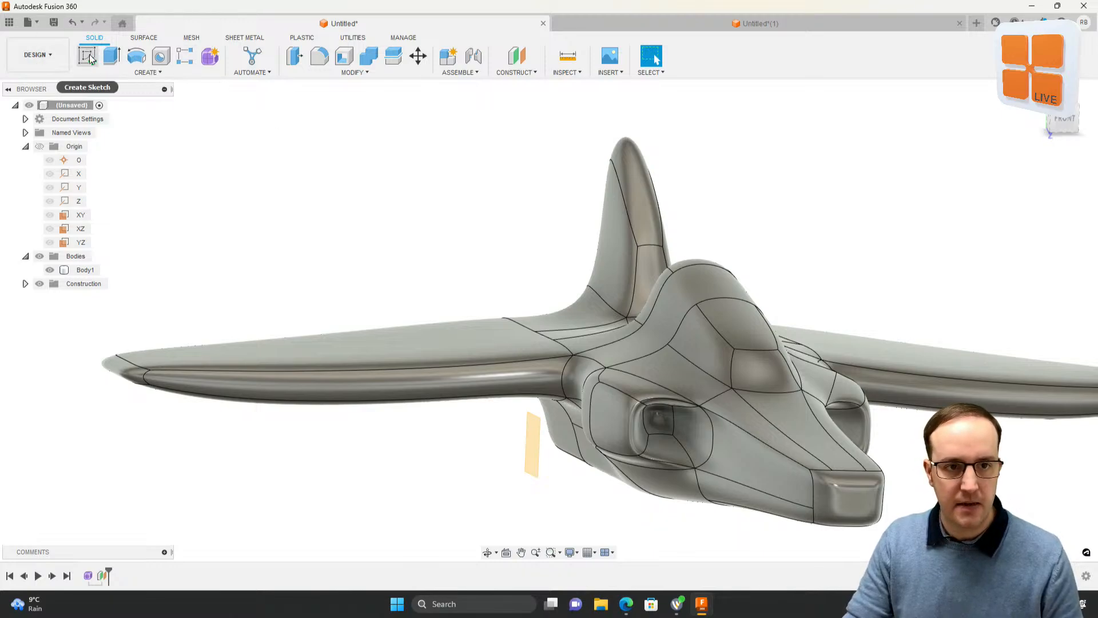
{"action": "left_click", "coordinate": [541, 449]}
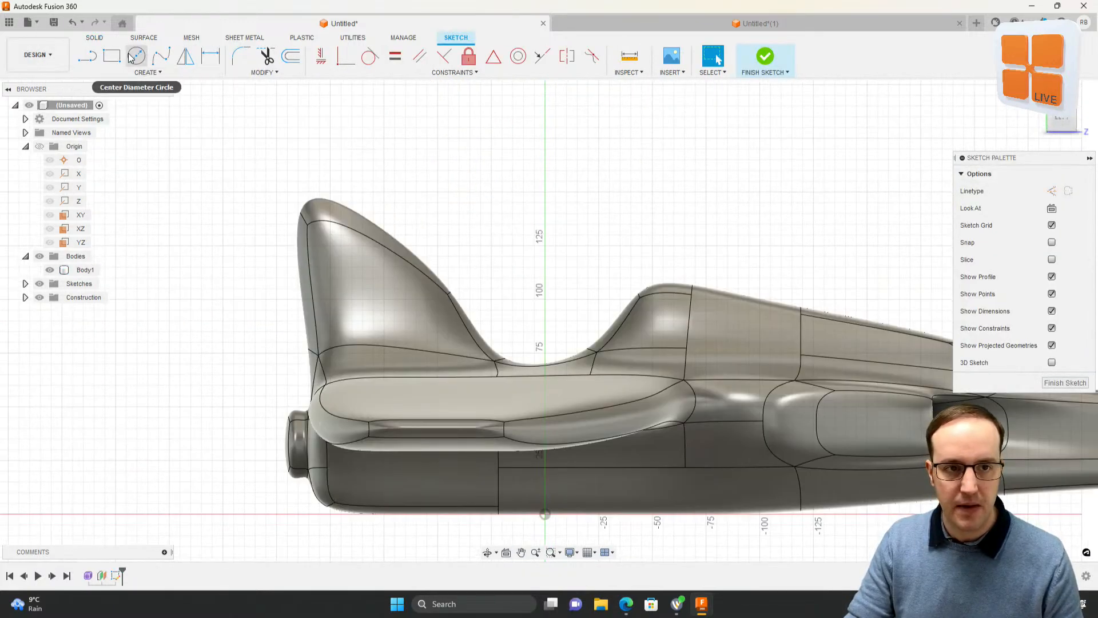
{"action": "left_click", "coordinate": [136, 56]}
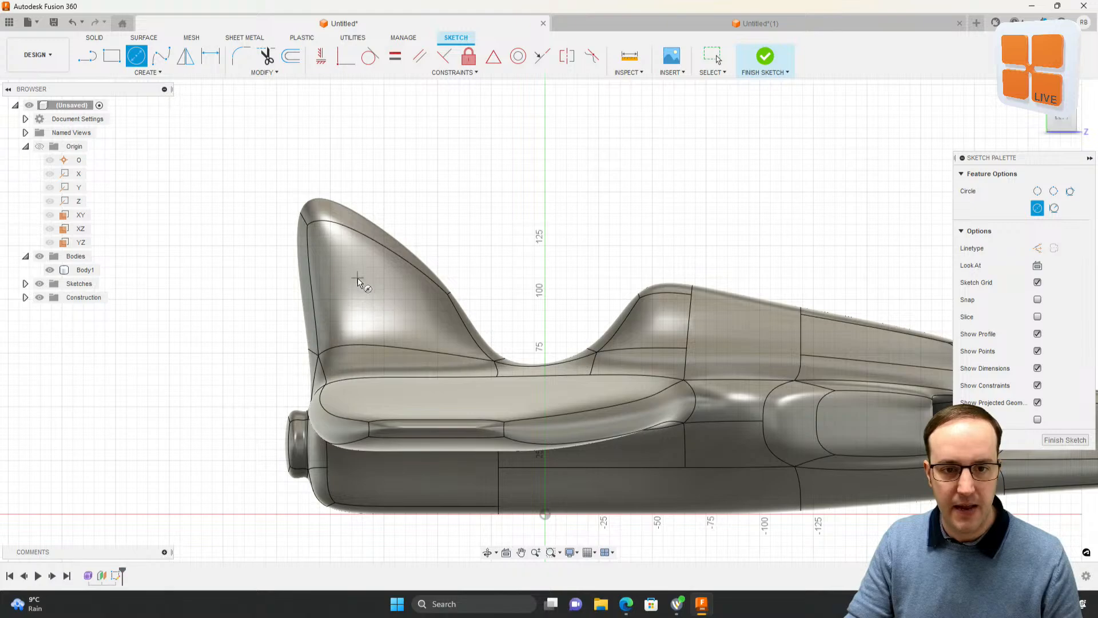
{"action": "type", "text": "22"}
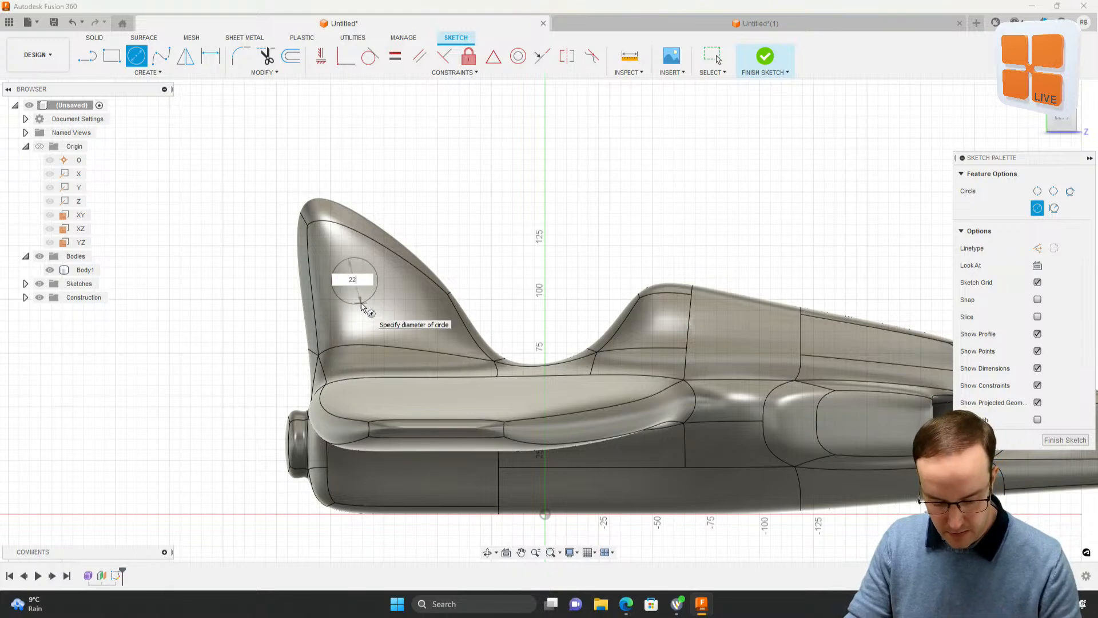
{"action": "key", "text": "Return"}
{"action": "key", "text": "l"}
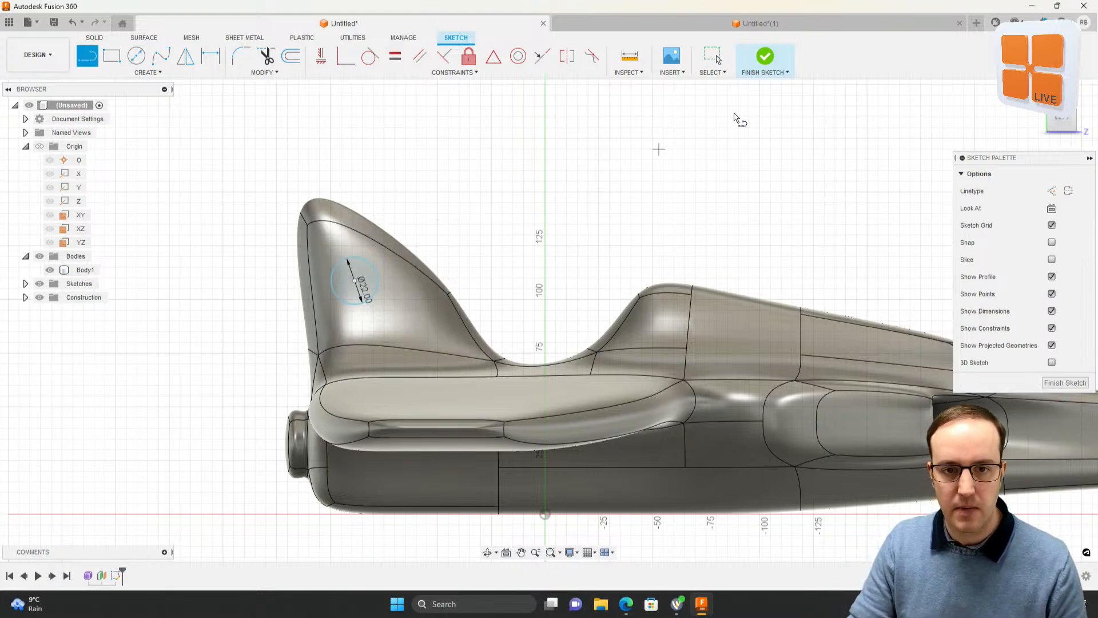
{"action": "left_click", "coordinate": [762, 56]}
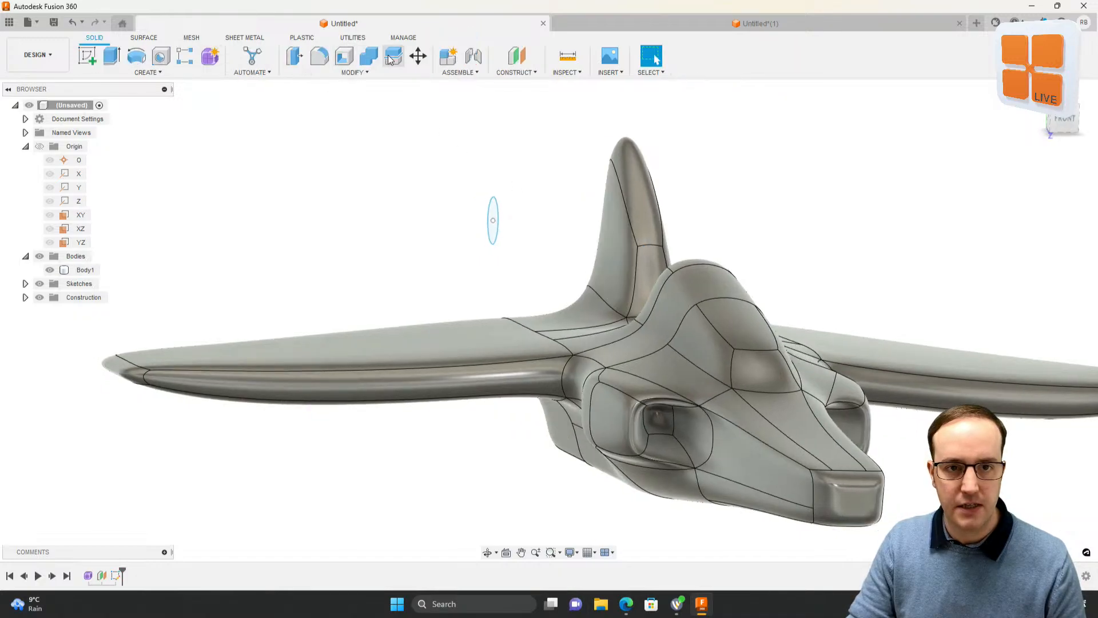
Step: Extrude the circle about 146.7 mm through the tail fin as a cut to make a round hole
{"action": "left_click", "coordinate": [293, 56]}
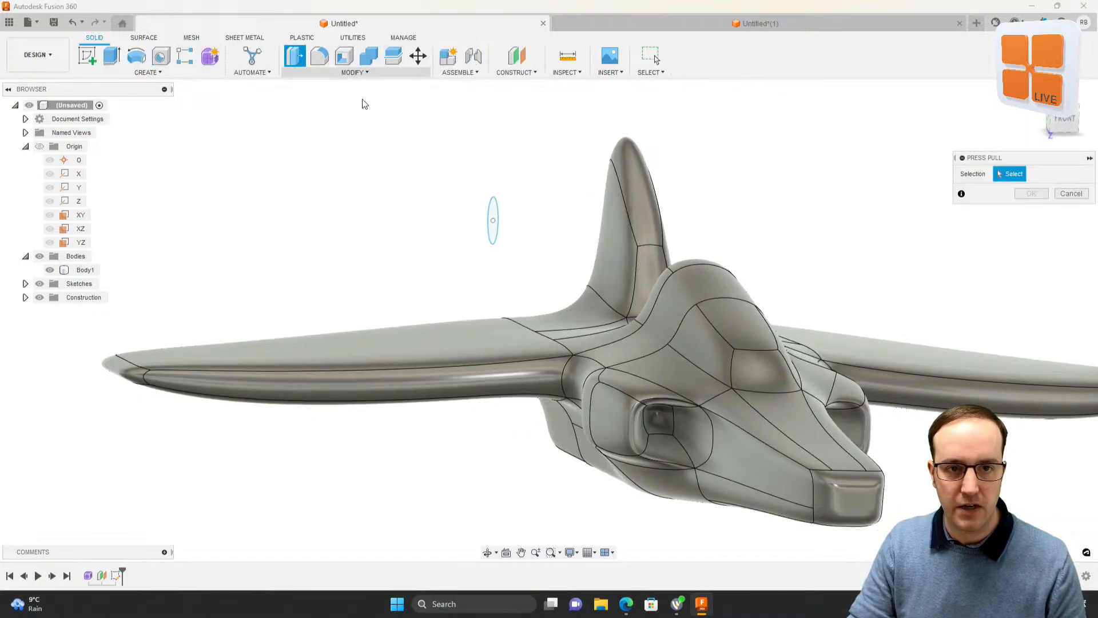
{"action": "left_click", "coordinate": [496, 232]}
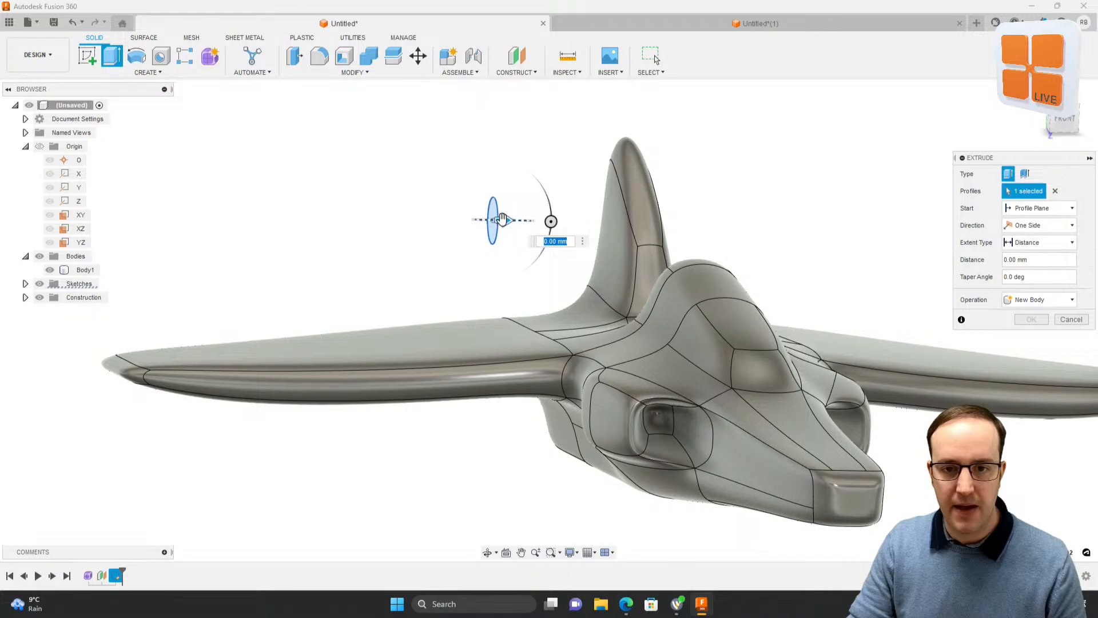
{"action": "left_click_drag", "start_coordinate": [503, 221], "coordinate": [897, 269]}
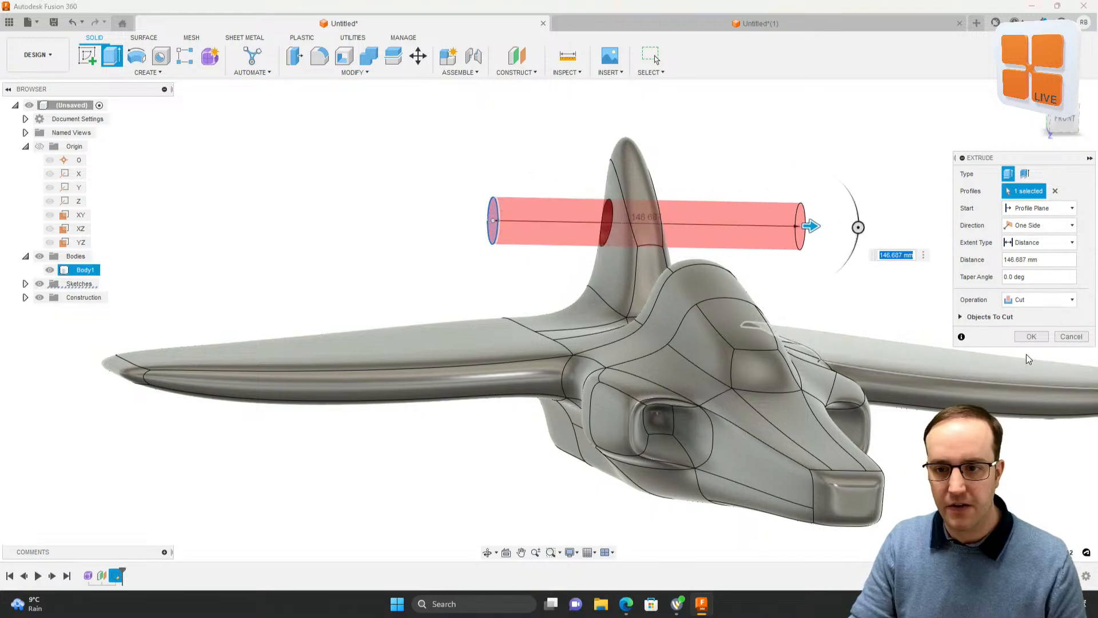
{"action": "left_click", "coordinate": [1022, 336]}
{"action": "middle_click_drag", "start_coordinate": [639, 251], "coordinate": [686, 241], "text": "shift"}
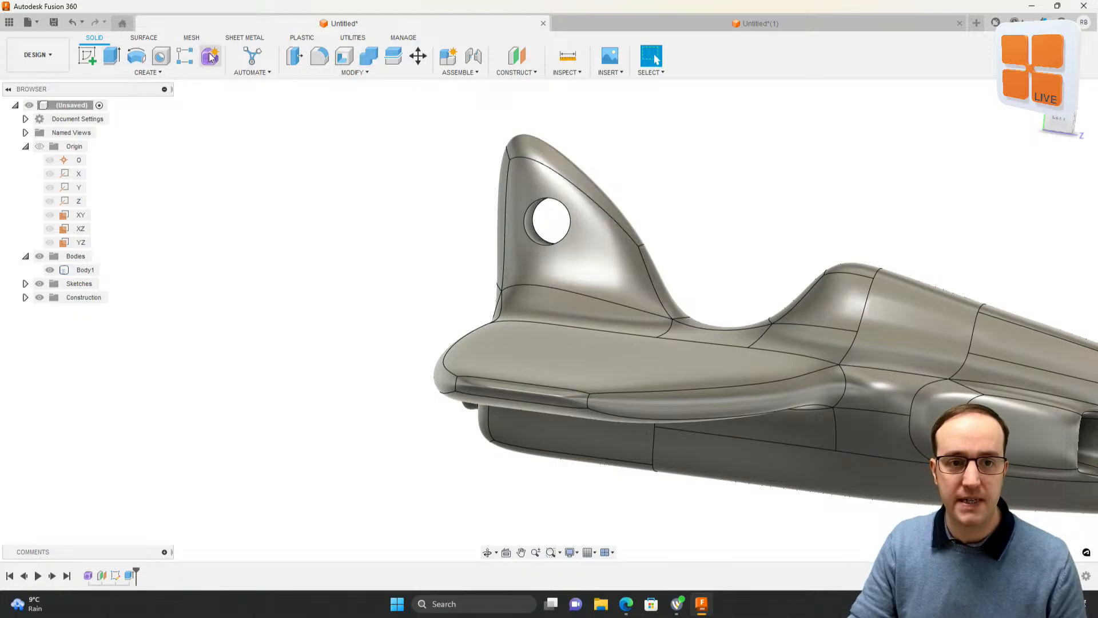
Step: Fillet both circular edges of the tail fin hole with a constant radius
{"action": "left_click", "coordinate": [320, 57]}
{"action": "scroll", "coordinate": [541, 268], "scroll_direction": "up", "scroll_amount": 3}
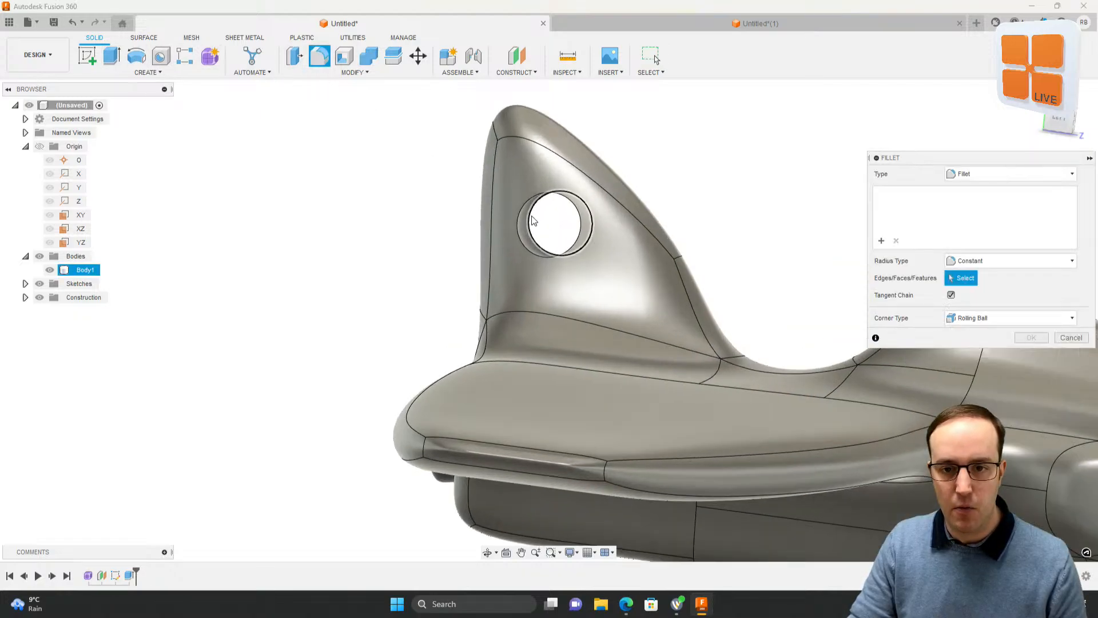
{"action": "left_click", "coordinate": [518, 229]}
{"action": "left_click", "coordinate": [520, 227]}
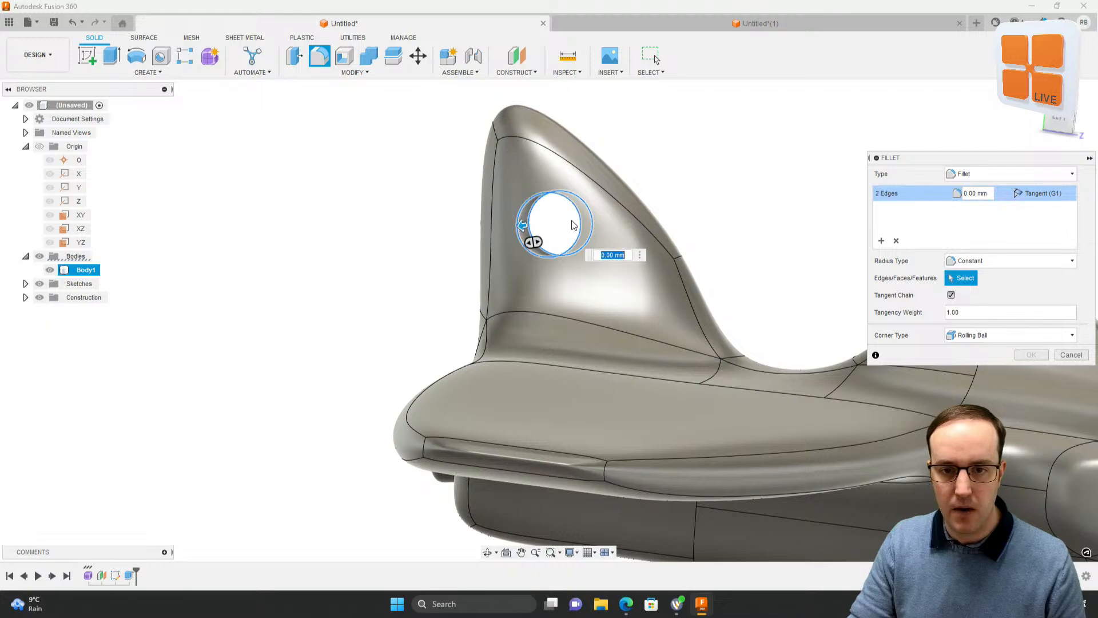
{"action": "left_click_drag", "start_coordinate": [519, 227], "coordinate": [517, 227]}
{"action": "key", "text": "Return"}
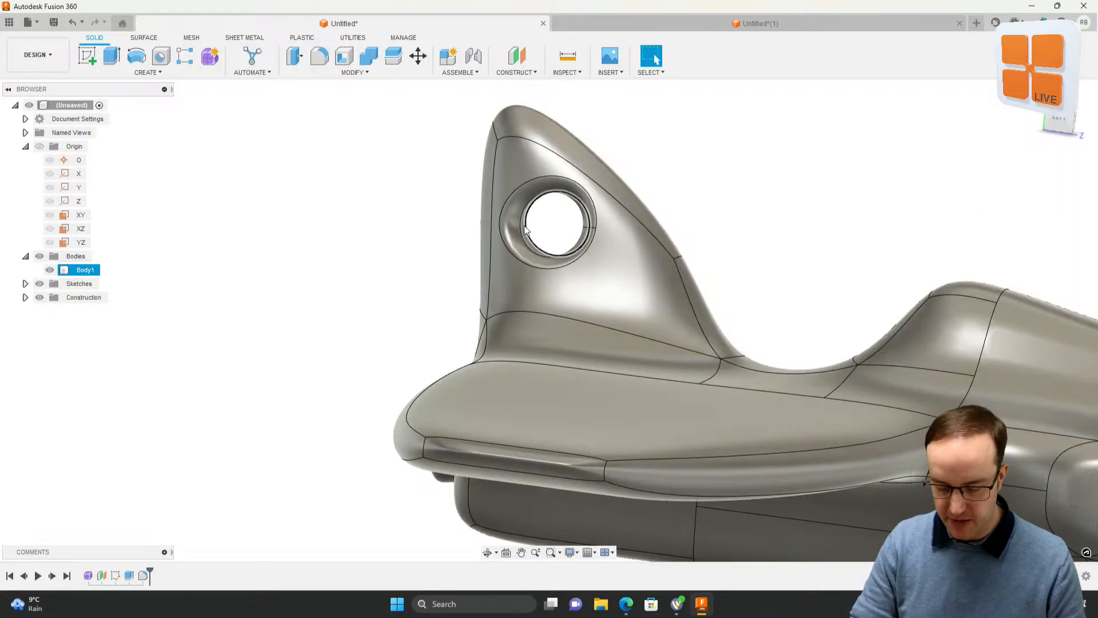
Step: Bring up the plastic part design tools and examine the whole aircraft body with its filleted tail fin hole
{"action": "middle_click_drag", "start_coordinate": [780, 267], "coordinate": [502, 237]}
{"action": "scroll", "coordinate": [694, 301], "scroll_direction": "down", "scroll_amount": 2}
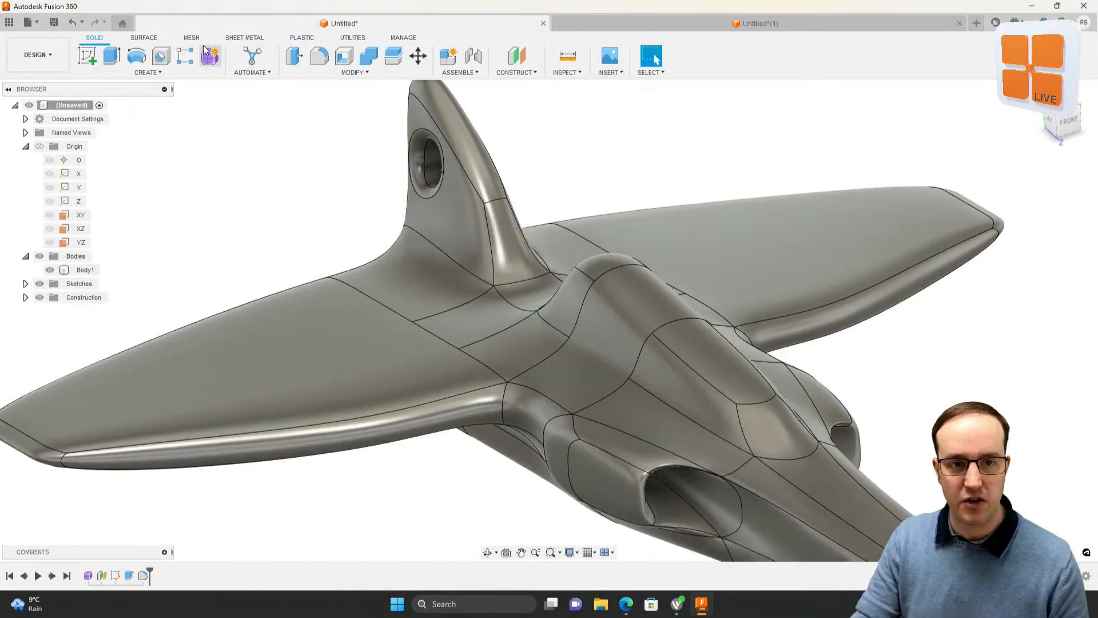
{"action": "left_click", "coordinate": [309, 38]}
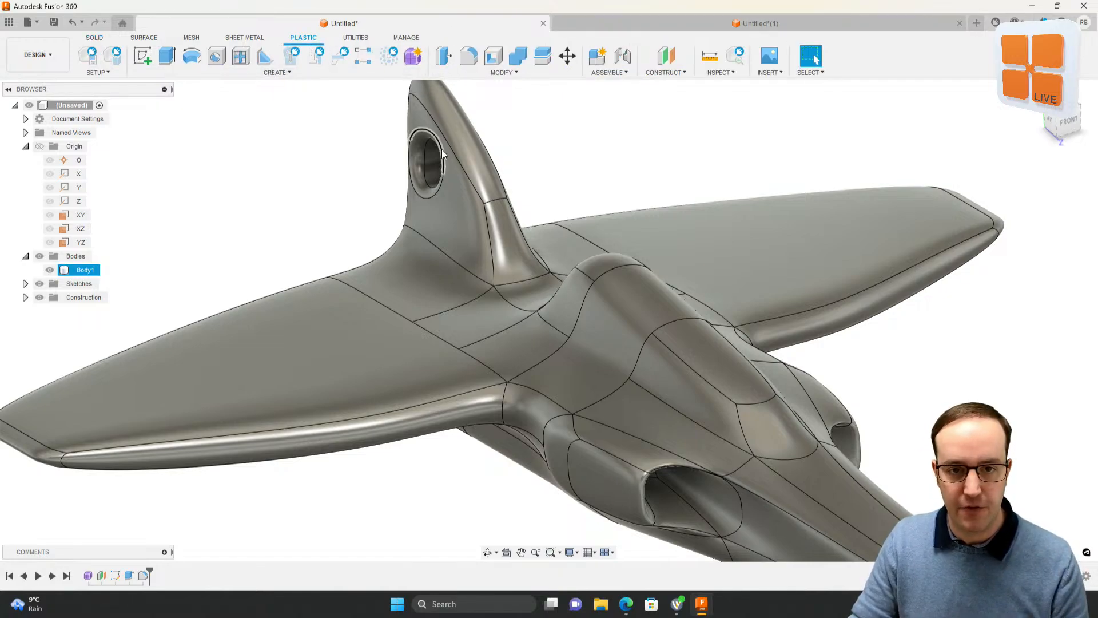
{"action": "scroll", "coordinate": [647, 248], "scroll_direction": "up", "scroll_amount": 3}
{"action": "scroll", "coordinate": [734, 349], "scroll_direction": "down", "scroll_amount": 15}
{"action": "left_click", "coordinate": [734, 348]}
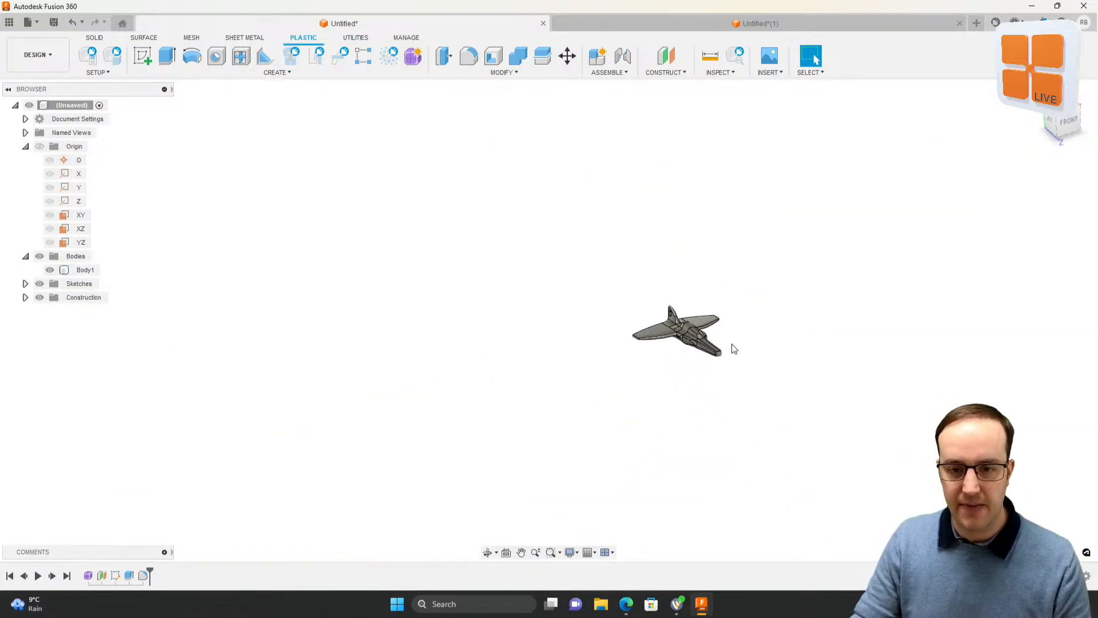
{"action": "scroll", "coordinate": [734, 348], "scroll_direction": "up", "scroll_amount": 10}
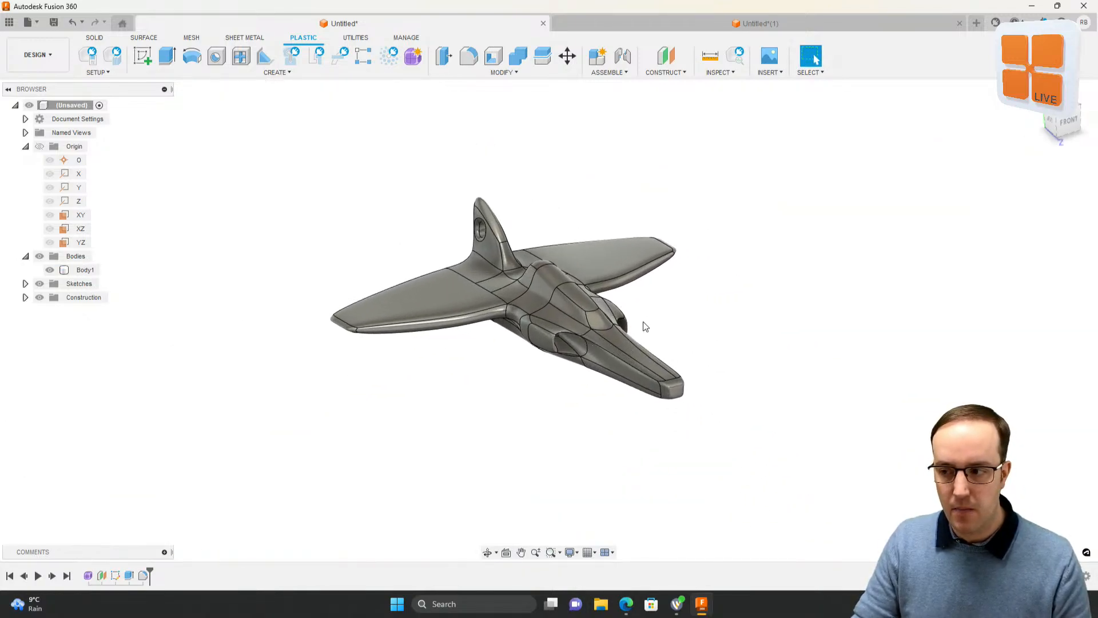
{"action": "middle_click_drag", "start_coordinate": [653, 315], "coordinate": [628, 353], "text": "shift"}
{"action": "scroll", "coordinate": [603, 350], "scroll_direction": "down", "scroll_amount": 1}
{"action": "scroll", "coordinate": [602, 350], "scroll_direction": "up", "scroll_amount": 3}
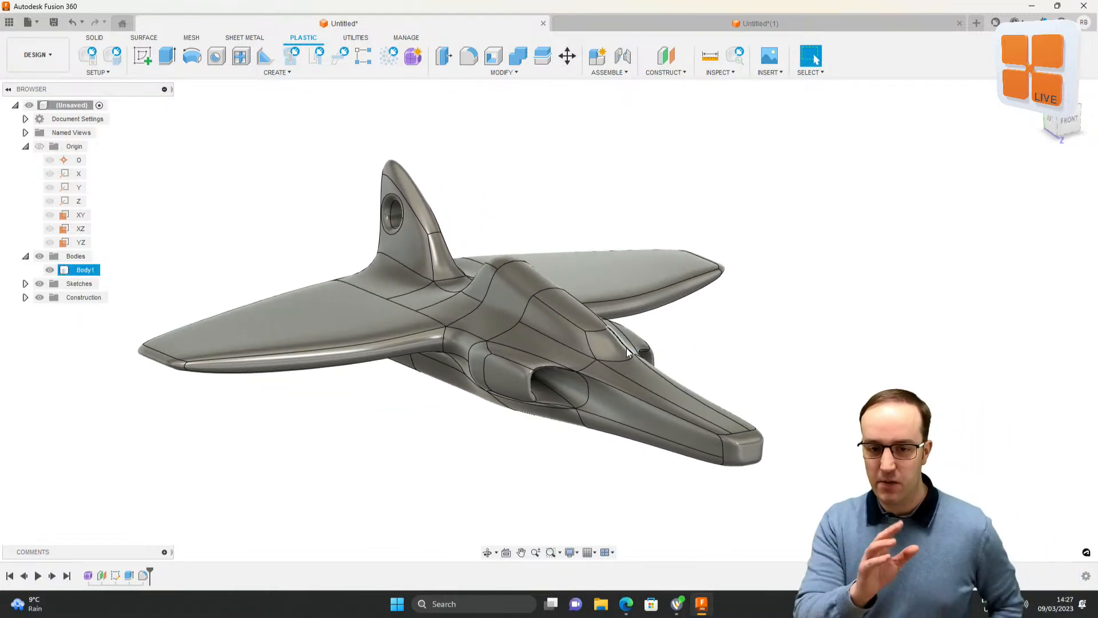